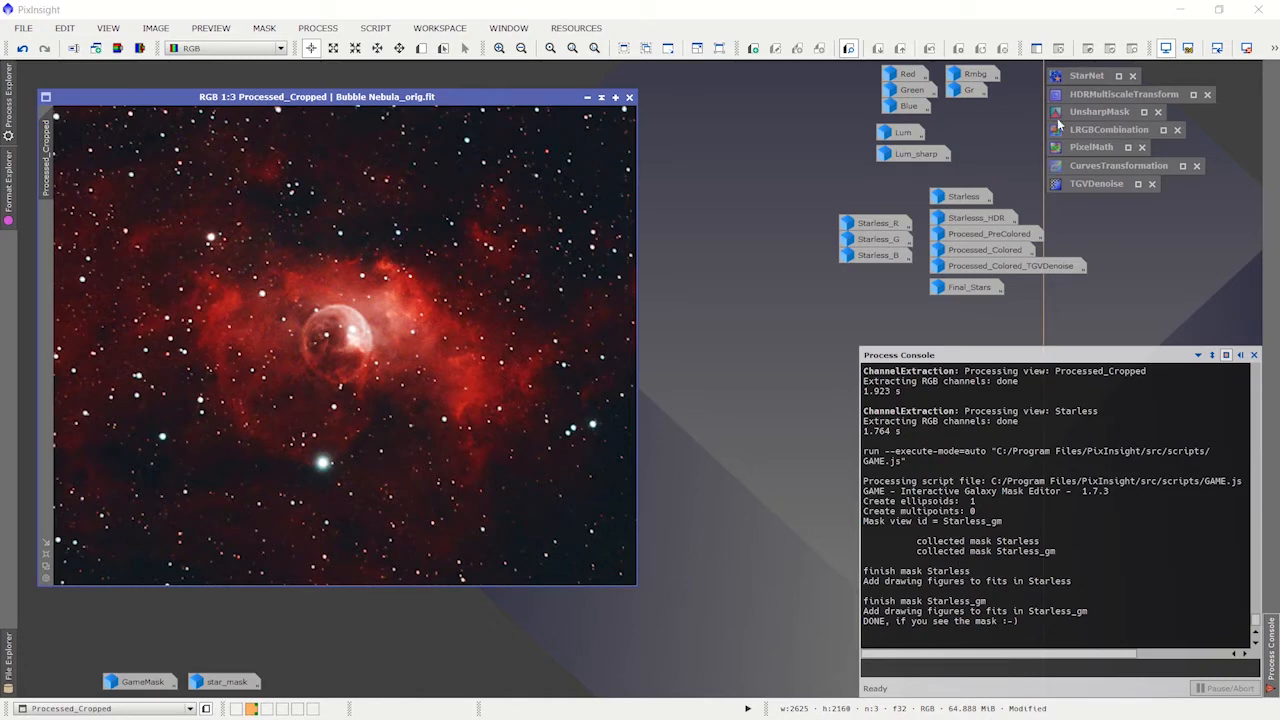
# Step: Open the StarNet process to review its stride and star mask options, and collapse it back to its icon
pyautogui.click(1090, 77)
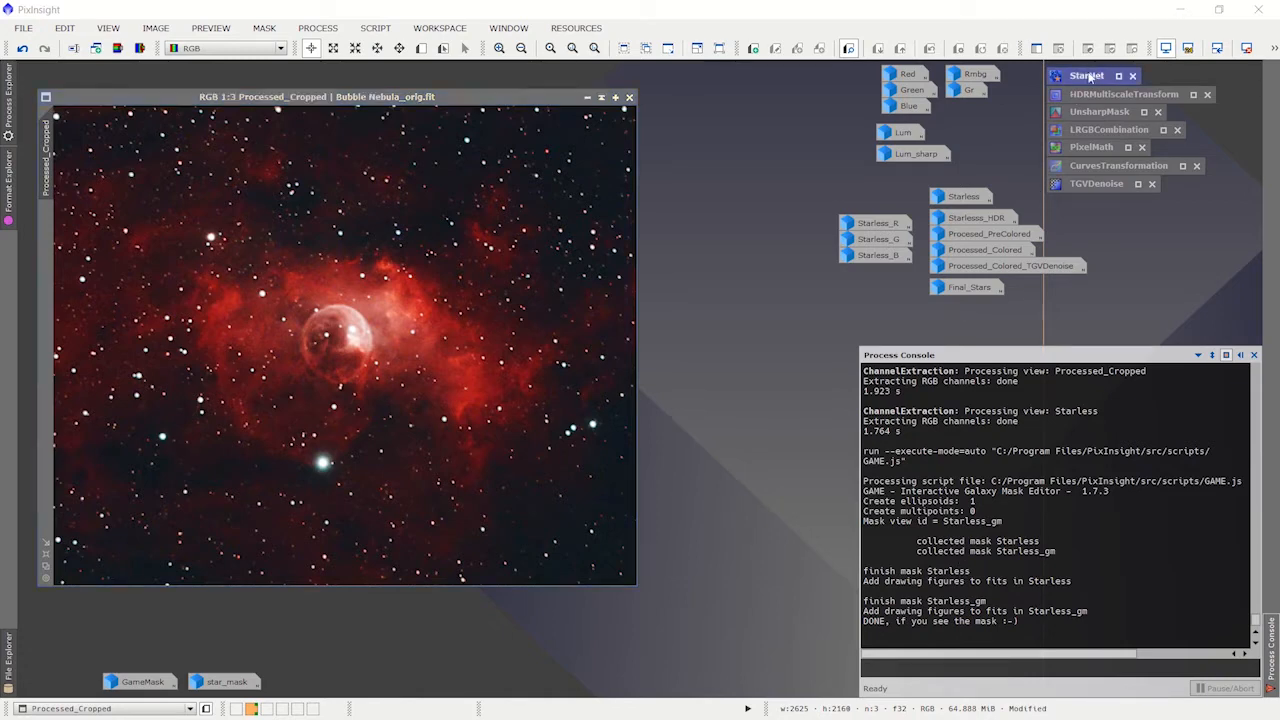
pyautogui.doubleClick(1090, 77)
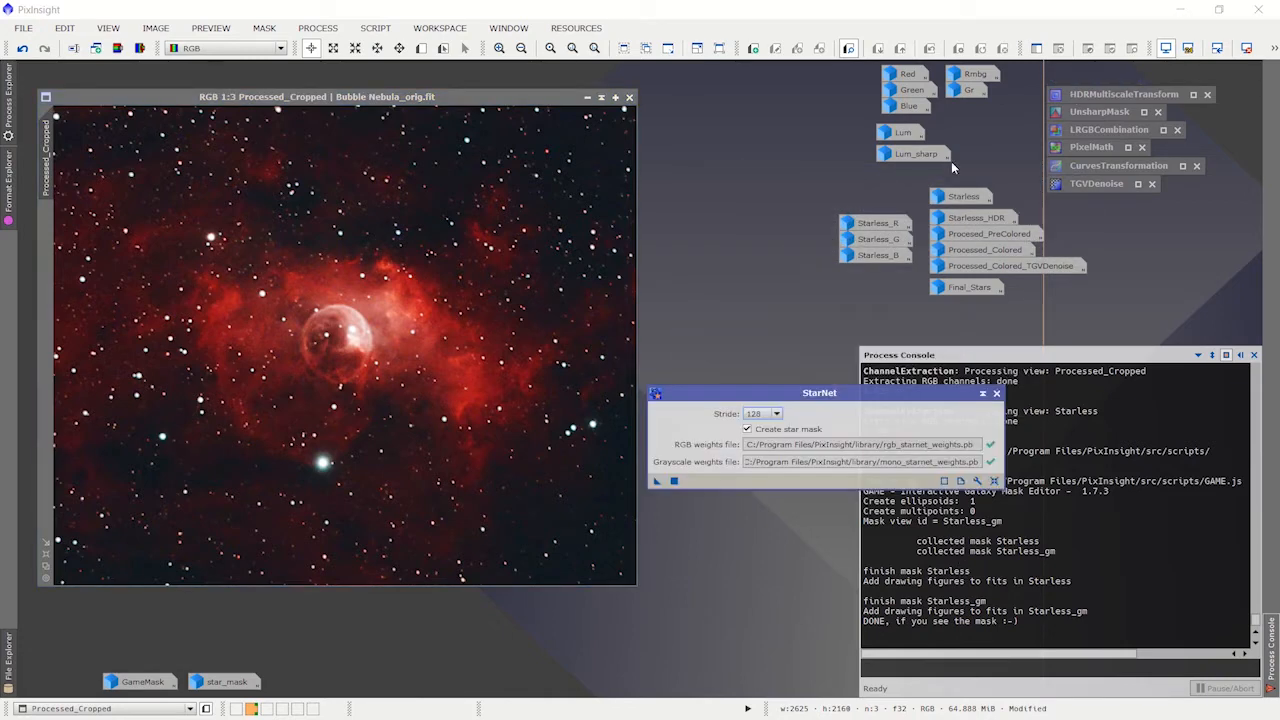
pyautogui.click(327, 30)
pyautogui.moveTo(393, 14)
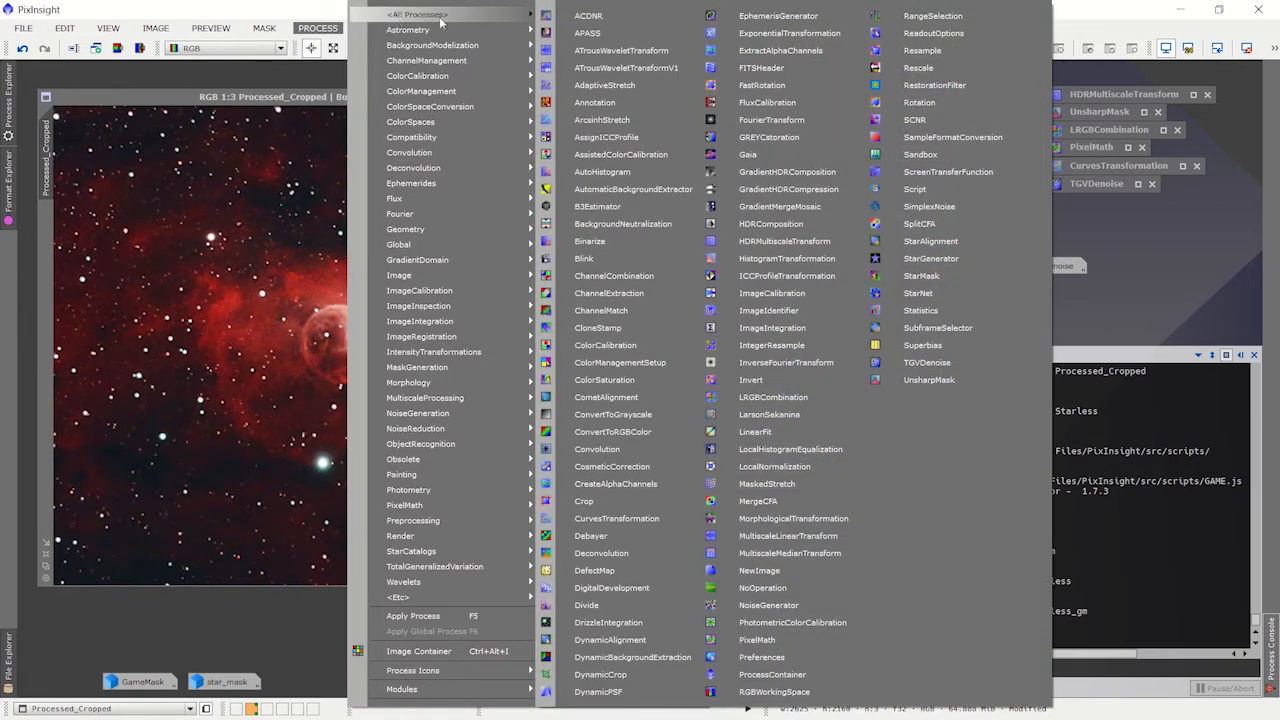
pyautogui.click(938, 293)
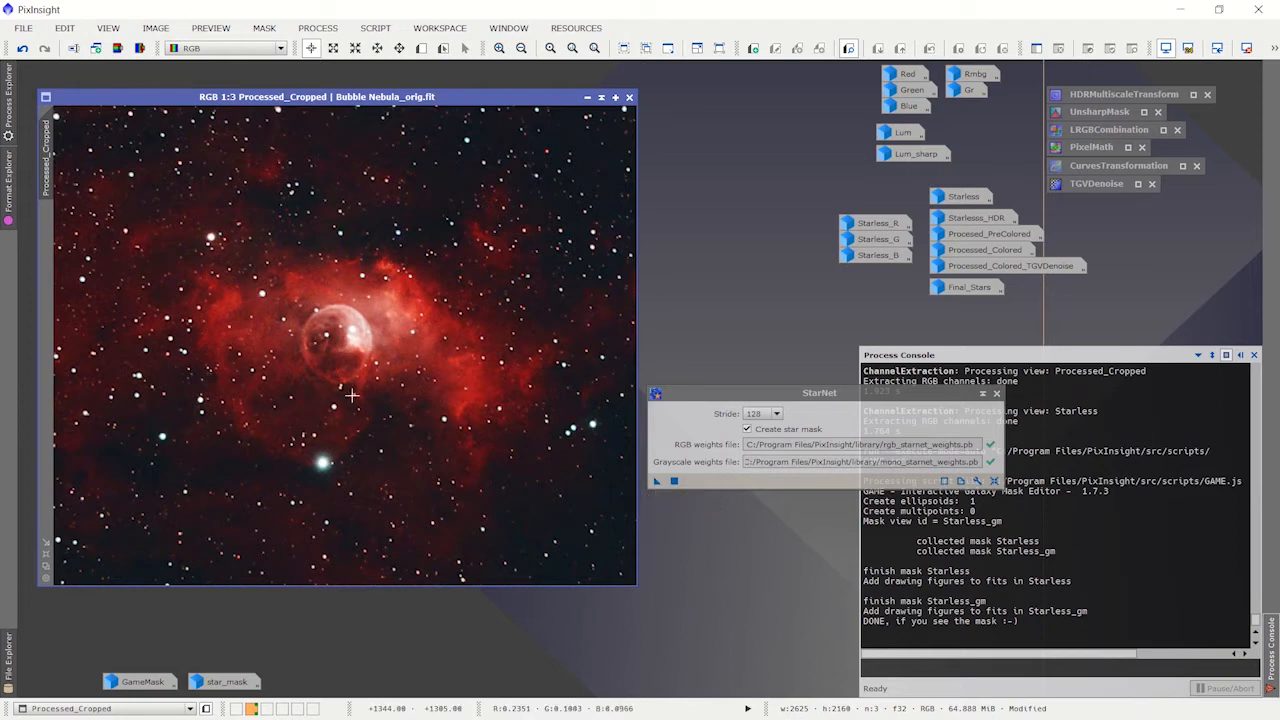
pyautogui.click(982, 397)
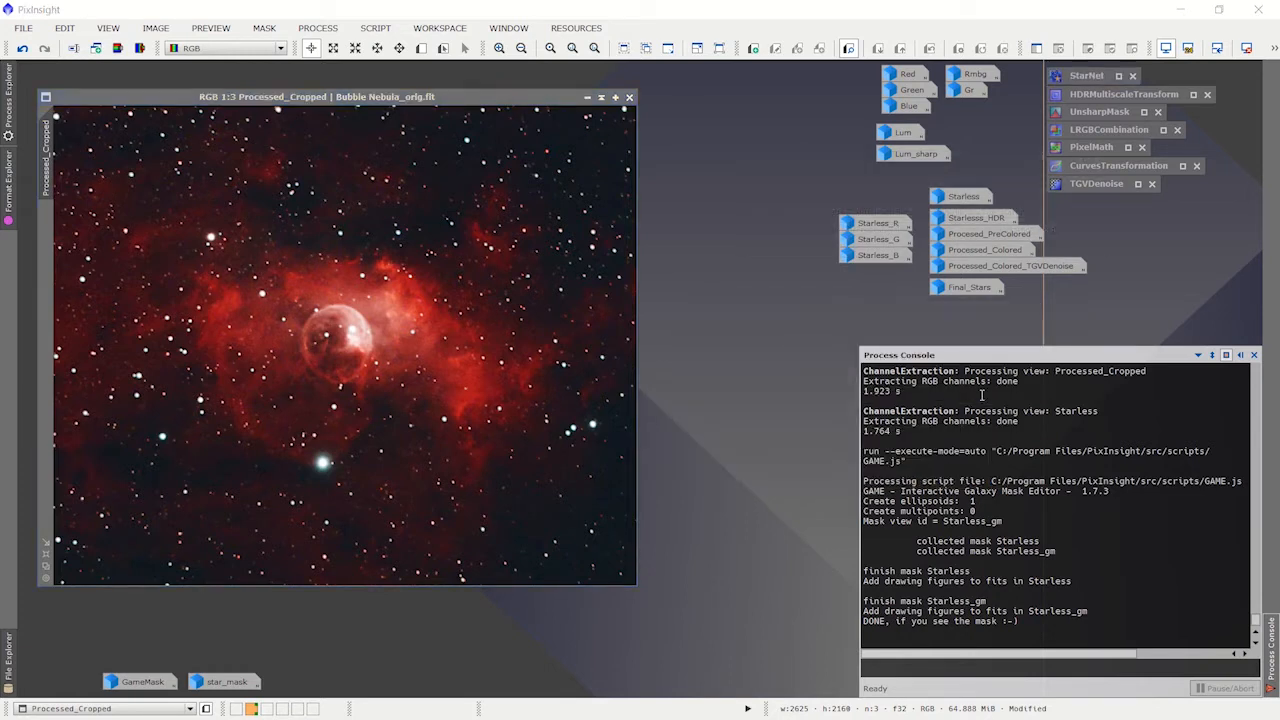
# Step: Open the Starless and star_mask images for inspection, leaving Starless stacked over the Processed_Cropped image
pyautogui.doubleClick(966, 196)
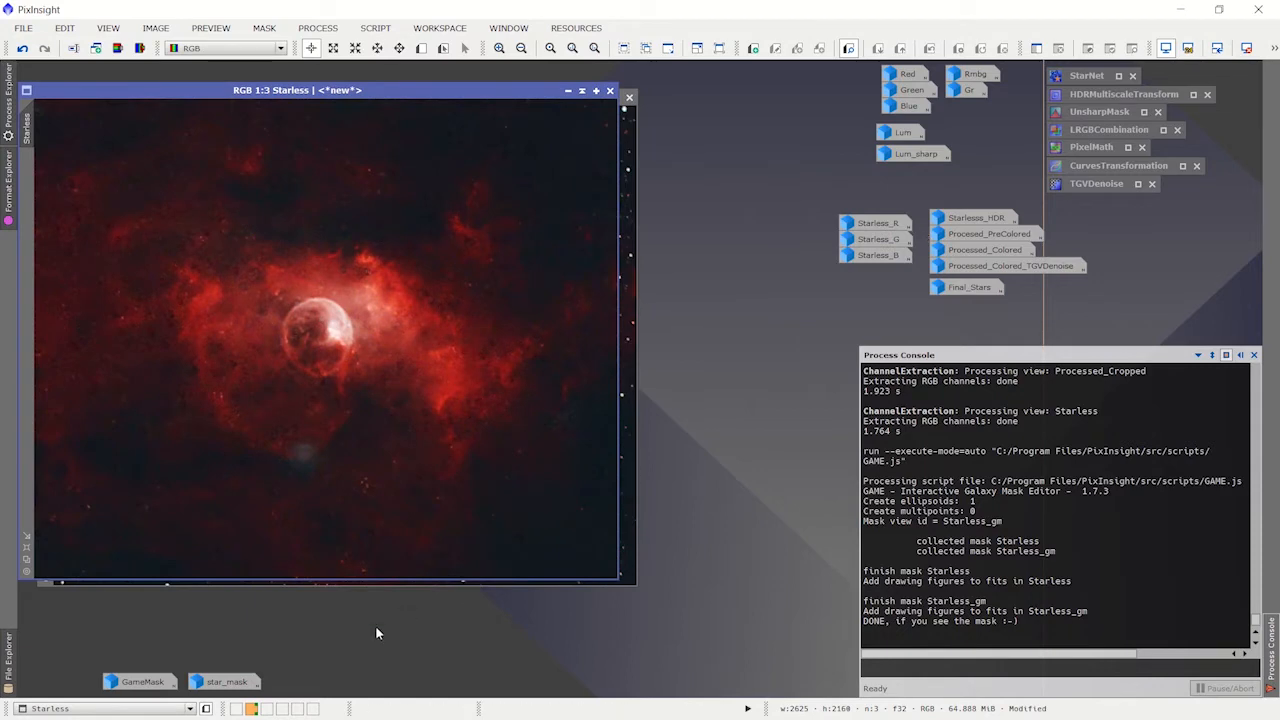
pyautogui.doubleClick(240, 681)
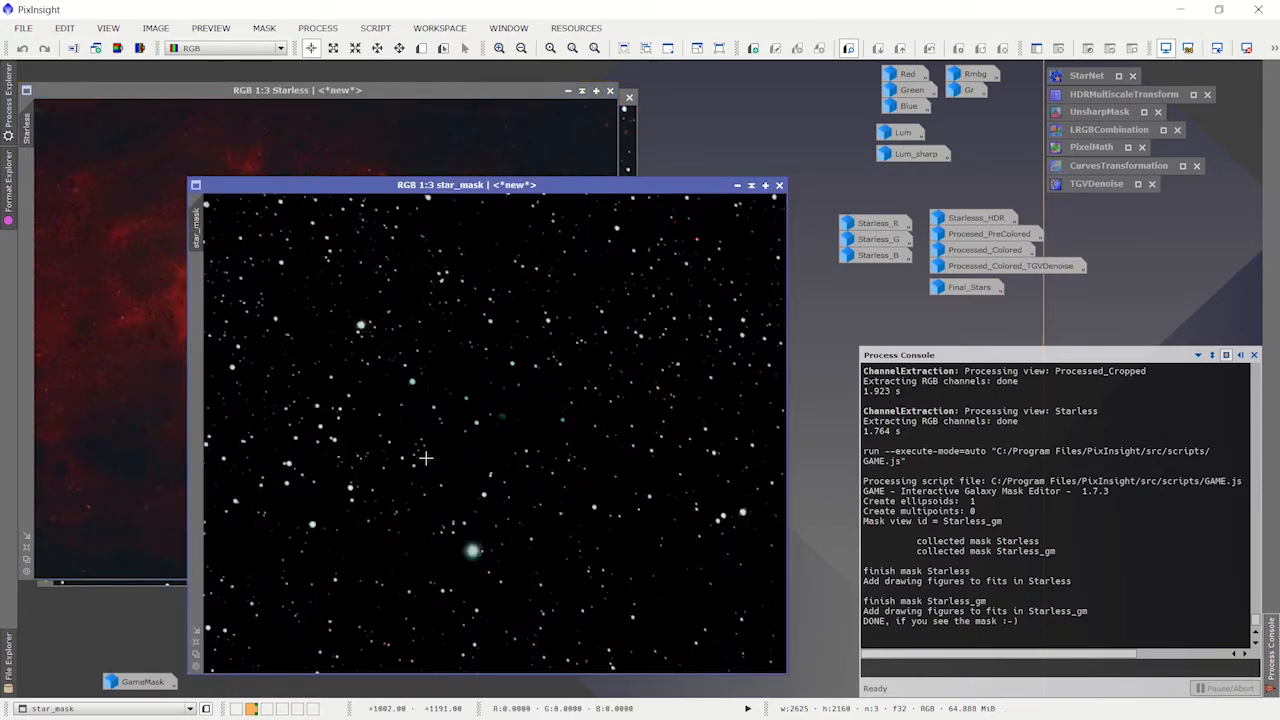
pyautogui.moveTo(573, 190); pyautogui.dragTo(497, 161)
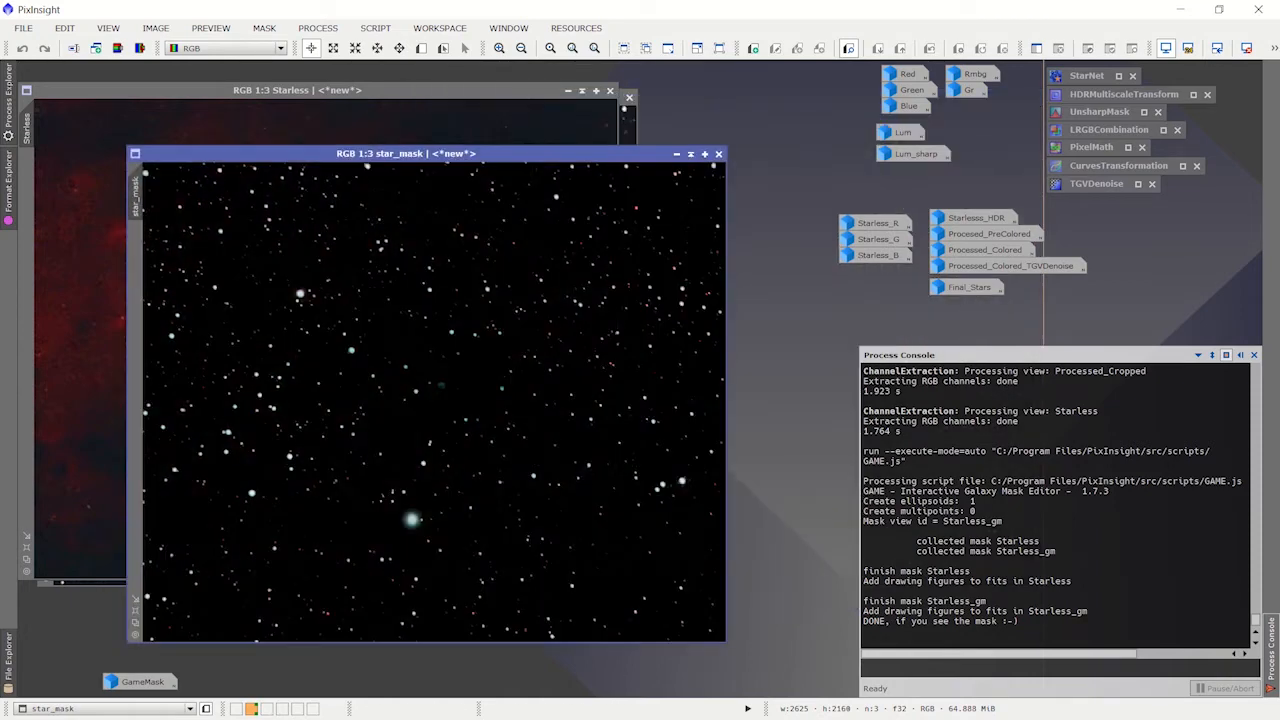
pyautogui.click(676, 154)
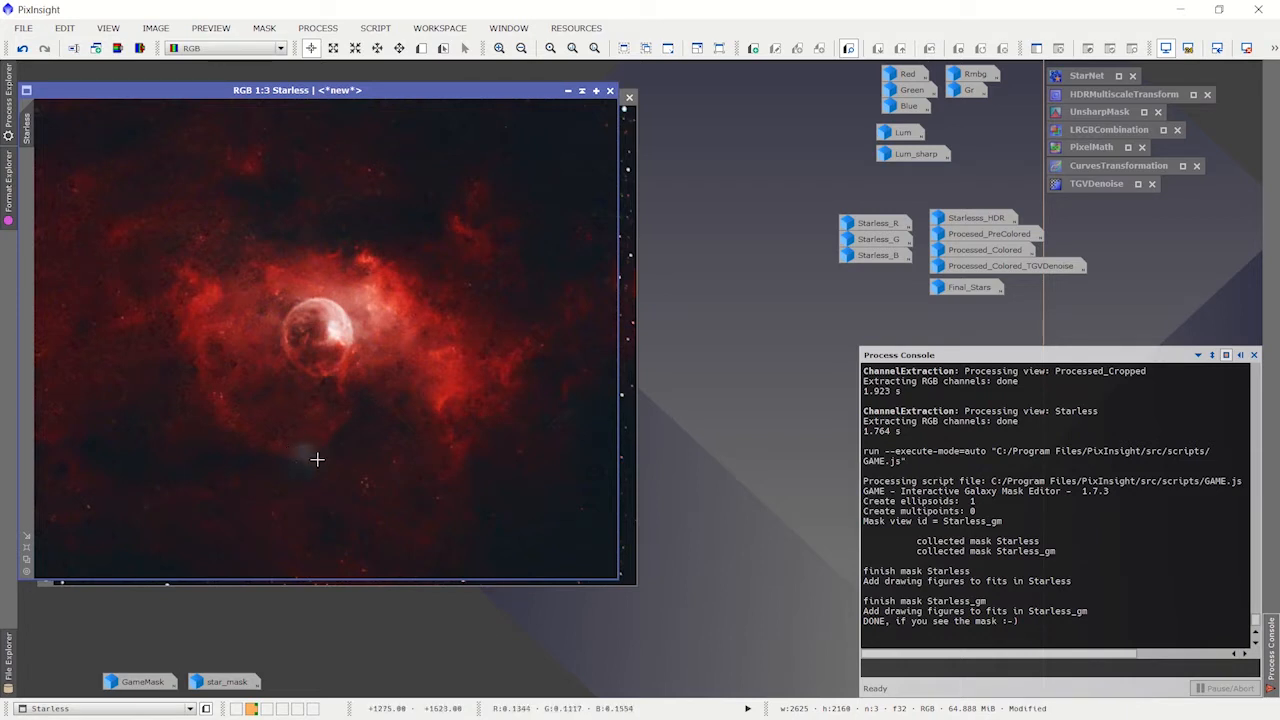
pyautogui.moveTo(360, 91); pyautogui.dragTo(738, 117)
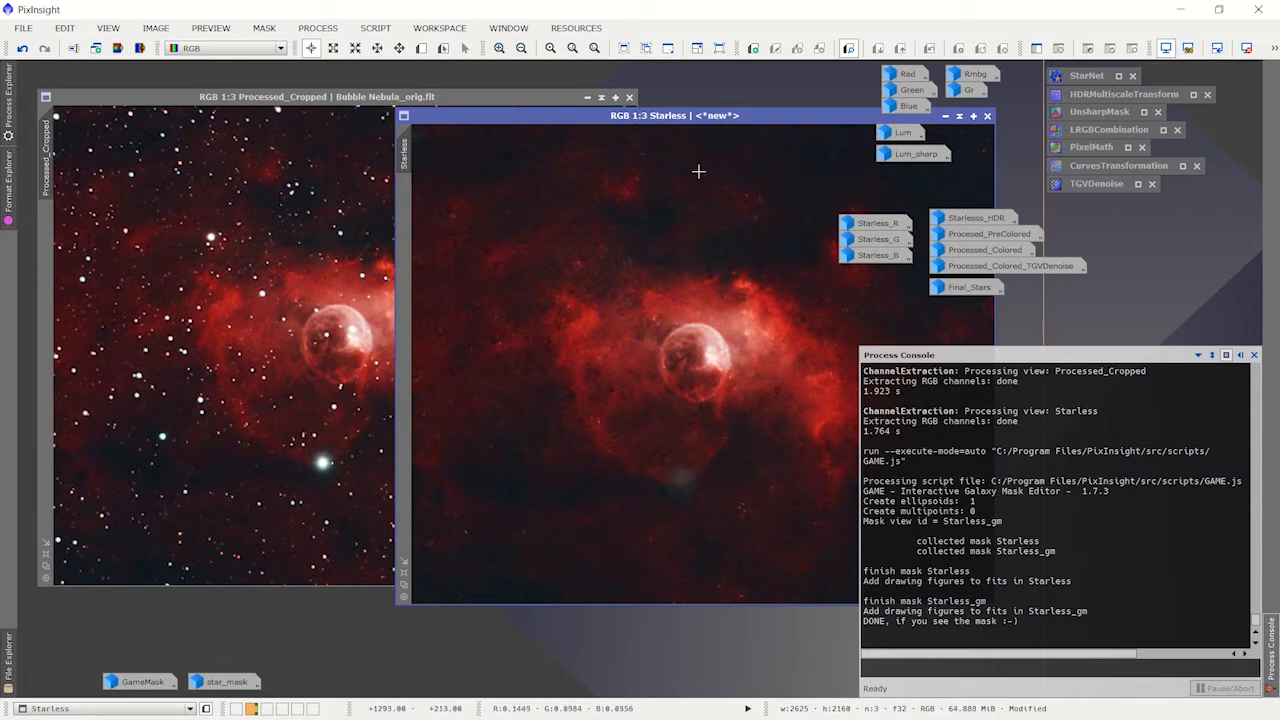
pyautogui.moveTo(741, 117); pyautogui.dragTo(396, 88)
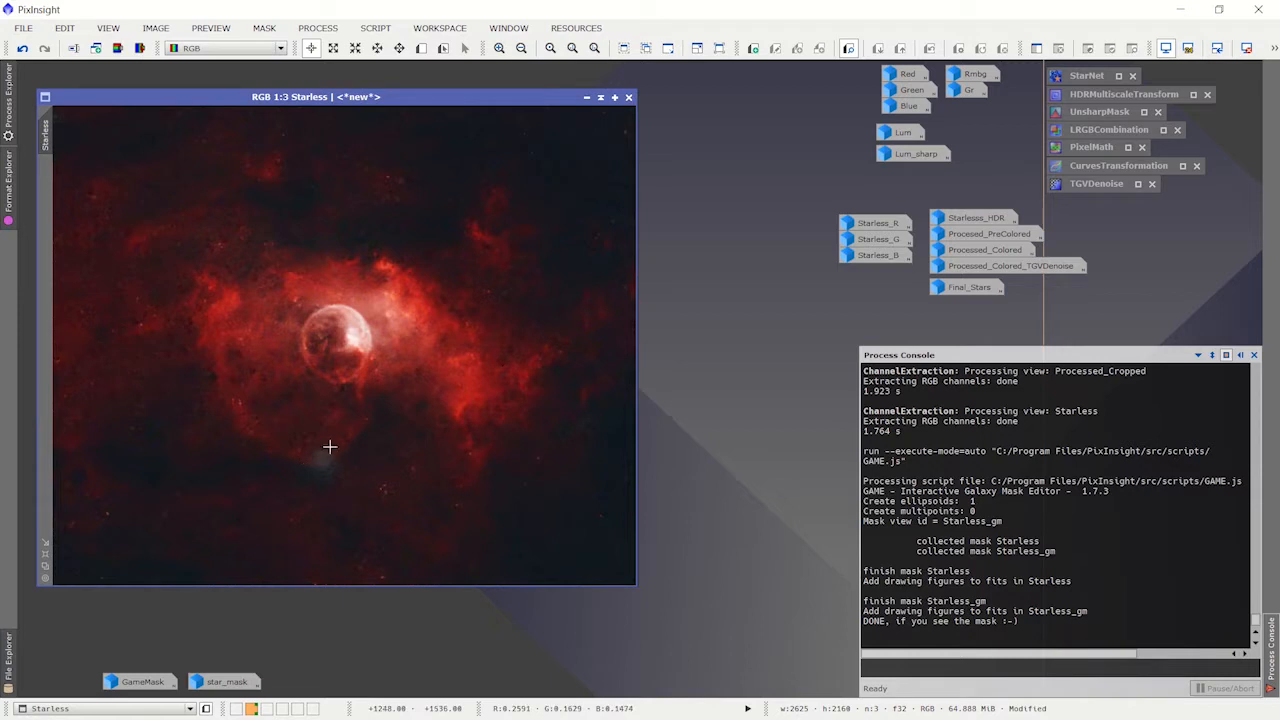
# Step: Run the GAME mask editor script on the Starless image and delete the existing ellipsoid
pyautogui.click(375, 28)
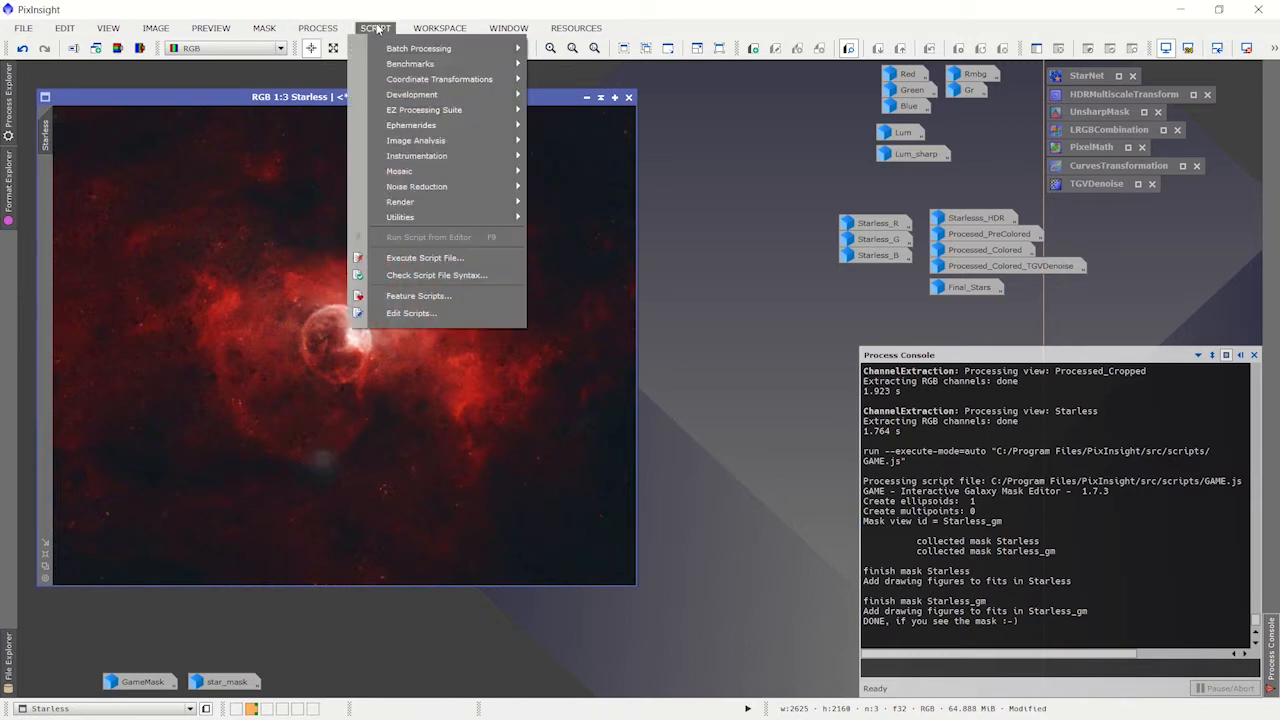
pyautogui.moveTo(419, 217)
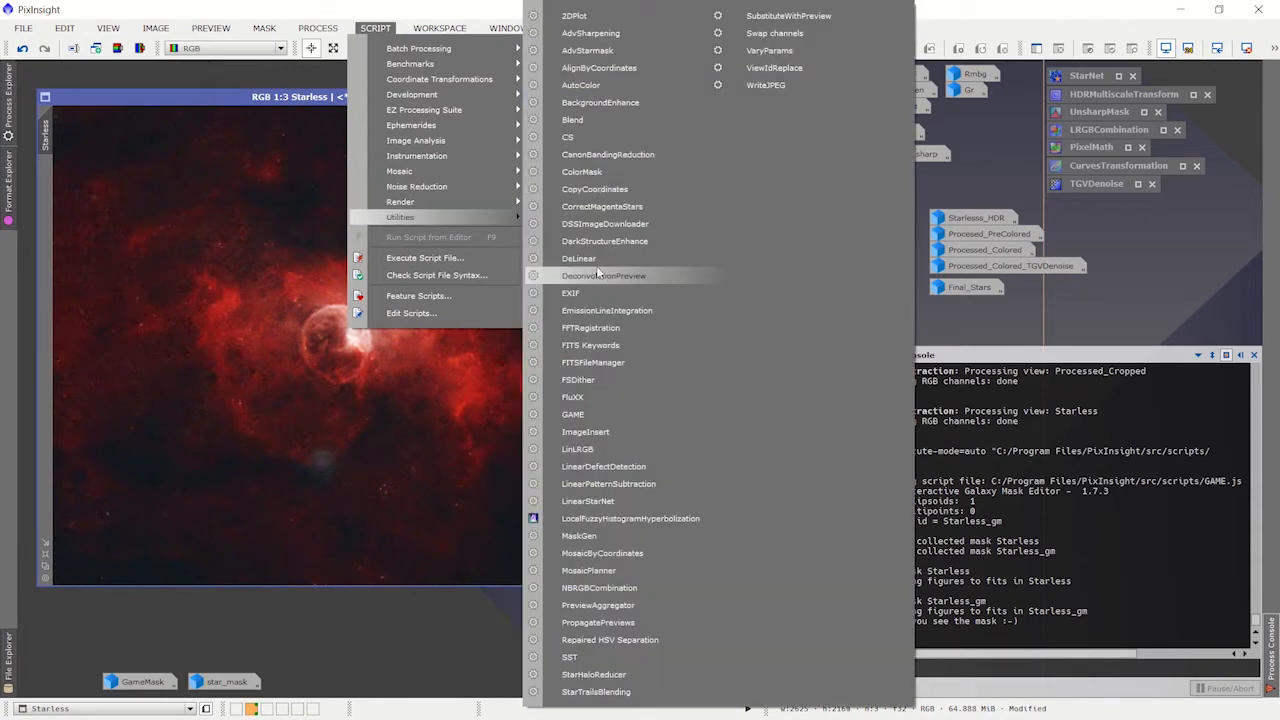
pyautogui.click(573, 414)
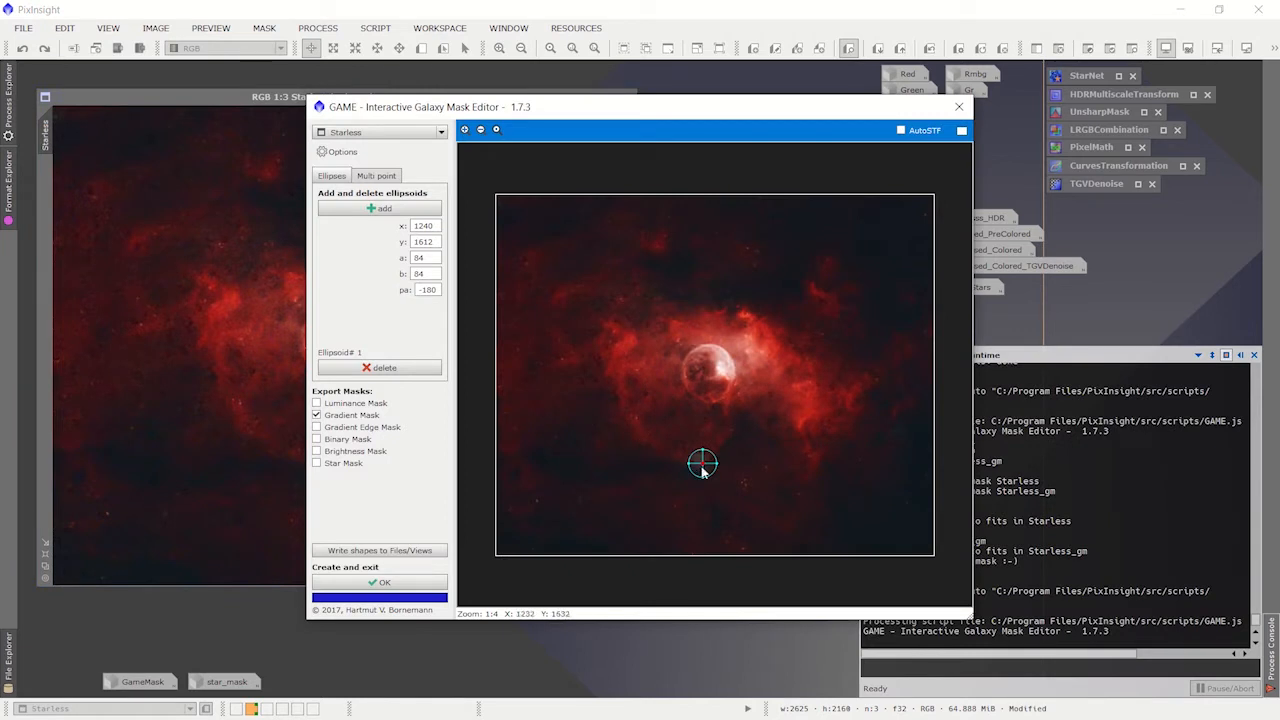
pyautogui.click(385, 368)
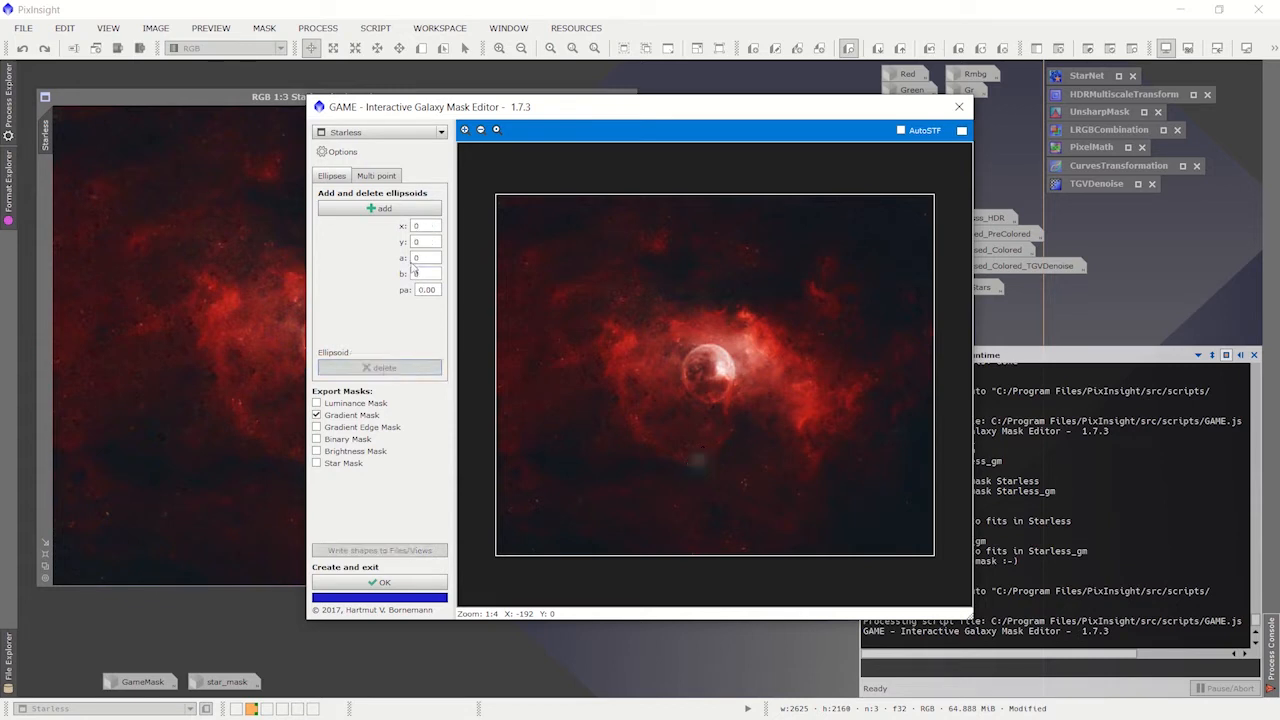
# Step: Add an ellipse of about 80 by 72 over the leftover star halo below the bubble and generate its gradient mask
pyautogui.click(385, 208)
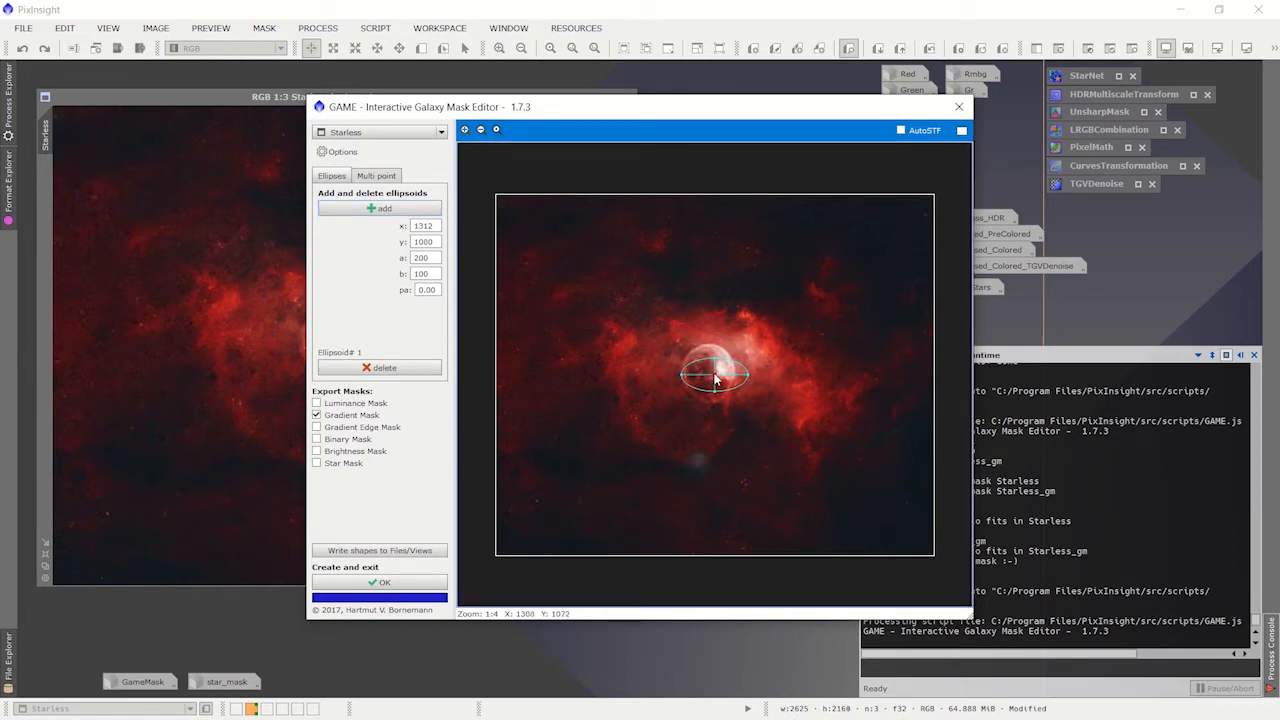
pyautogui.moveTo(716, 379); pyautogui.dragTo(706, 460)
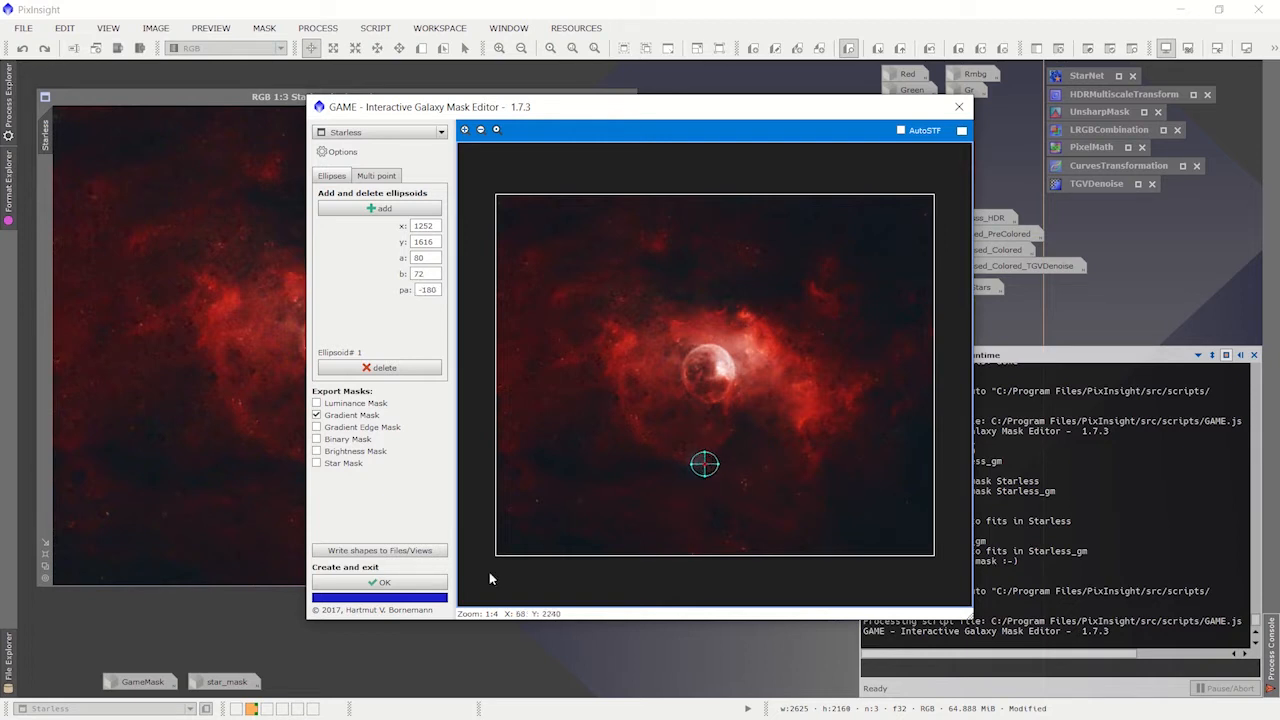
pyautogui.click(393, 584)
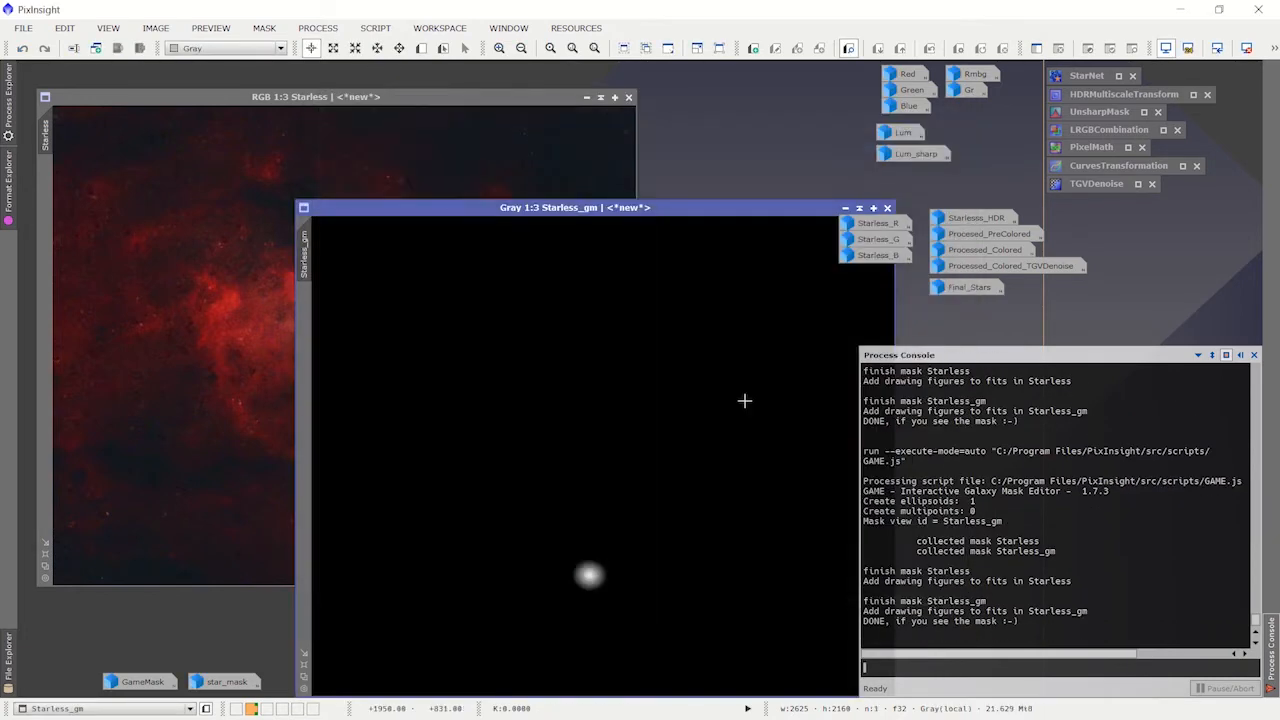
# Step: Inspect the newly generated gradient mask, discard it, and view the existing GameMask image before iconizing it
pyautogui.moveTo(623, 211); pyautogui.dragTo(505, 90)
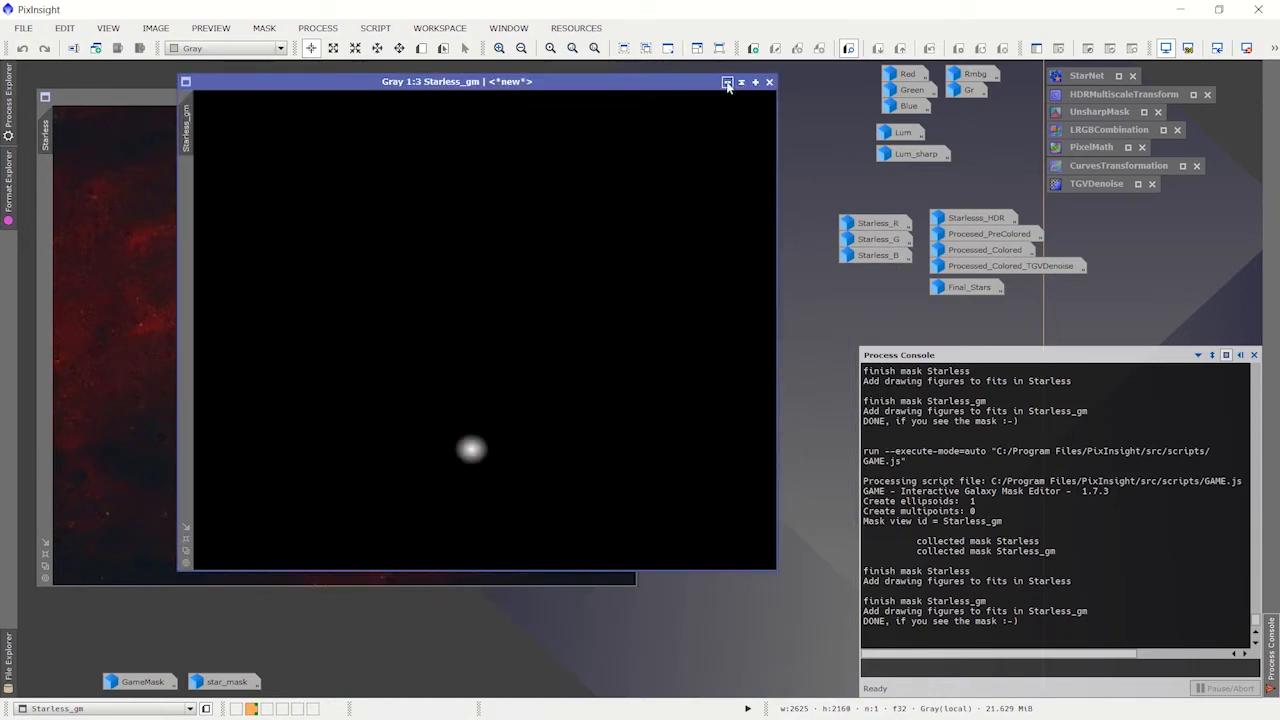
pyautogui.click(727, 85)
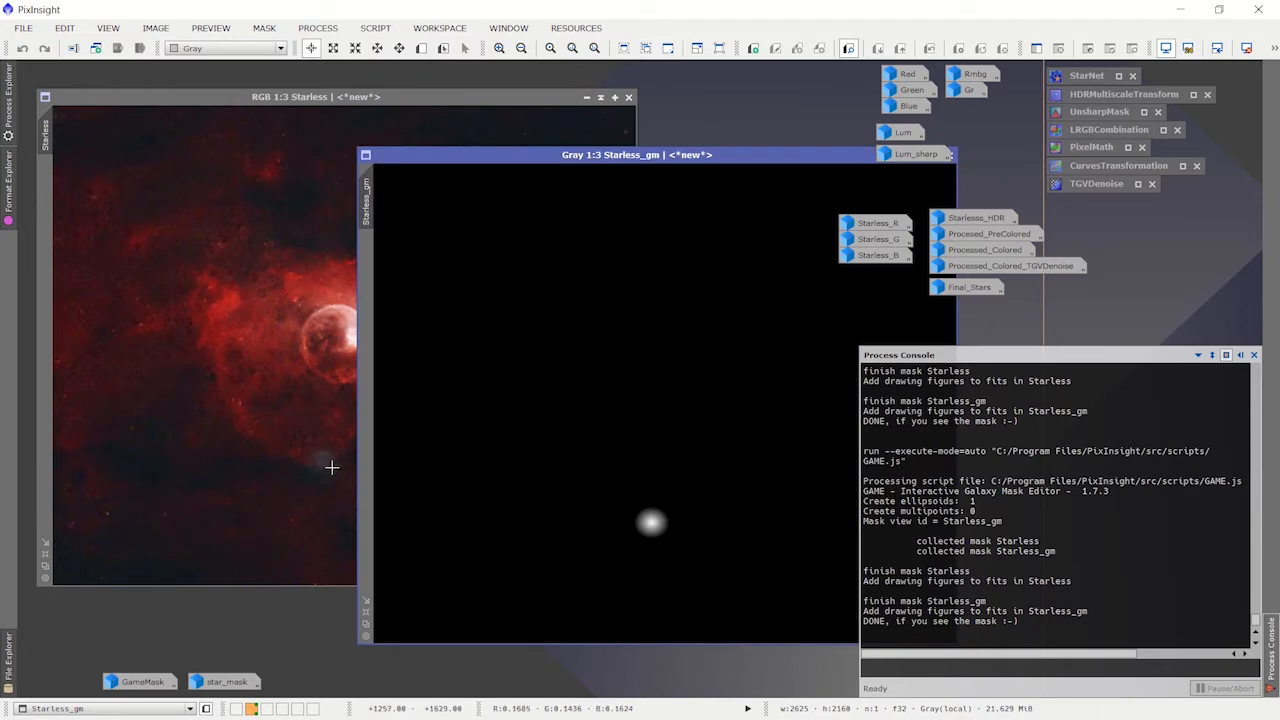
pyautogui.moveTo(771, 158); pyautogui.dragTo(702, 153)
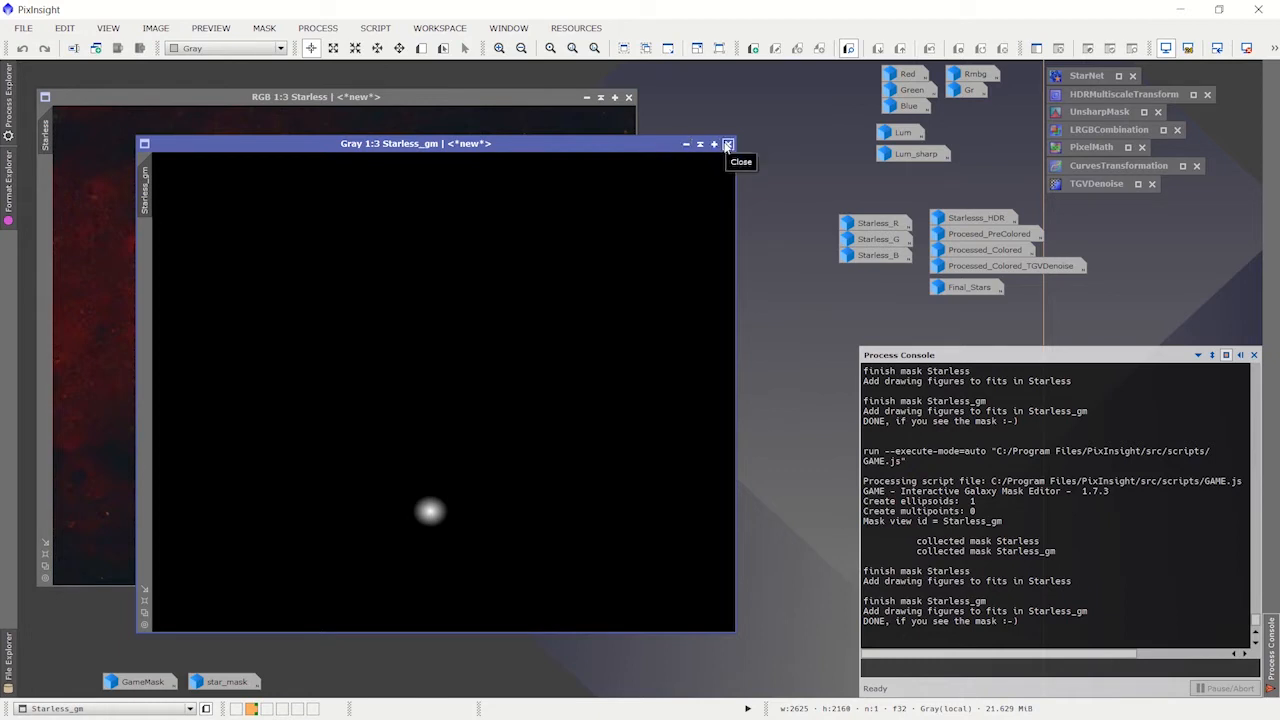
pyautogui.click(728, 144)
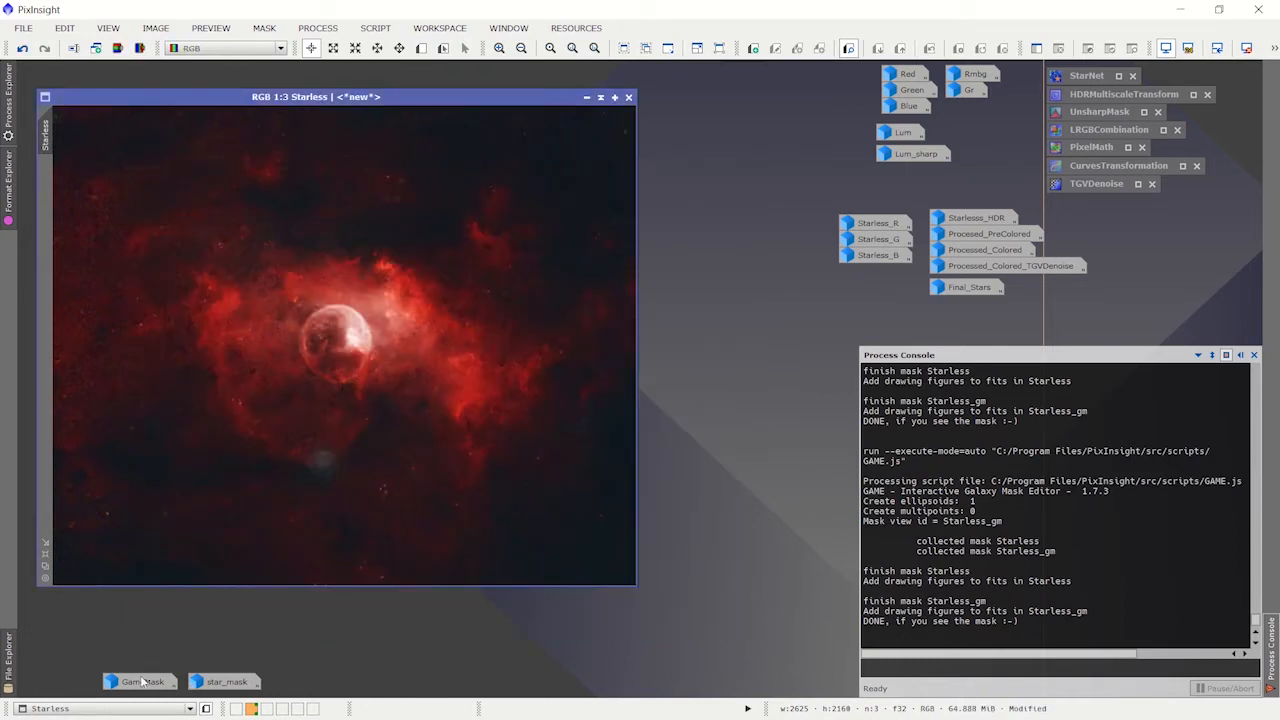
pyautogui.doubleClick(143, 682)
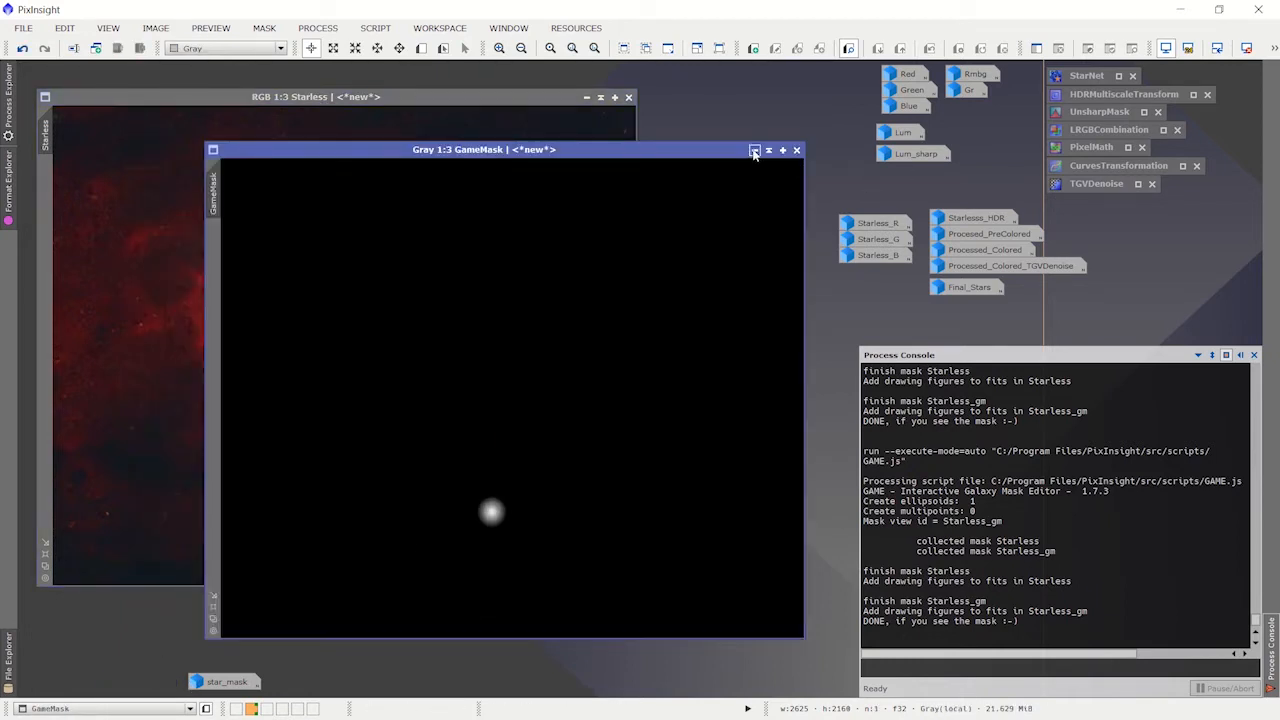
pyautogui.click(754, 150)
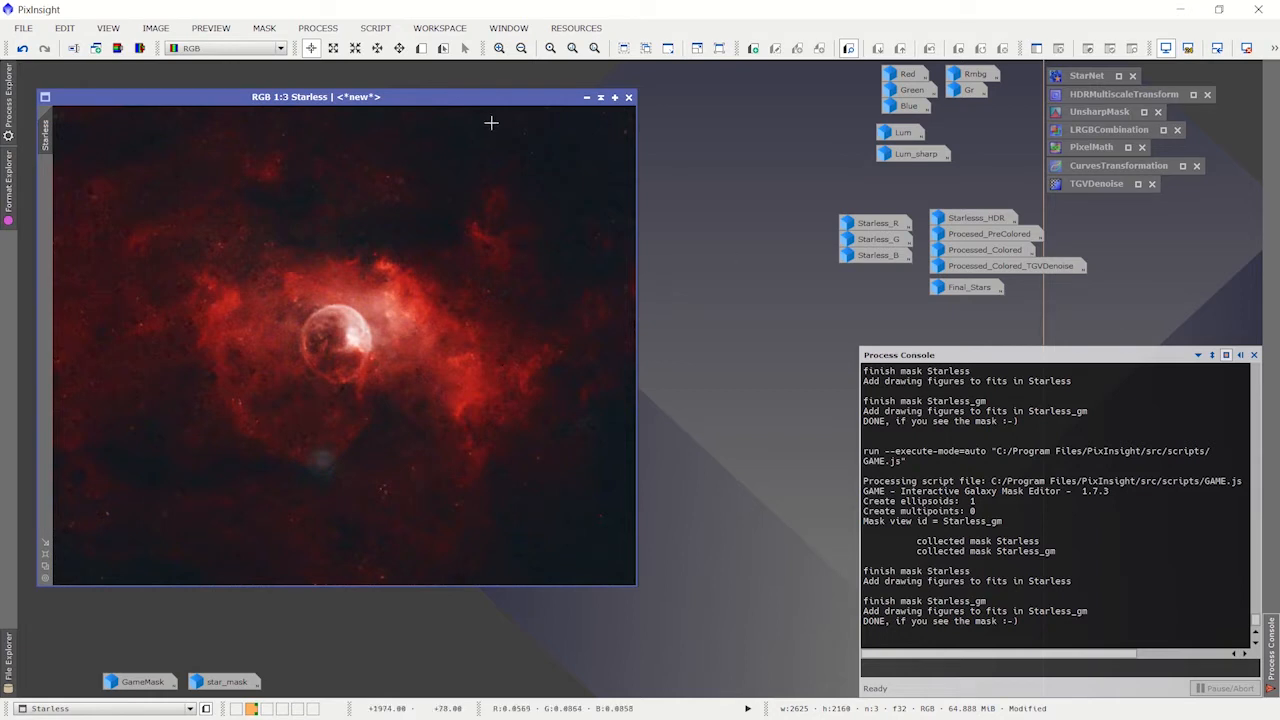
# Step: Split the Starless image into separate RGB channel images and move the green channel clear of the red one
pyautogui.moveTo(490, 102)
pyautogui.mouseDown()
pyautogui.moveTo(470, 88)
pyautogui.moveTo(486, 86)
pyautogui.mouseUp()
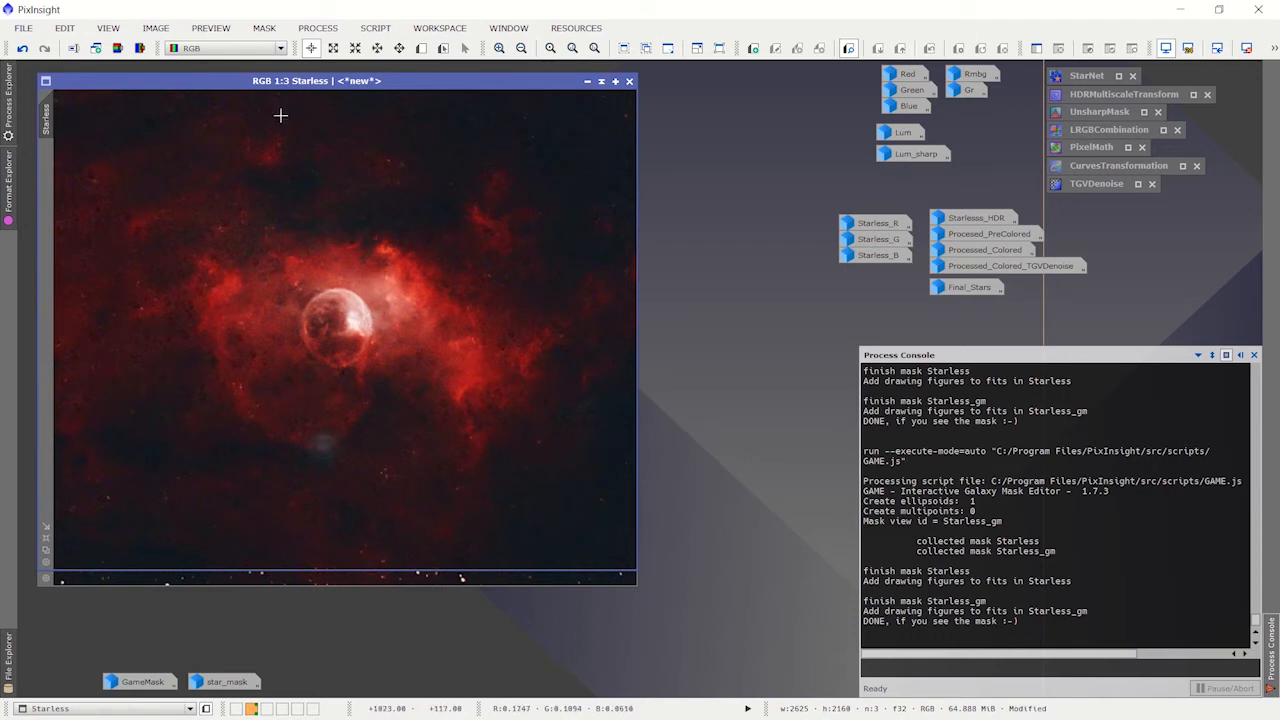
pyautogui.click(139, 49)
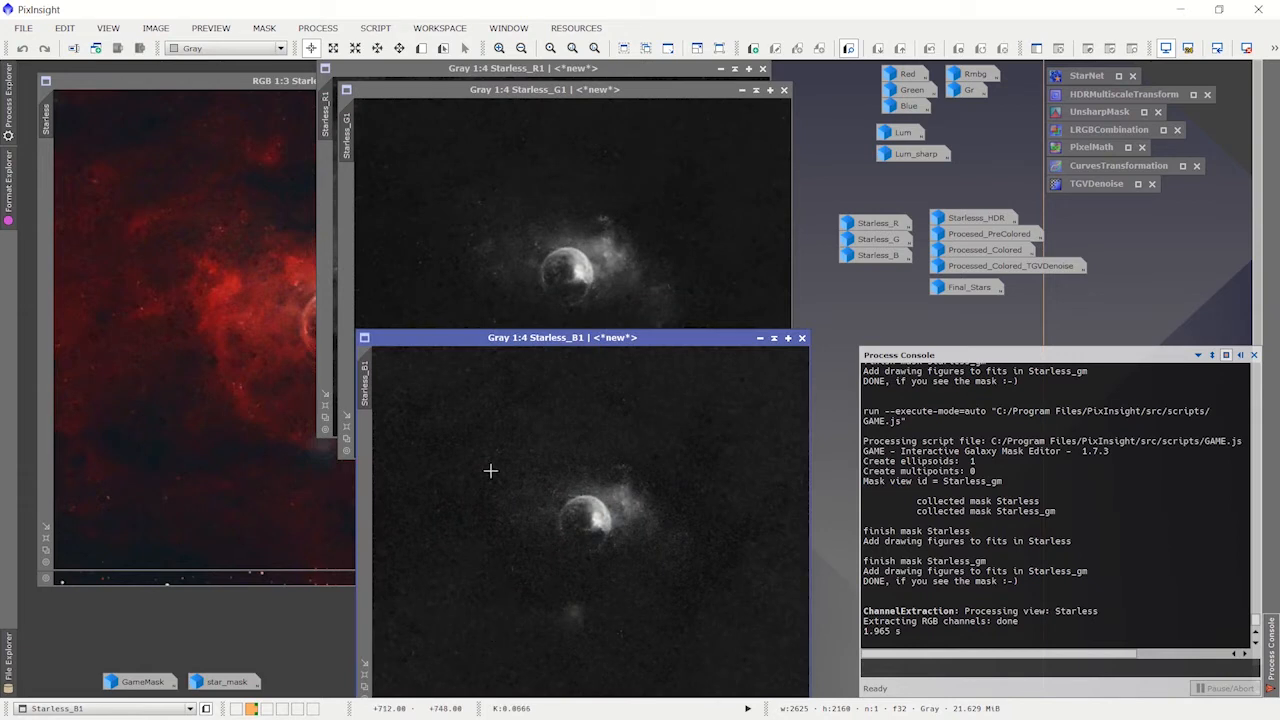
pyautogui.moveTo(588, 89); pyautogui.dragTo(661, 430)
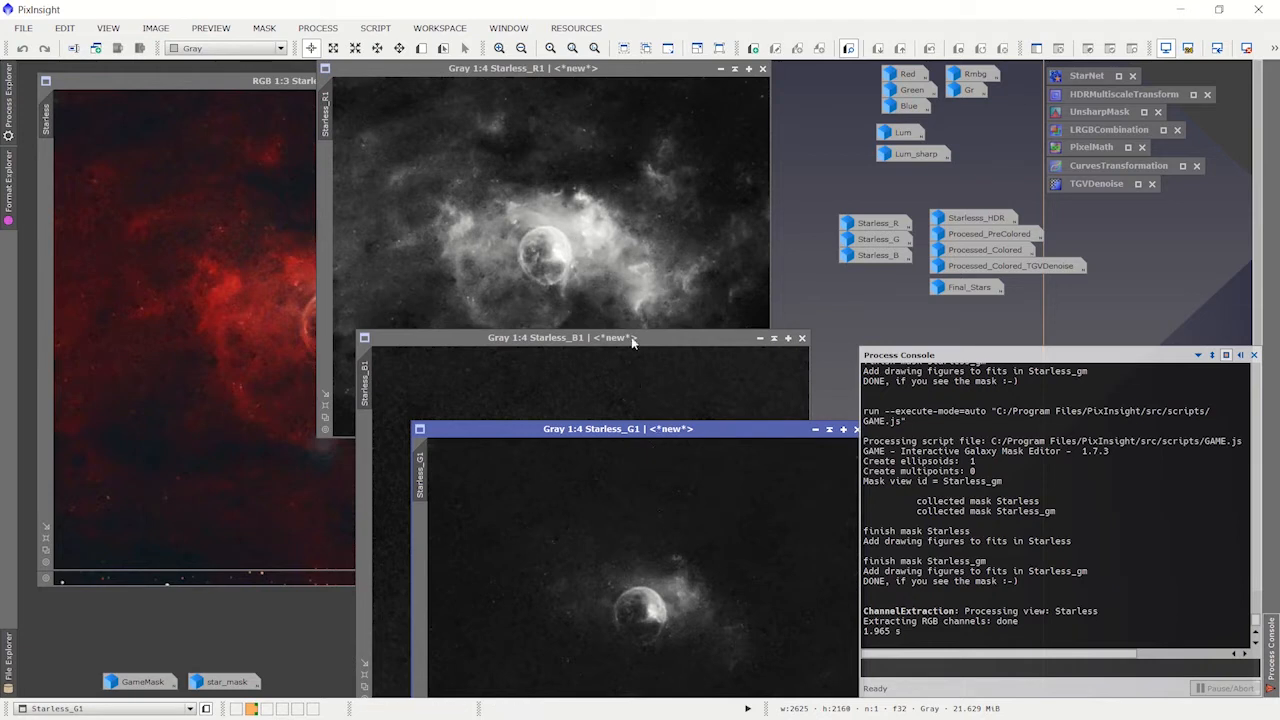
pyautogui.click(660, 338)
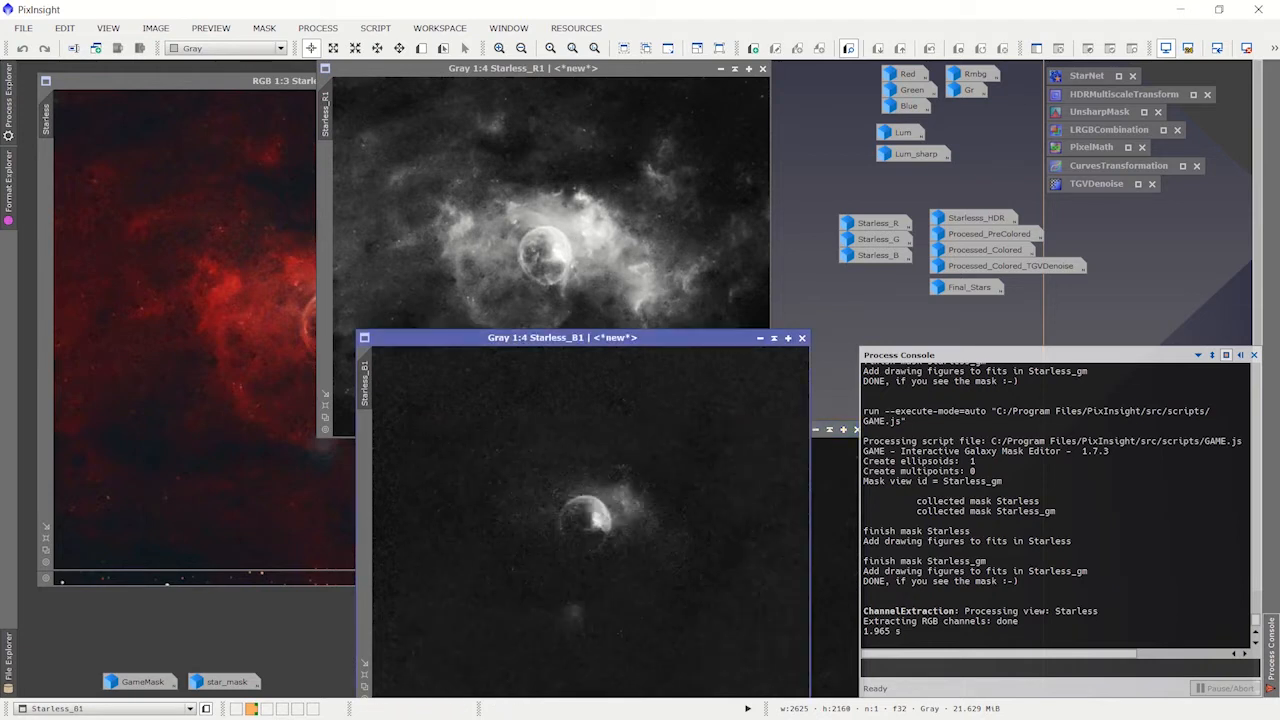
# Step: Compare the Starless colour image with its extracted red and blue channel images
pyautogui.click(244, 87)
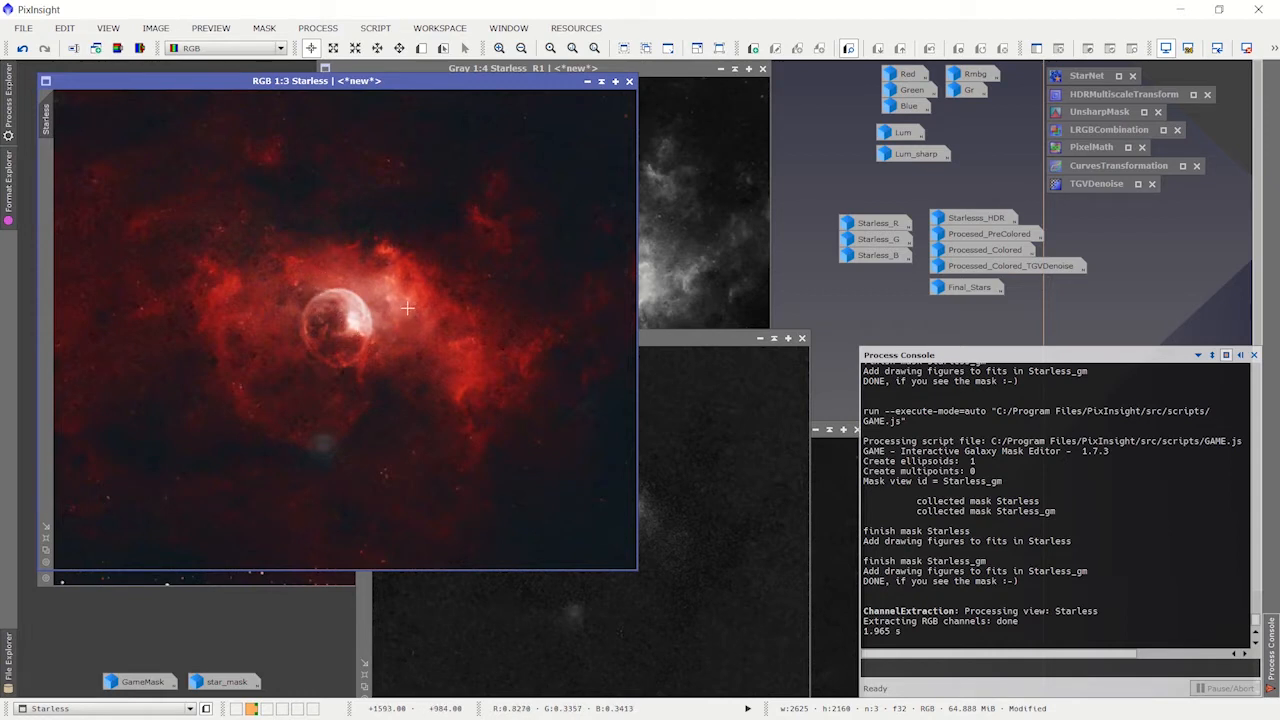
pyautogui.click(673, 75)
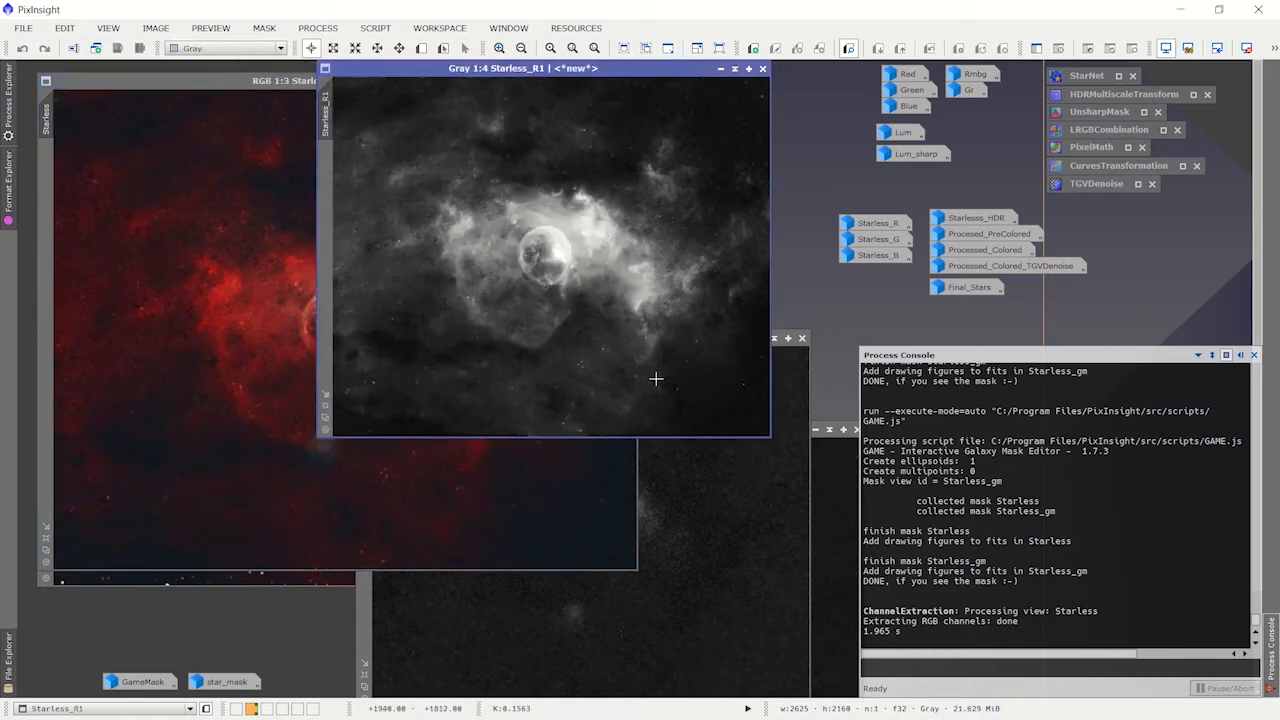
pyautogui.click(760, 544)
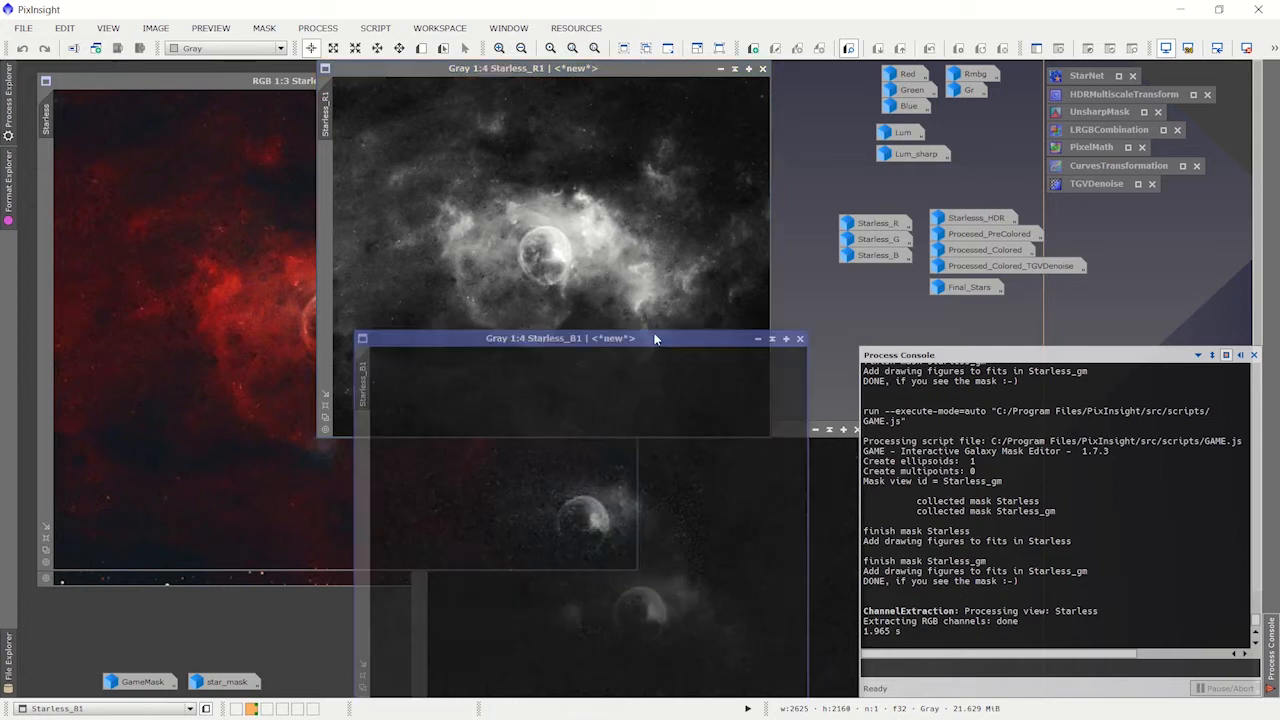
# Step: Arrange the extracted blue and green channel images side by side below the red channel image
pyautogui.moveTo(660, 338); pyautogui.dragTo(522, 328)
pyautogui.click(785, 429)
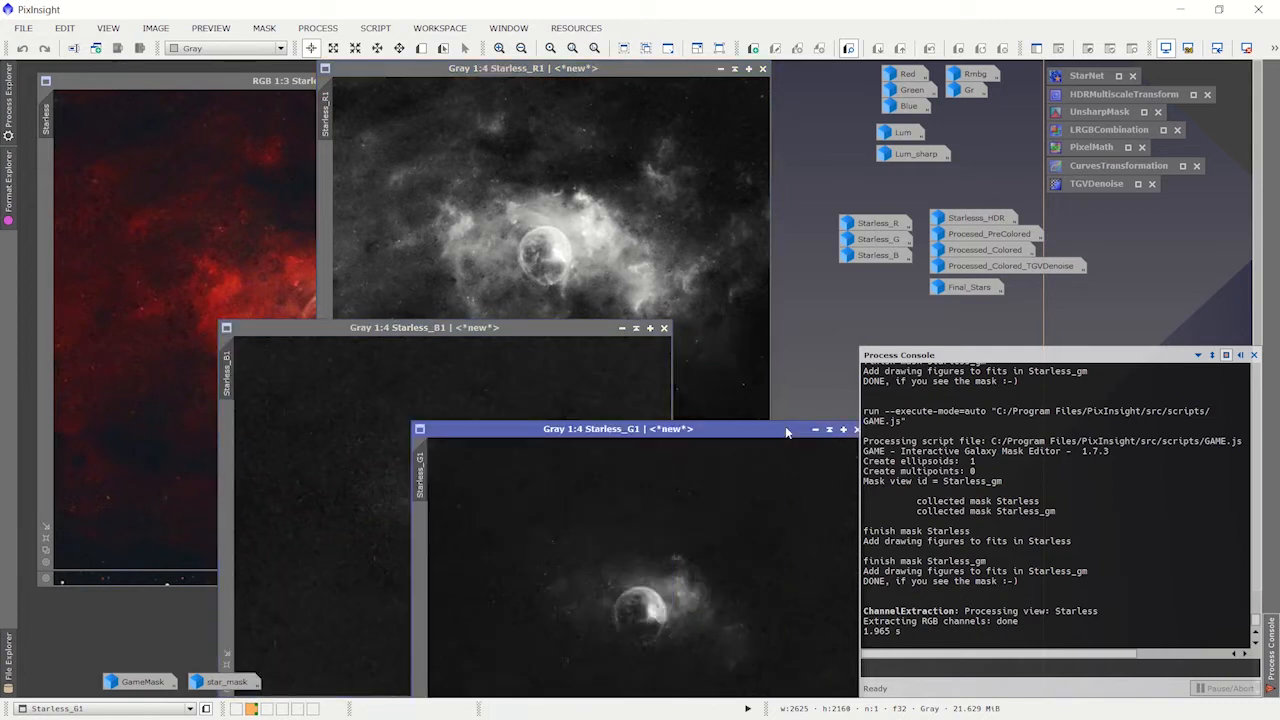
pyautogui.moveTo(785, 429); pyautogui.dragTo(746, 333)
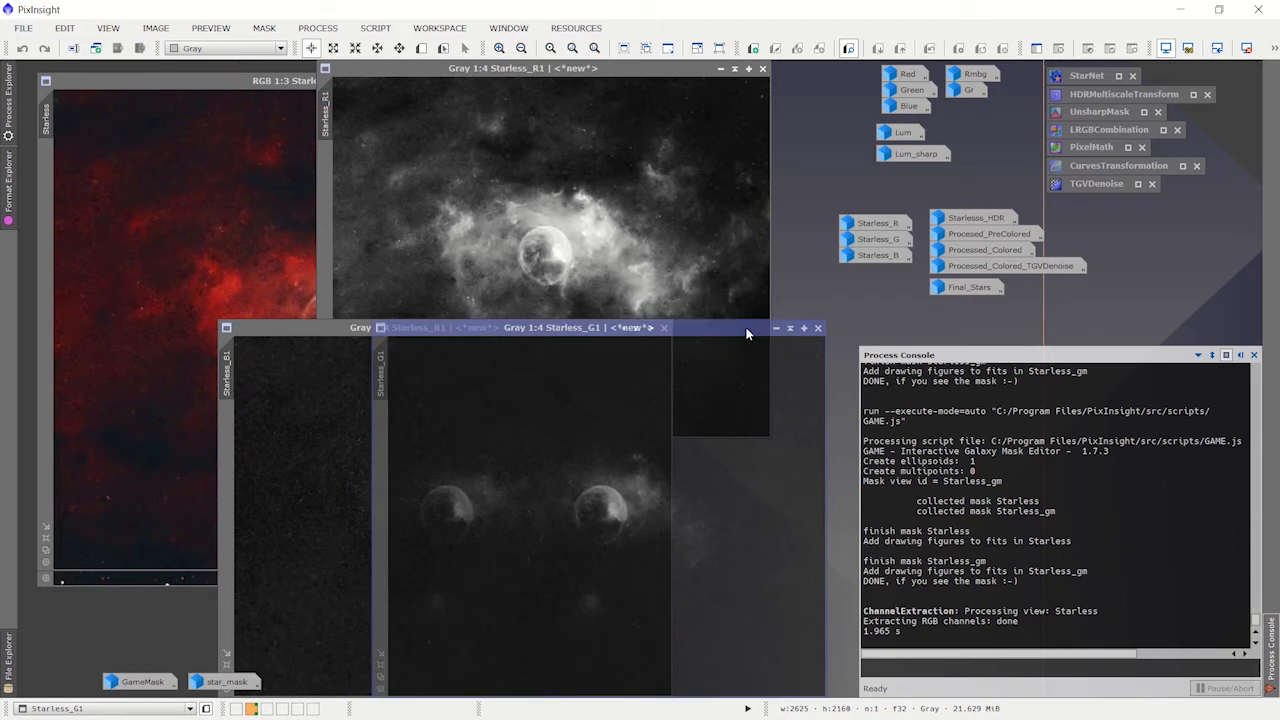
pyautogui.moveTo(303, 331); pyautogui.dragTo(160, 341)
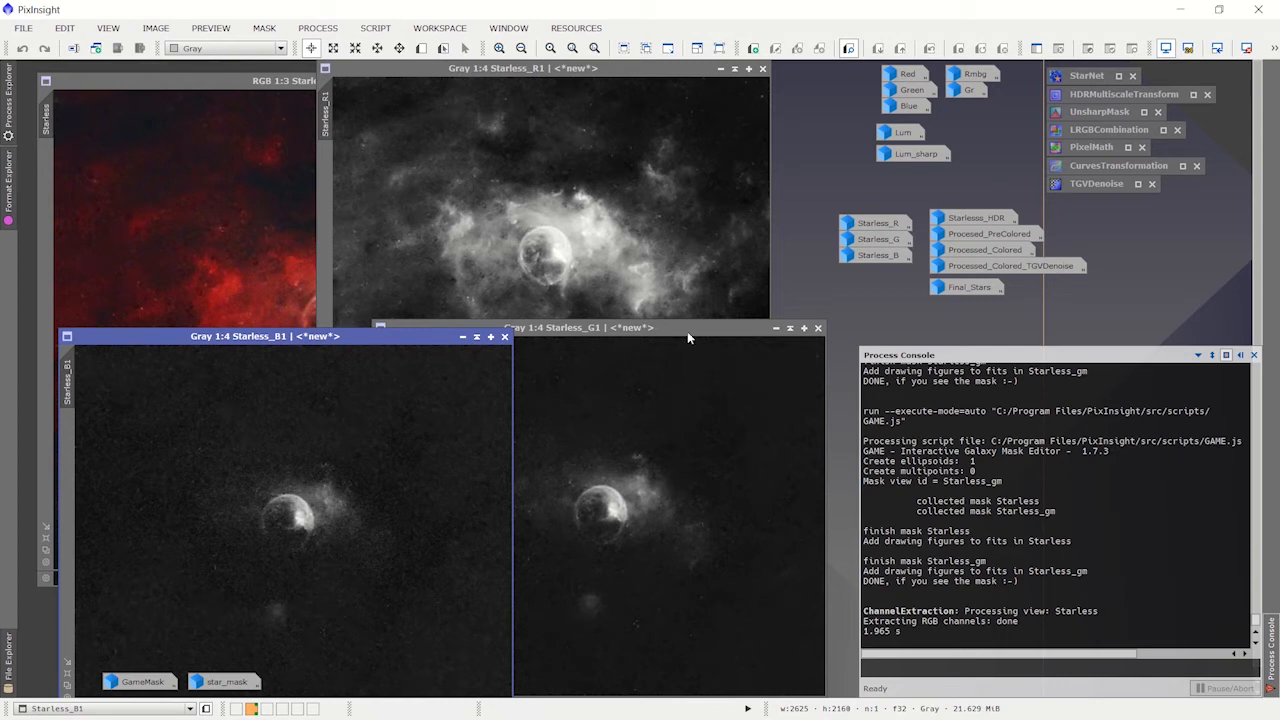
pyautogui.moveTo(687, 330); pyautogui.dragTo(691, 336)
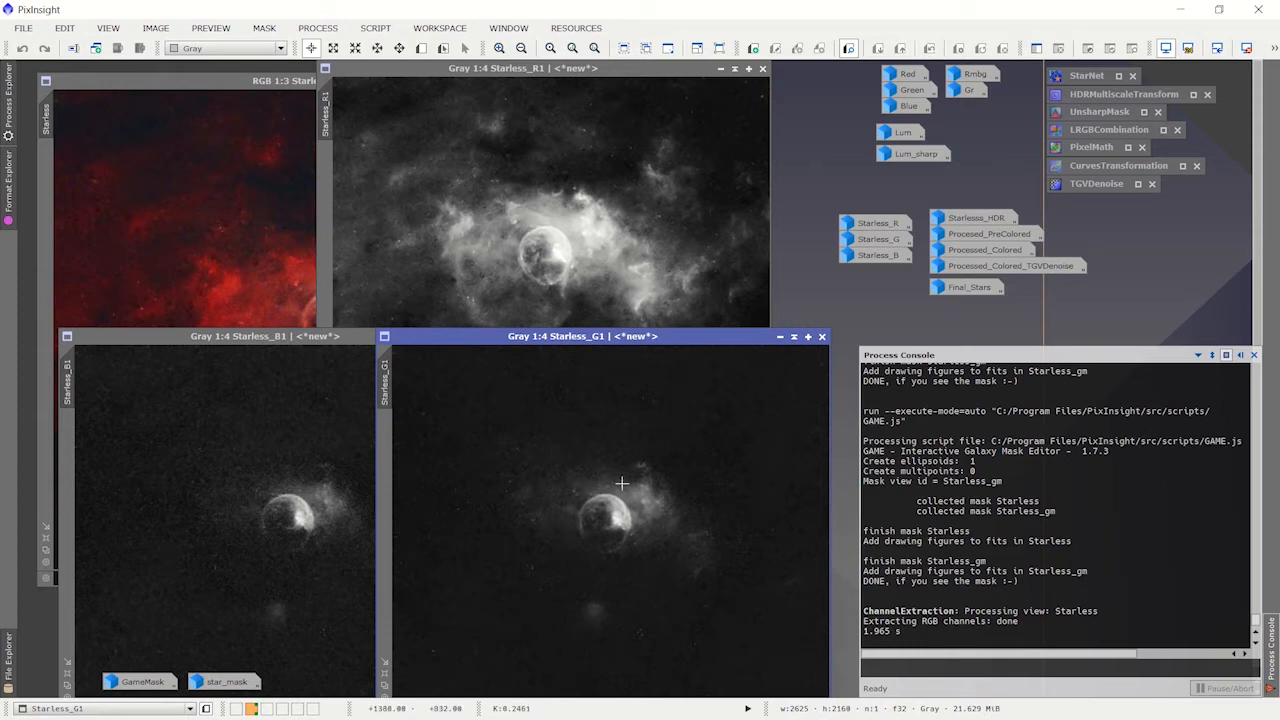
# Step: Close the extracted blue, green and red channel images, leaving the Starless colour image open
pyautogui.click(285, 337)
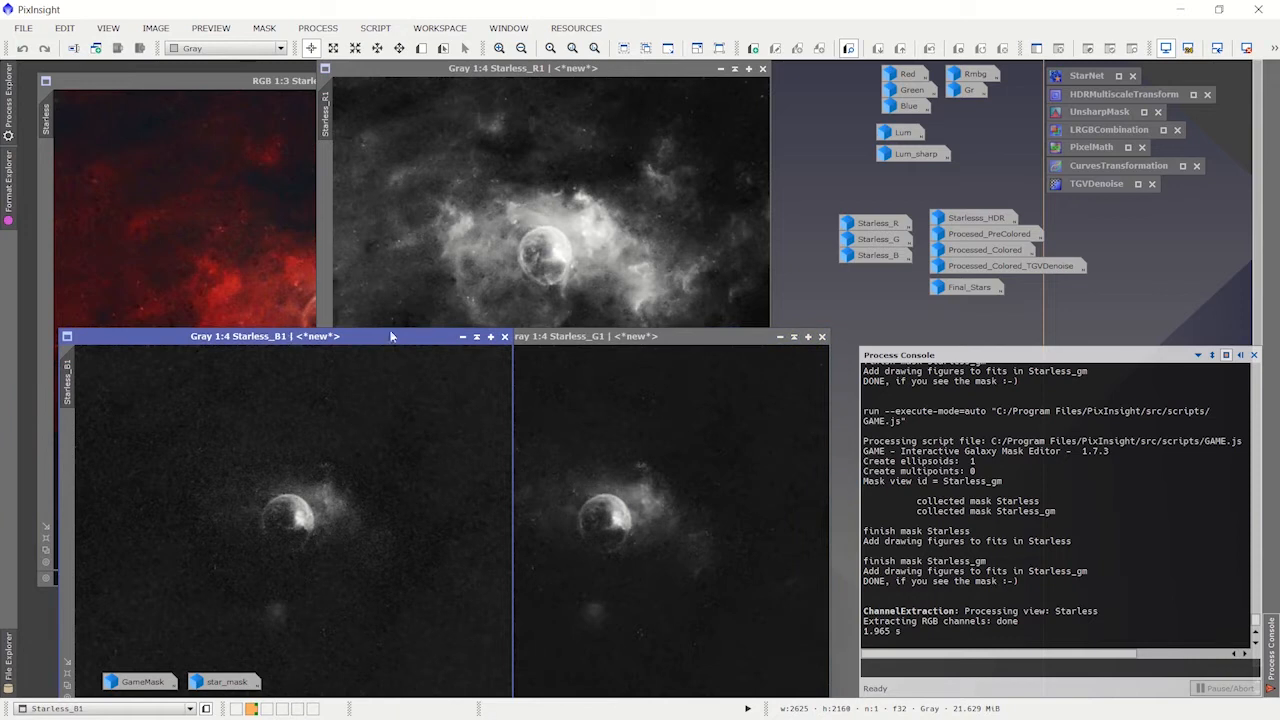
pyautogui.click(505, 337)
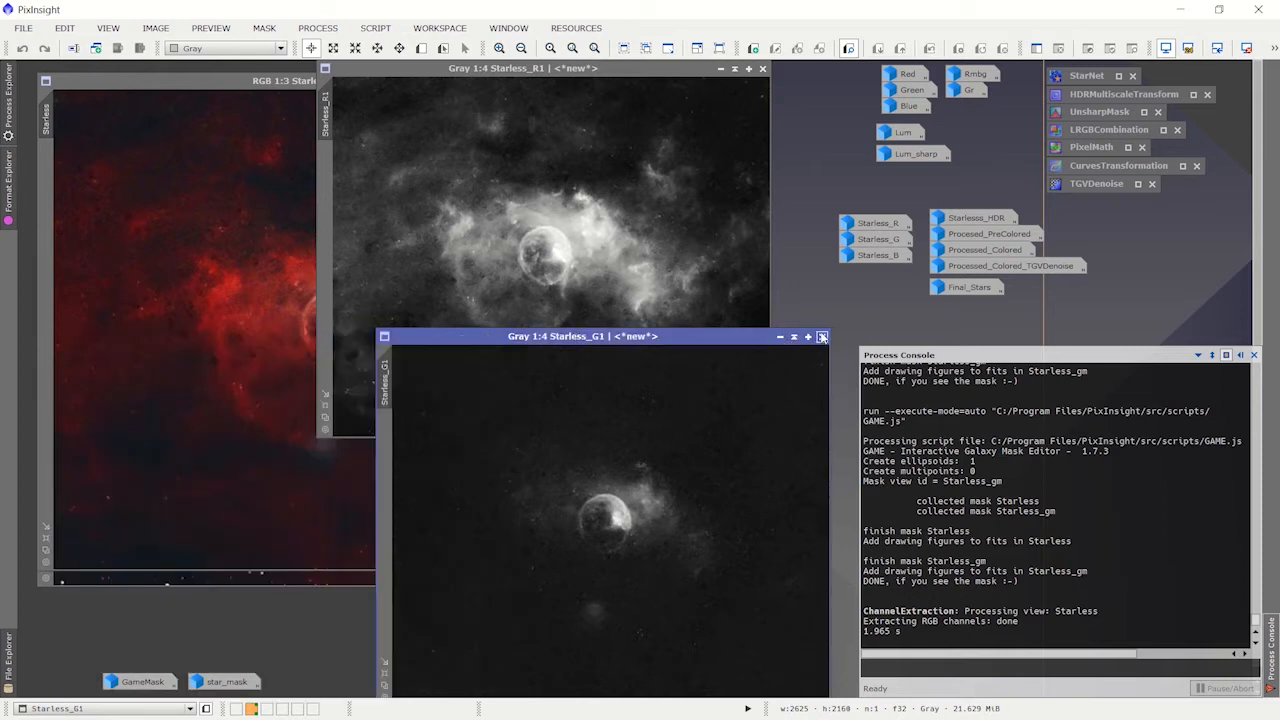
pyautogui.click(822, 337)
pyautogui.moveTo(779, 58)
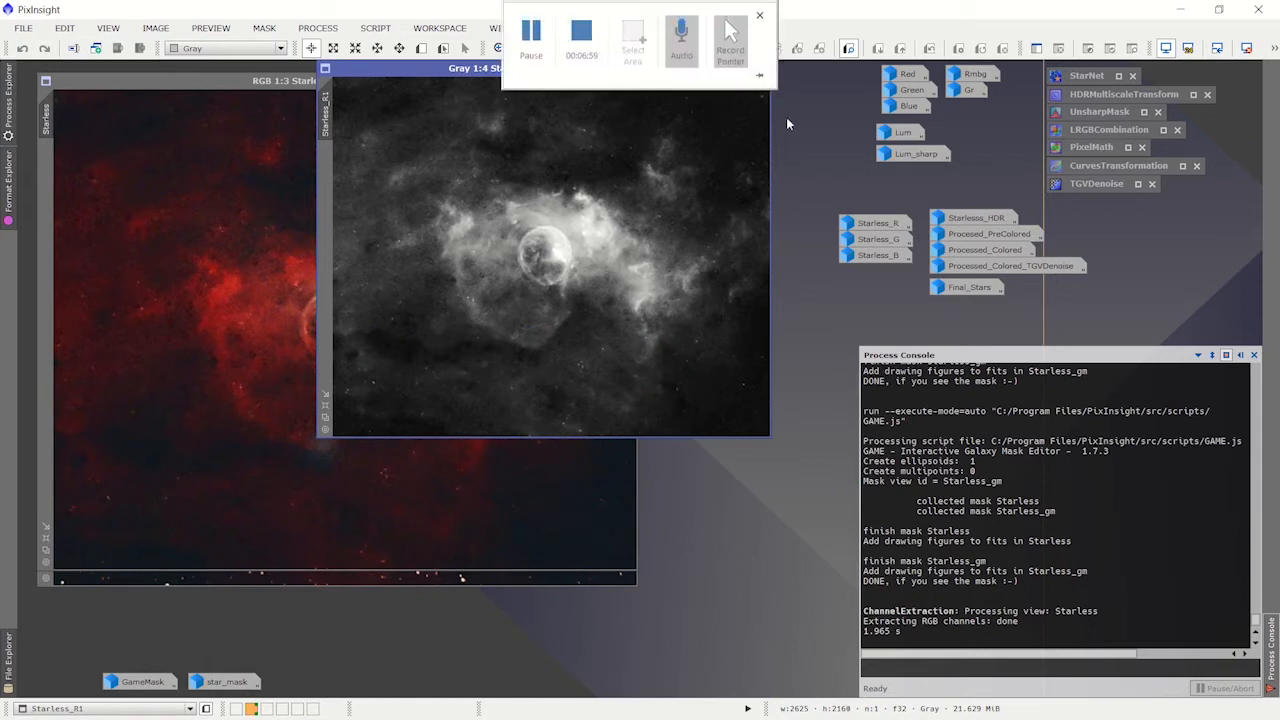
pyautogui.click(764, 78)
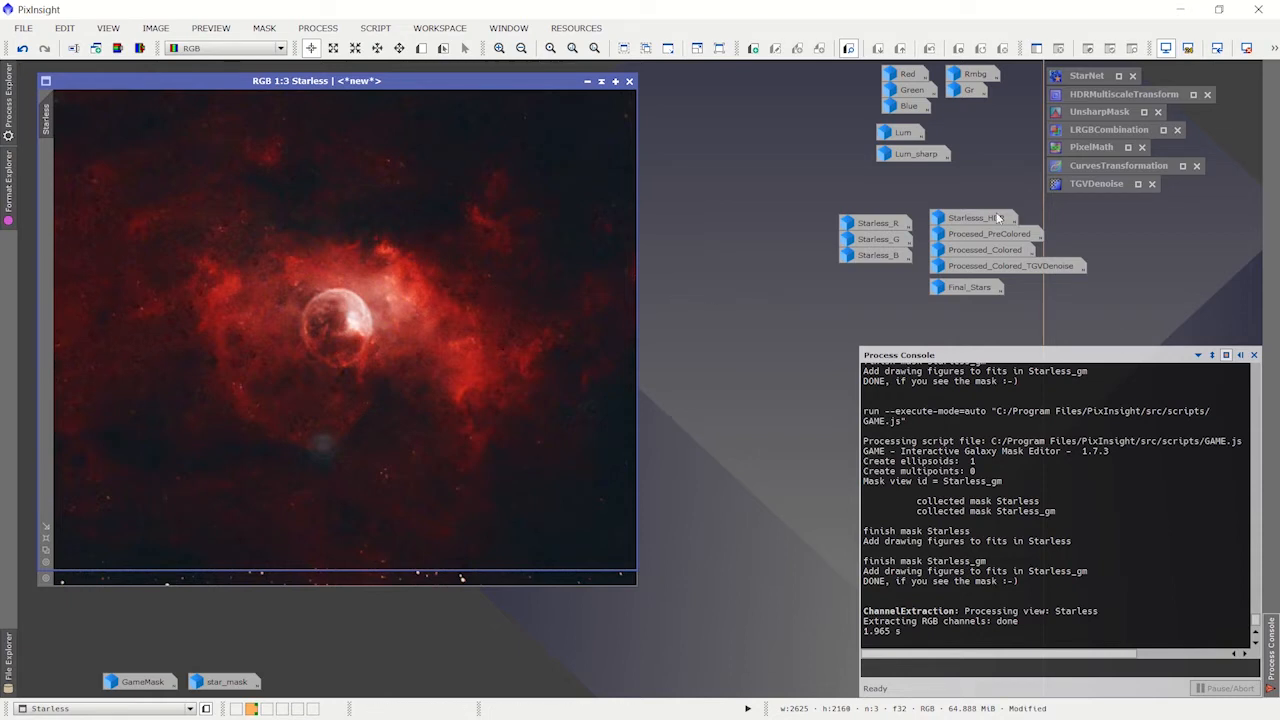
# Step: Open the HDRMultiscaleTransform process beside the Starless image, review its settings, and iconize it again
pyautogui.doubleClick(1112, 95)
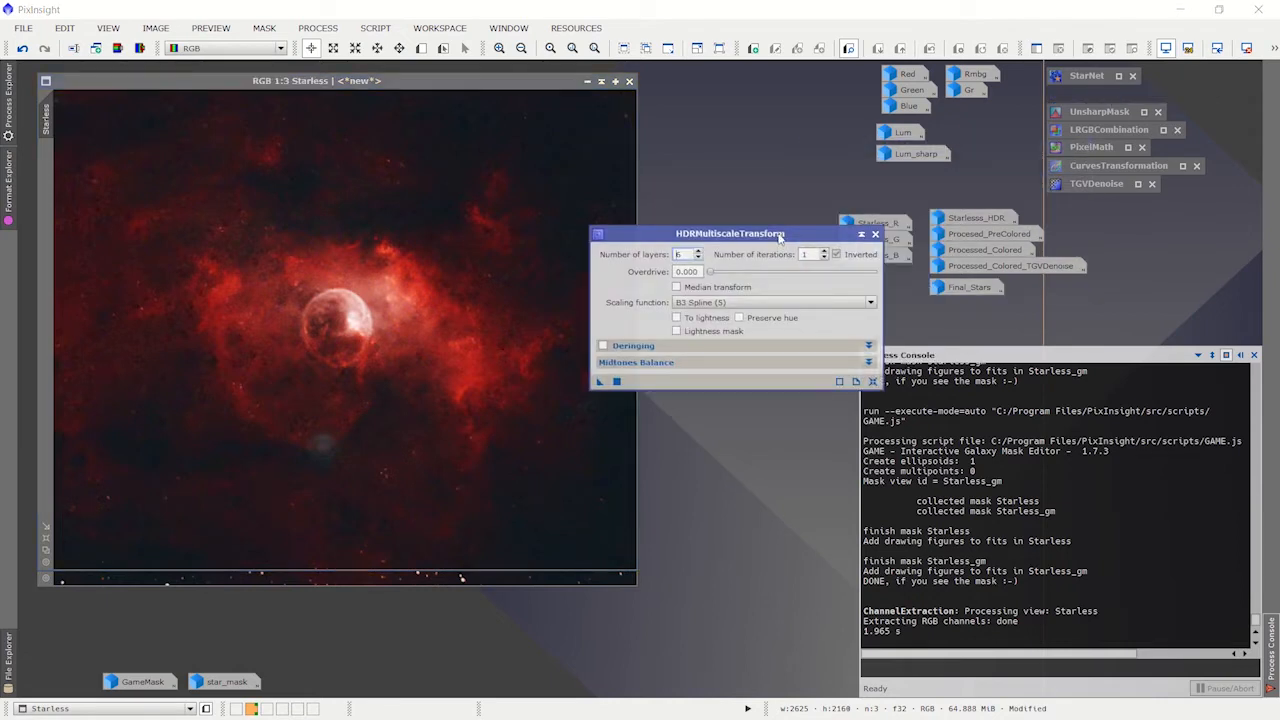
pyautogui.moveTo(780, 237); pyautogui.dragTo(735, 283)
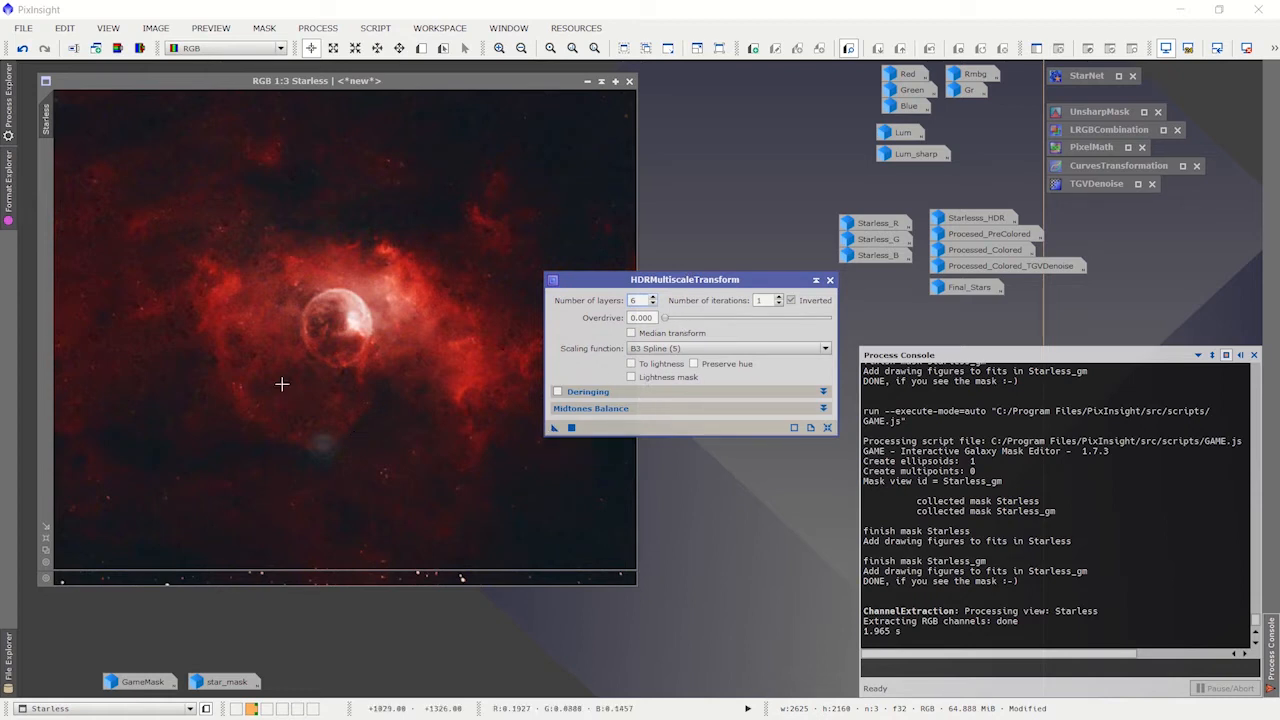
pyautogui.click(816, 281)
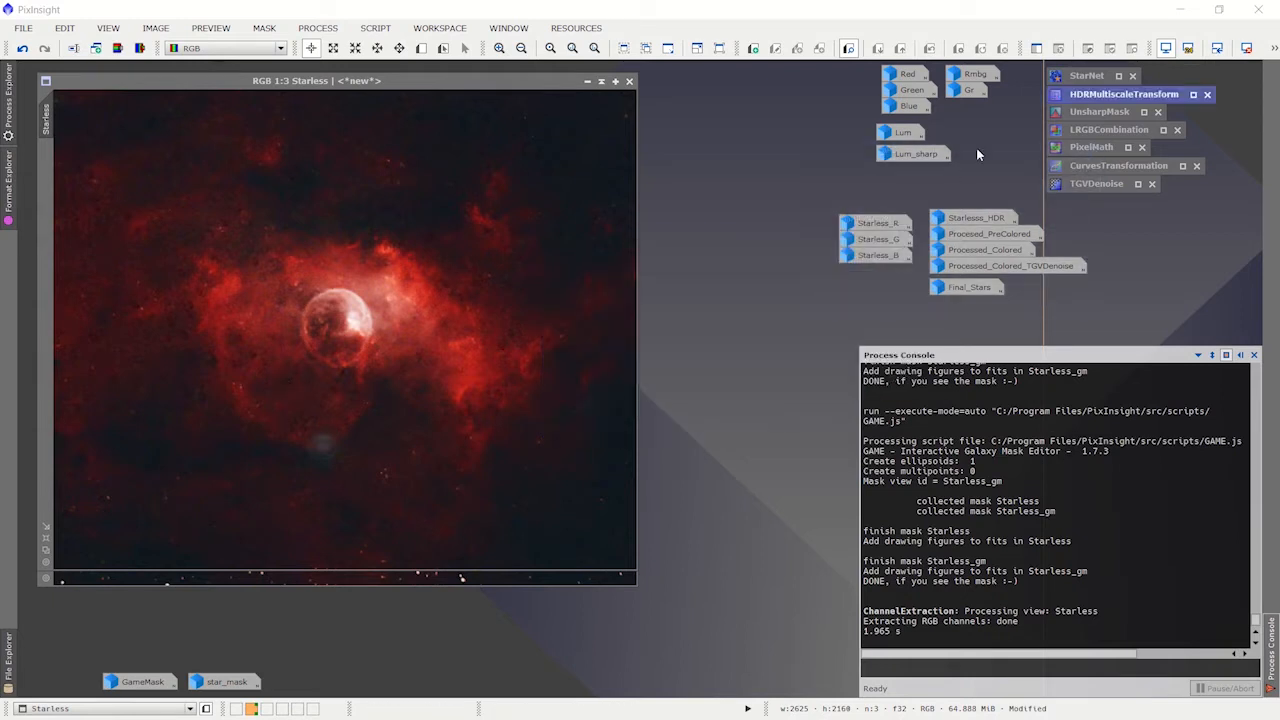
# Step: Restore the Starlesss_HDR image and compare it with the original Starless image
pyautogui.doubleClick(980, 217)
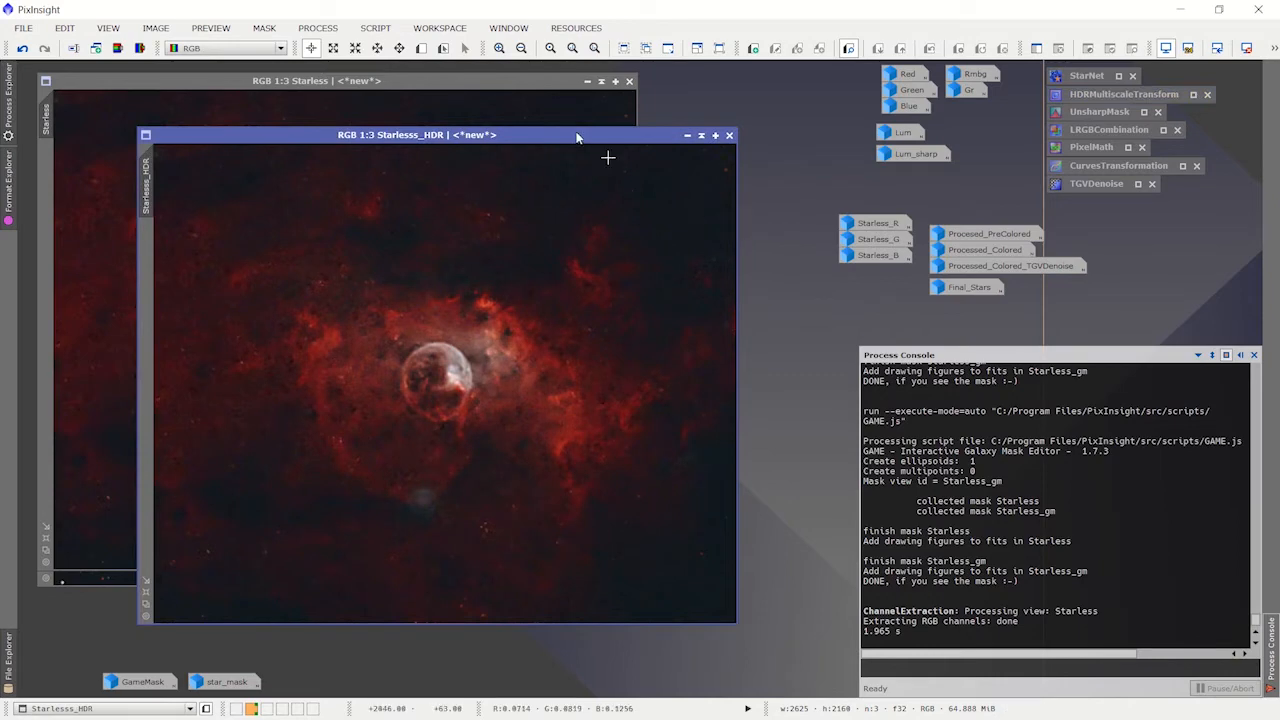
pyautogui.moveTo(549, 136); pyautogui.dragTo(804, 107)
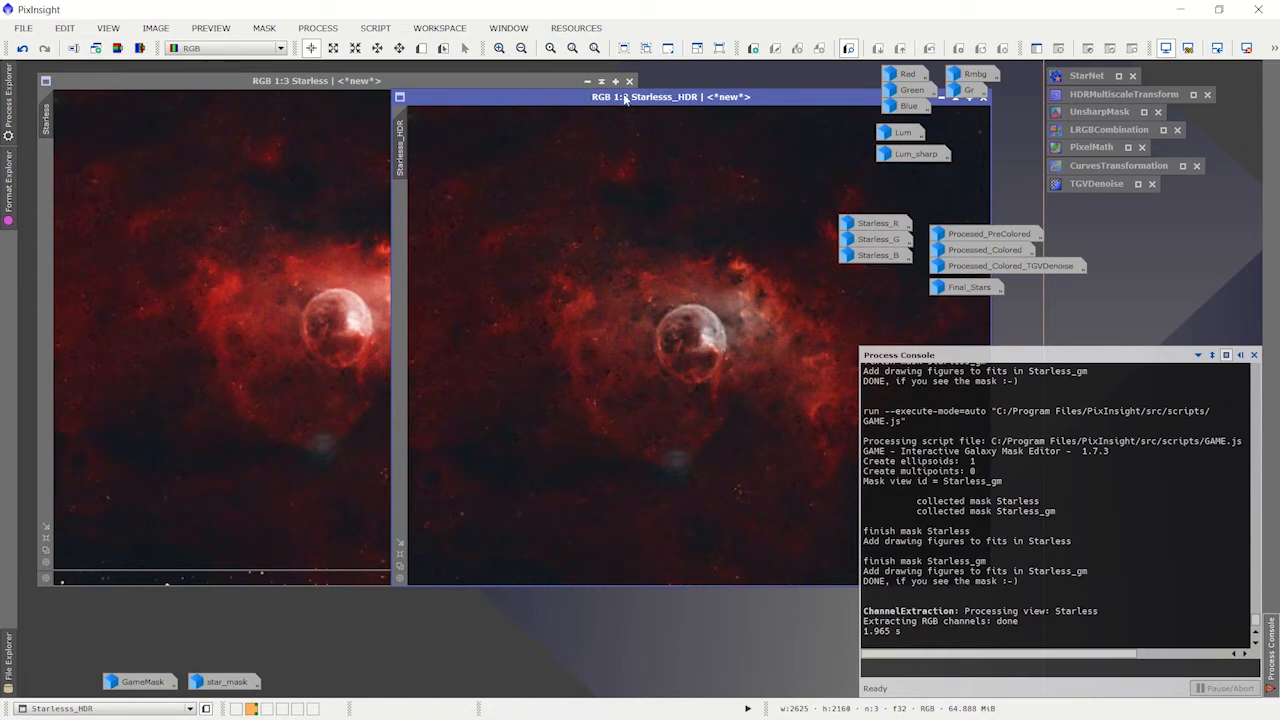
pyautogui.moveTo(625, 97); pyautogui.dragTo(435, 109)
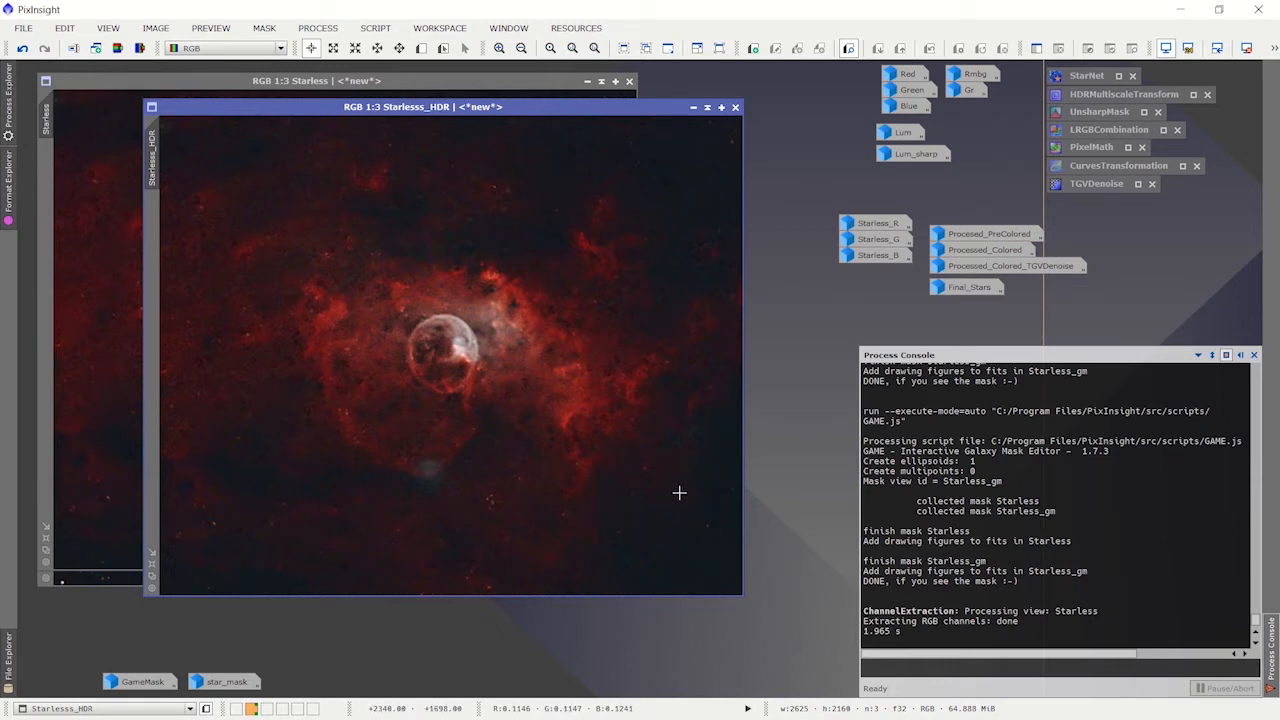
pyautogui.moveTo(540, 103); pyautogui.dragTo(524, 187)
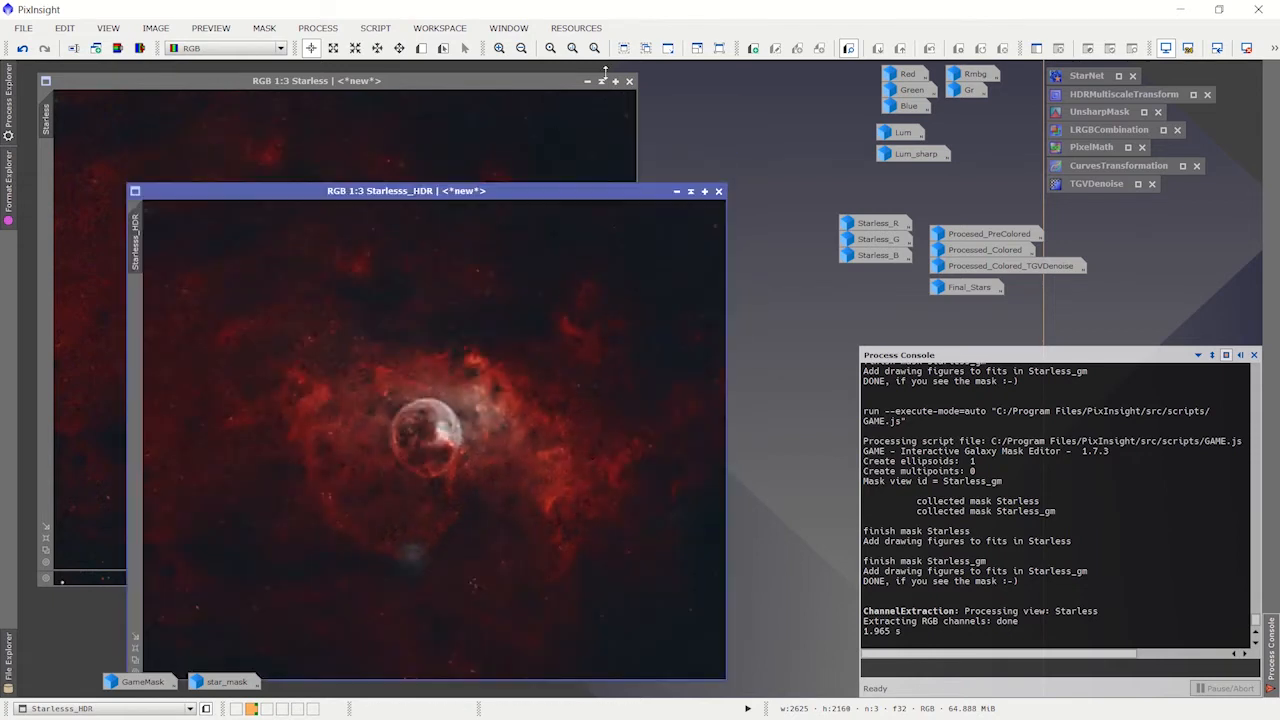
# Step: Iconize the Starless and Processed_Cropped images and move the Starlesss_HDR image into their place
pyautogui.click(587, 81)
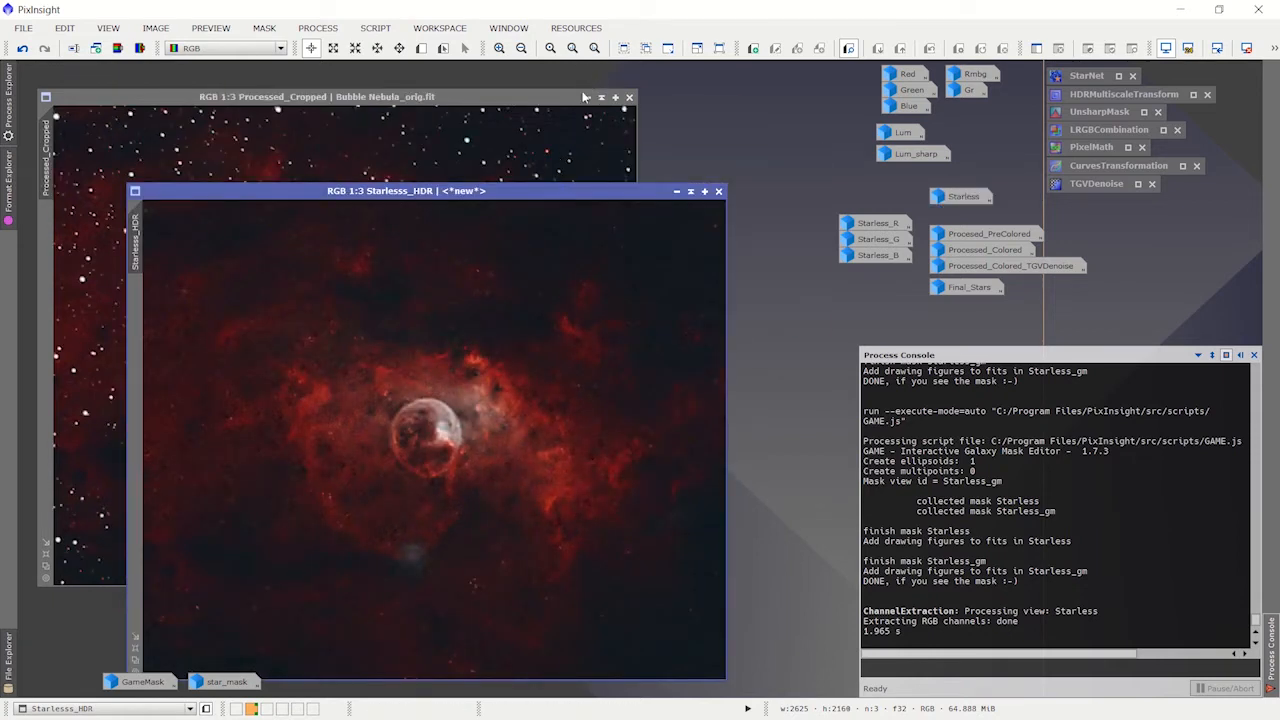
pyautogui.click(587, 99)
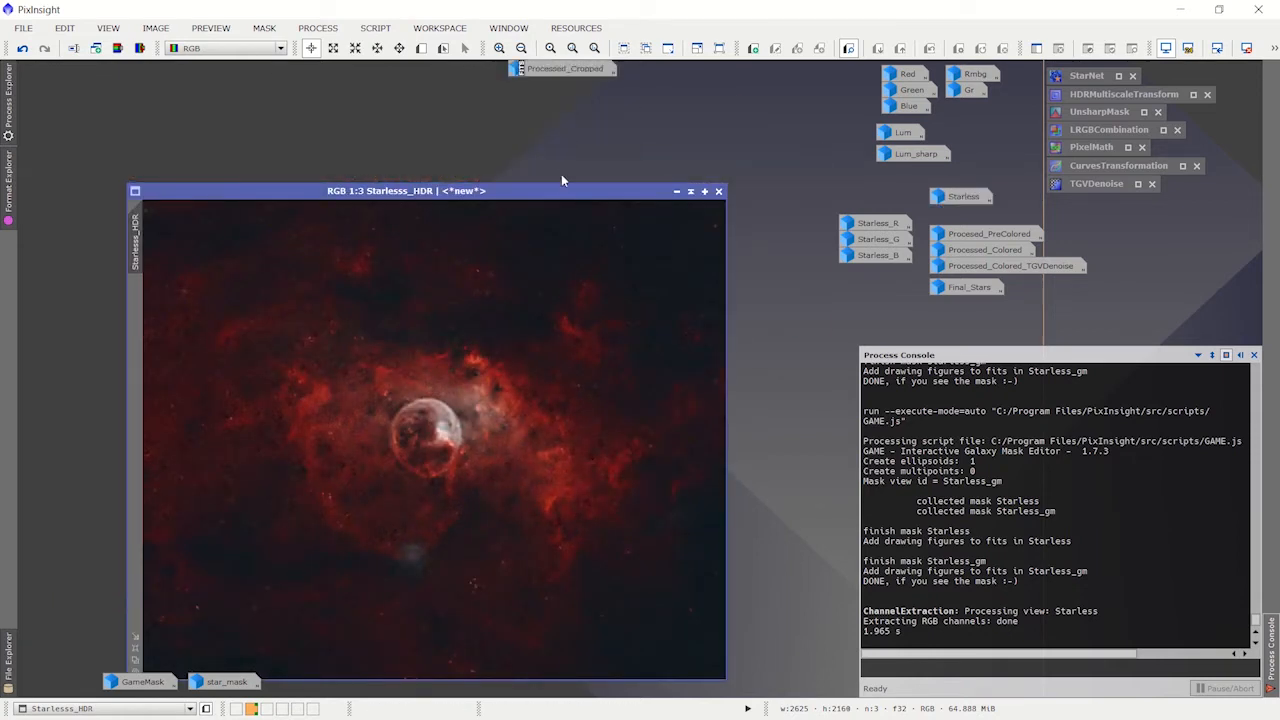
pyautogui.moveTo(561, 188); pyautogui.dragTo(473, 75)
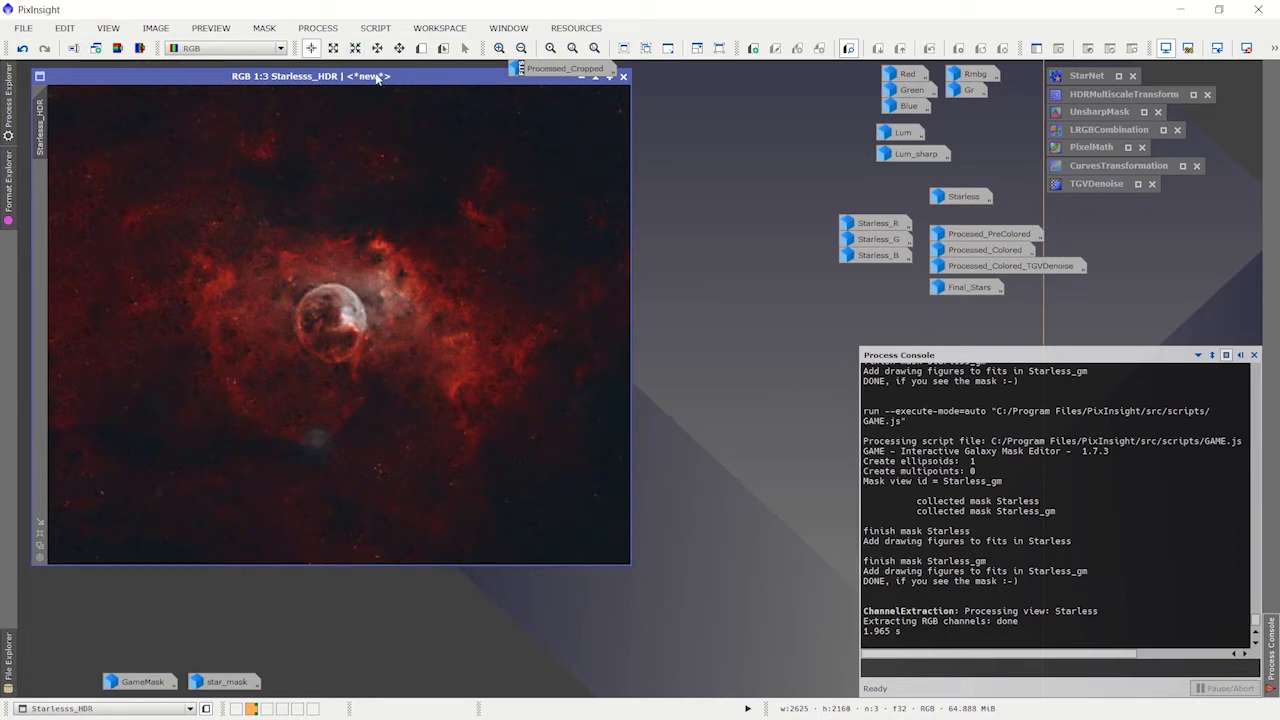
pyautogui.moveTo(377, 78); pyautogui.dragTo(373, 78)
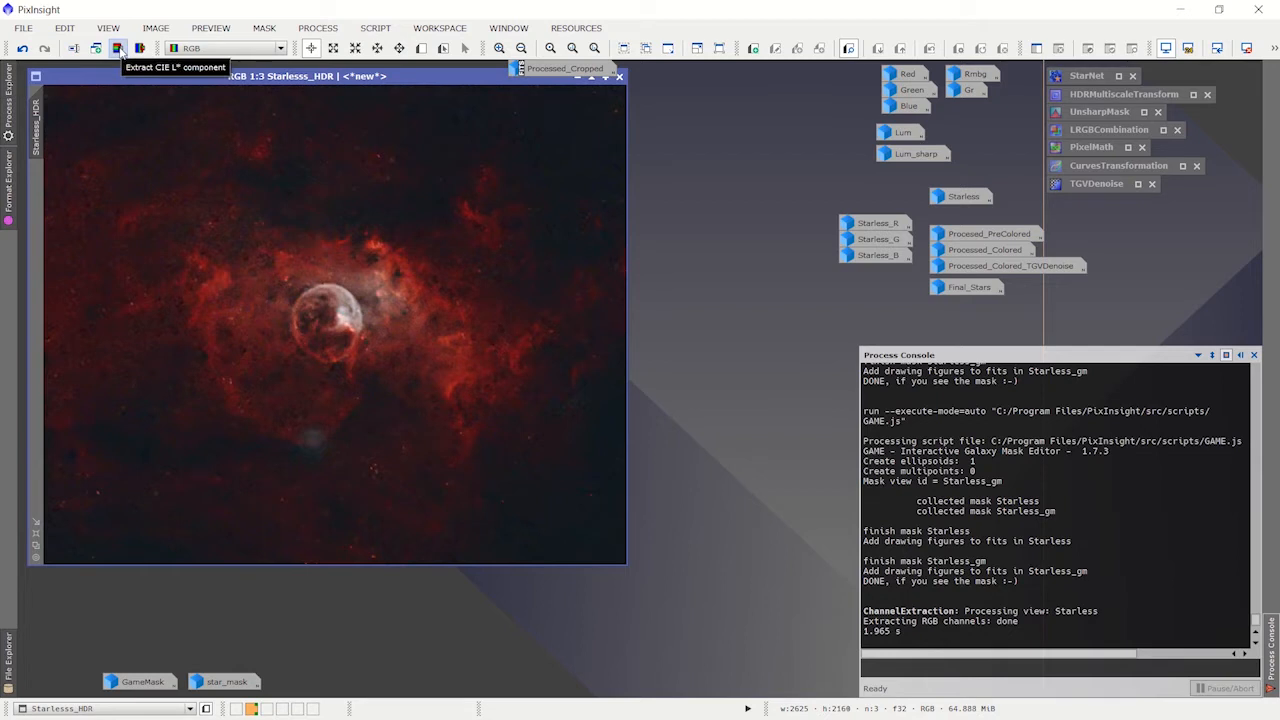
# Step: Extract the CIE L* component from the Starlesss_HDR image and place the resulting lightness image over it
pyautogui.click(118, 50)
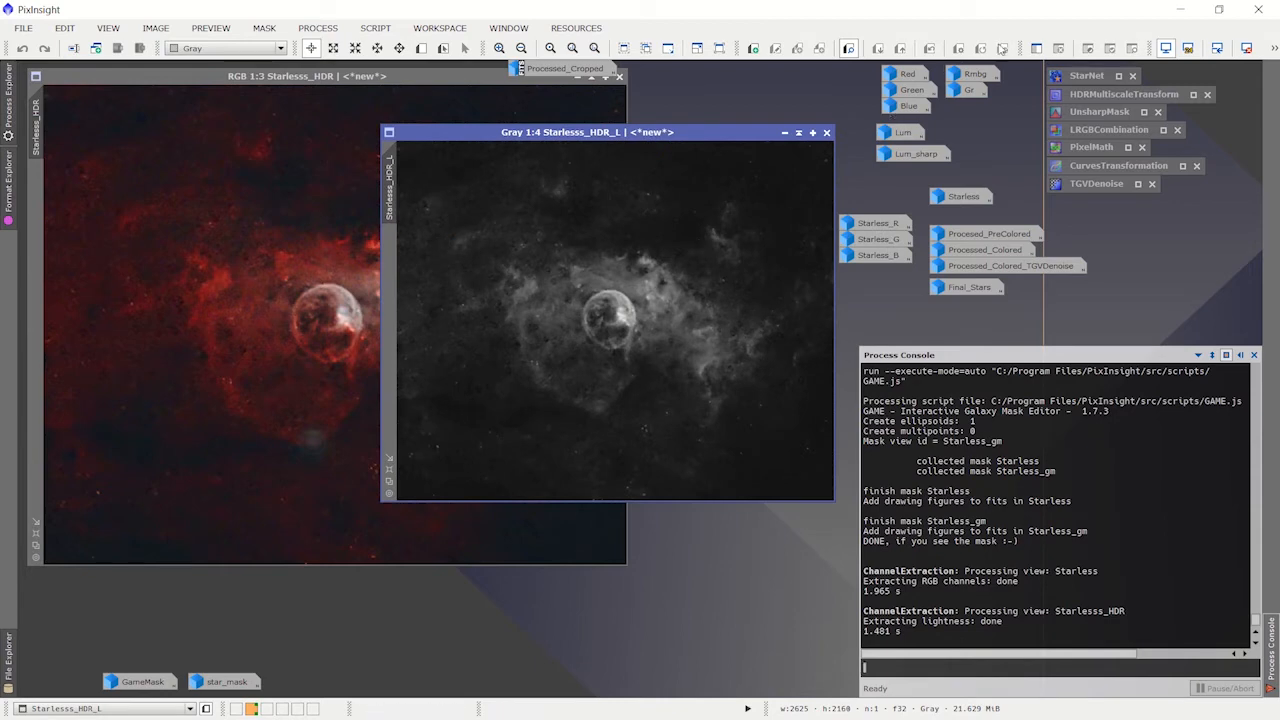
pyautogui.moveTo(681, 134); pyautogui.dragTo(514, 131)
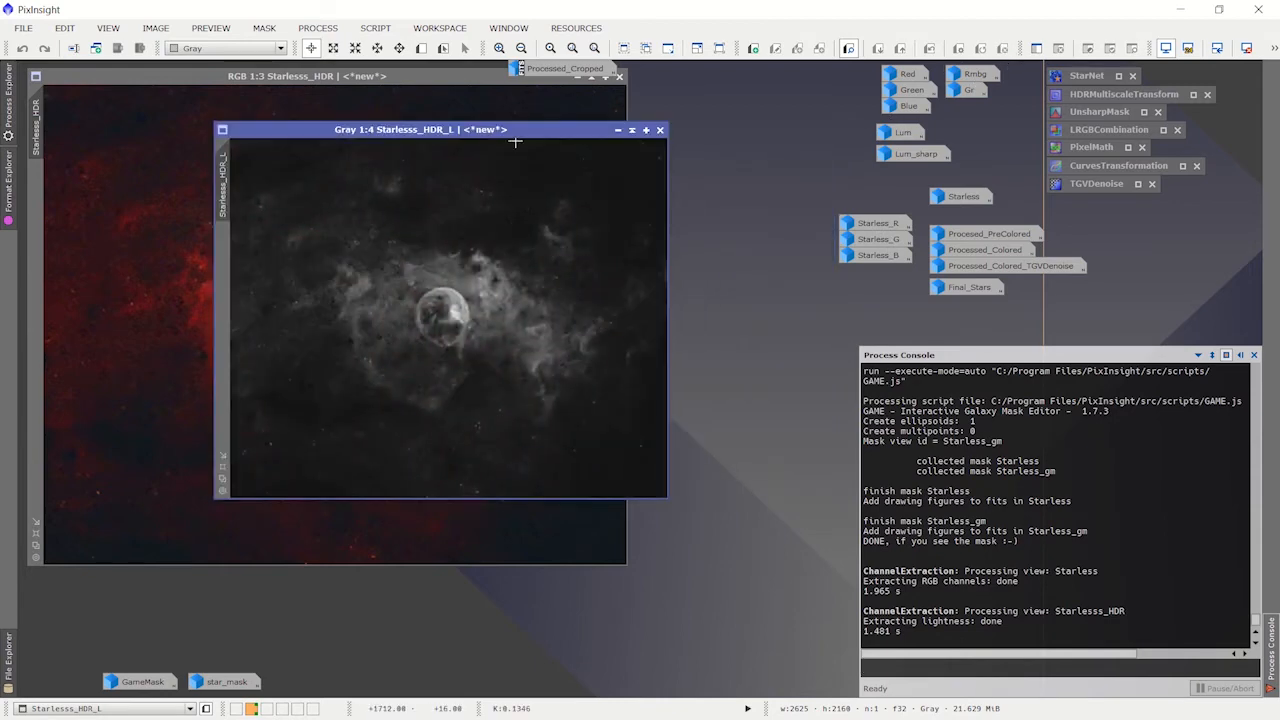
pyautogui.scroll(1, 488, 372)
pyautogui.scroll(1, 488, 372)
pyautogui.scroll(-2, 498, 358)
pyautogui.moveTo(535, 135); pyautogui.dragTo(502, 173)
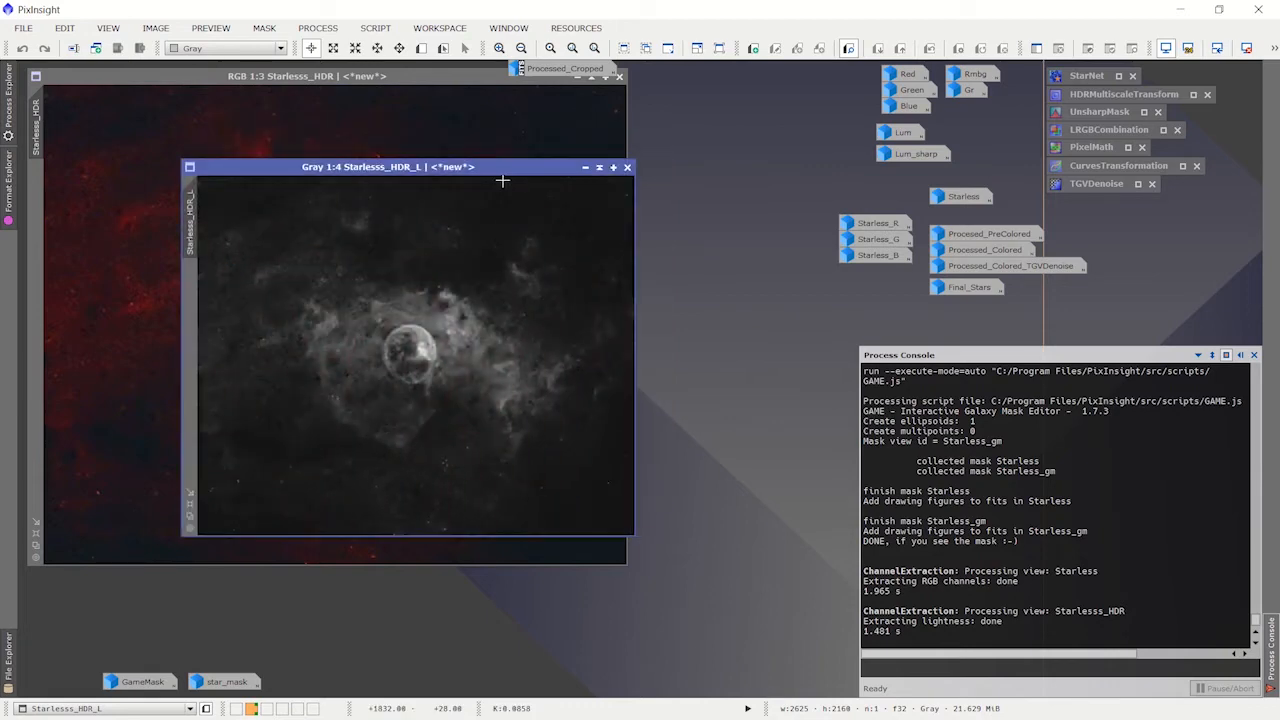
# Step: Examine the bubble's detail in the extracted lightness image at 1:1 and close that image
pyautogui.scroll(2, 457, 372)
pyautogui.scroll(1, 457, 372)
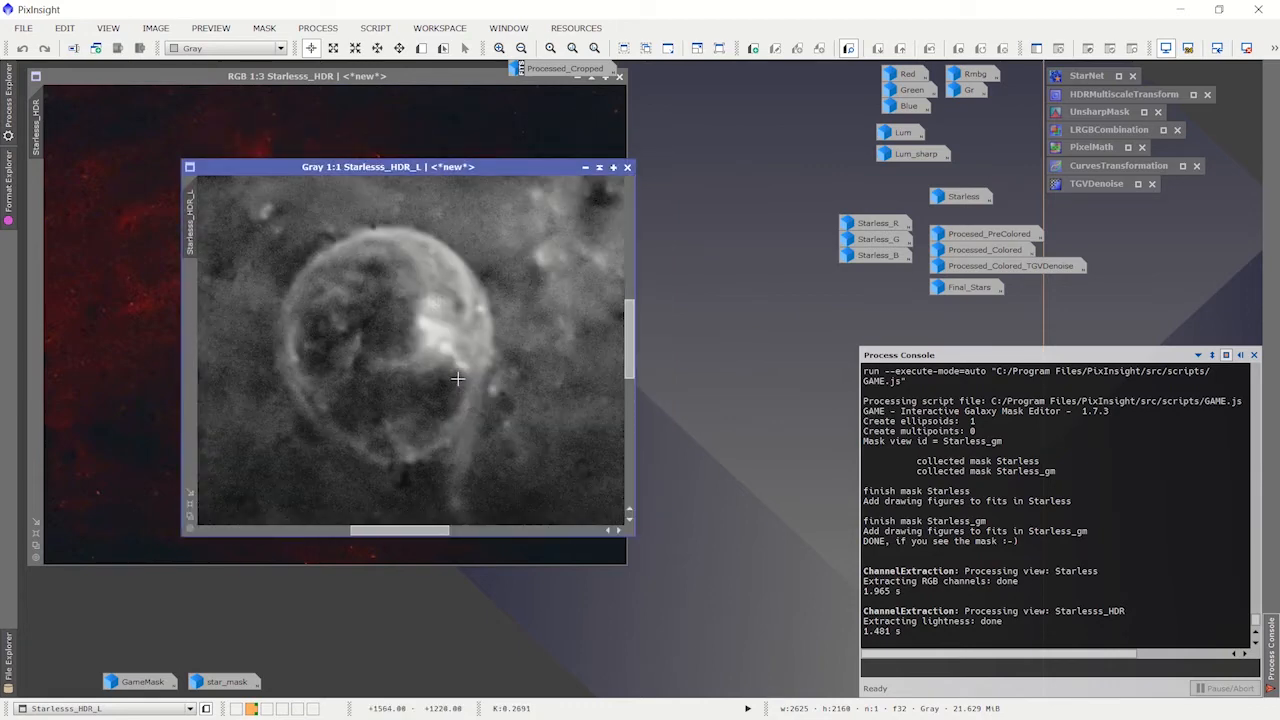
pyautogui.scroll(-3, 457, 375)
pyautogui.scroll(1, 457, 381)
pyautogui.scroll(-1, 457, 381)
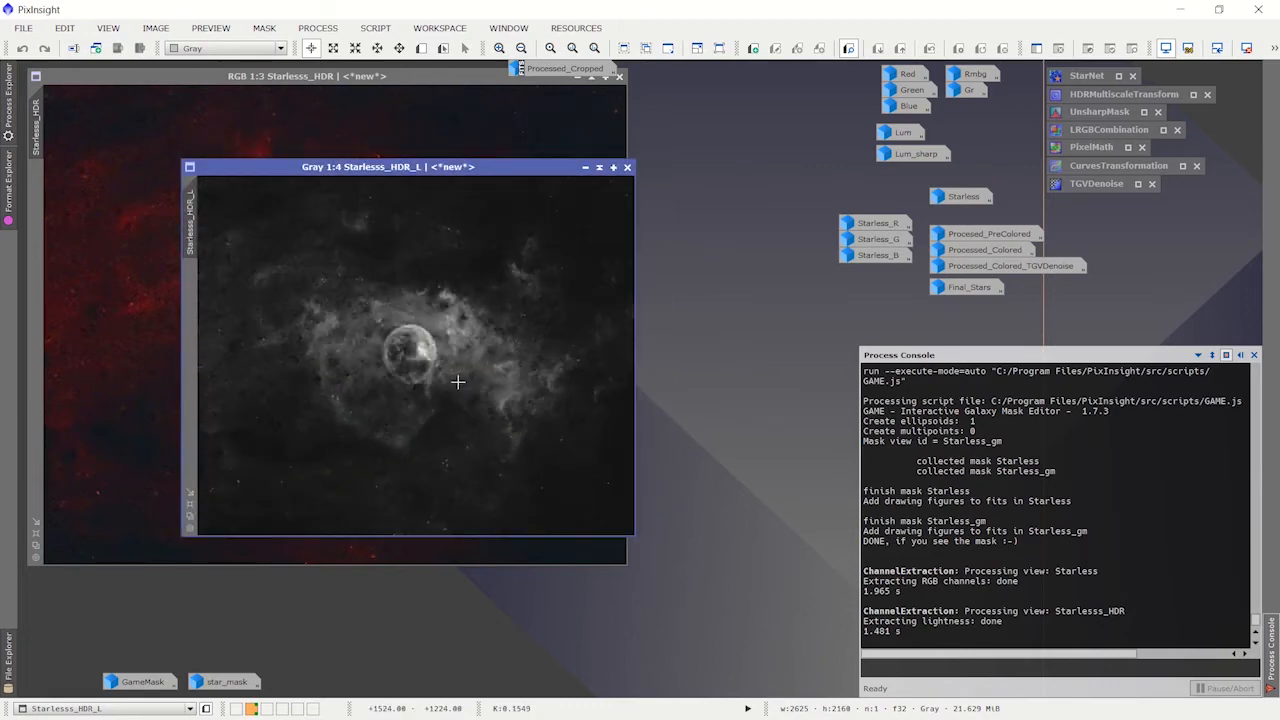
pyautogui.click(628, 167)
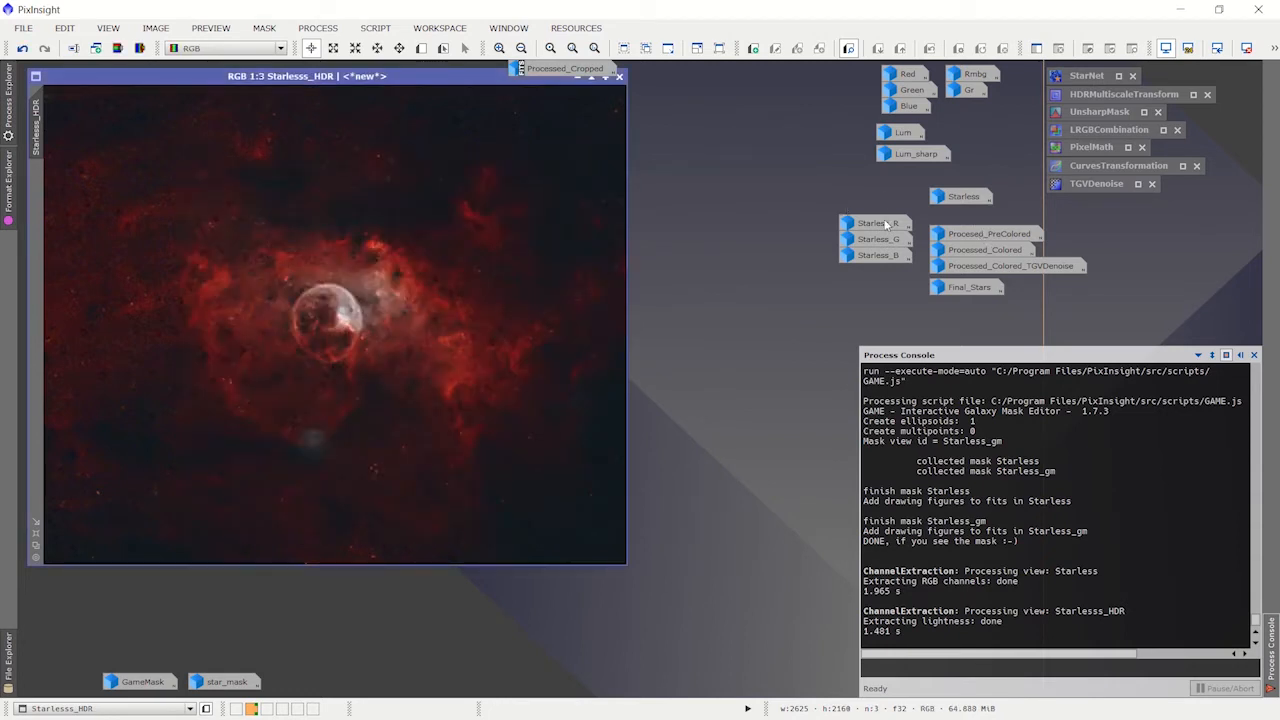
# Step: Restore the Lum and Lum_sharp images and place Lum_sharp partly over Lum
pyautogui.doubleClick(907, 138)
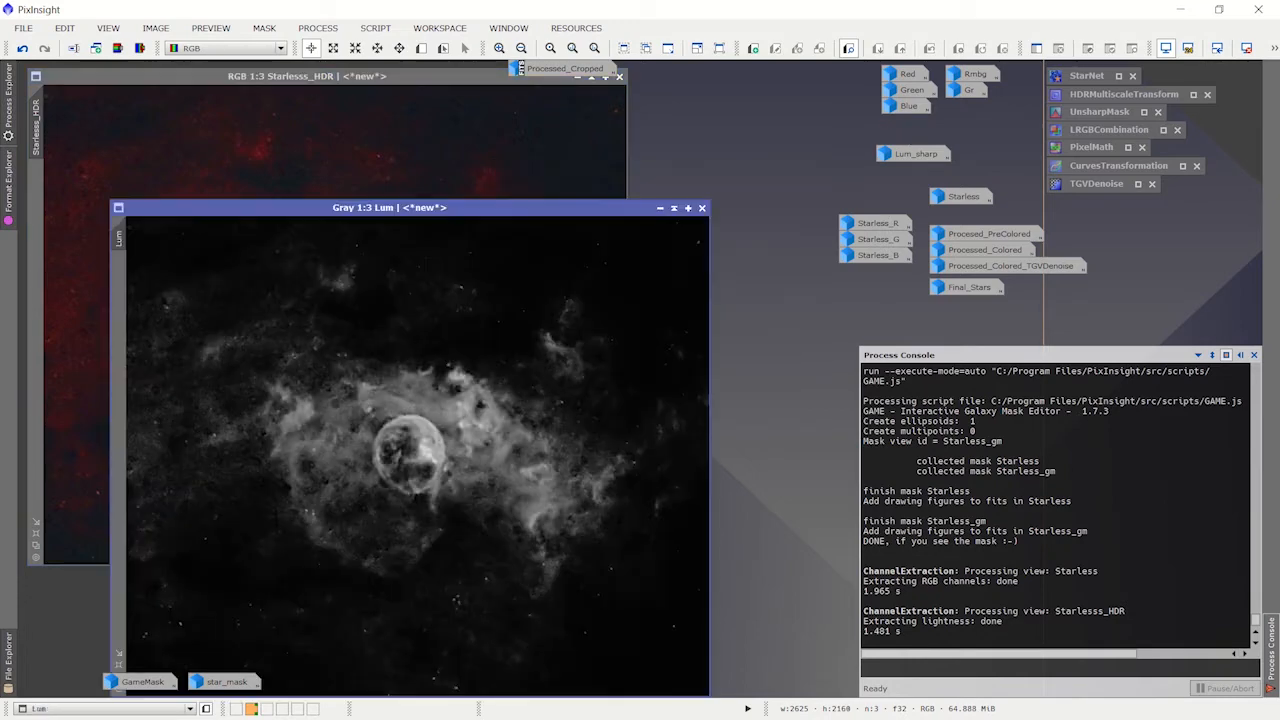
pyautogui.doubleClick(918, 155)
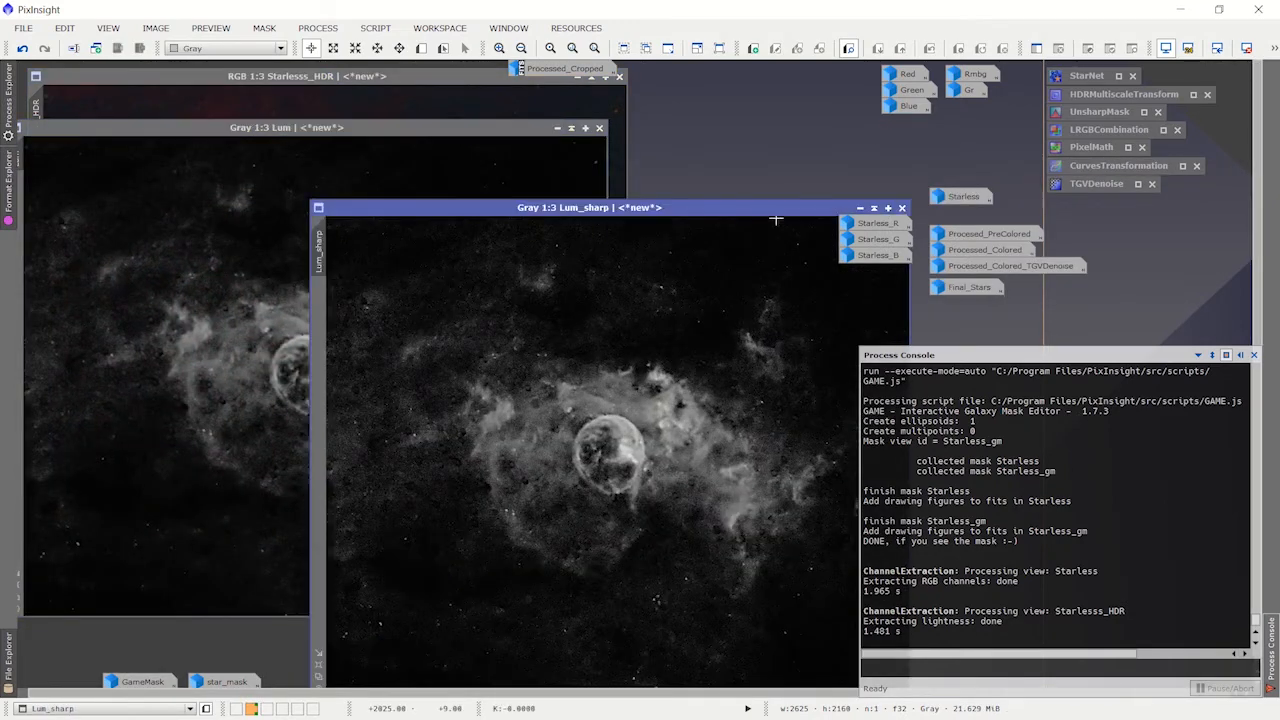
pyautogui.moveTo(718, 207); pyautogui.dragTo(681, 203)
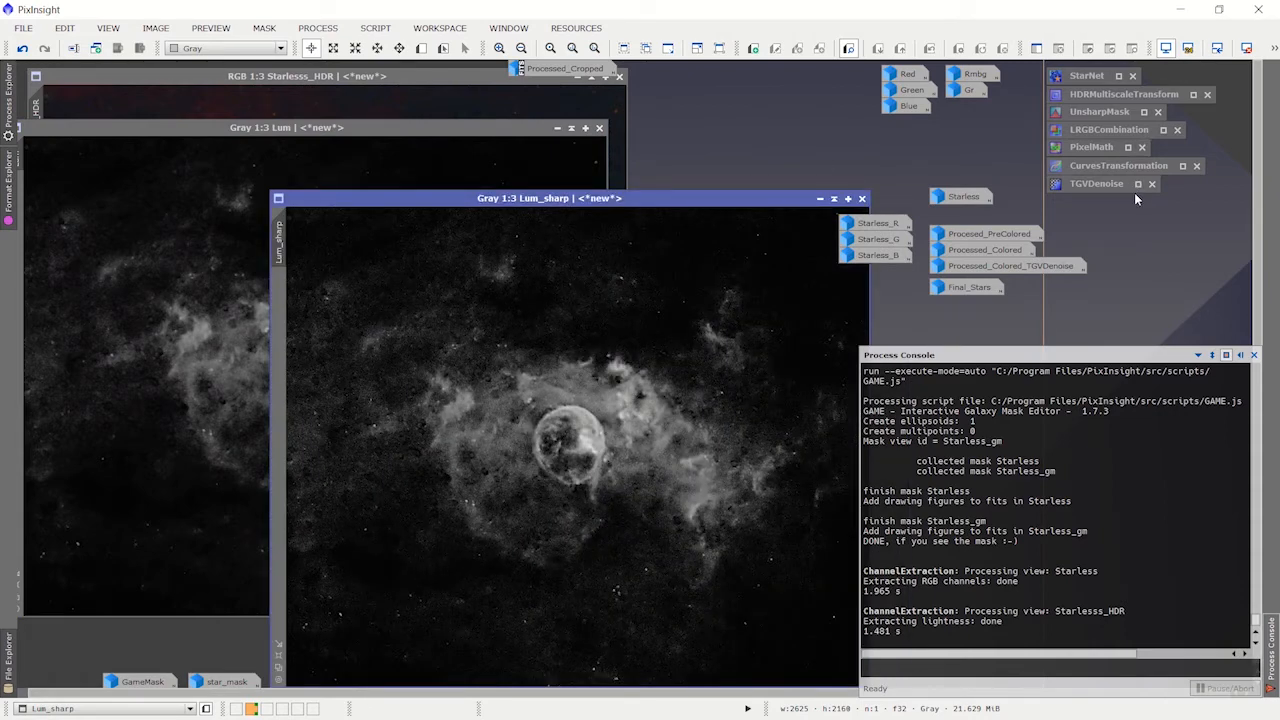
# Step: Open the UnsharpMask process and review its StdDev, Amount and Target settings
pyautogui.doubleClick(1097, 108)
pyautogui.click(318, 28)
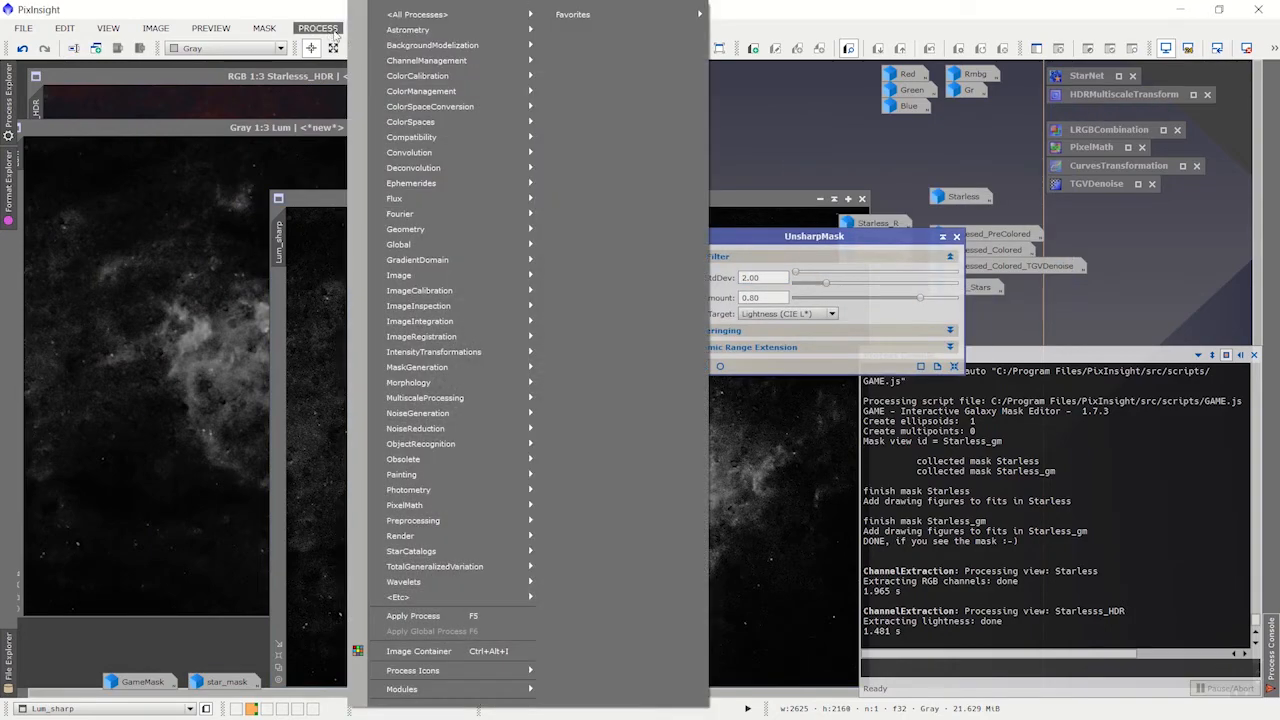
pyautogui.moveTo(420, 14)
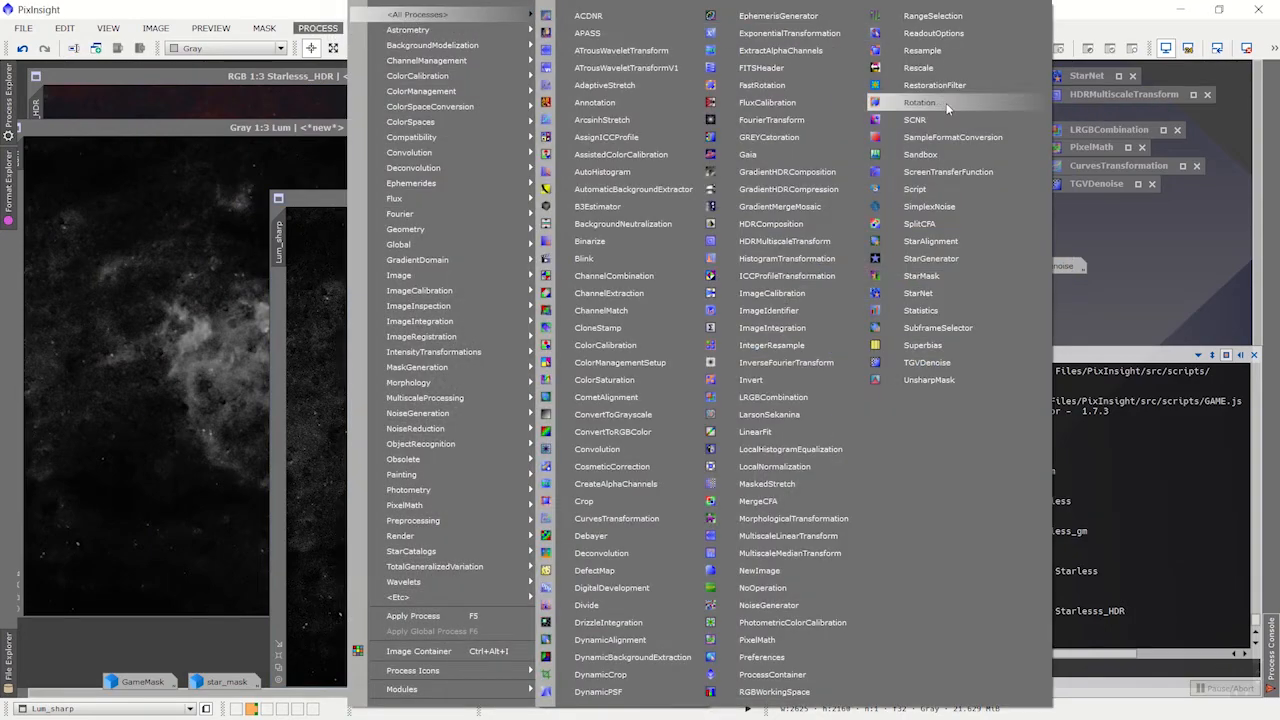
pyautogui.click(950, 379)
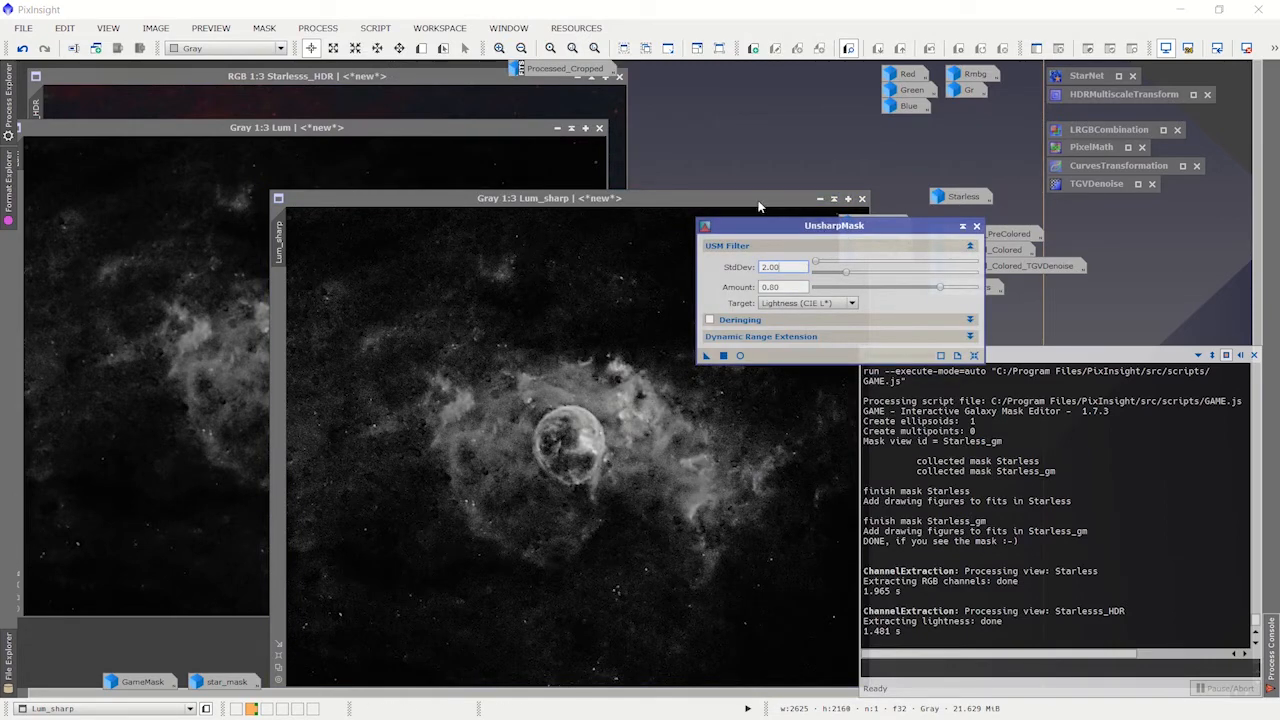
# Step: Bring the Starlesss_HDR, Lum and Lum_sharp images forward in turn to compare them, and iconize the UnsharpMask process
pyautogui.click(377, 79)
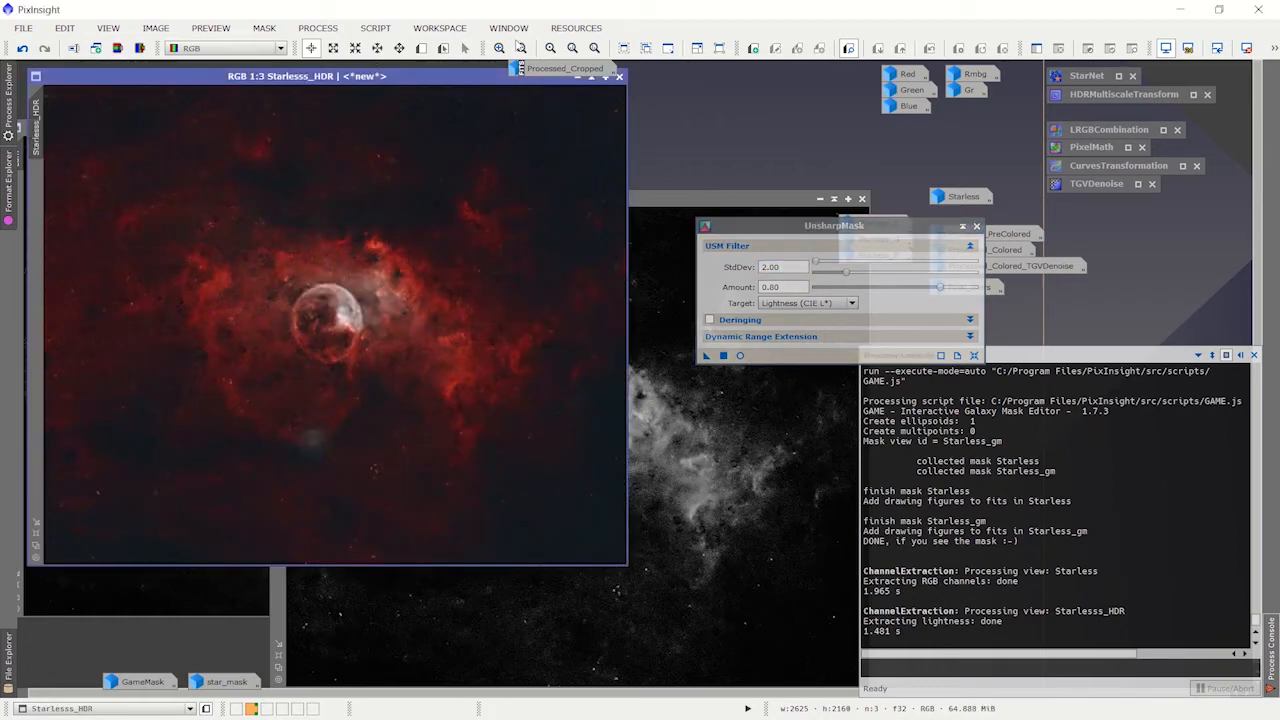
pyautogui.click(160, 598)
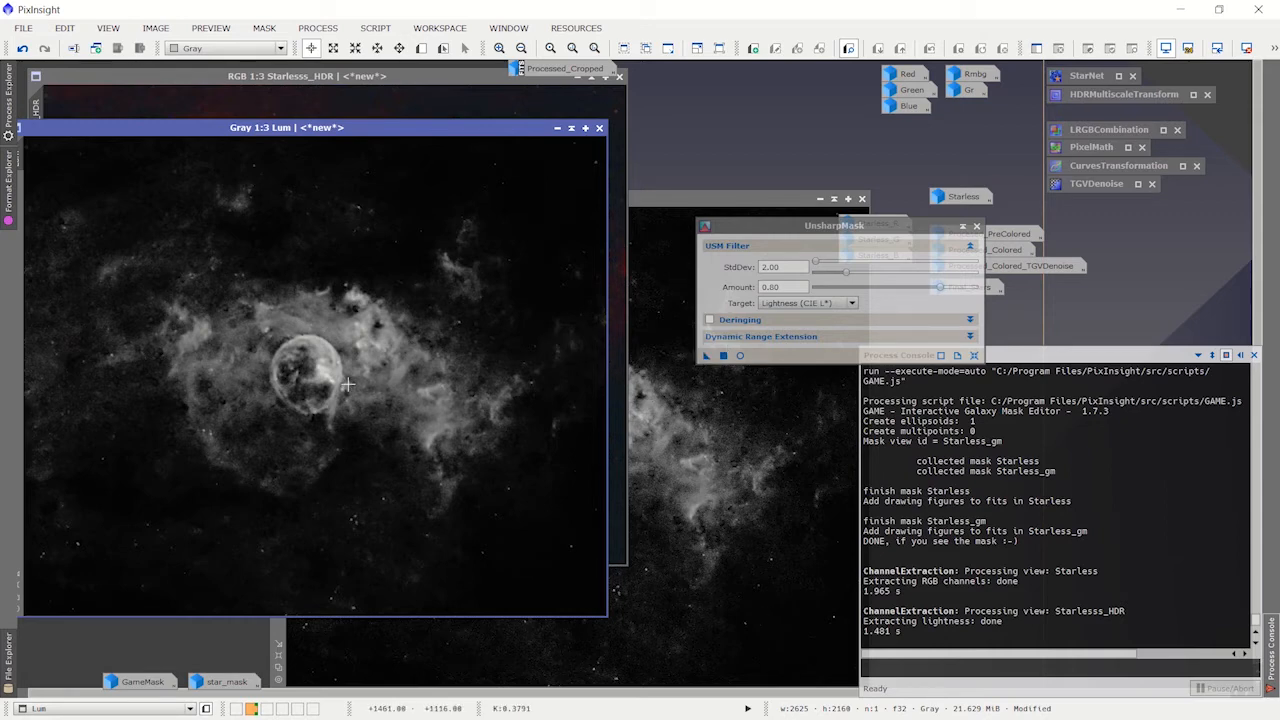
pyautogui.click(694, 193)
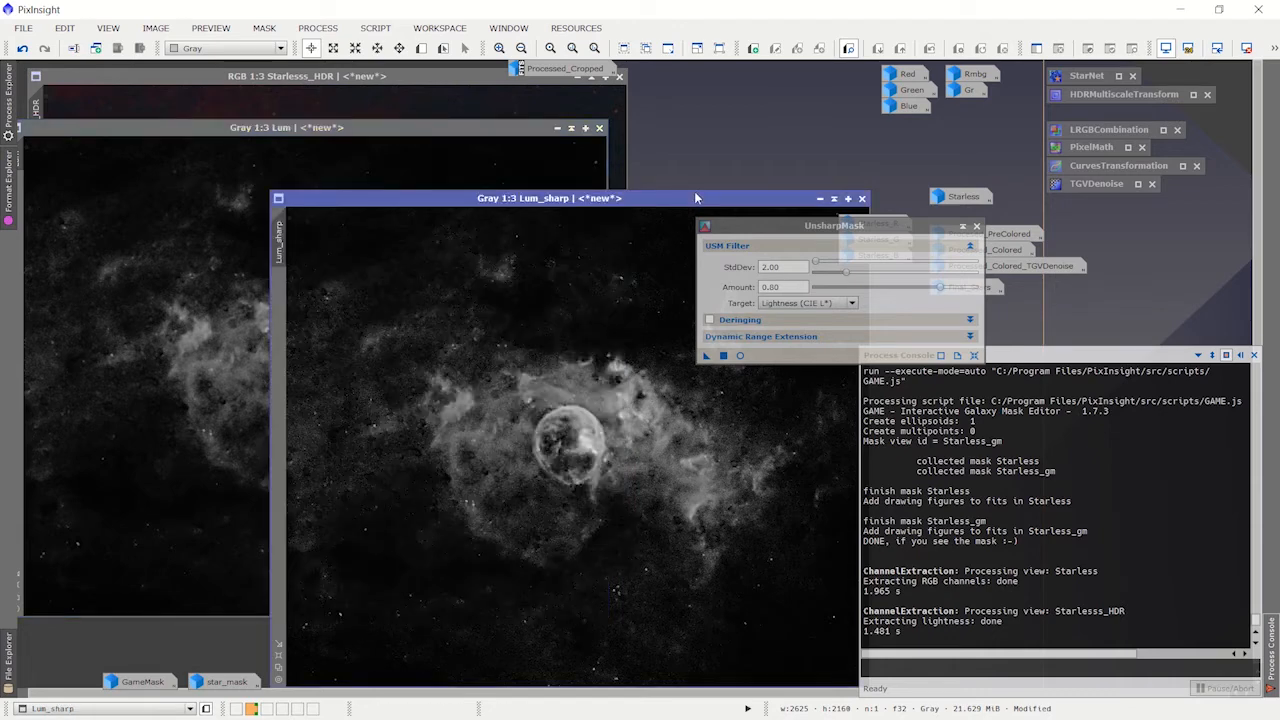
pyautogui.click(962, 226)
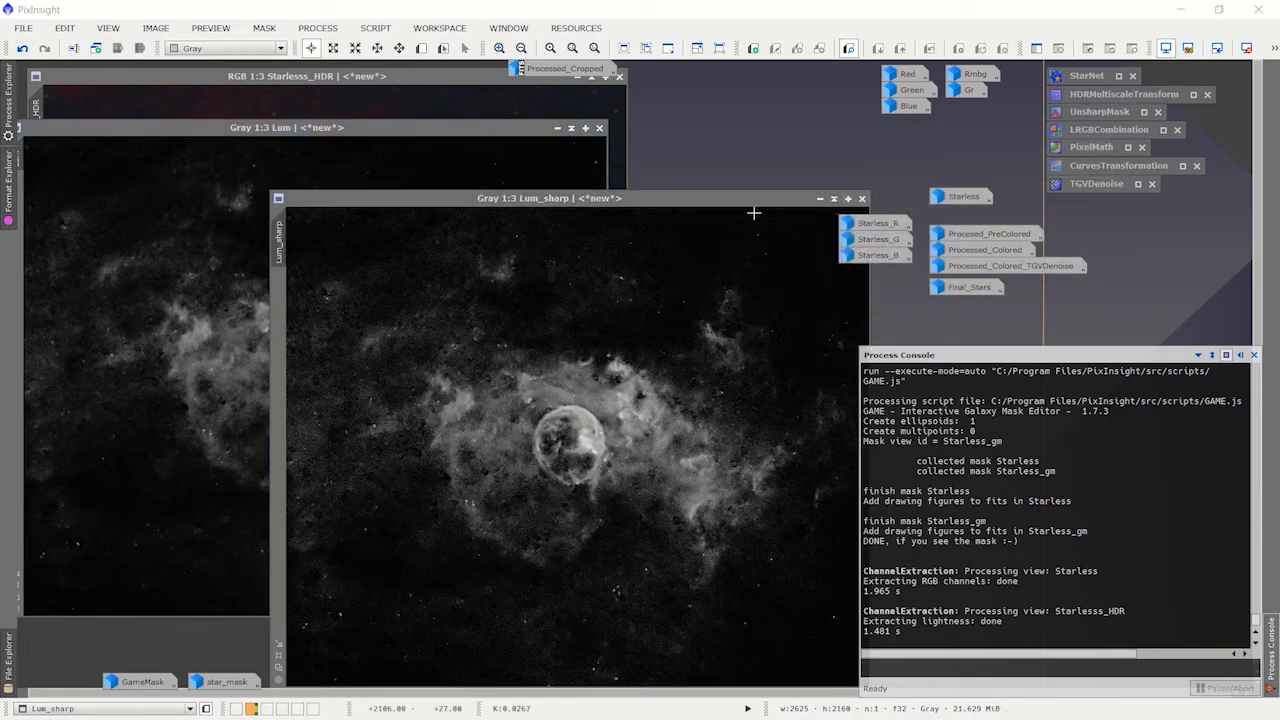
# Step: Compare the detail of Lum_sharp with the neighbouring Lum image, and iconize Lum
pyautogui.moveTo(671, 198); pyautogui.dragTo(783, 136)
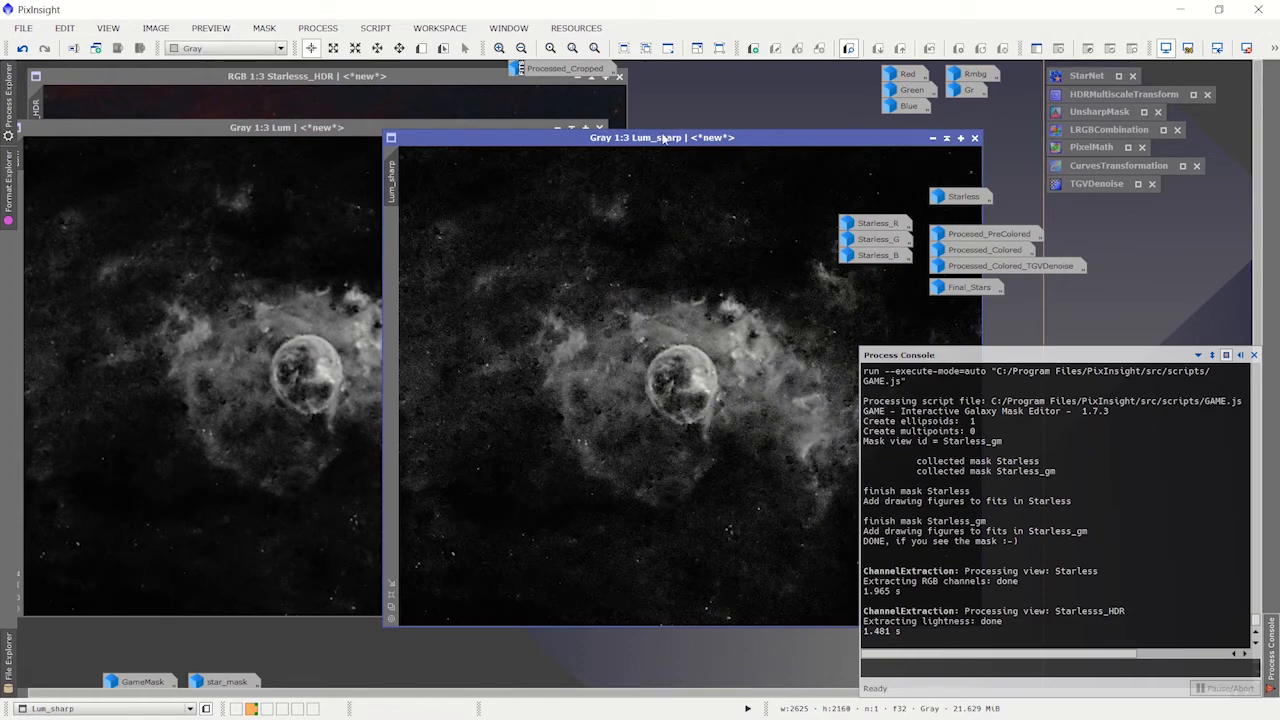
pyautogui.moveTo(667, 141); pyautogui.dragTo(533, 146)
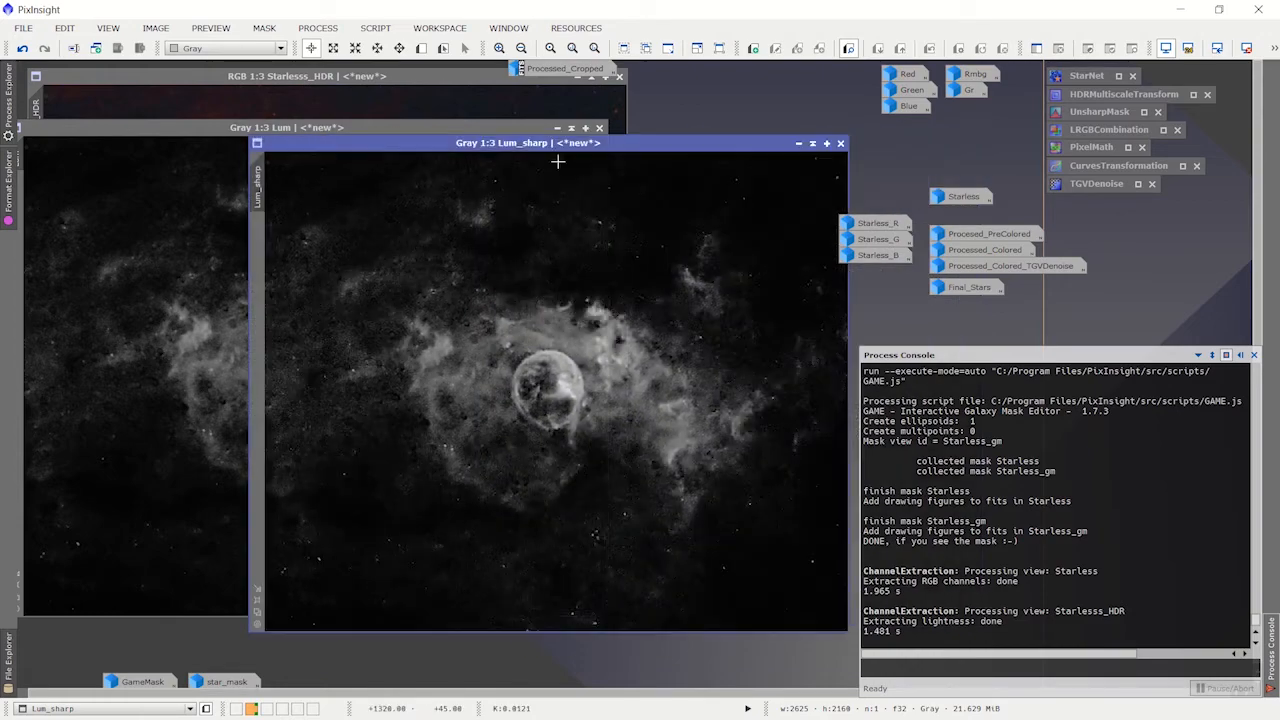
pyautogui.scroll(2, 608, 477)
pyautogui.scroll(-2, 724, 429)
pyautogui.scroll(-1, 725, 431)
pyautogui.scroll(1, 726, 432)
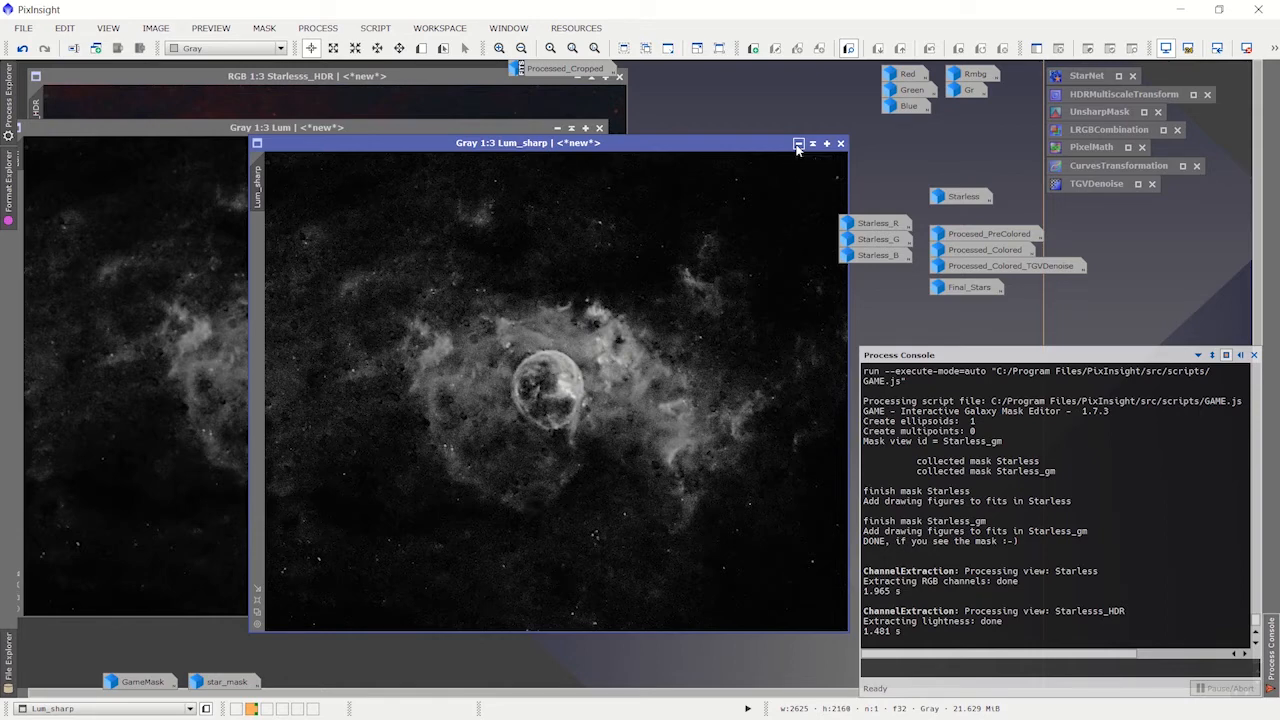
pyautogui.click(558, 130)
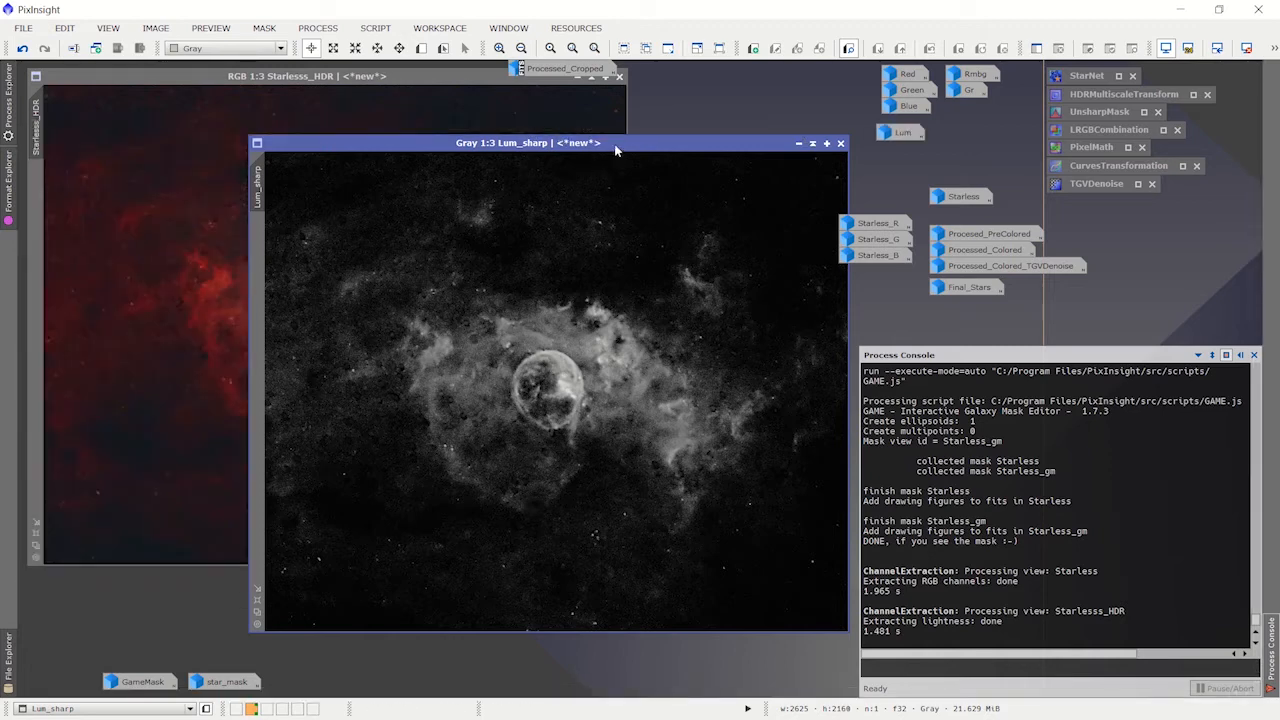
# Step: Open LRGBCombination, iconize Lum_sharp and review it as the L source image, and iconize the process
pyautogui.moveTo(608, 146); pyautogui.dragTo(493, 116)
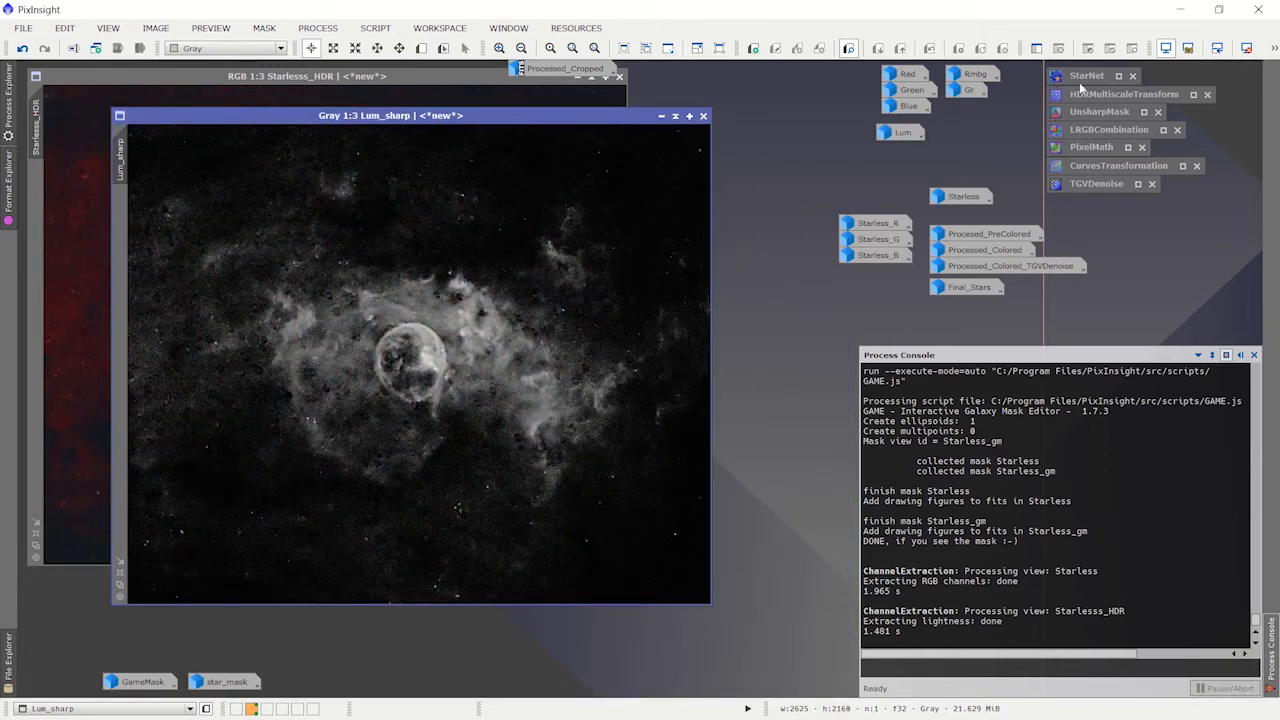
pyautogui.doubleClick(1098, 136)
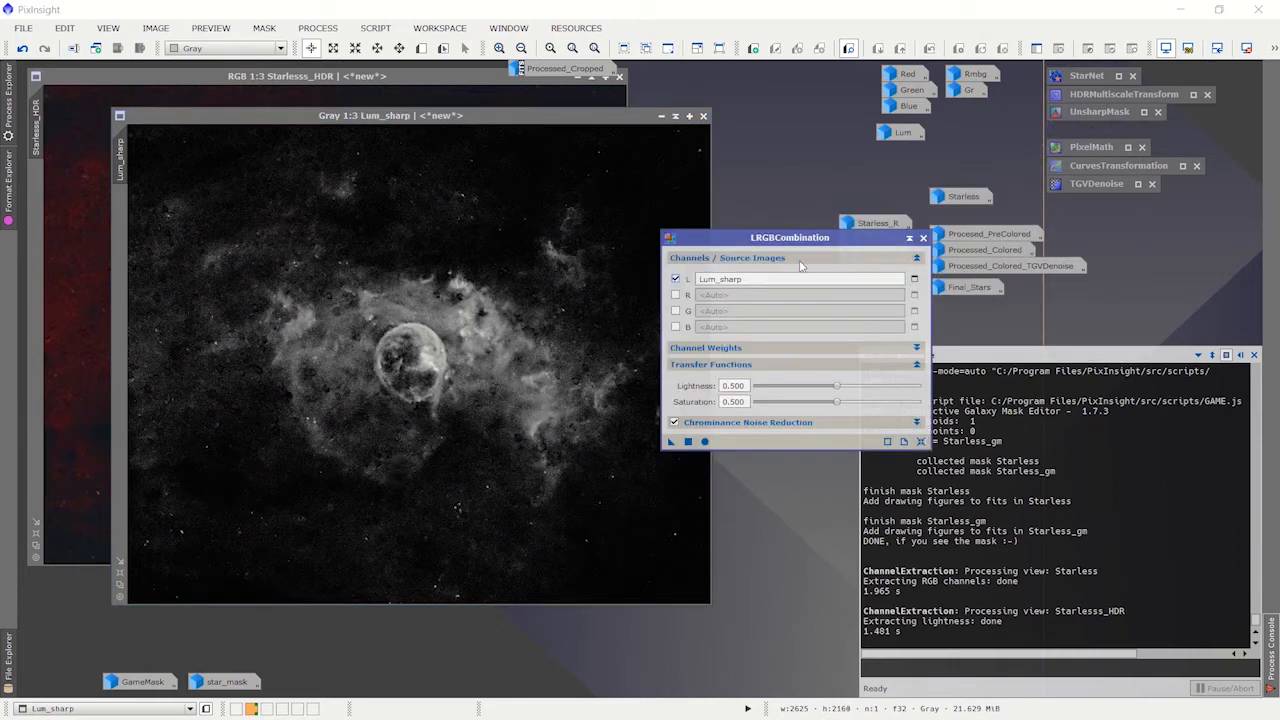
pyautogui.click(659, 116)
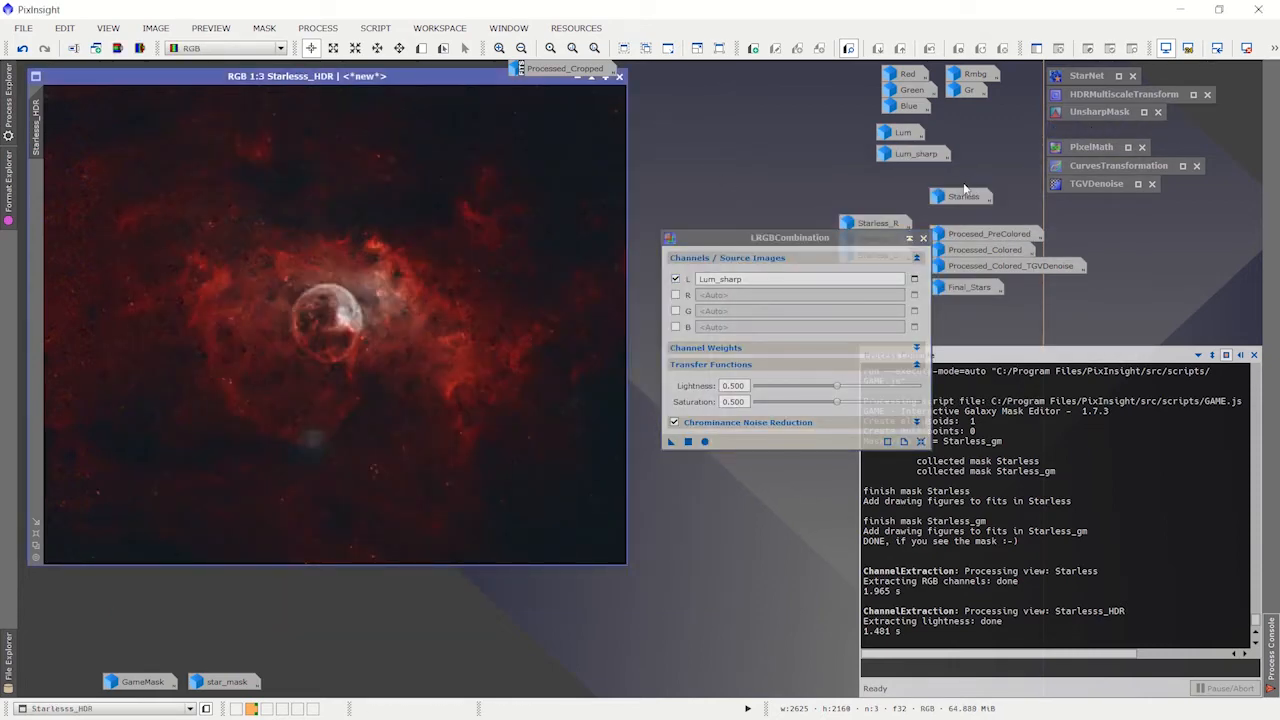
pyautogui.moveTo(845, 238); pyautogui.dragTo(639, 259)
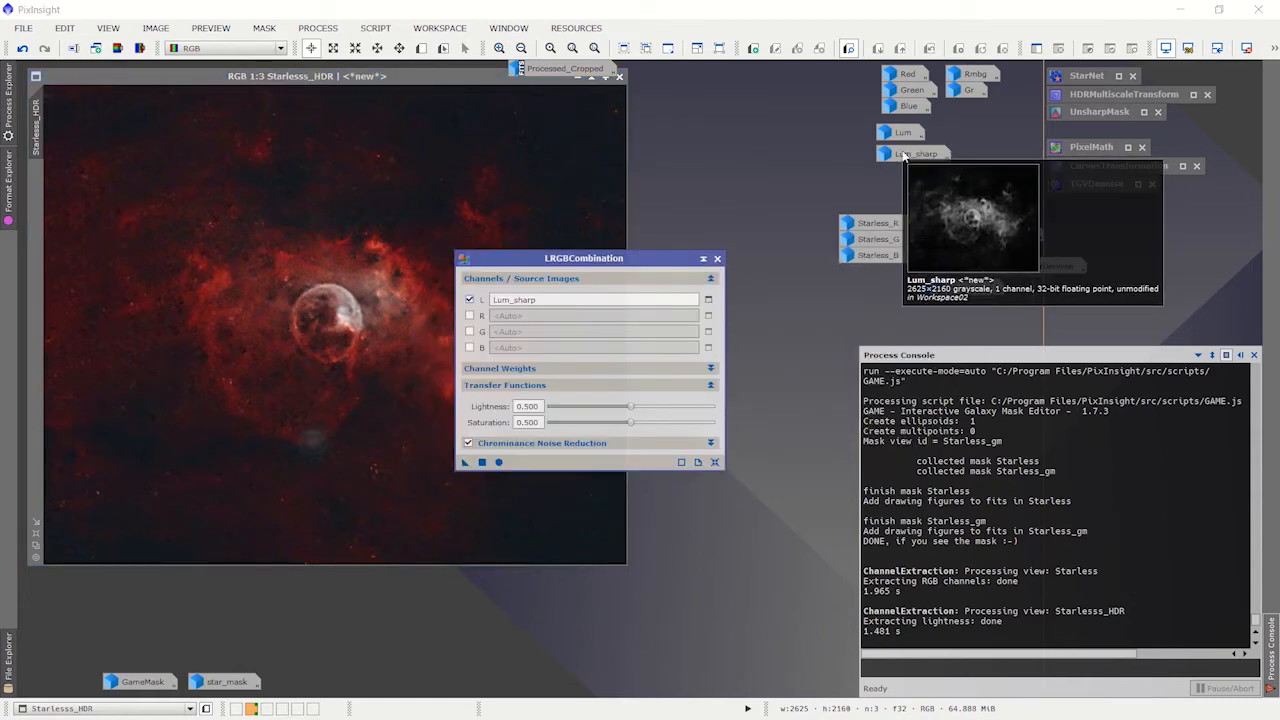
pyautogui.moveTo(923, 160); pyautogui.dragTo(553, 298)
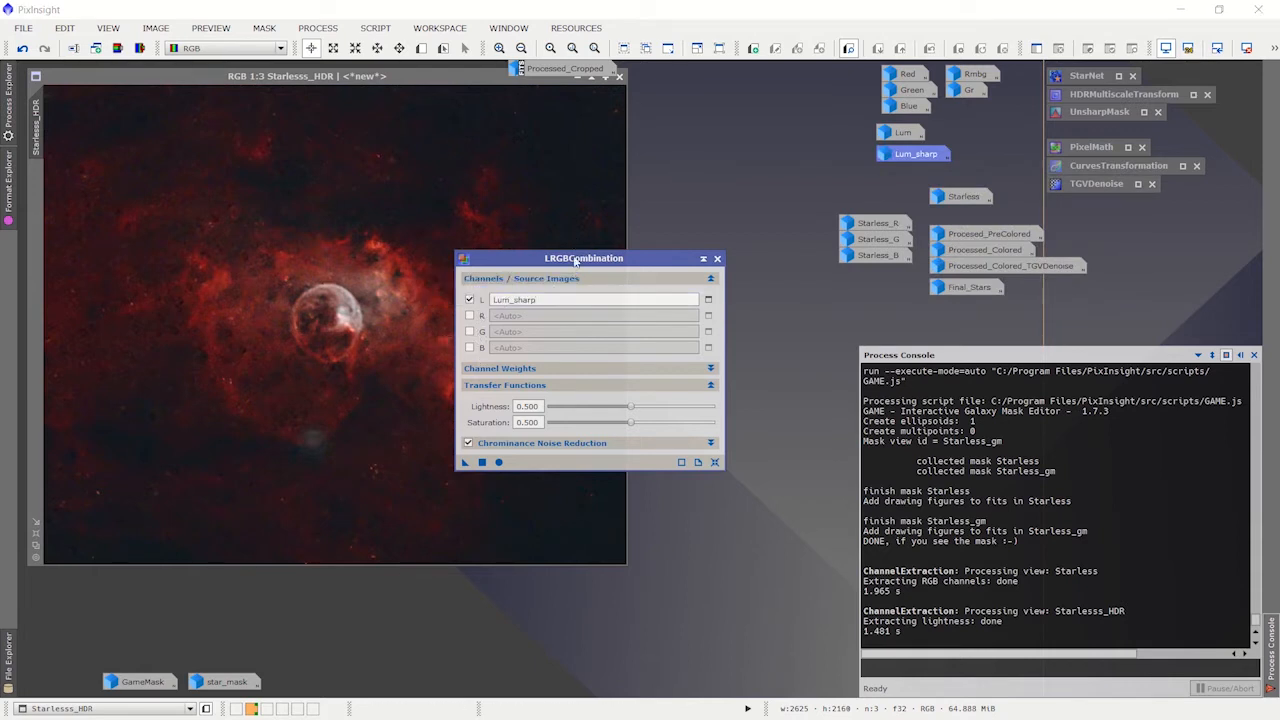
pyautogui.moveTo(567, 260); pyautogui.dragTo(739, 149)
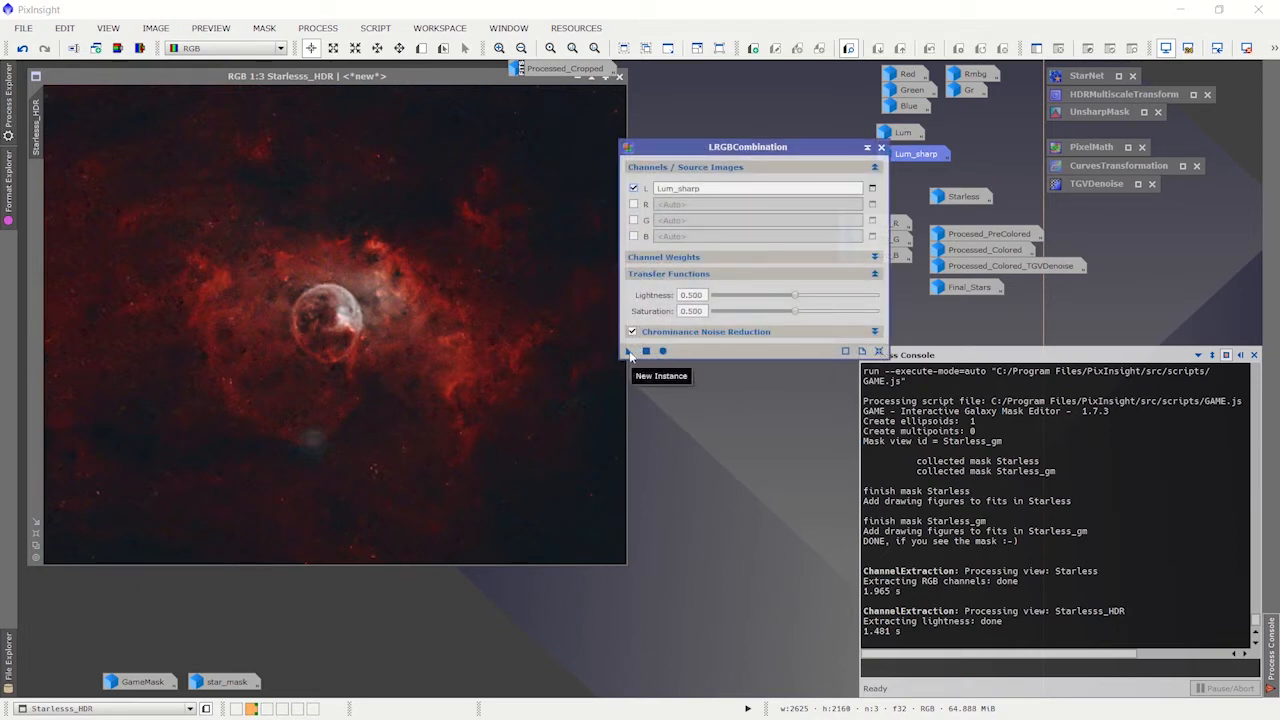
pyautogui.click(866, 147)
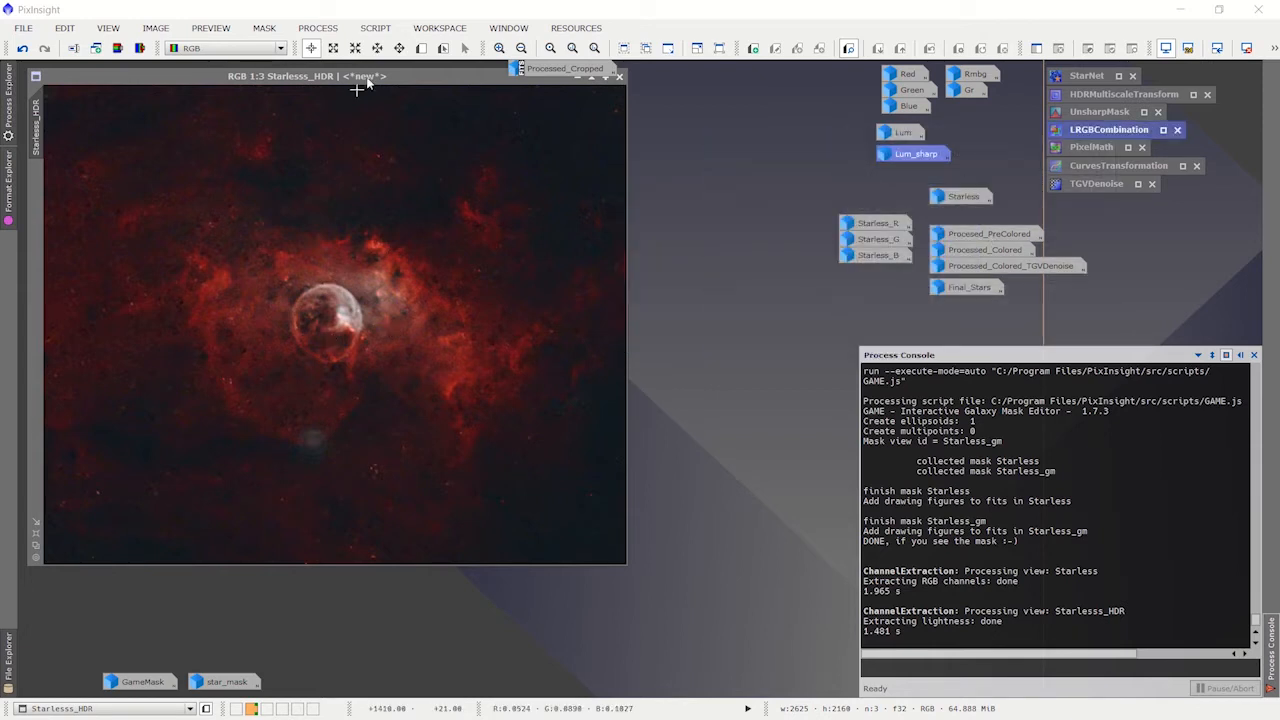
# Step: Restore the Starless image beside Starlesss_HDR to compare the two, and iconize Starless
pyautogui.moveTo(360, 78); pyautogui.dragTo(360, 103)
pyautogui.click(962, 198)
pyautogui.doubleClick(962, 198)
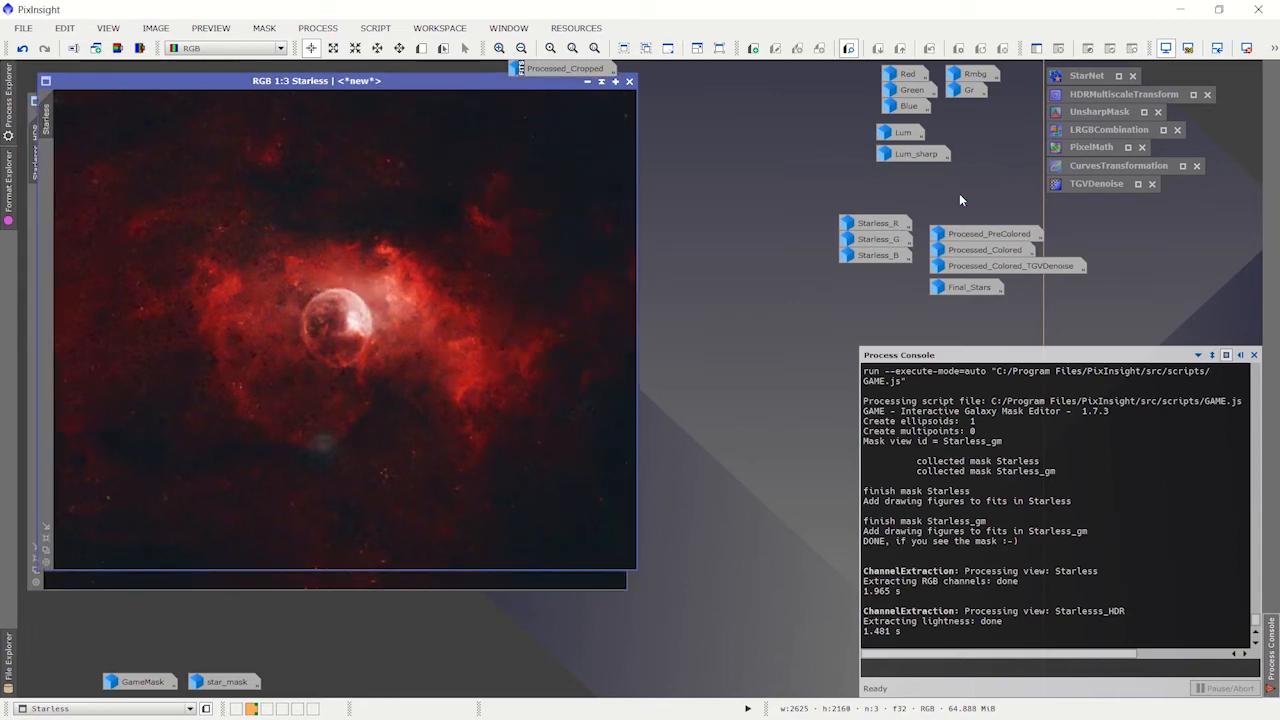
pyautogui.moveTo(568, 84); pyautogui.dragTo(748, 103)
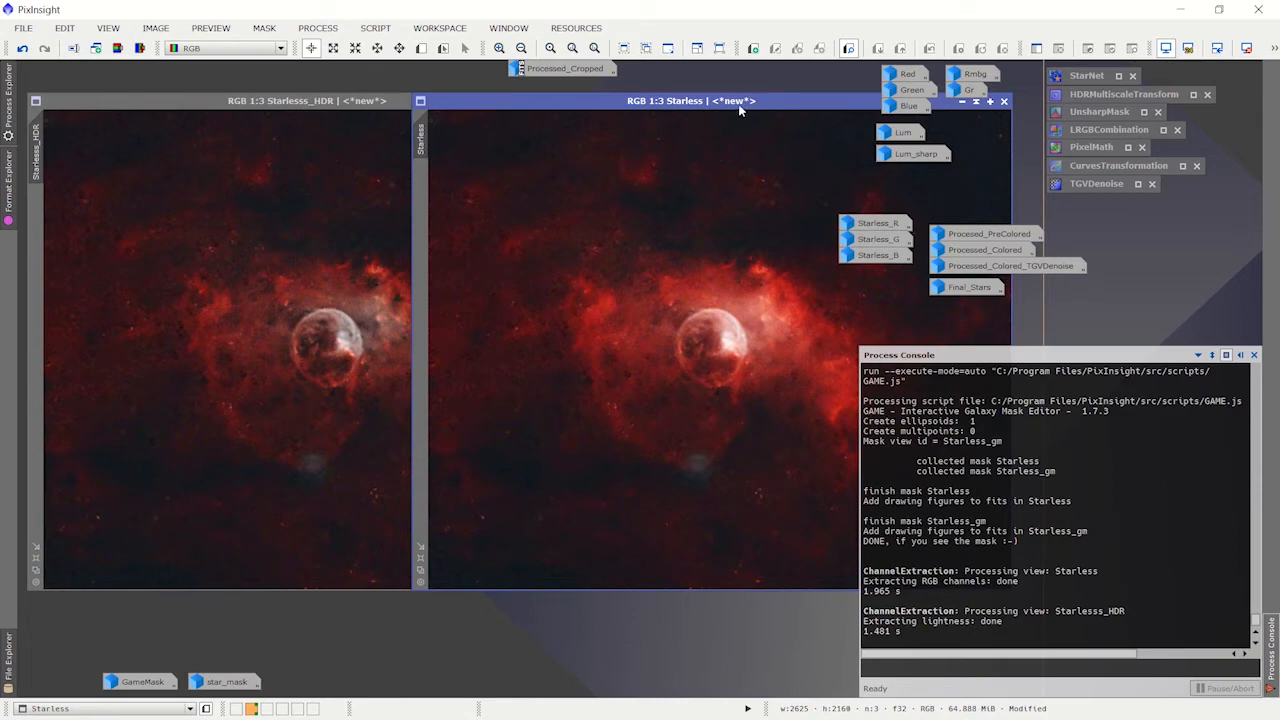
pyautogui.moveTo(738, 101); pyautogui.dragTo(386, 143)
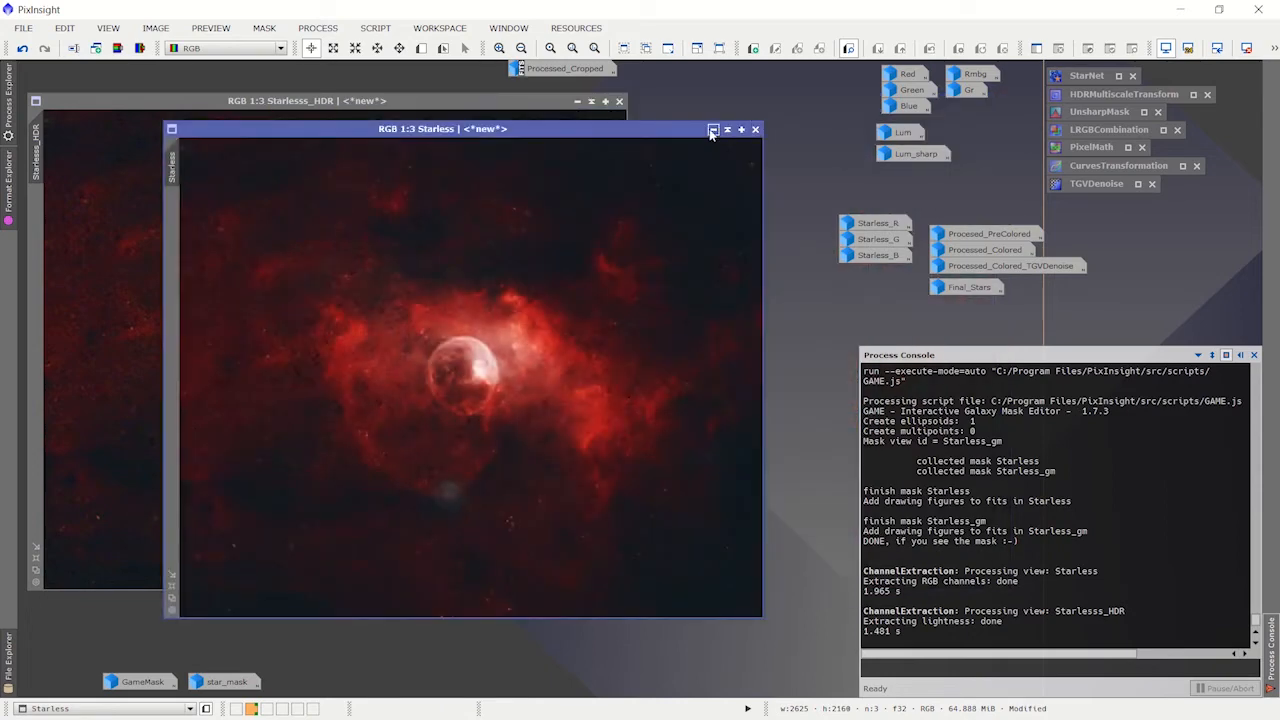
pyautogui.click(712, 130)
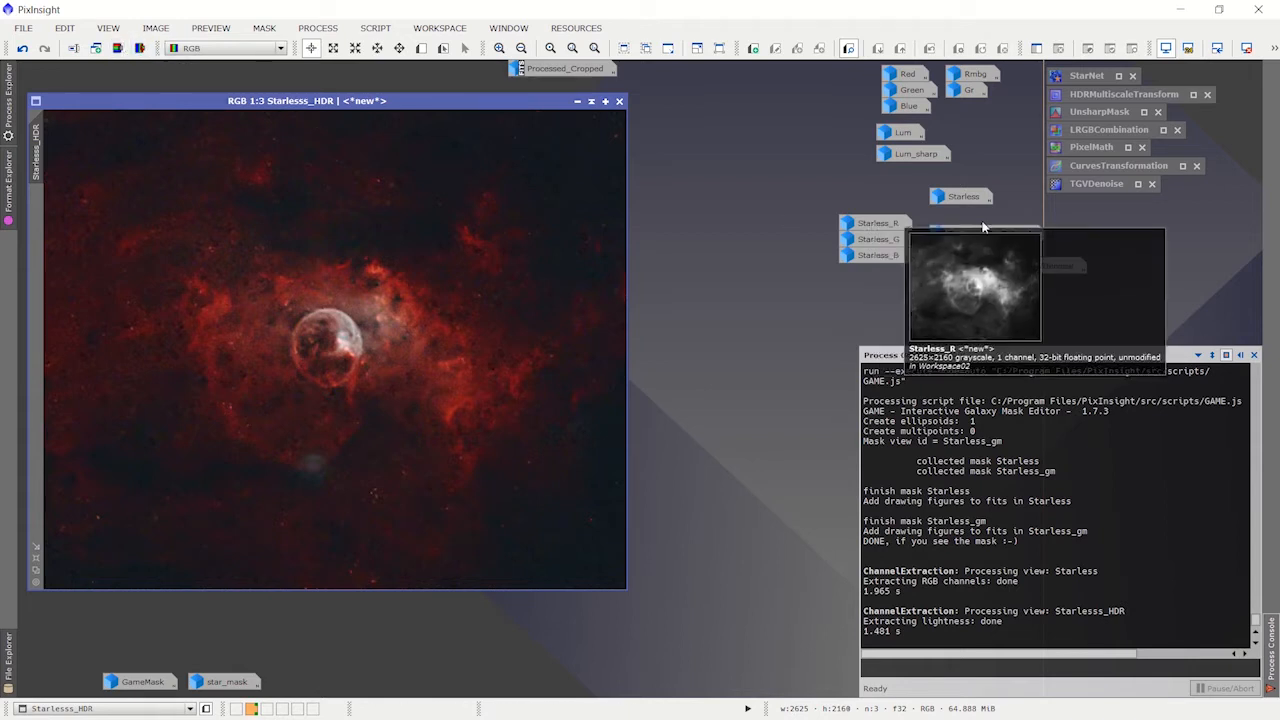
# Step: Restore the Red, Green and Blue channel images from their icons
pyautogui.doubleClick(906, 75)
pyautogui.doubleClick(907, 90)
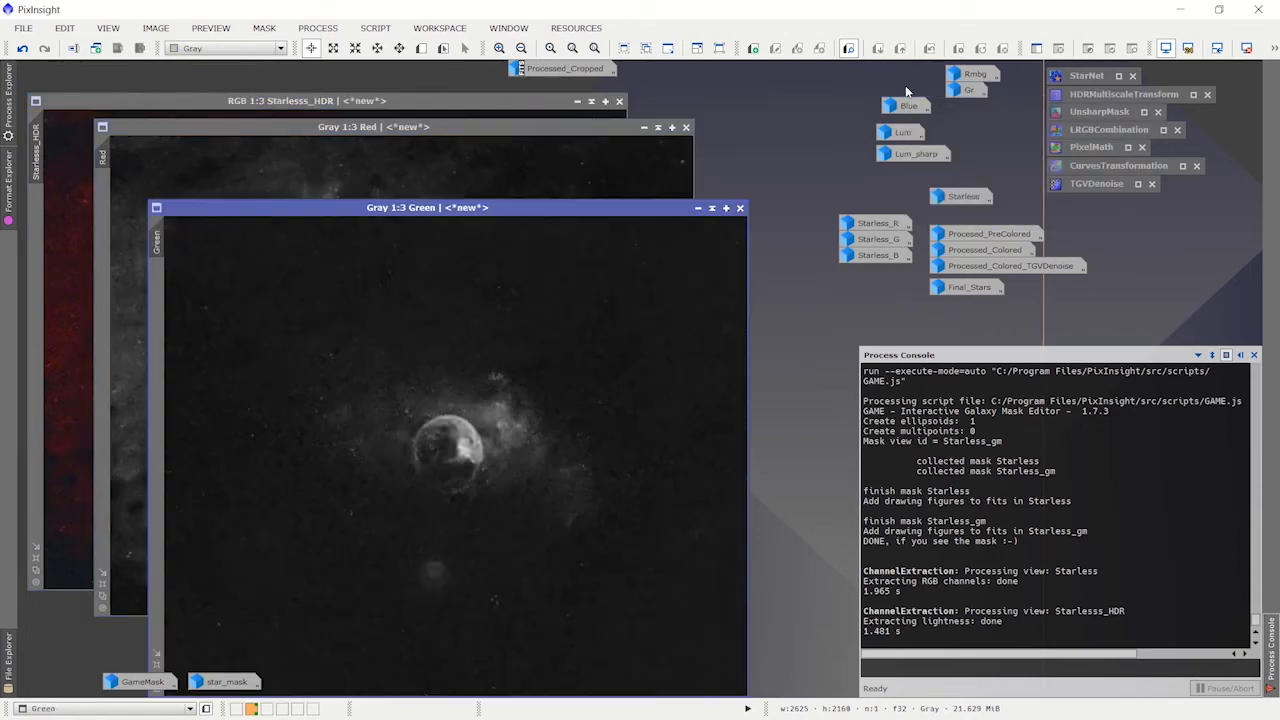
pyautogui.doubleClick(903, 105)
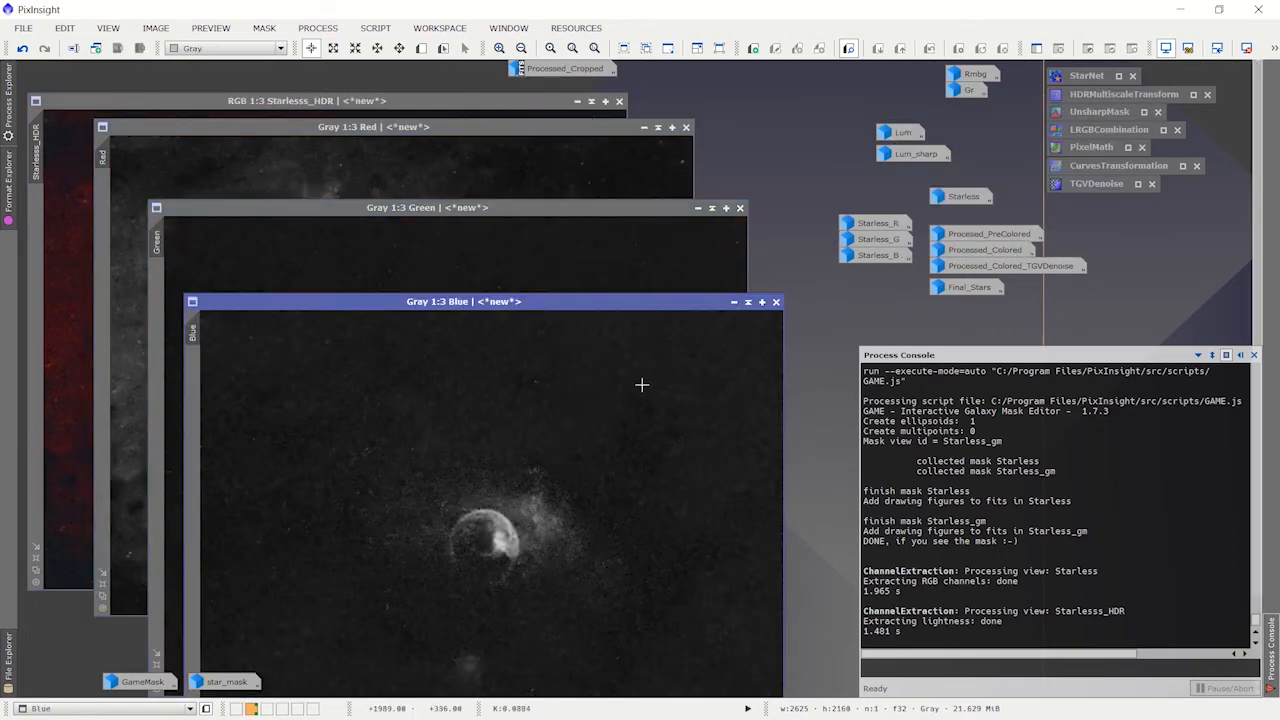
# Step: Compare the Red, Green and Blue channel images with Starlesss_HDR, and shift the Green and Blue windows to overlap less awkwardly
pyautogui.click(493, 130)
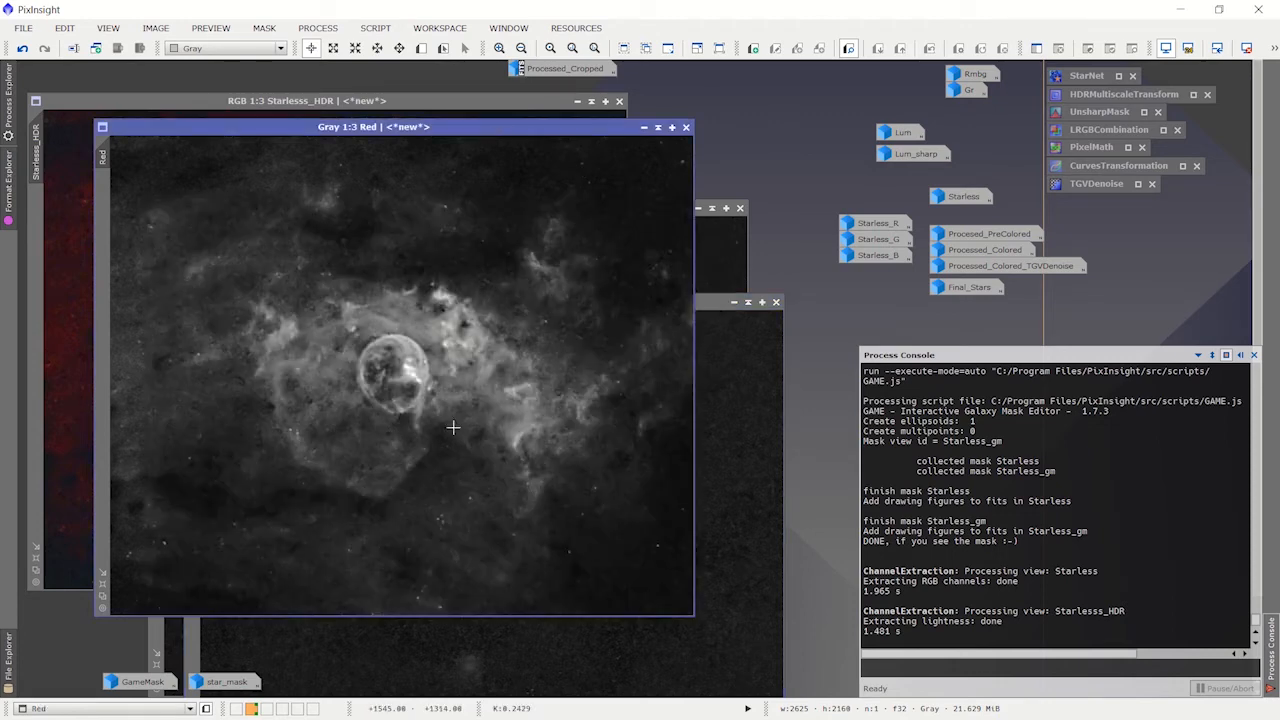
pyautogui.click(235, 106)
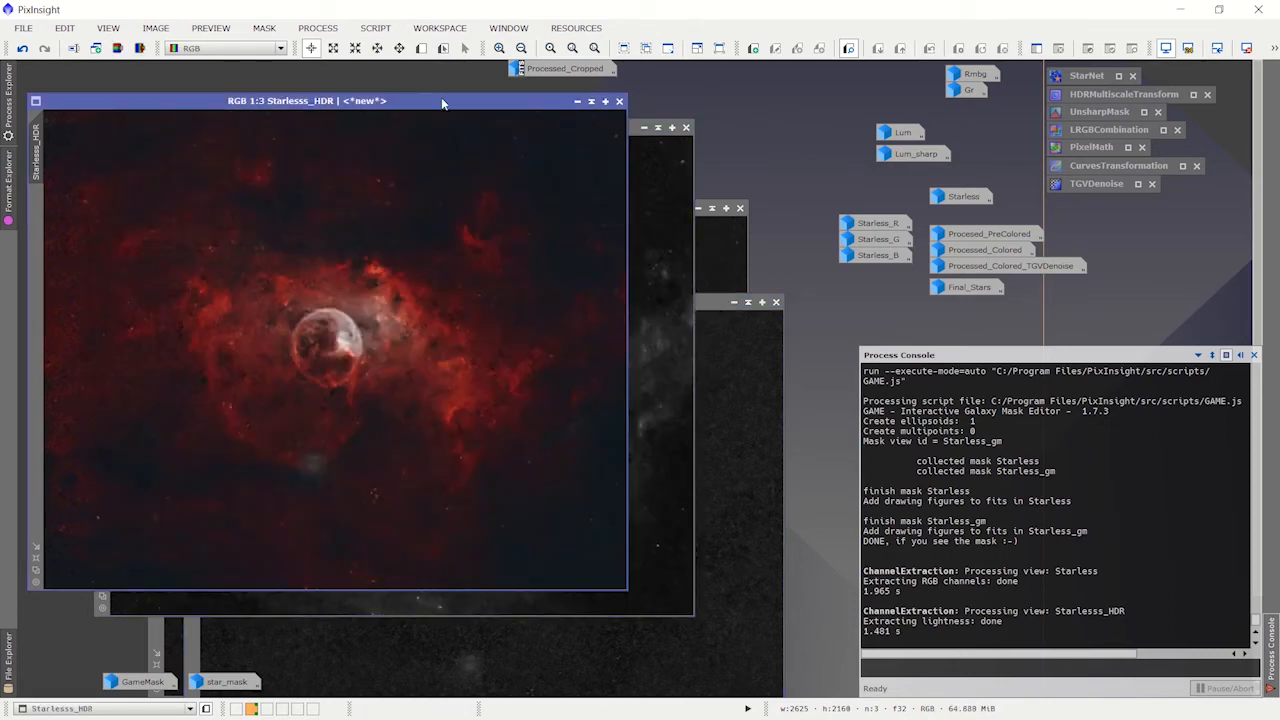
pyautogui.click(657, 207)
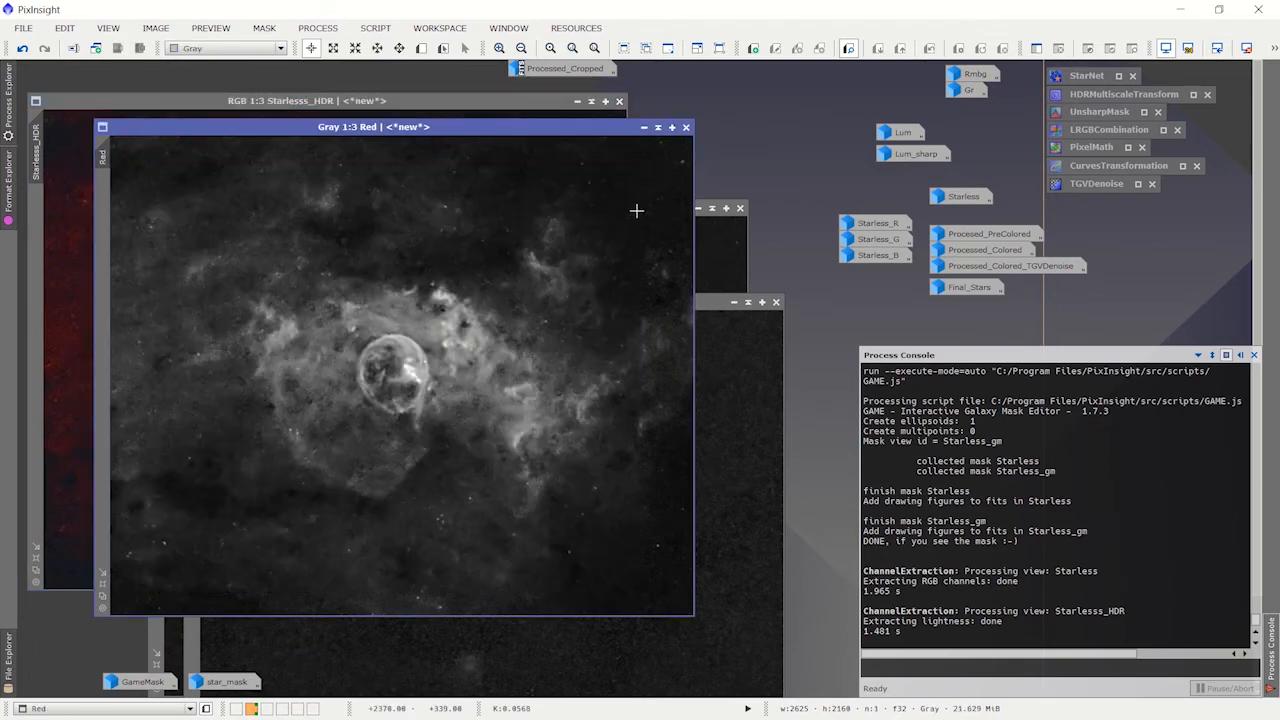
pyautogui.click(736, 354)
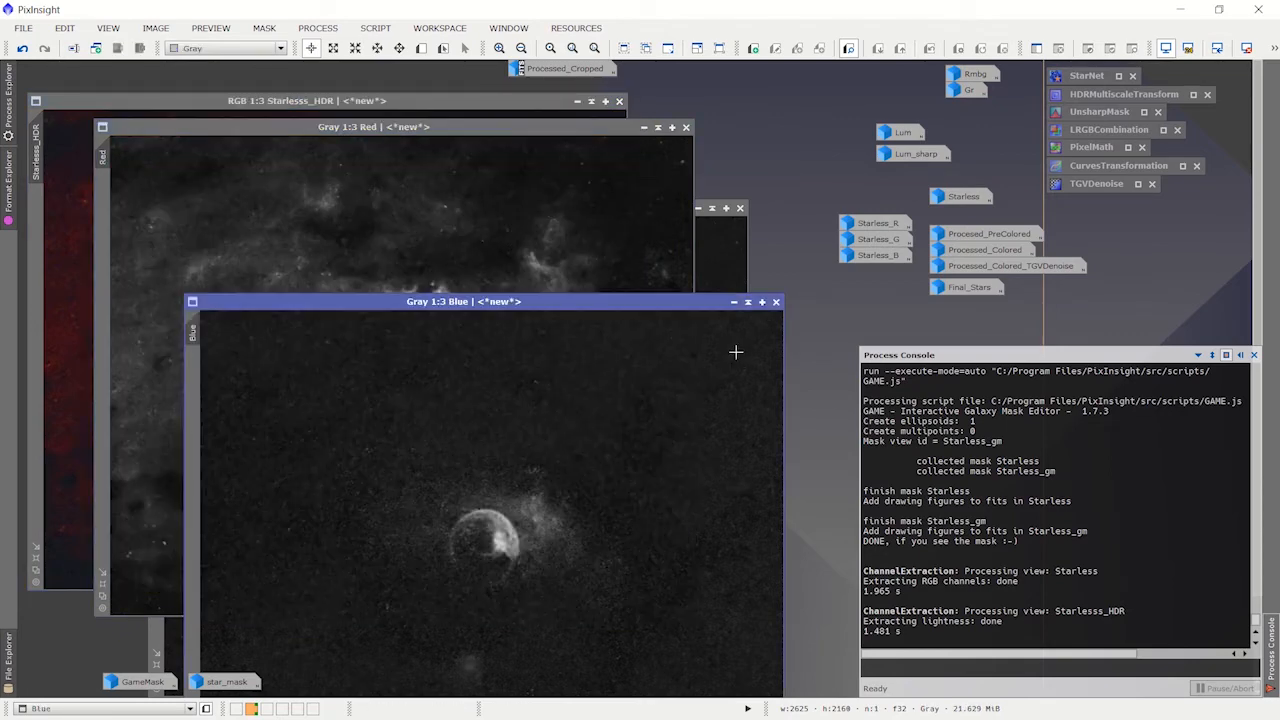
pyautogui.click(727, 273)
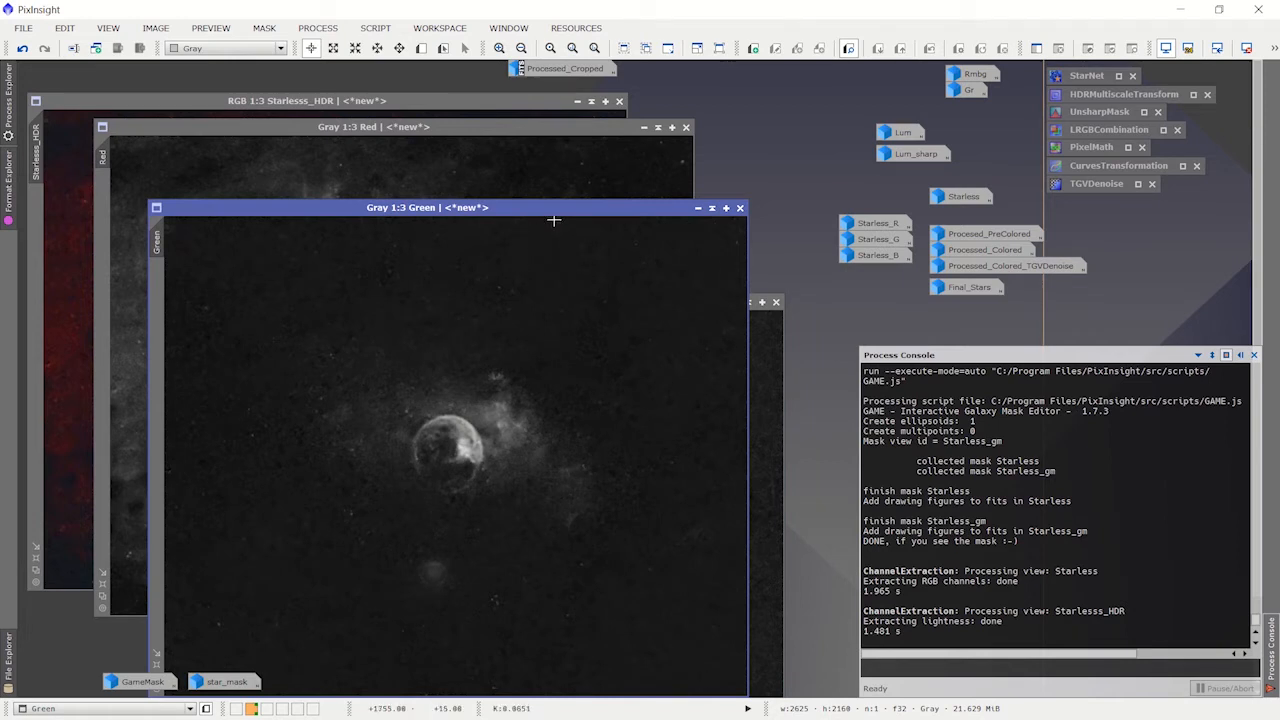
pyautogui.moveTo(563, 208); pyautogui.dragTo(465, 193)
pyautogui.moveTo(701, 305); pyautogui.dragTo(701, 224)
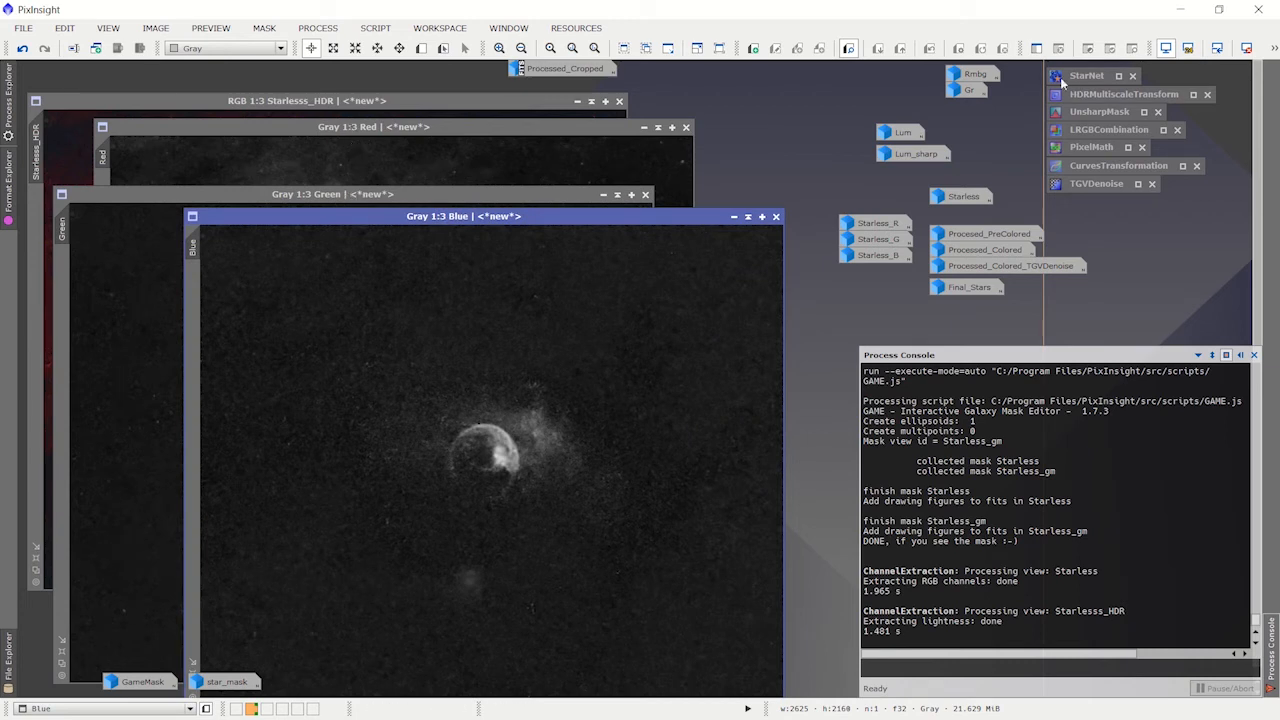
# Step: Open PixelMath, locate it in the full process list, and review its 0.5*Blue+0.5*Red expression and Br output settings
pyautogui.doubleClick(1092, 146)
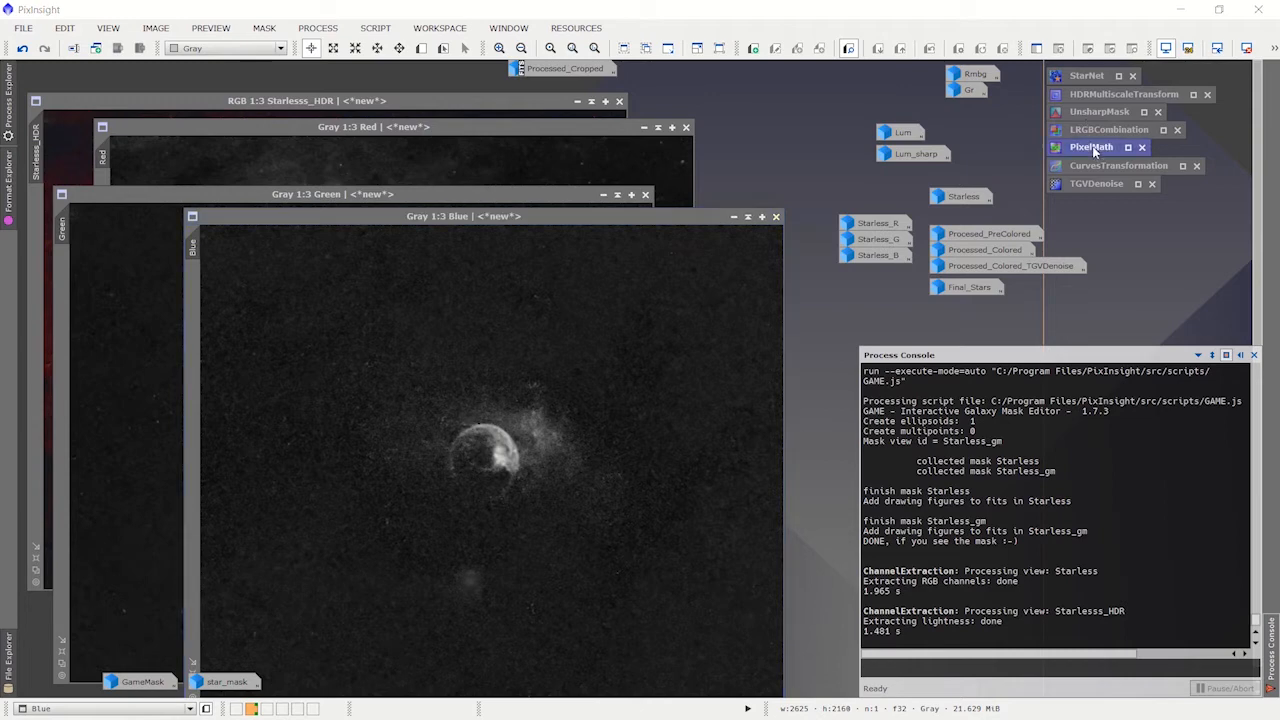
pyautogui.click(318, 27)
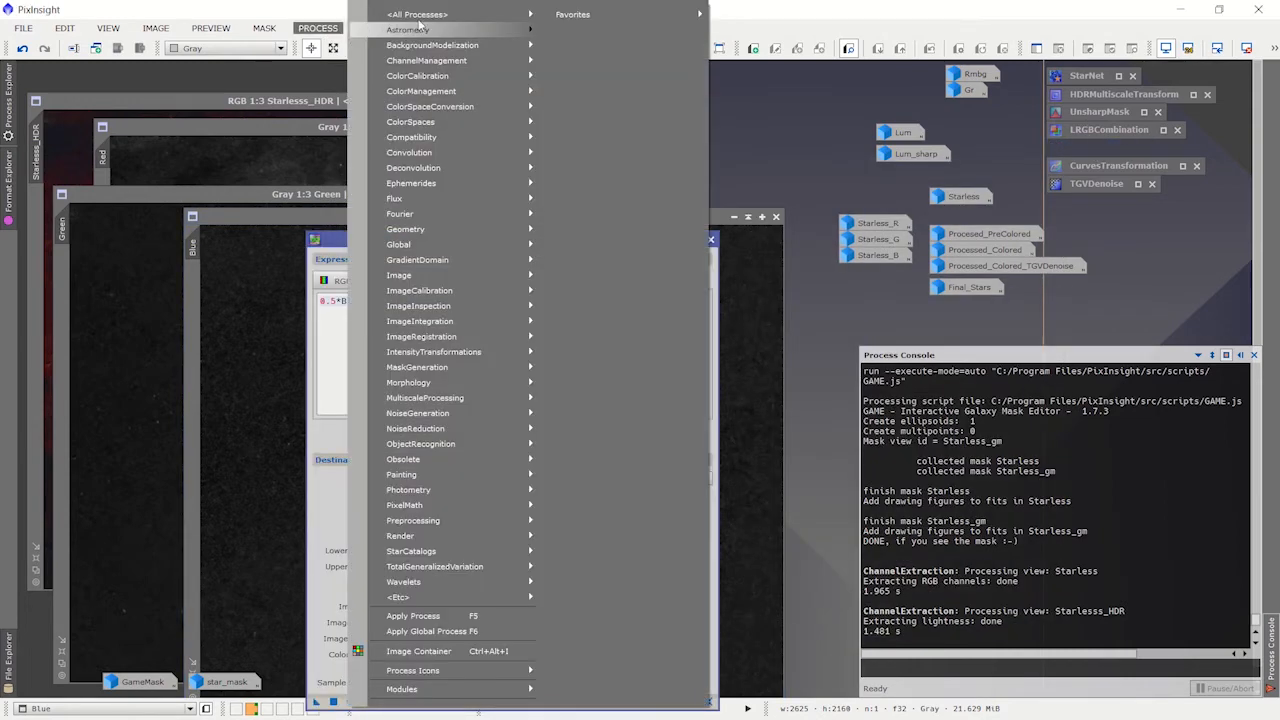
pyautogui.moveTo(424, 18)
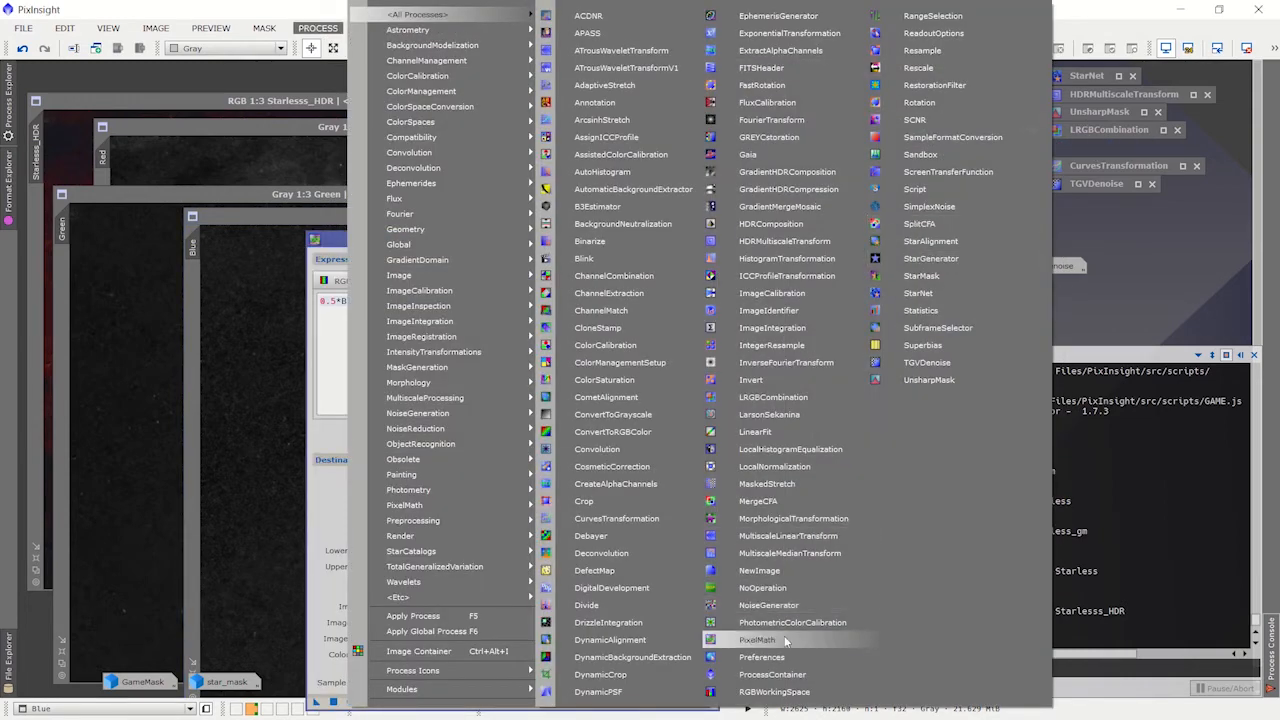
pyautogui.press('Escape')
pyautogui.press('Escape')
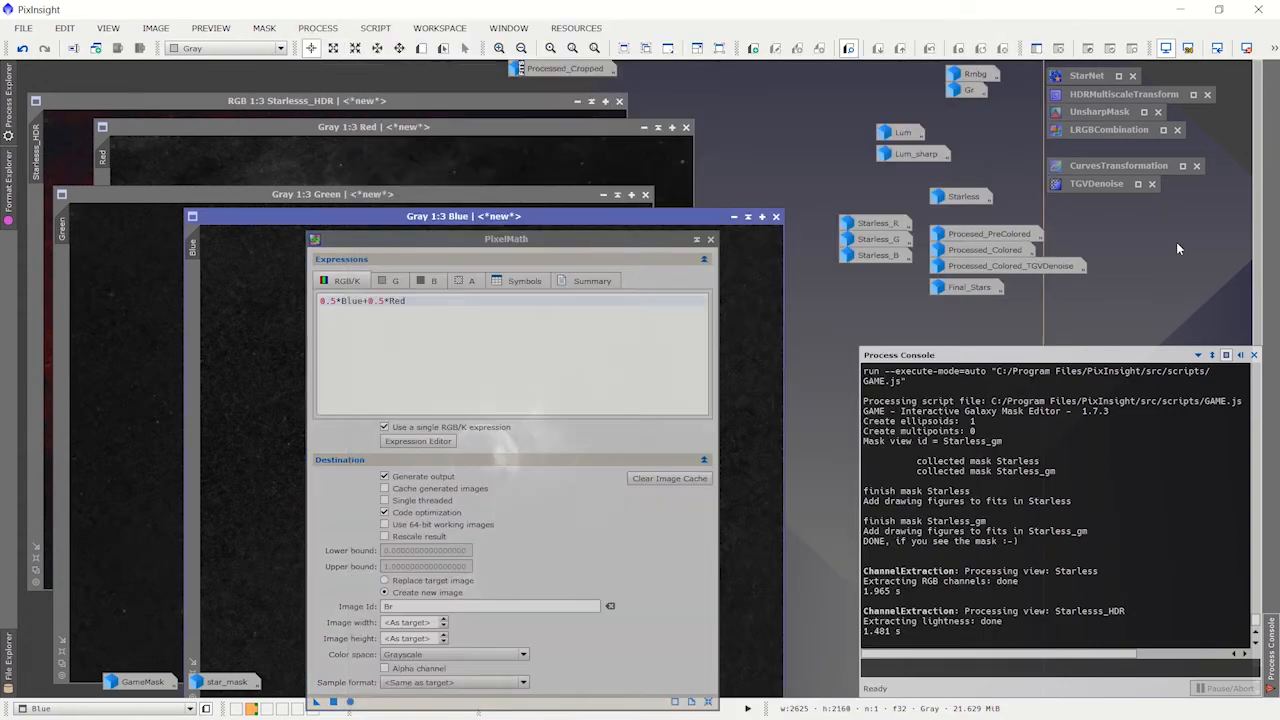
pyautogui.moveTo(585, 242); pyautogui.dragTo(697, 128)
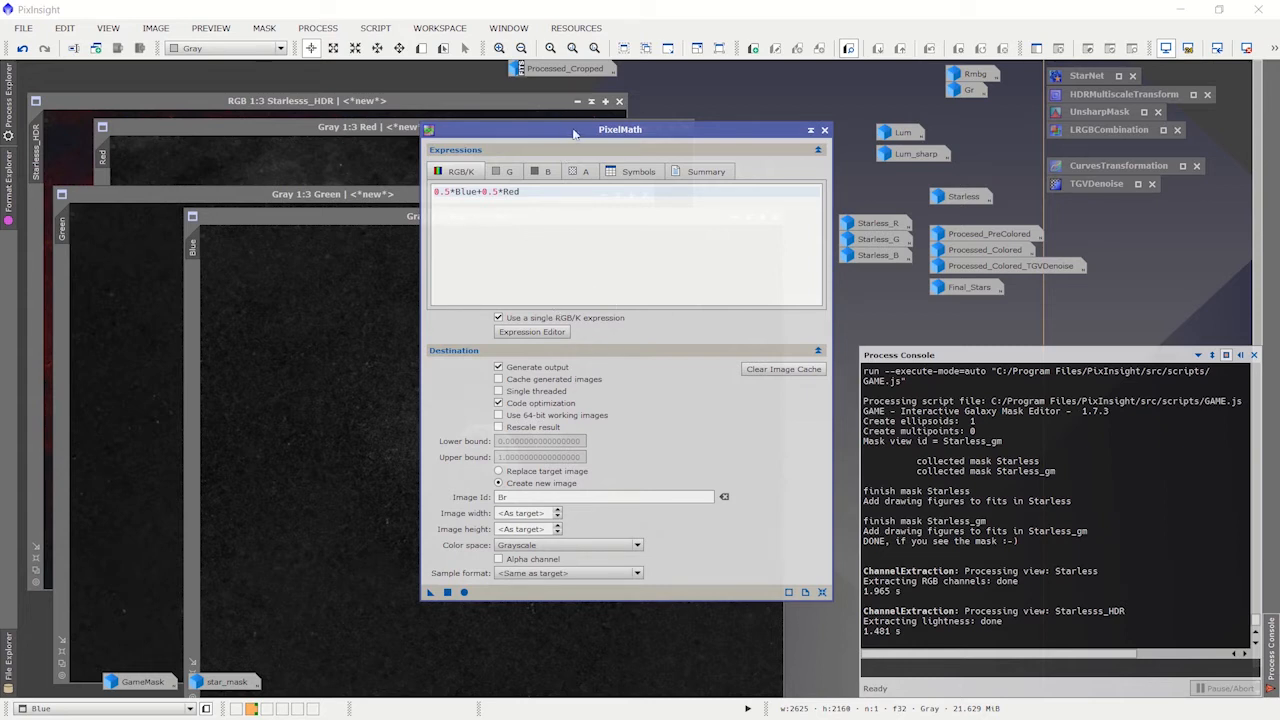
pyautogui.moveTo(574, 133); pyautogui.dragTo(634, 160)
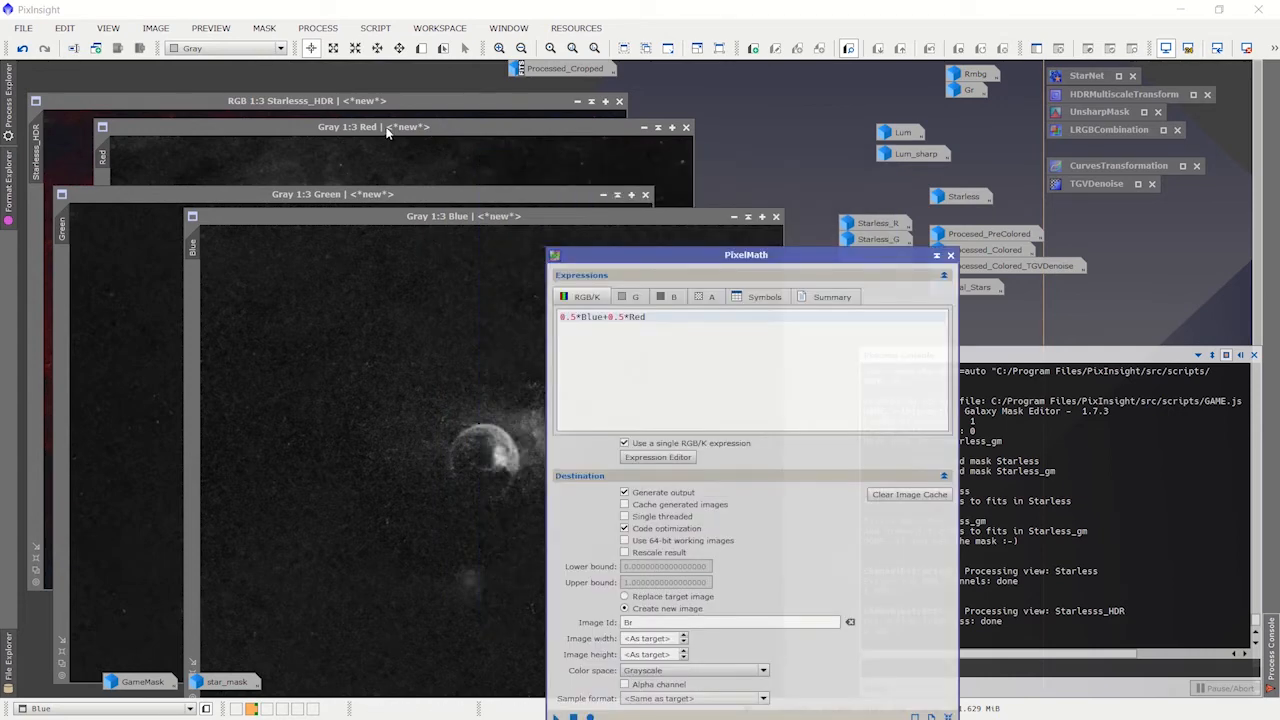
# Step: Examine the Red, Blue and Green channel images in turn, and place Red just below the Starlesss_HDR title bar
pyautogui.click(389, 131)
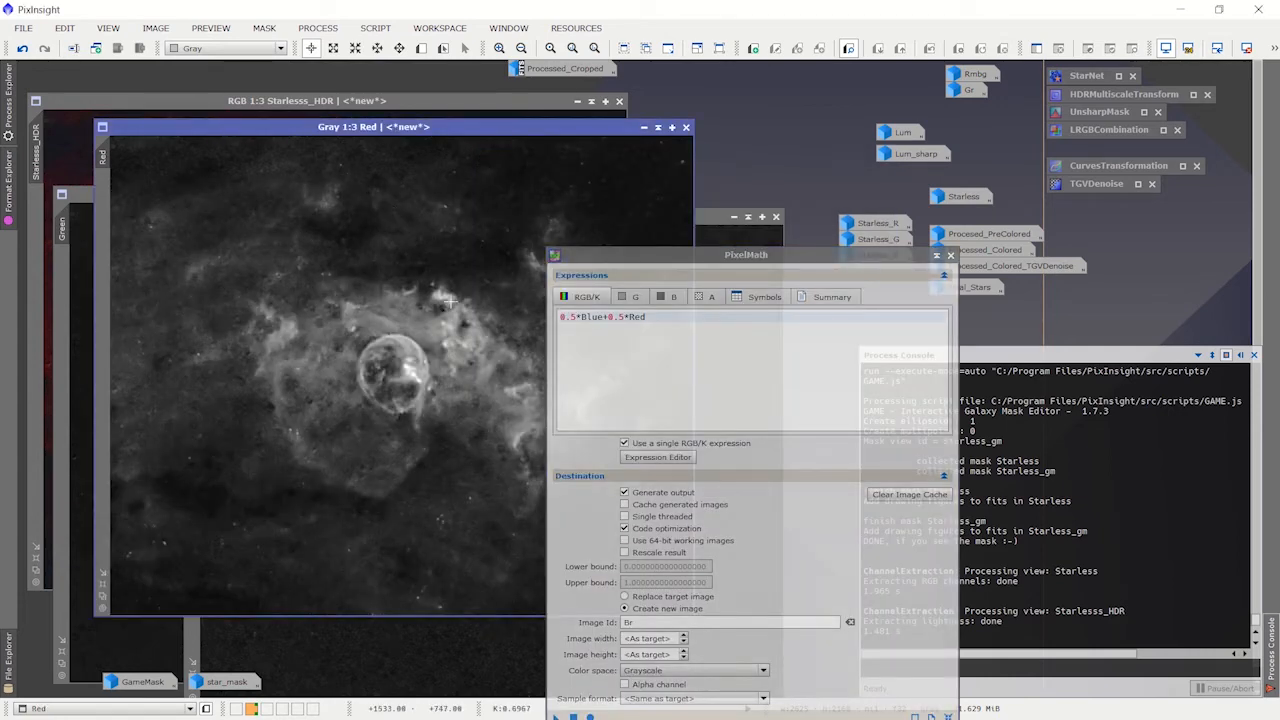
pyautogui.moveTo(459, 131); pyautogui.dragTo(682, 162)
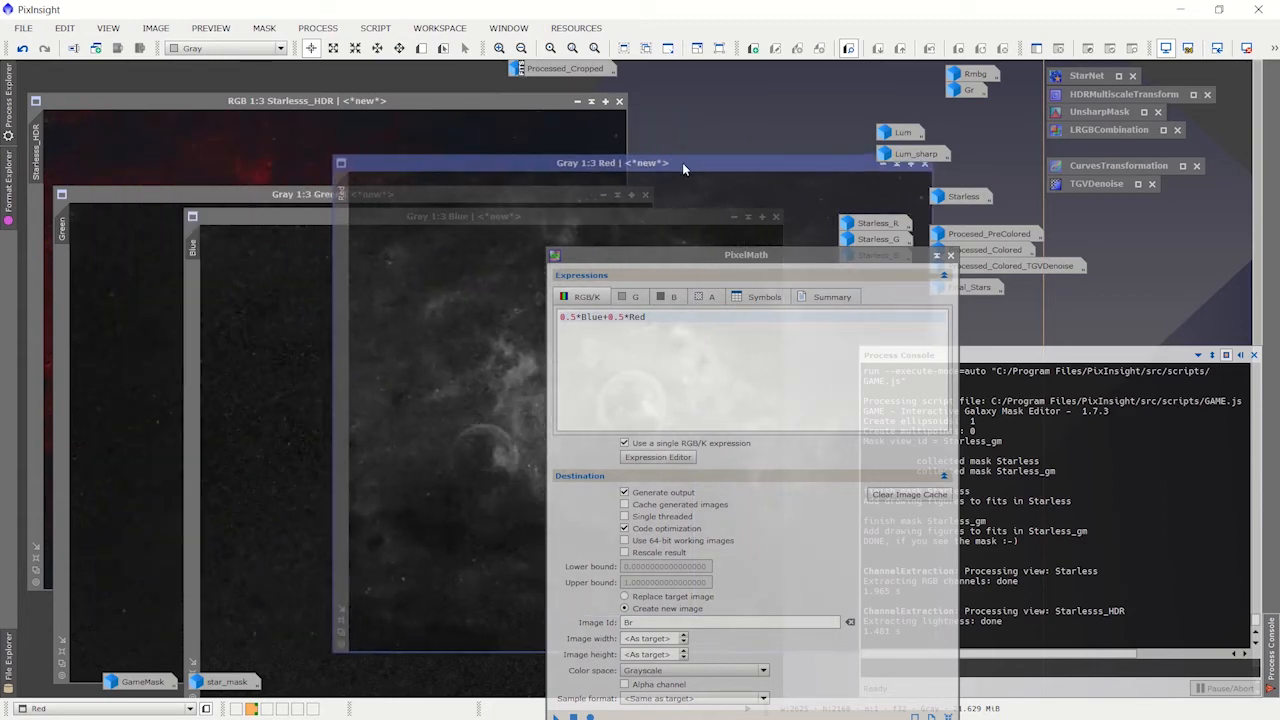
pyautogui.click(262, 218)
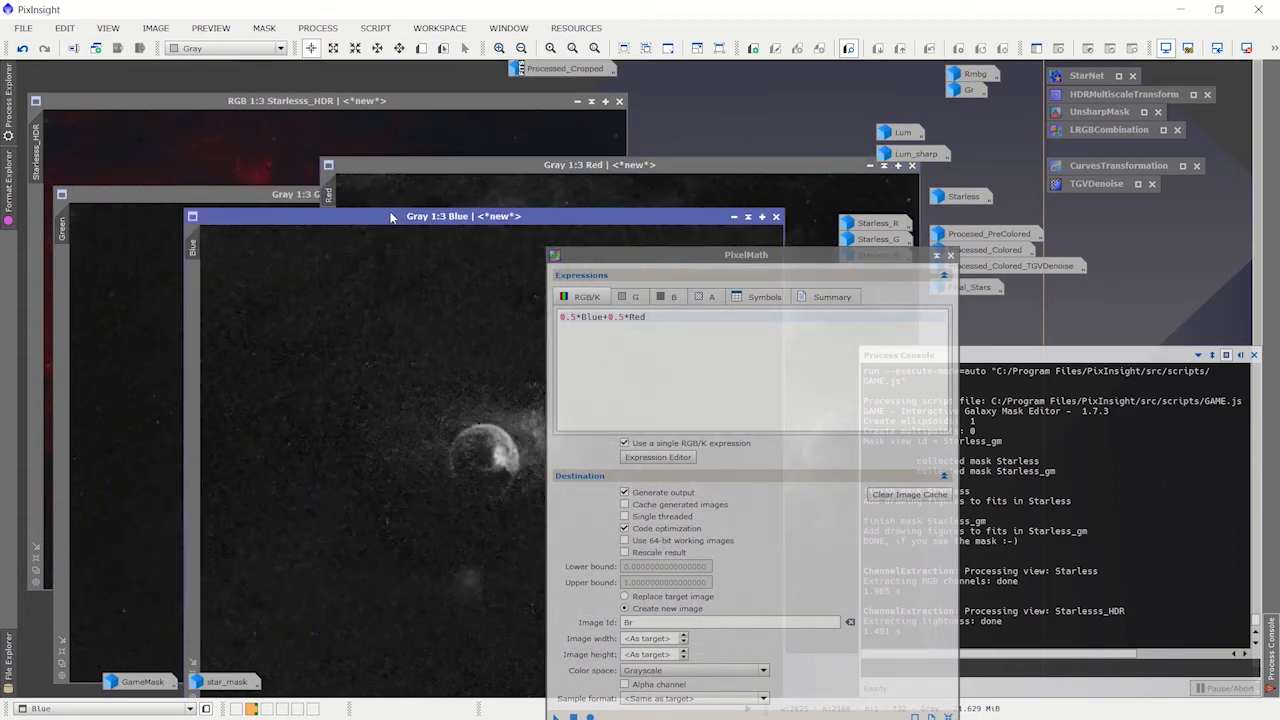
pyautogui.moveTo(392, 218); pyautogui.dragTo(250, 205)
pyautogui.click(255, 188)
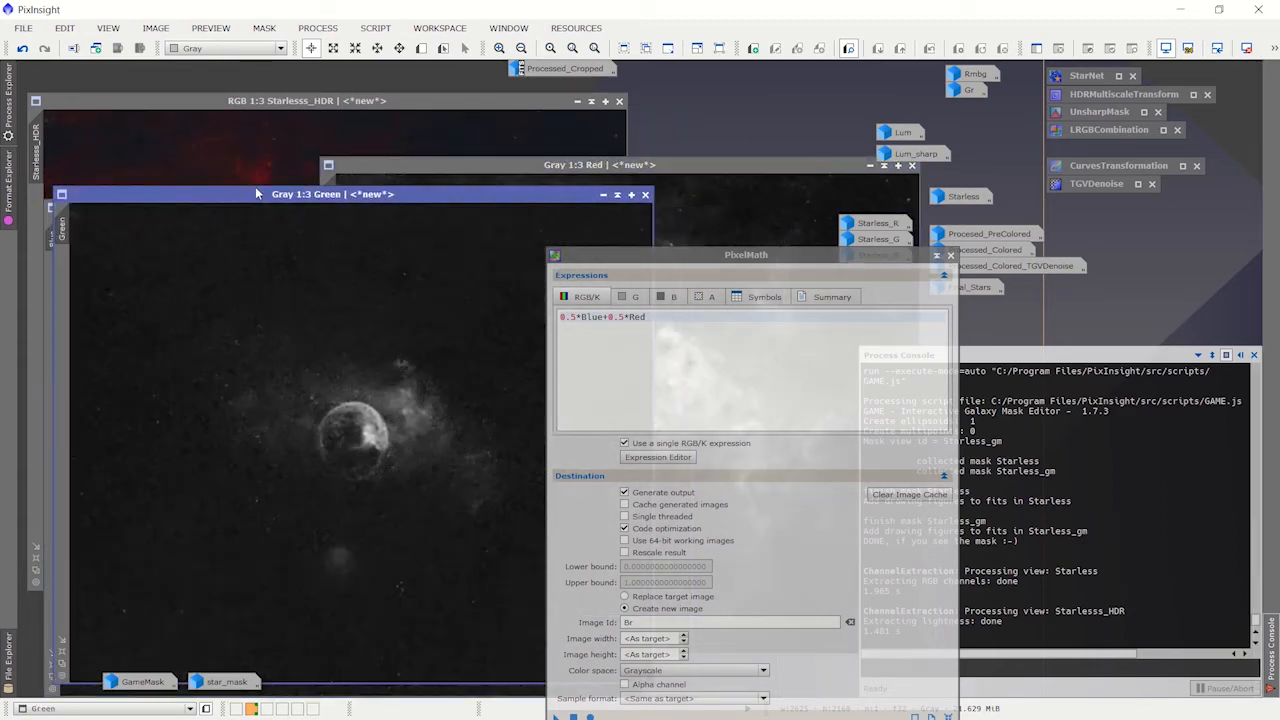
pyautogui.moveTo(622, 171); pyautogui.dragTo(330, 141)
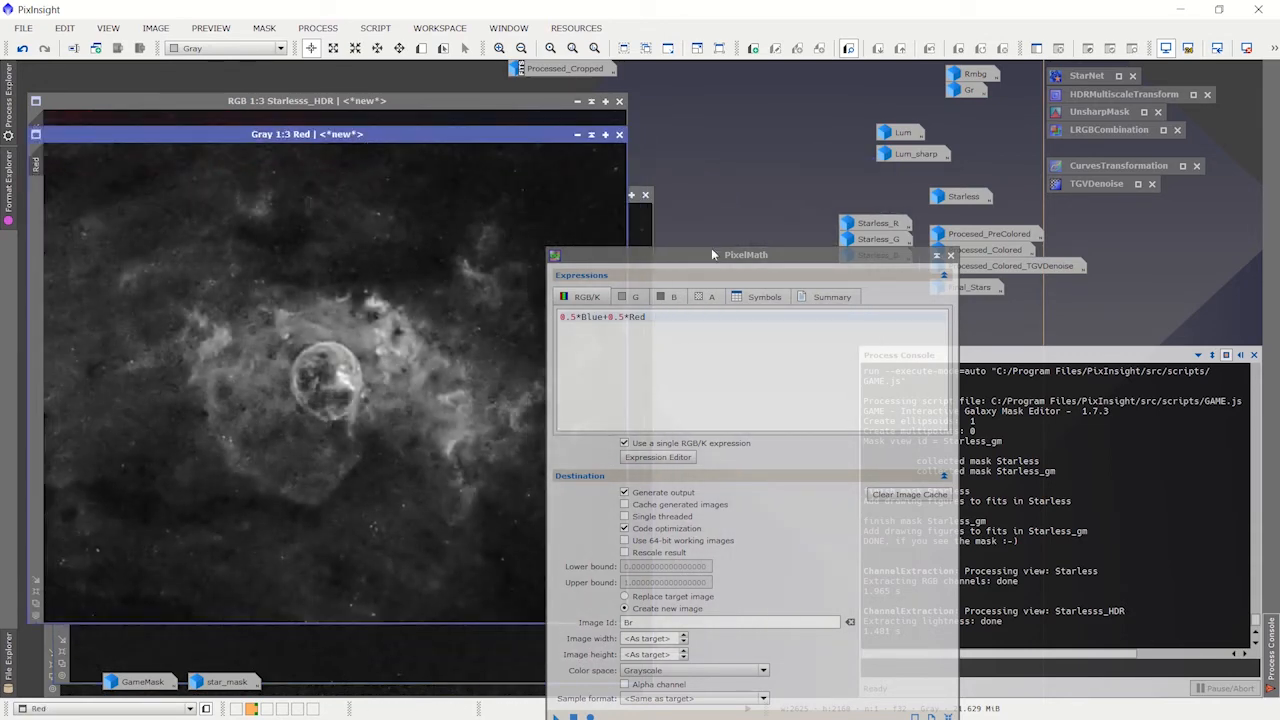
# Step: Reposition PixelMath so its whole window fits, move the Red, Green and Blue images down, and bring Starlesss_HDR to the front
pyautogui.moveTo(711, 254); pyautogui.dragTo(650, 165)
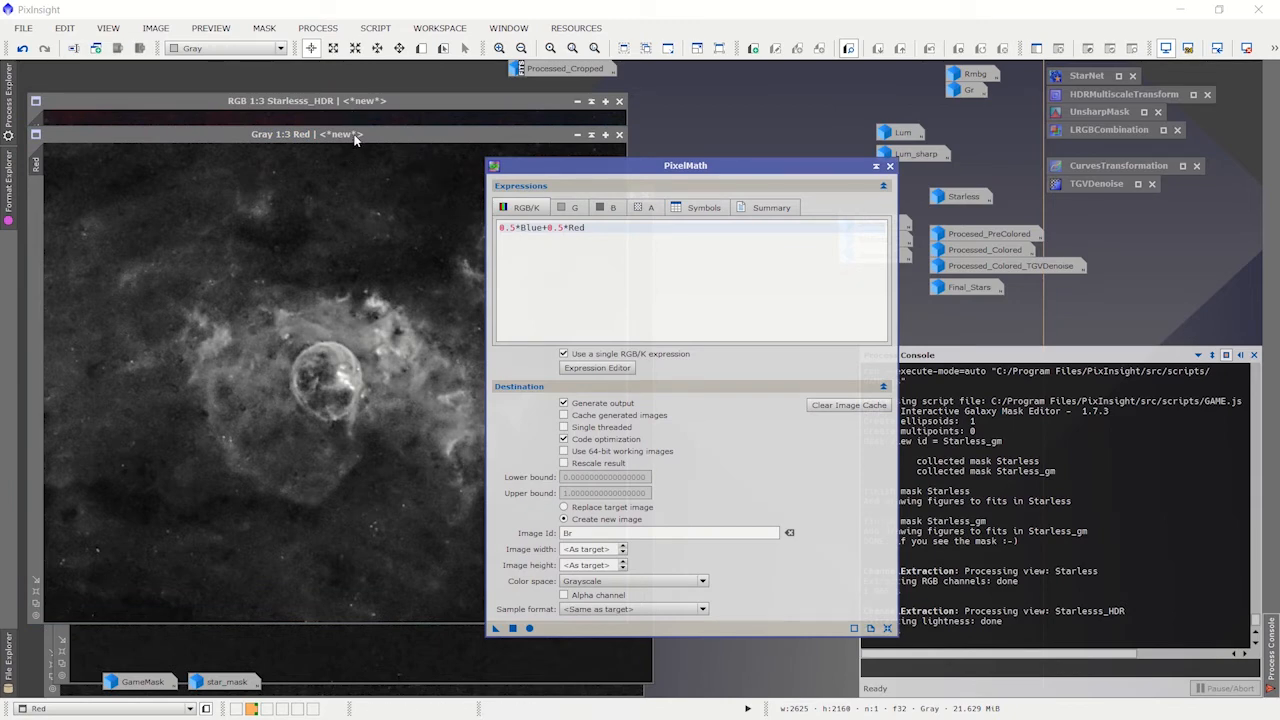
pyautogui.moveTo(354, 136); pyautogui.dragTo(345, 308)
pyautogui.click(363, 194)
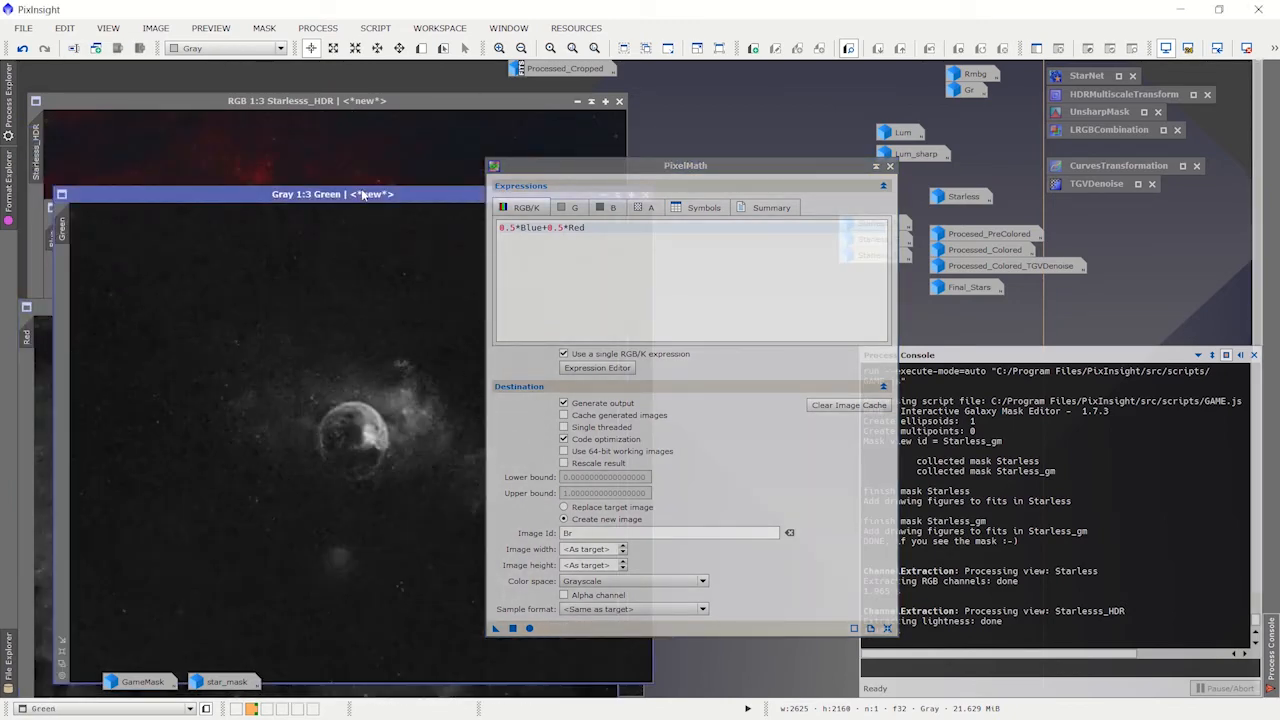
pyautogui.moveTo(363, 194); pyautogui.dragTo(338, 329)
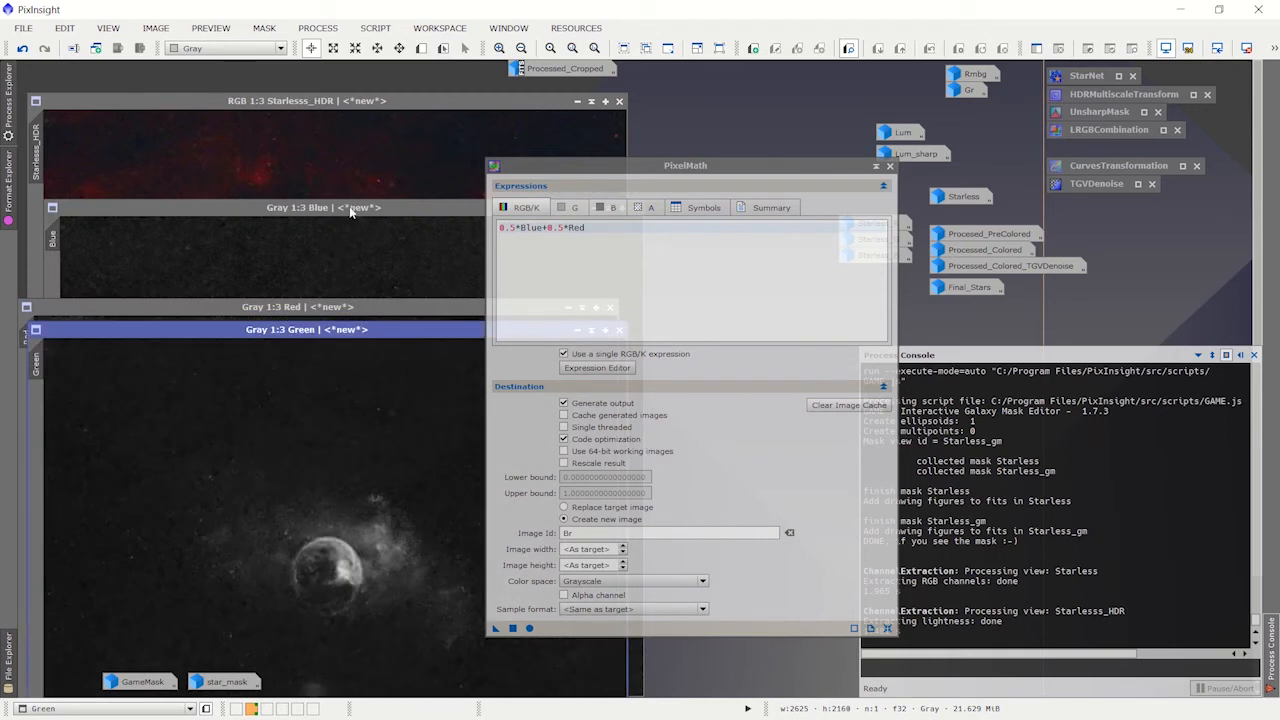
pyautogui.click(350, 211)
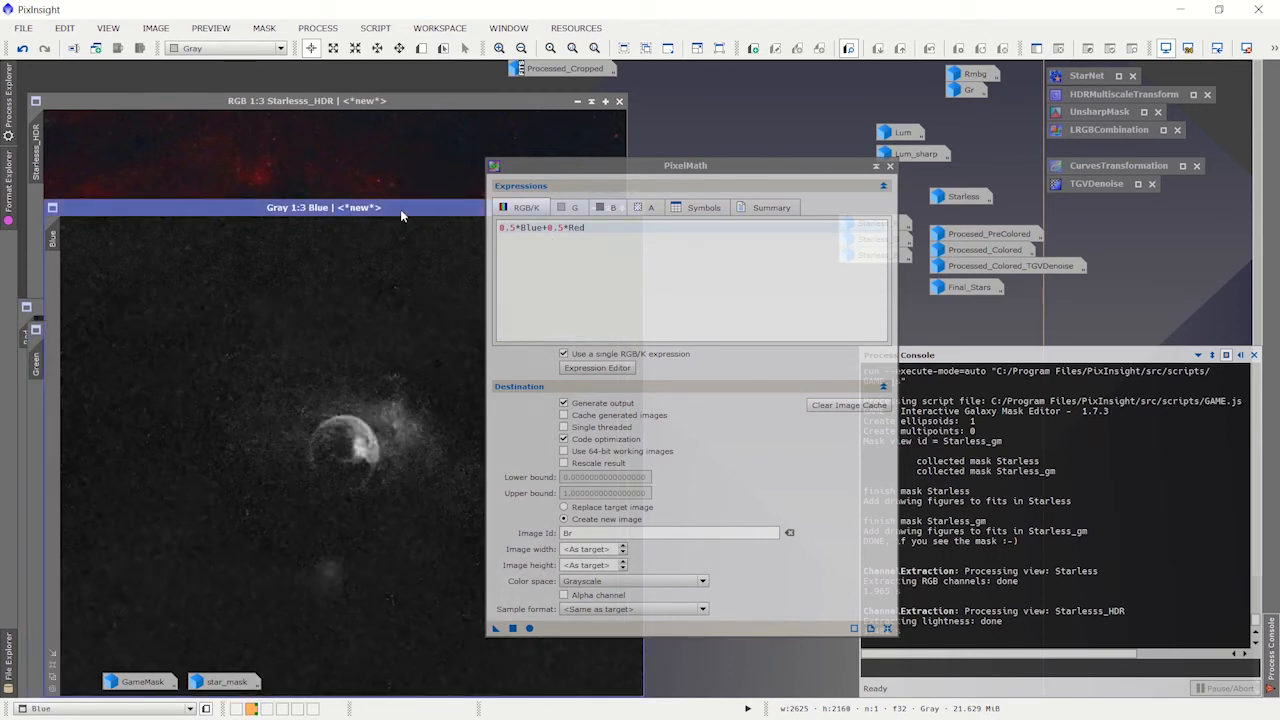
pyautogui.moveTo(402, 212); pyautogui.dragTo(551, 285)
pyautogui.click(184, 254)
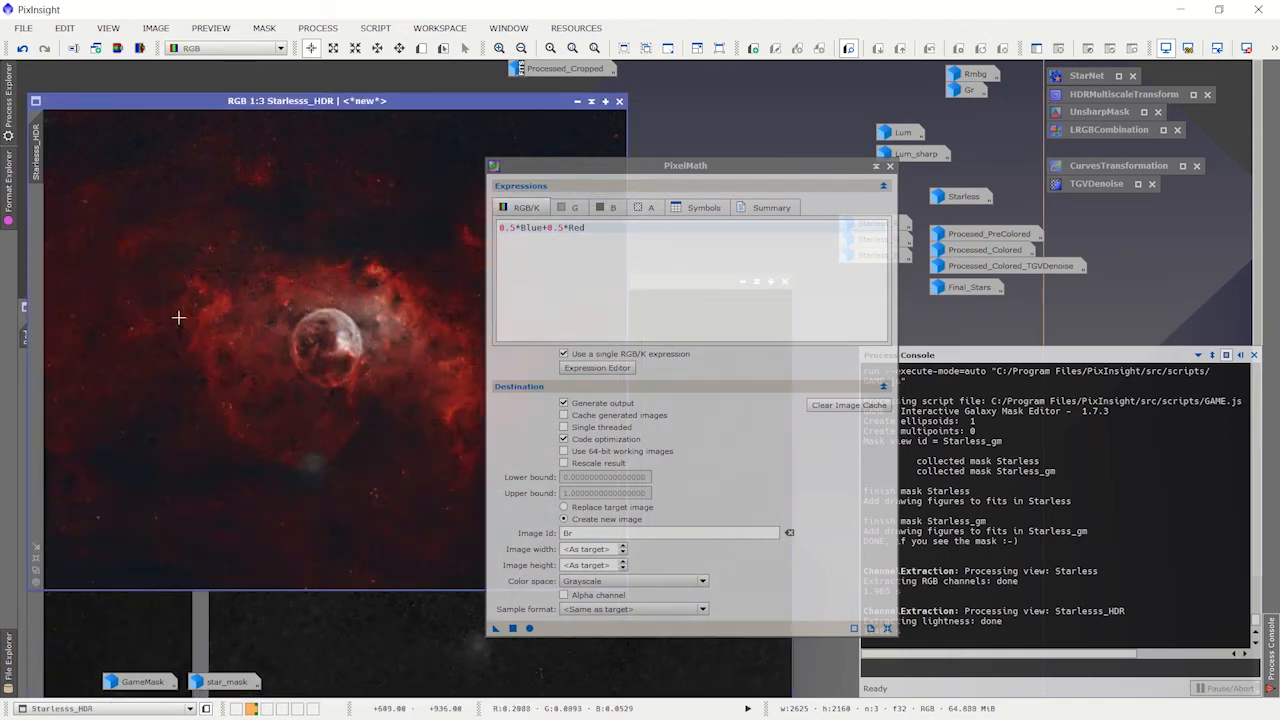
# Step: Minimize Starlesss_HDR, bring Red into view beside PixelMath, and run 0.5*Blue+0.5*Red on Red to create the grayscale Br image
pyautogui.click(577, 102)
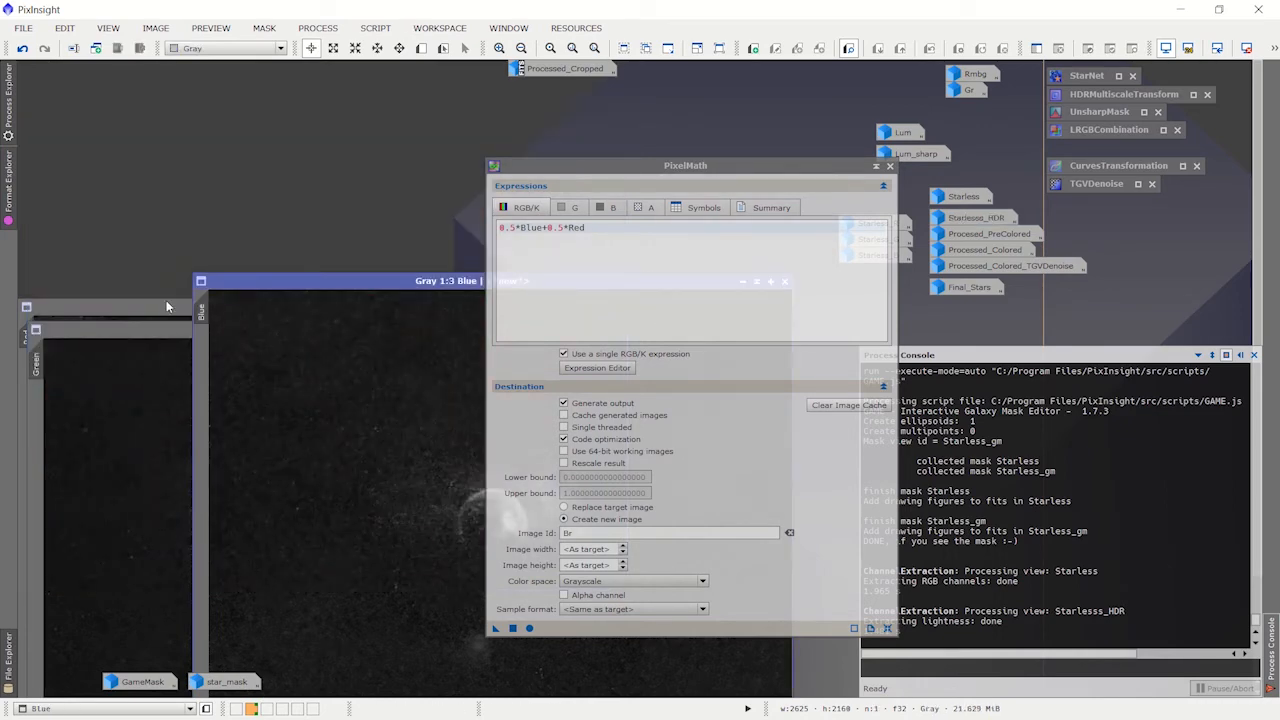
pyautogui.click(300, 311)
pyautogui.moveTo(300, 313); pyautogui.dragTo(320, 157)
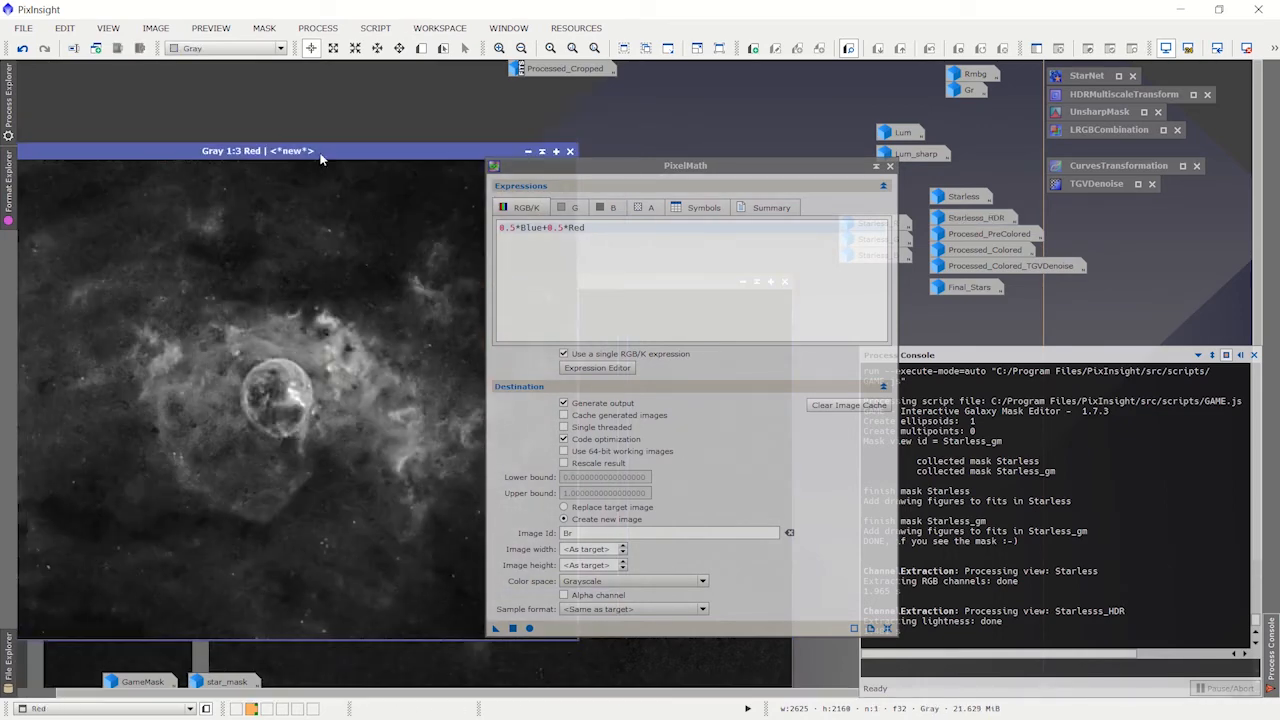
pyautogui.moveTo(616, 170); pyautogui.dragTo(665, 188)
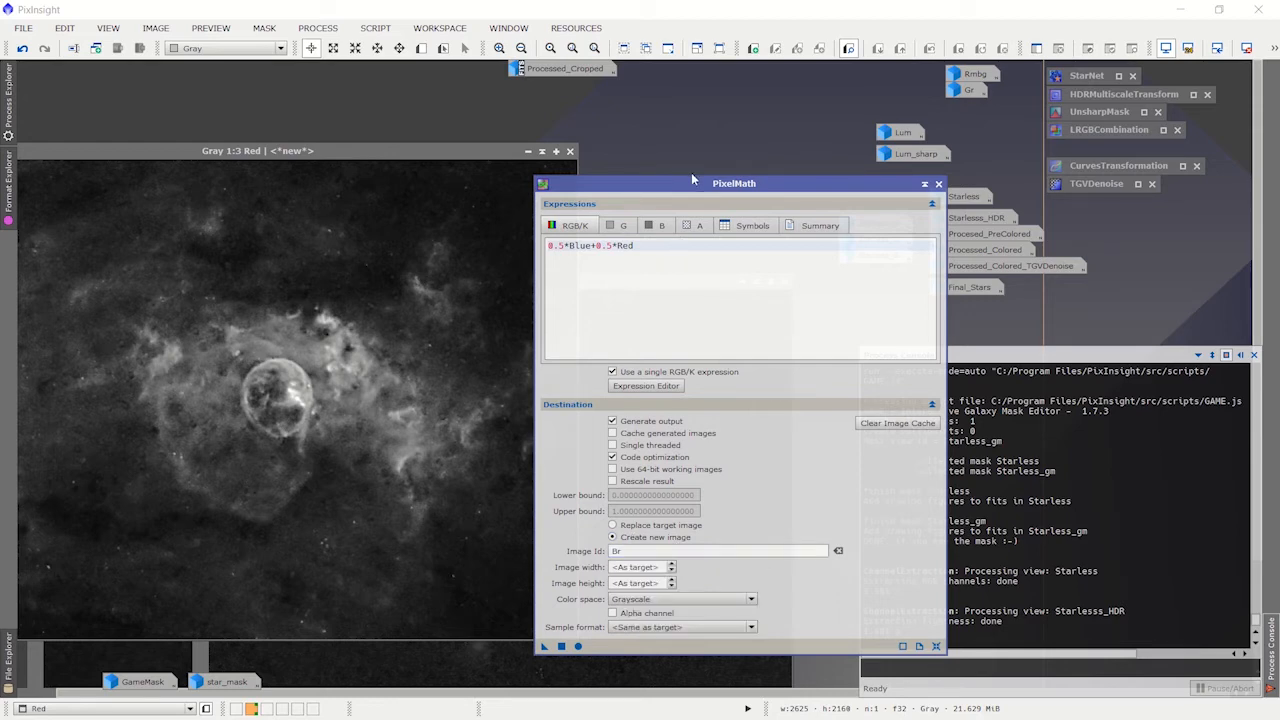
pyautogui.moveTo(688, 192); pyautogui.dragTo(684, 120)
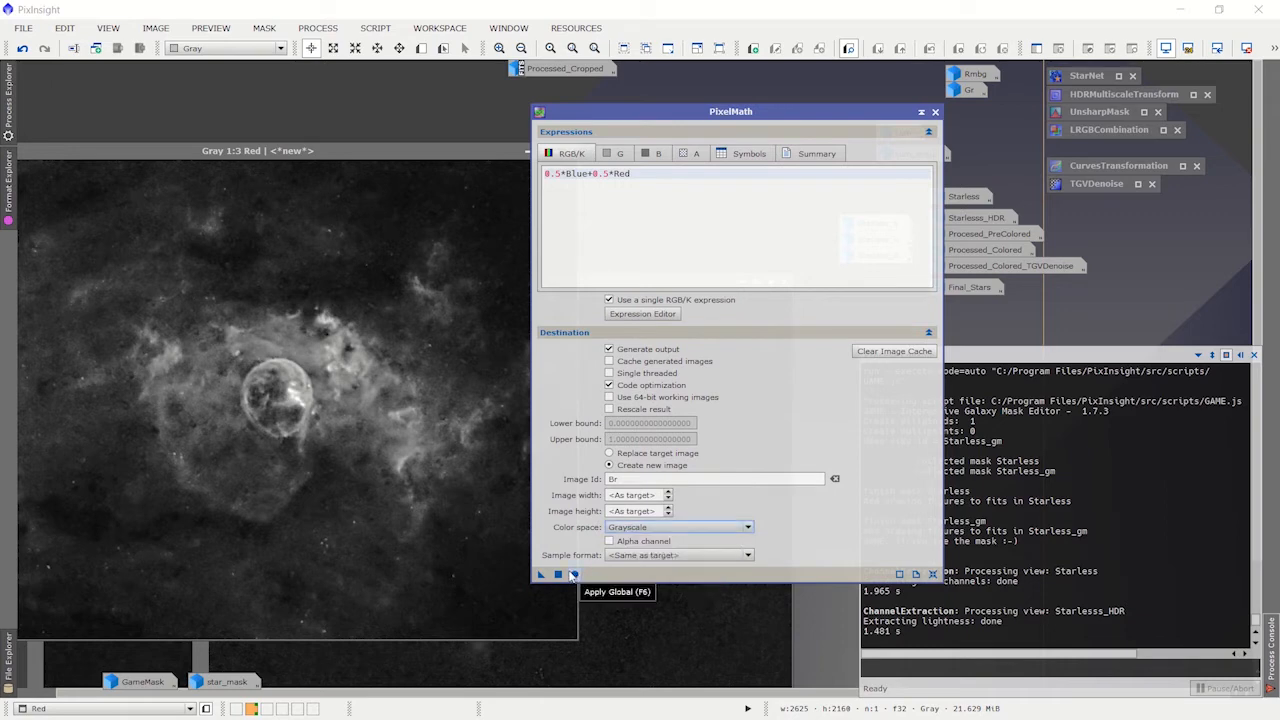
pyautogui.click(558, 574)
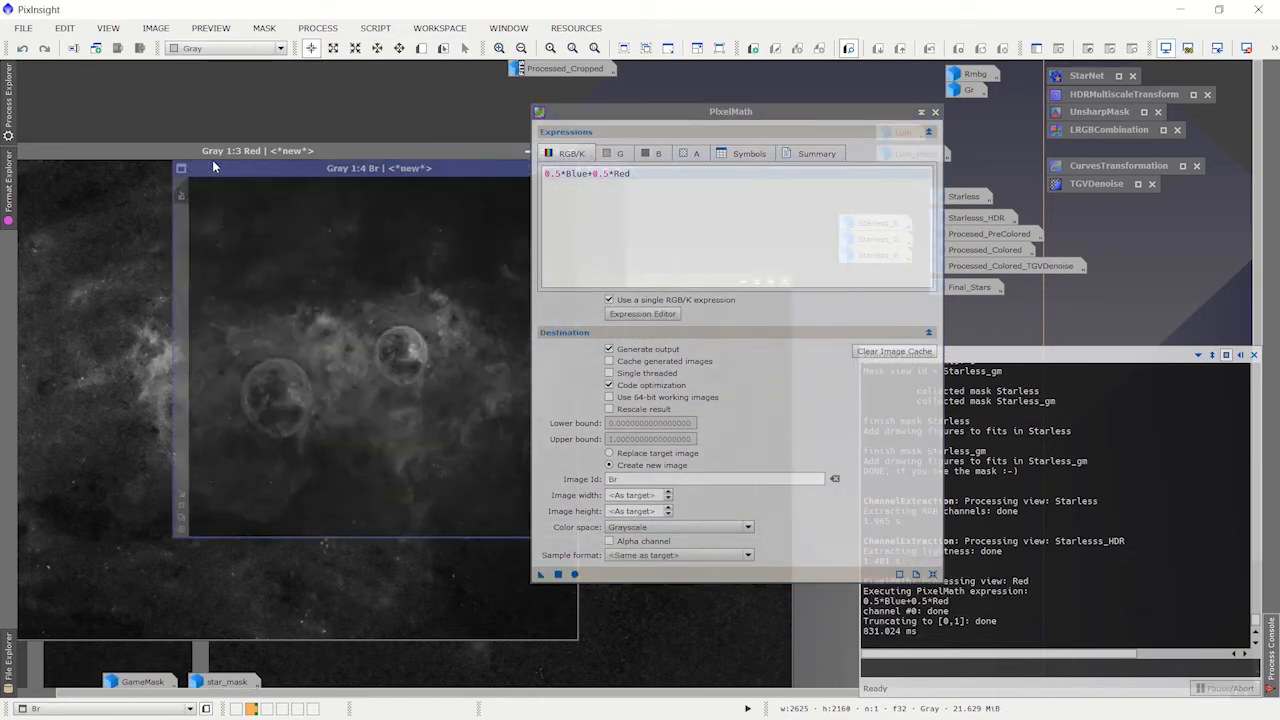
# Step: Place the new Br image over Red, zoom it to fit at 1:3, and iconize PixelMath back to the workspace
pyautogui.moveTo(374, 170); pyautogui.dragTo(247, 185)
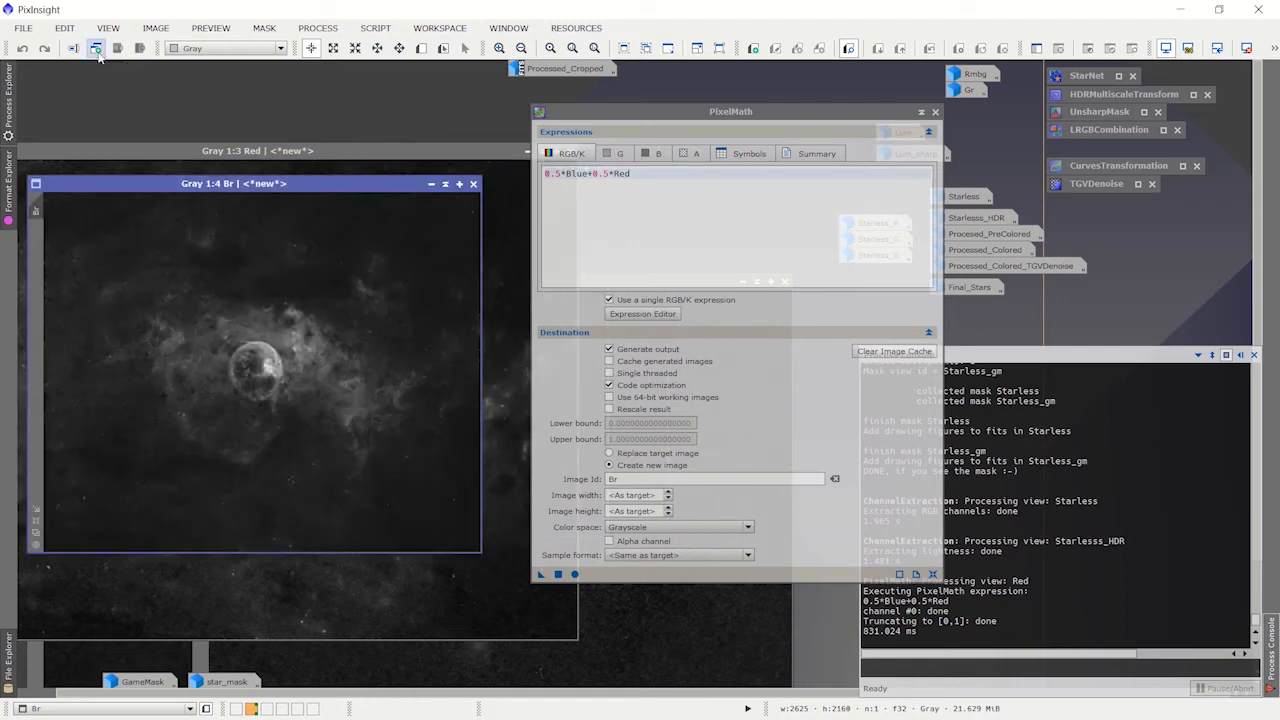
pyautogui.click(110, 28)
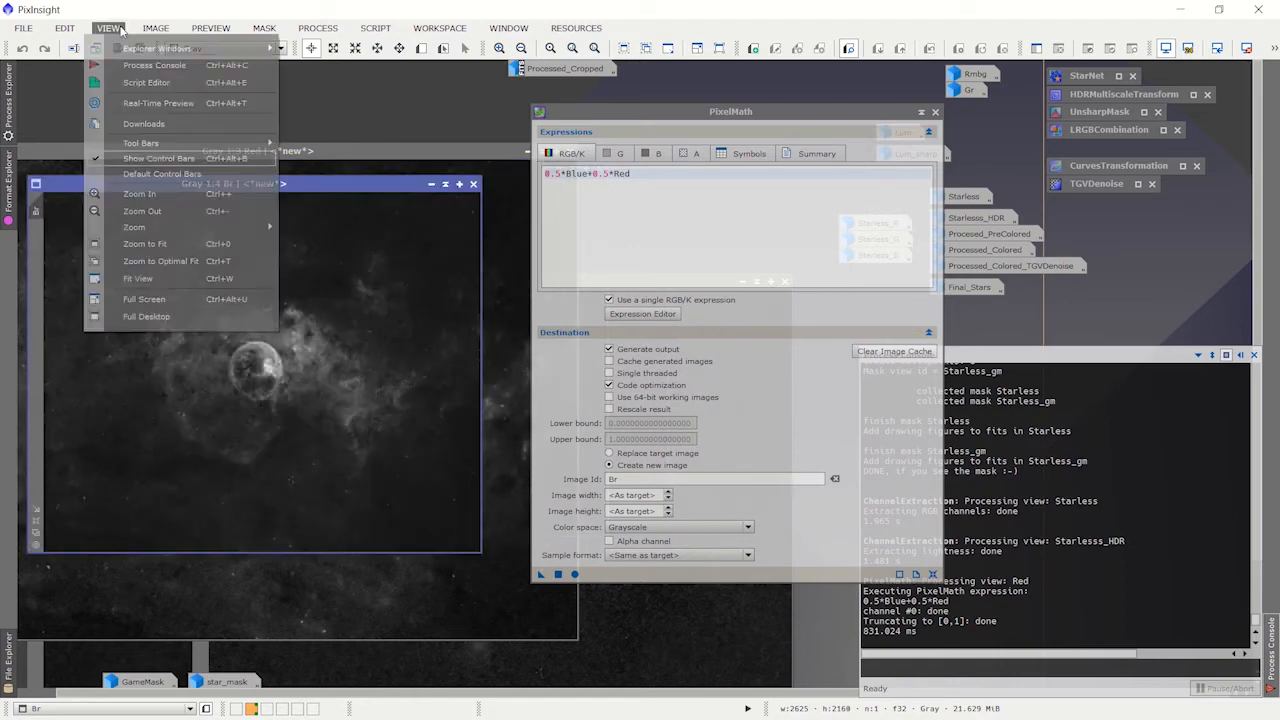
pyautogui.click(178, 245)
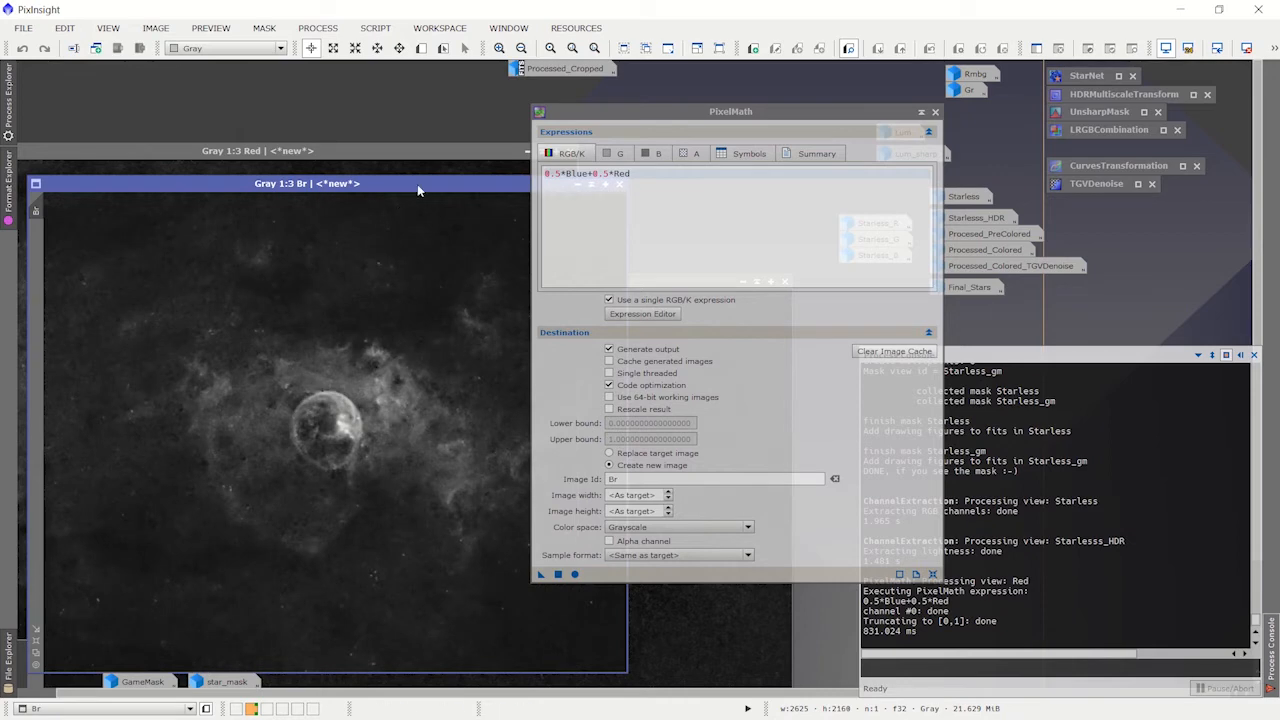
pyautogui.moveTo(423, 189); pyautogui.dragTo(368, 116)
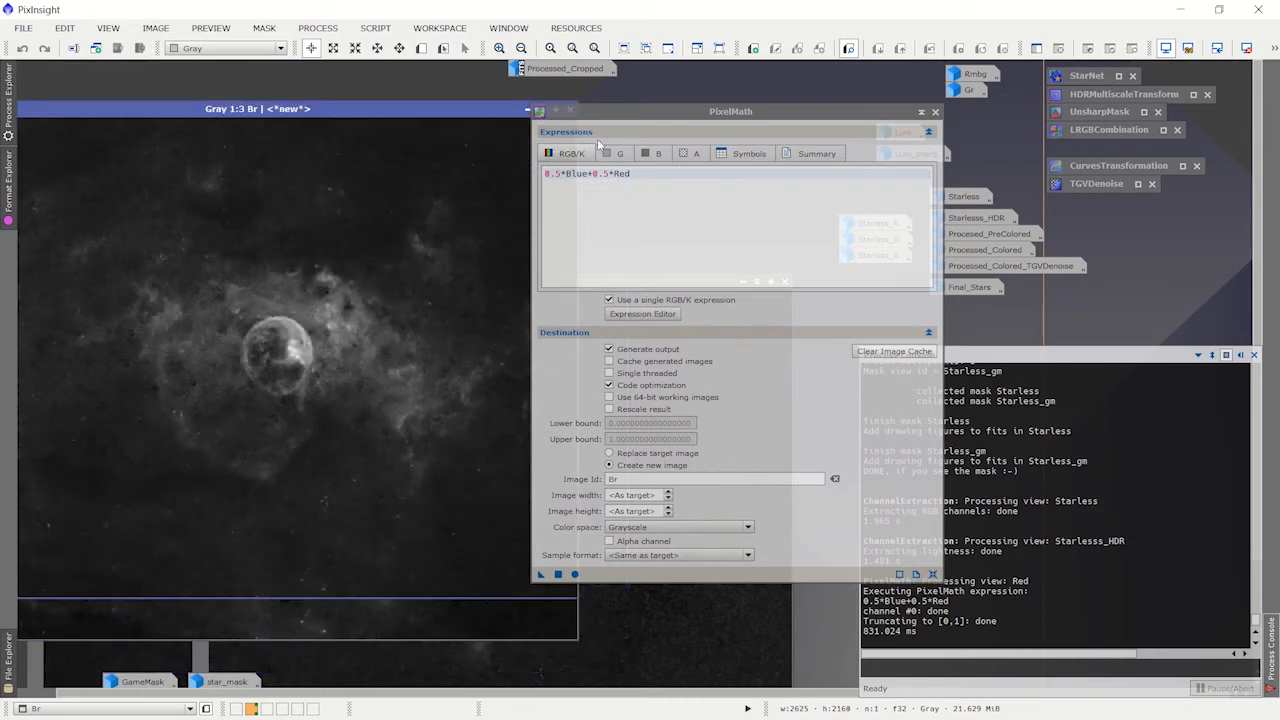
pyautogui.click(928, 115)
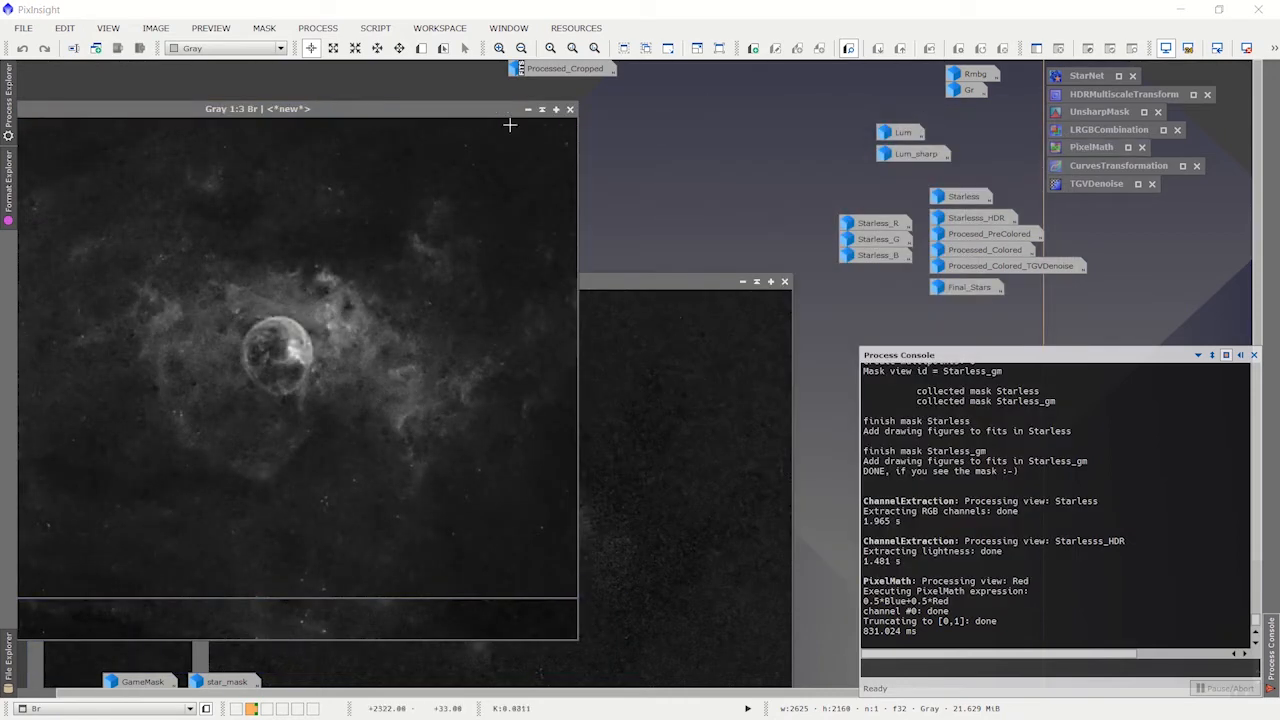
# Step: Compare Br with the Blue channel image, iconize both, and place the Br icon just below Gr
pyautogui.moveTo(449, 114); pyautogui.dragTo(445, 172)
pyautogui.click(670, 277)
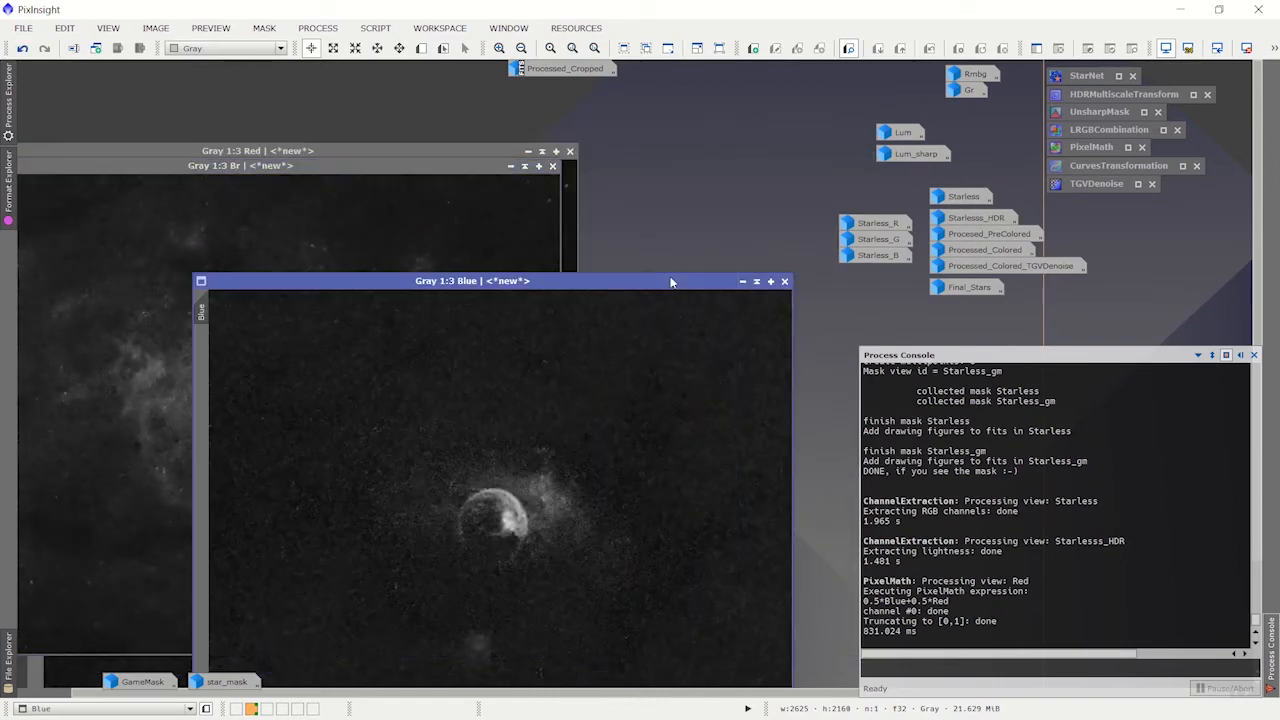
pyautogui.moveTo(671, 282); pyautogui.dragTo(593, 183)
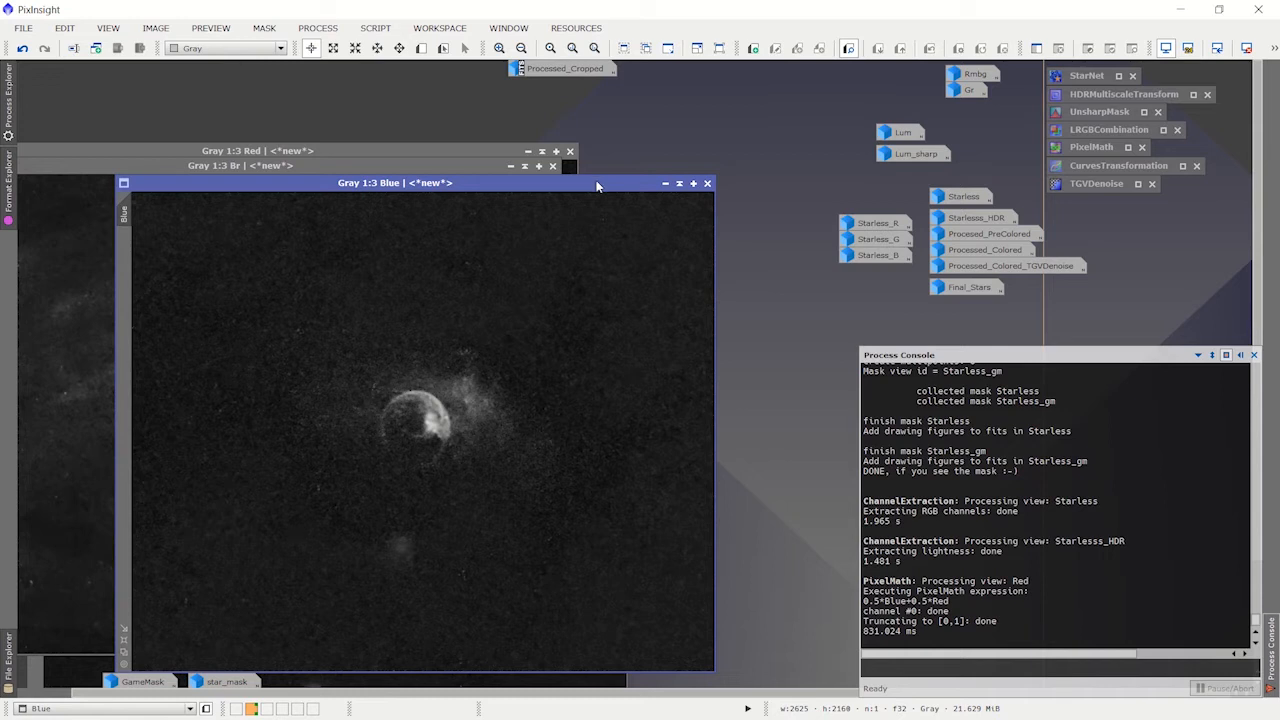
pyautogui.click(662, 185)
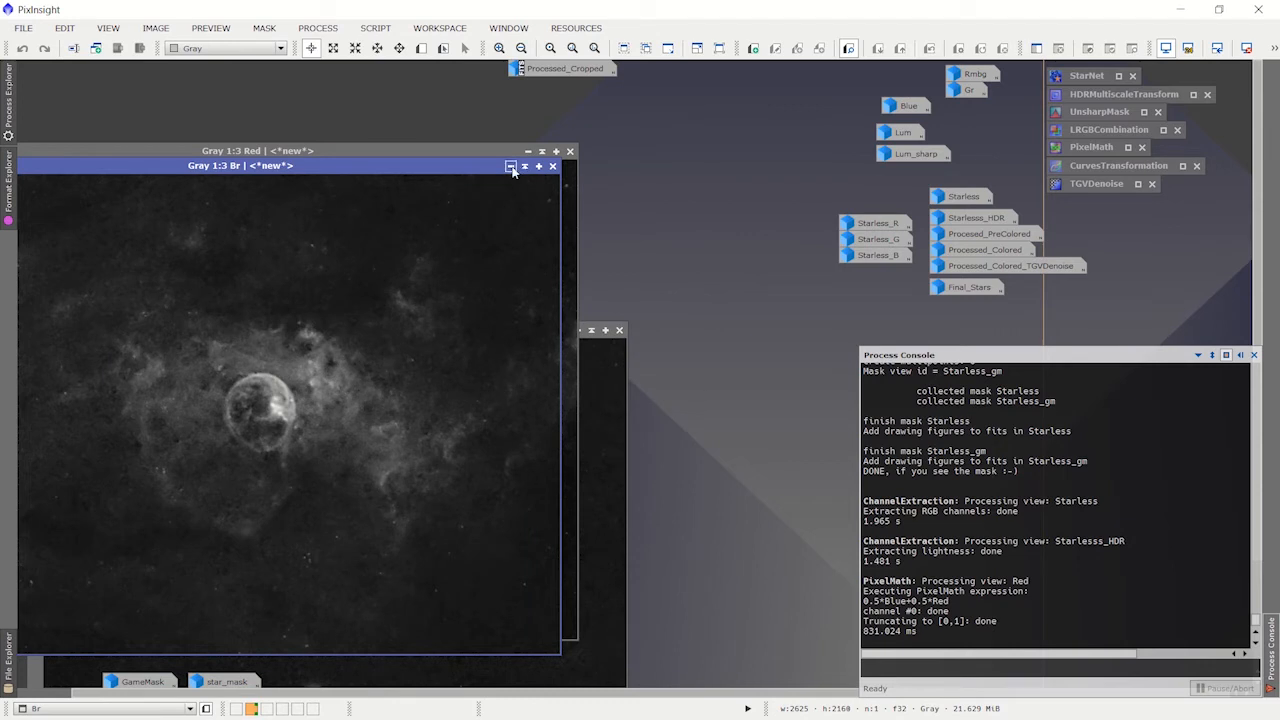
pyautogui.click(510, 167)
pyautogui.moveTo(288, 420); pyautogui.dragTo(962, 111)
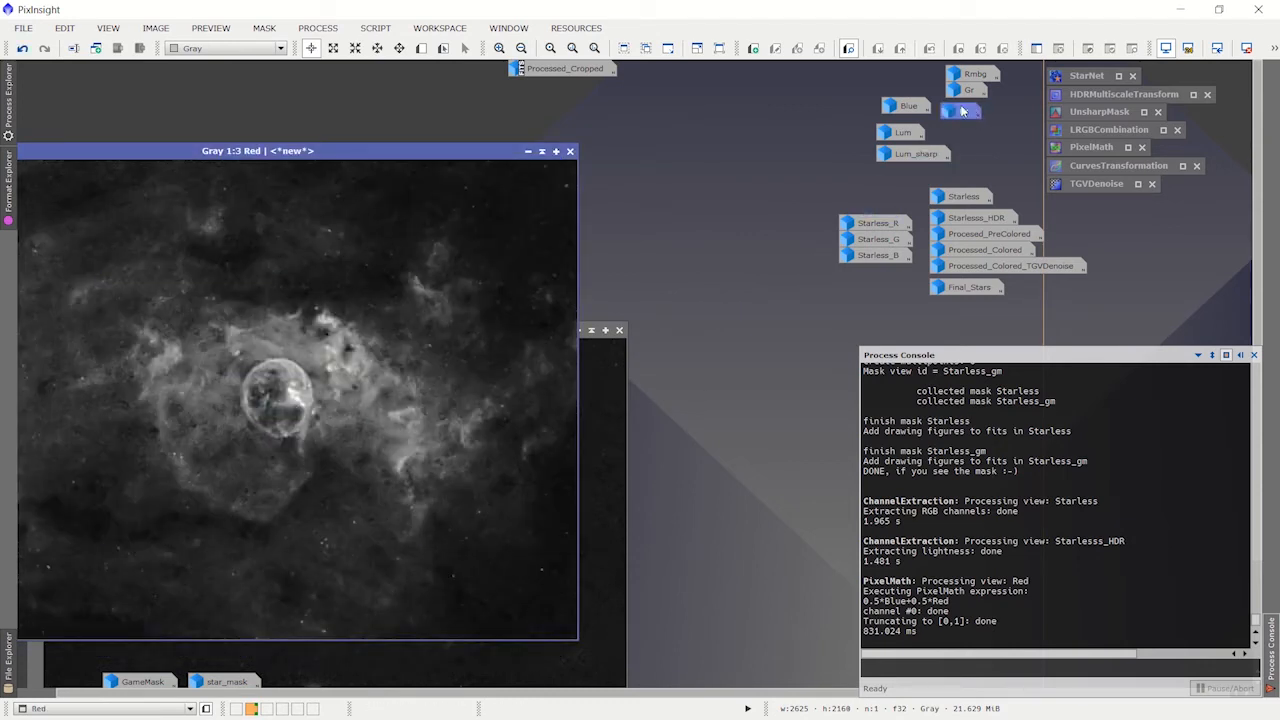
# Step: Open the Gr image, view it beside Red, and iconize it again
pyautogui.doubleClick(969, 89)
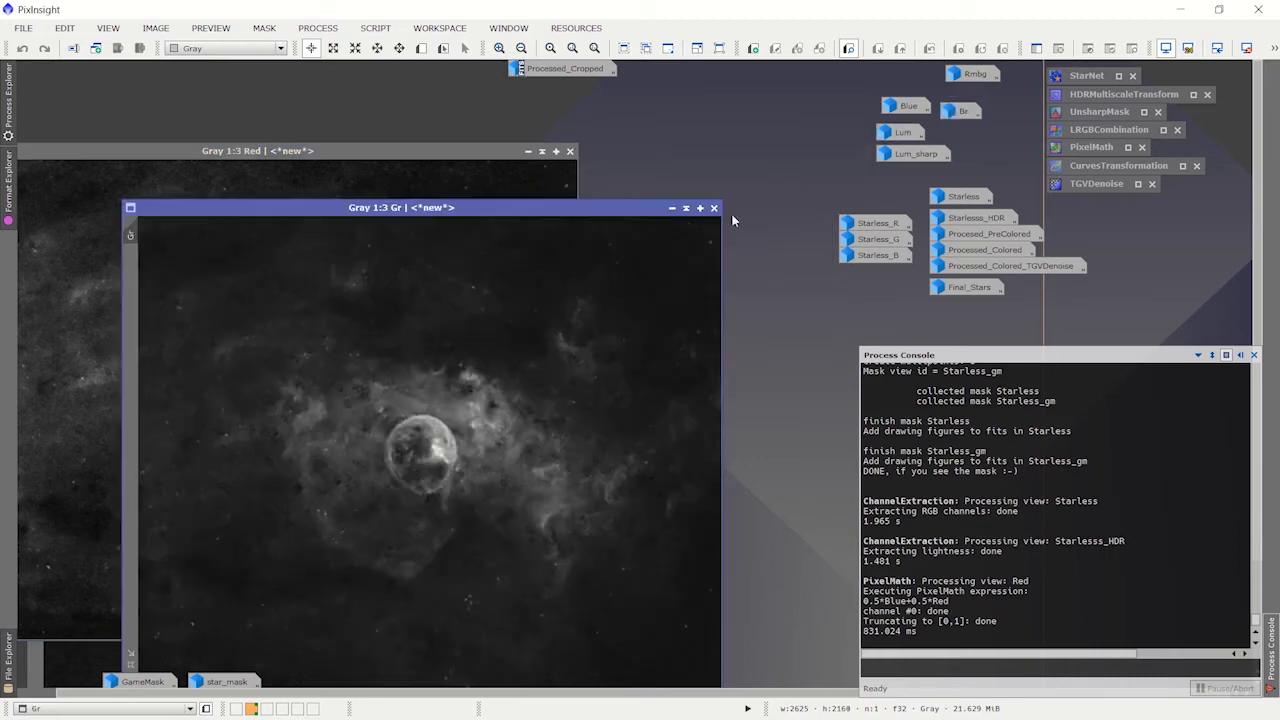
pyautogui.moveTo(579, 213); pyautogui.dragTo(575, 156)
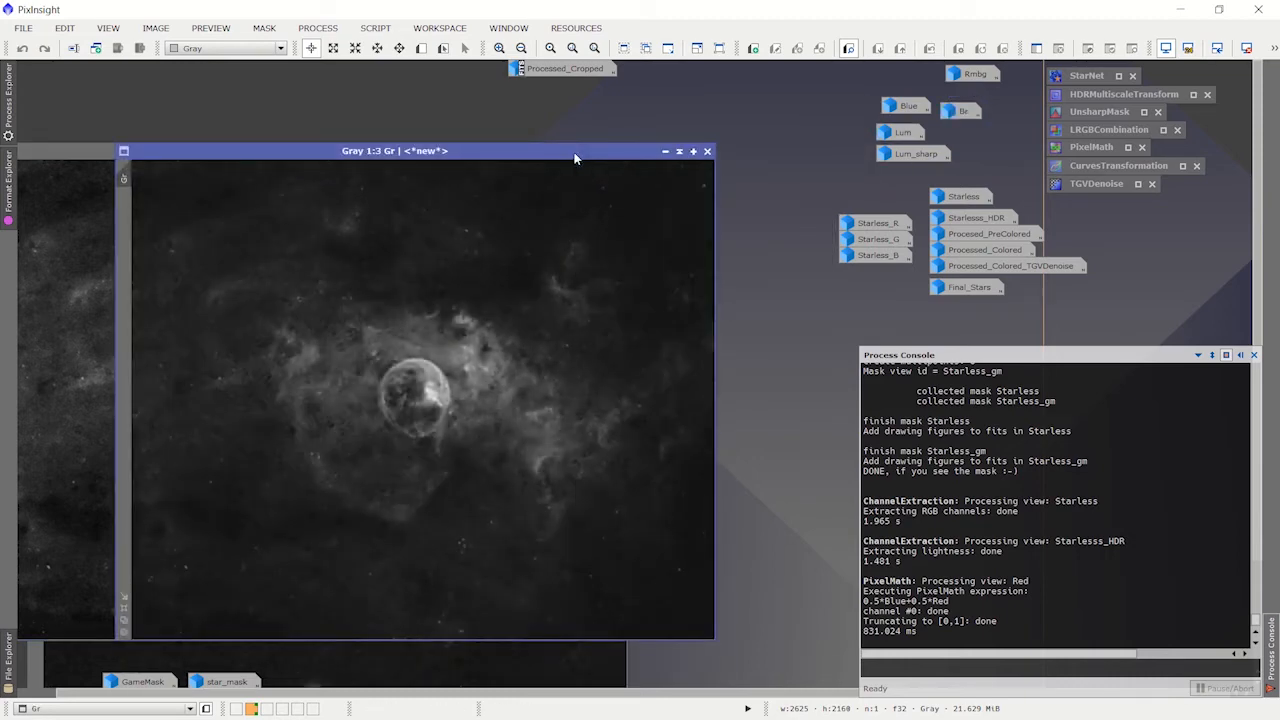
pyautogui.click(666, 151)
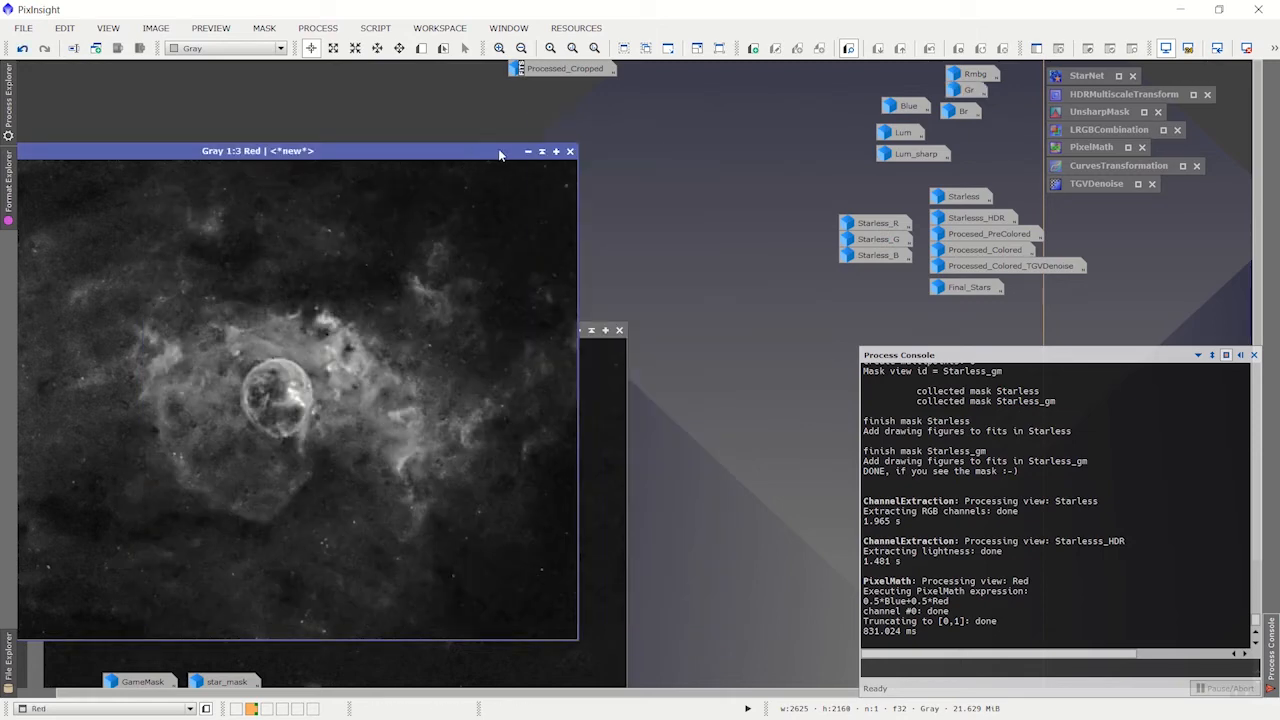
# Step: Iconize the Green channel image, move Red into full view to examine it, and iconize Red as well
pyautogui.moveTo(498, 150); pyautogui.dragTo(443, 175)
pyautogui.click(545, 330)
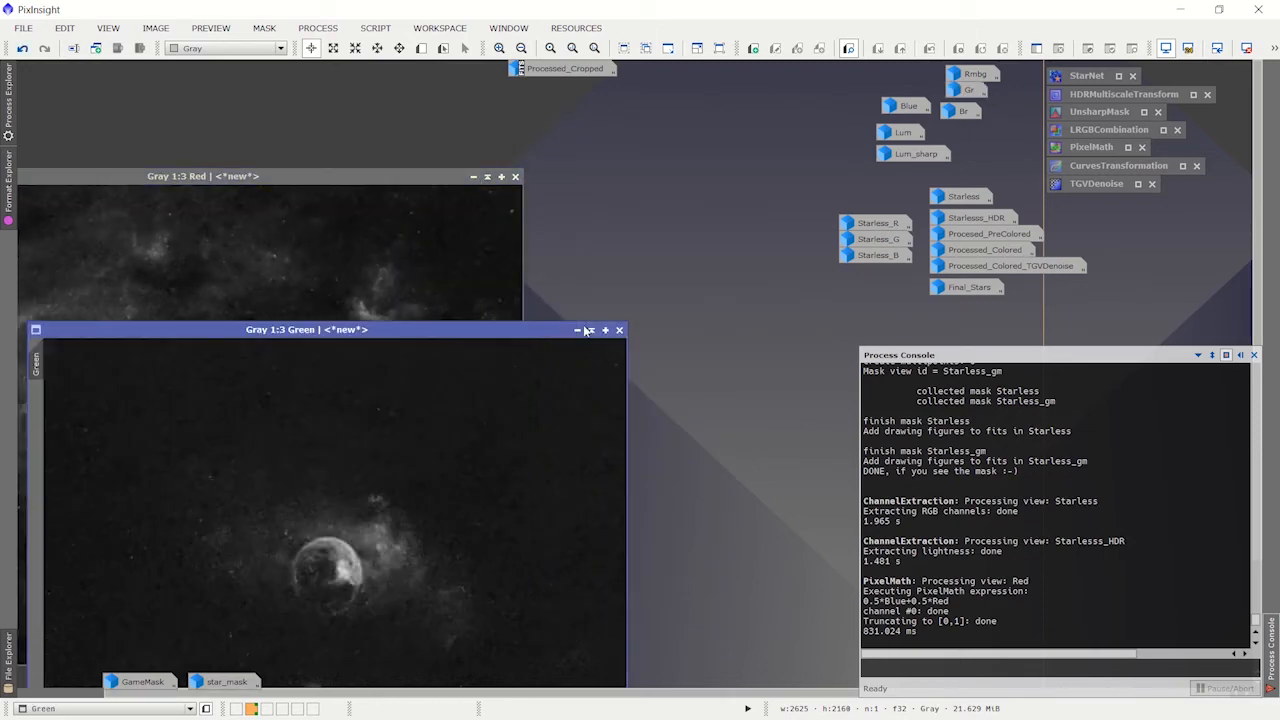
pyautogui.click(578, 330)
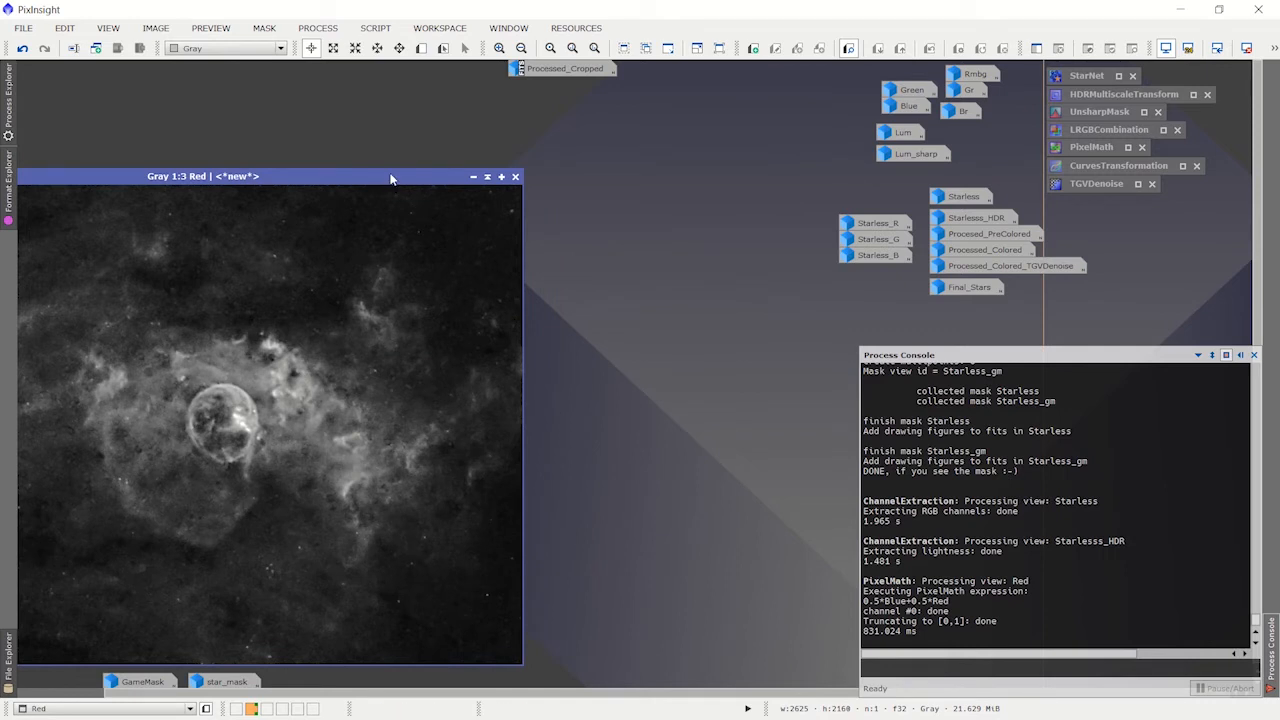
pyautogui.moveTo(379, 175); pyautogui.dragTo(511, 134)
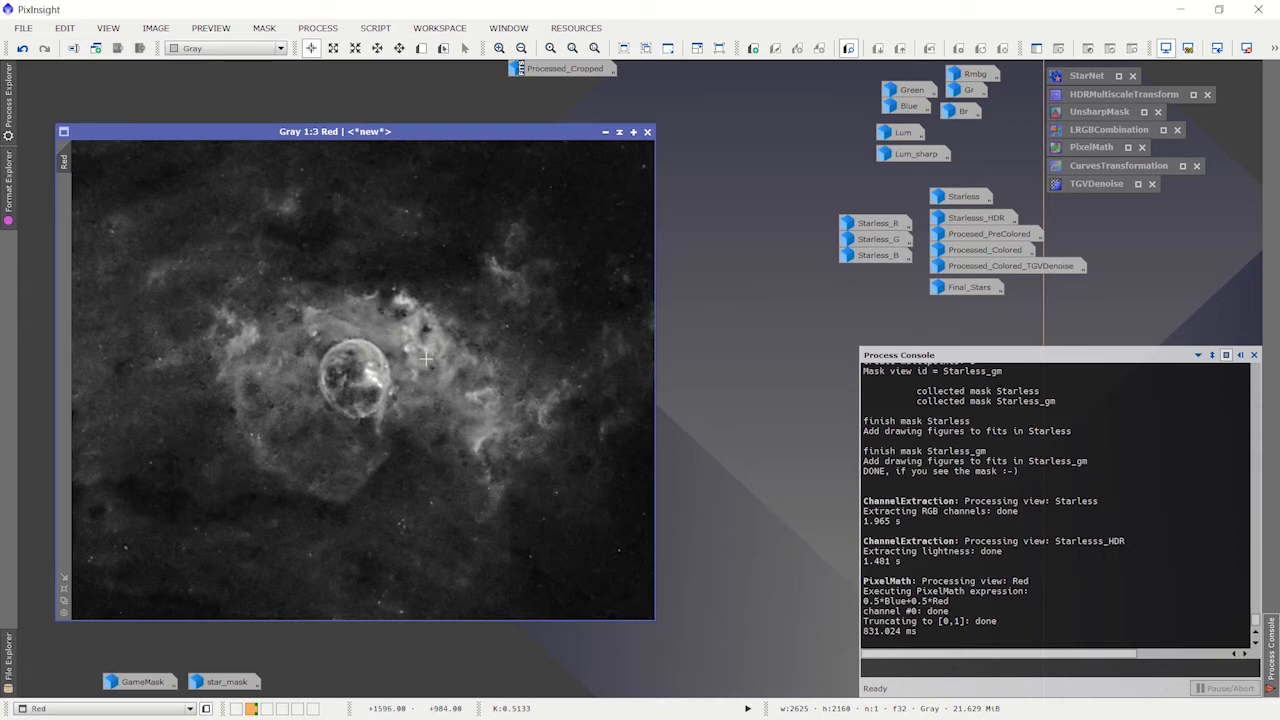
pyautogui.click(604, 132)
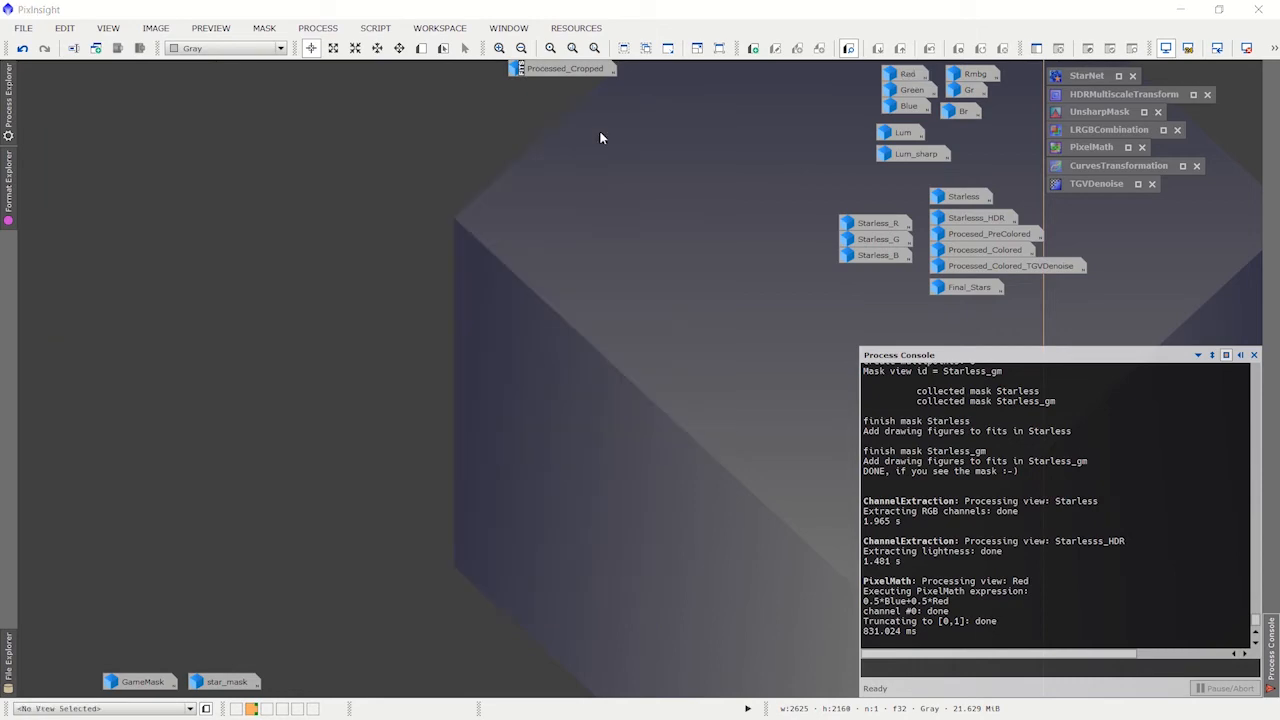
# Step: Restore PixelMath, reset it to its default settings, and open its Expression Editor
pyautogui.doubleClick(1098, 147)
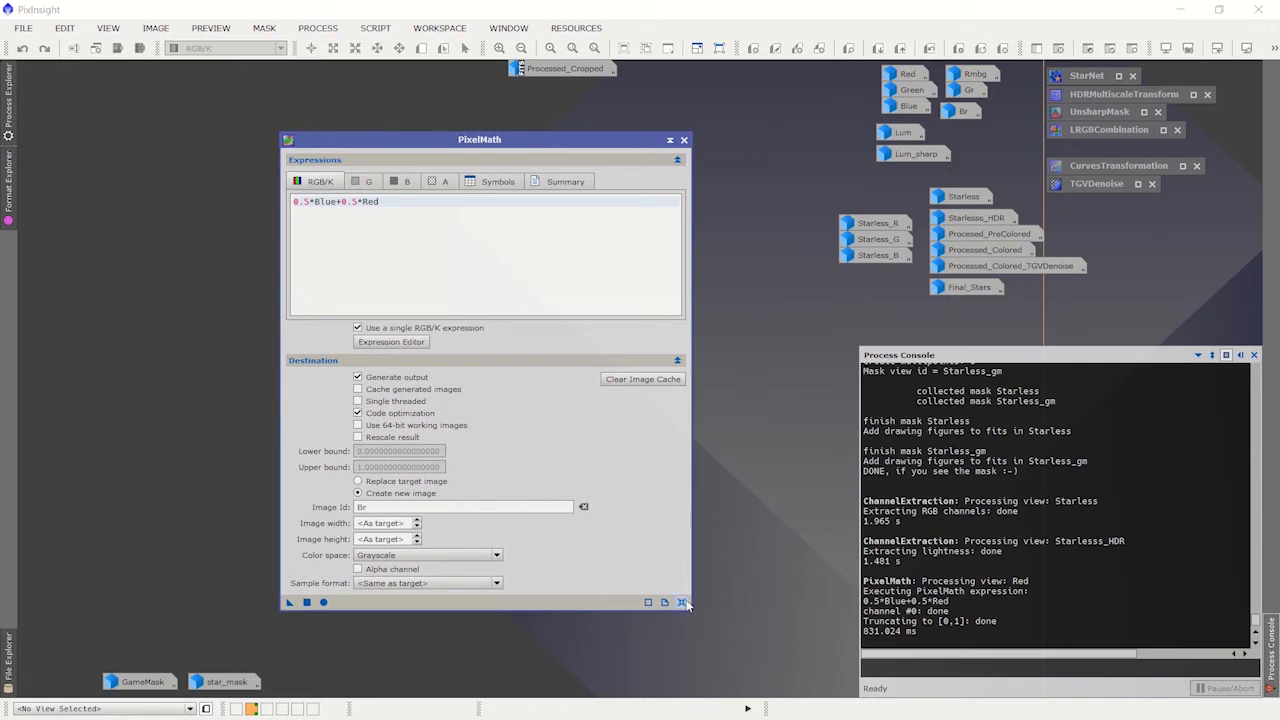
pyautogui.click(682, 602)
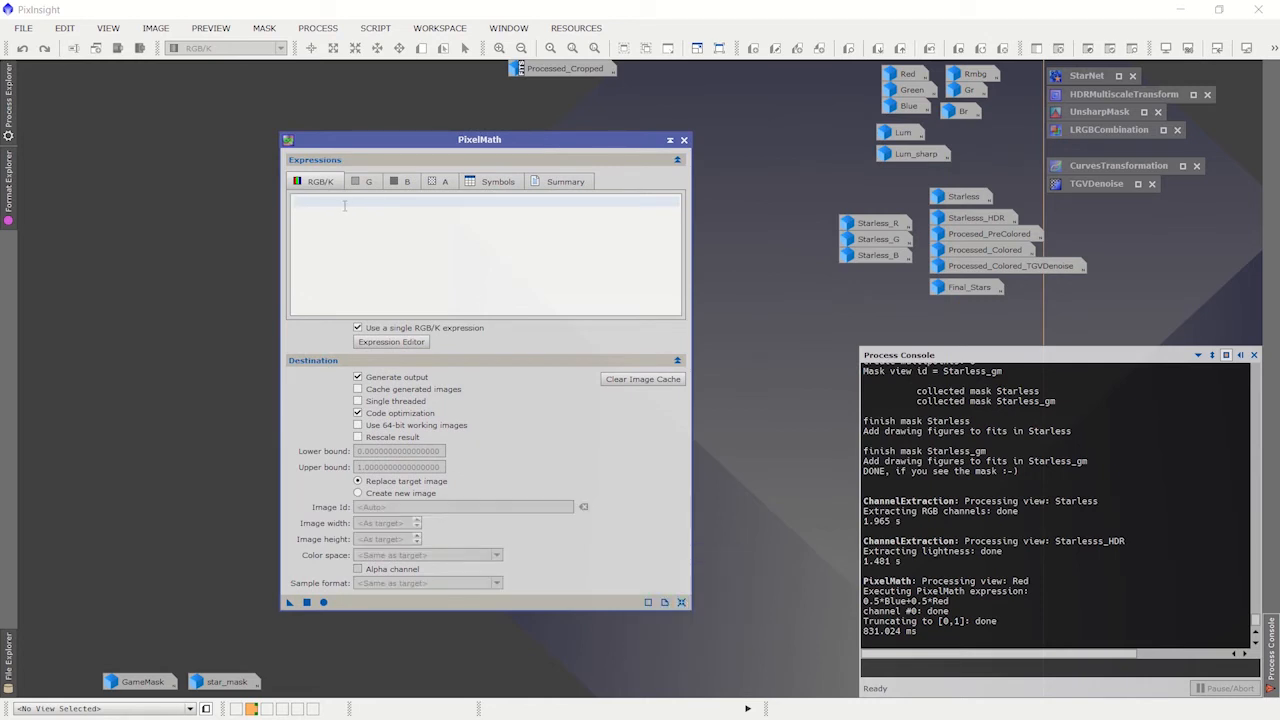
pyautogui.click(399, 341)
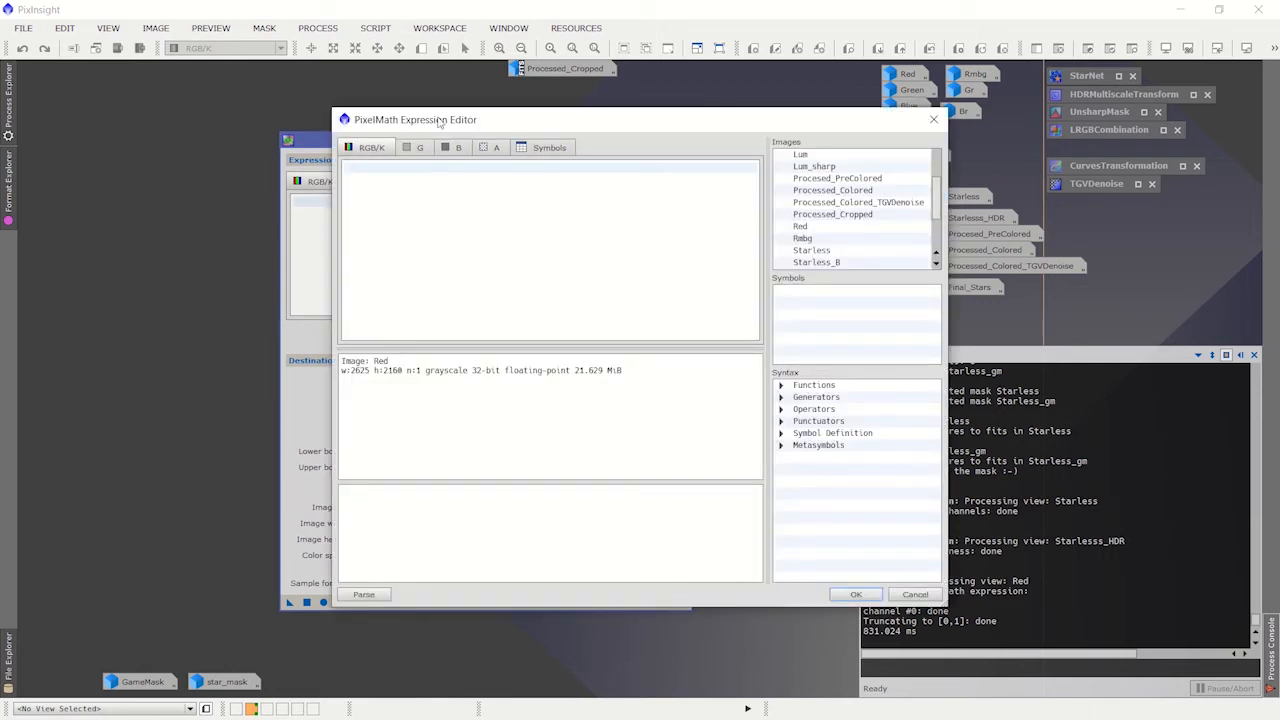
pyautogui.moveTo(440, 122); pyautogui.dragTo(402, 134)
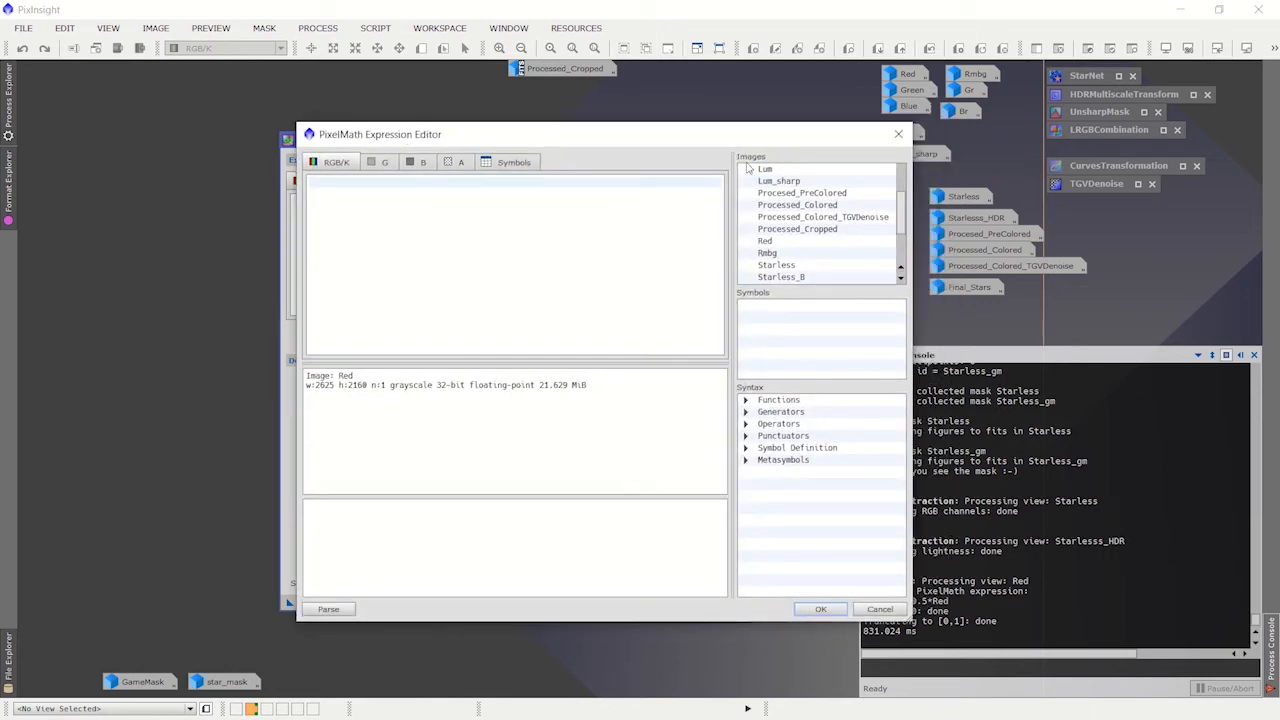
# Step: Build the RGB/K expression Red-0.25*(Blue+Green) from the image list and accept it into PixelMath
pyautogui.doubleClick(816, 245)
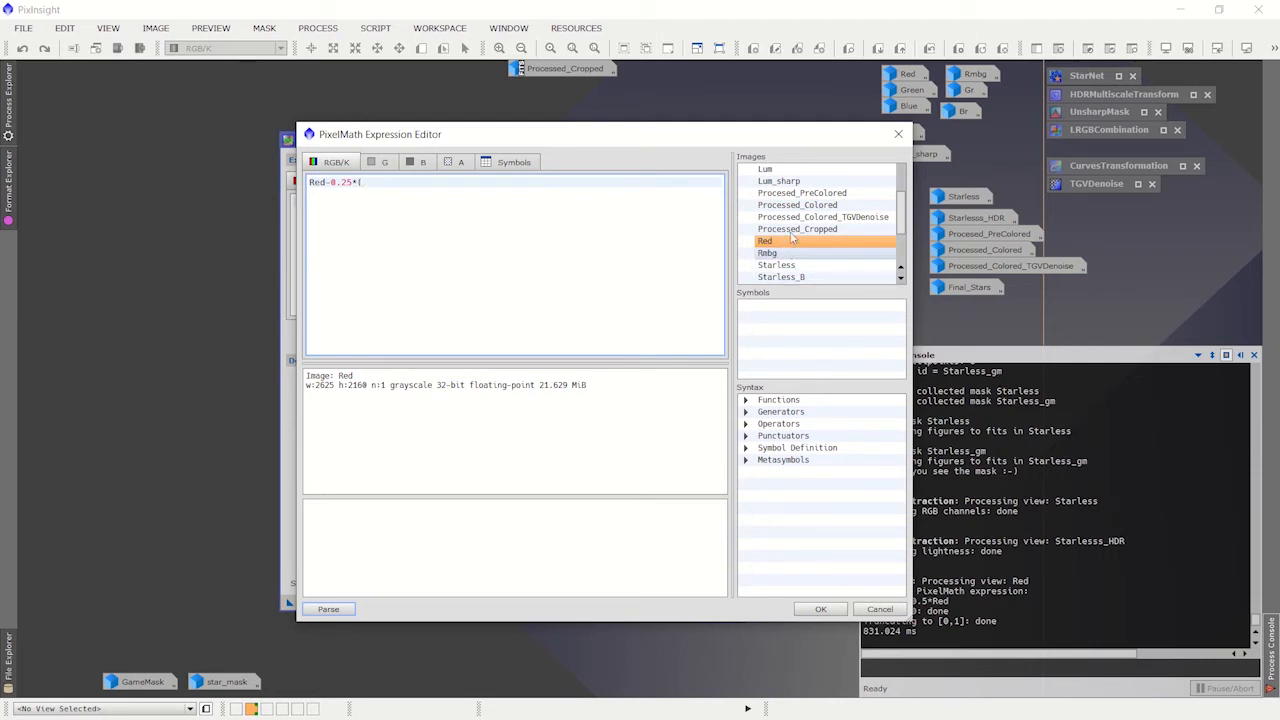
pyautogui.scroll(2, 803, 229)
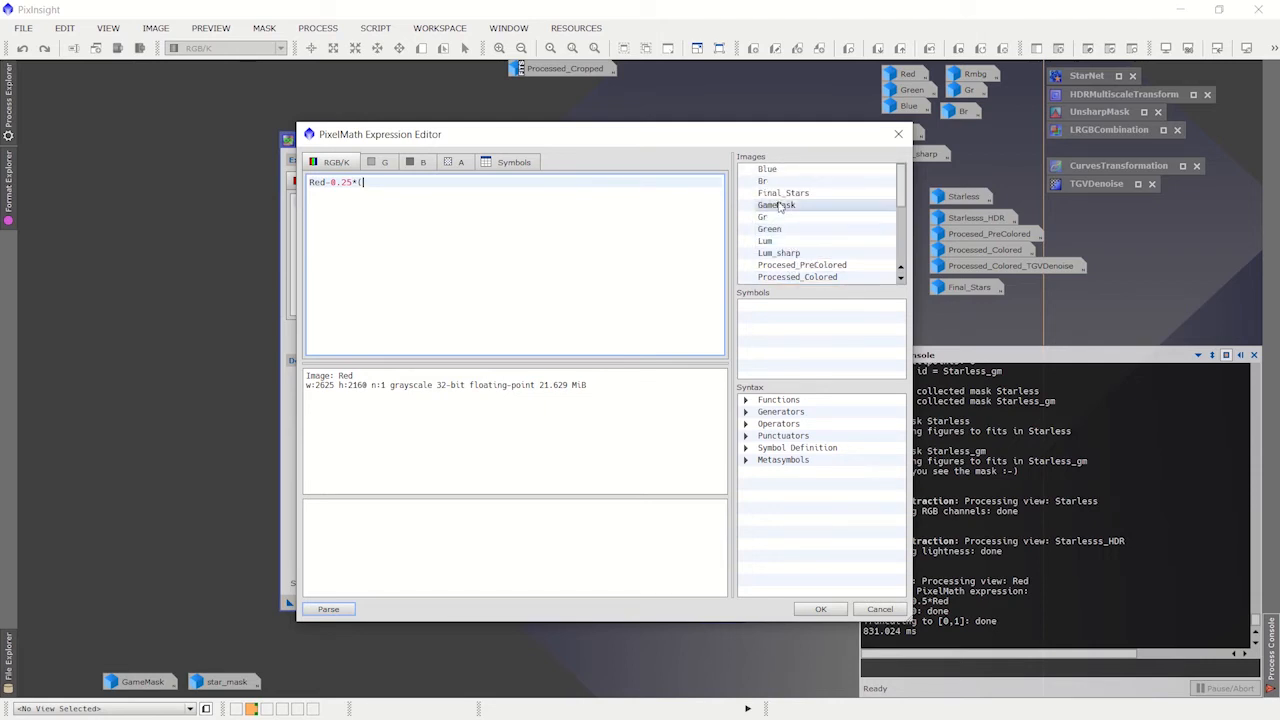
pyautogui.click(772, 170)
pyautogui.doubleClick(772, 170)
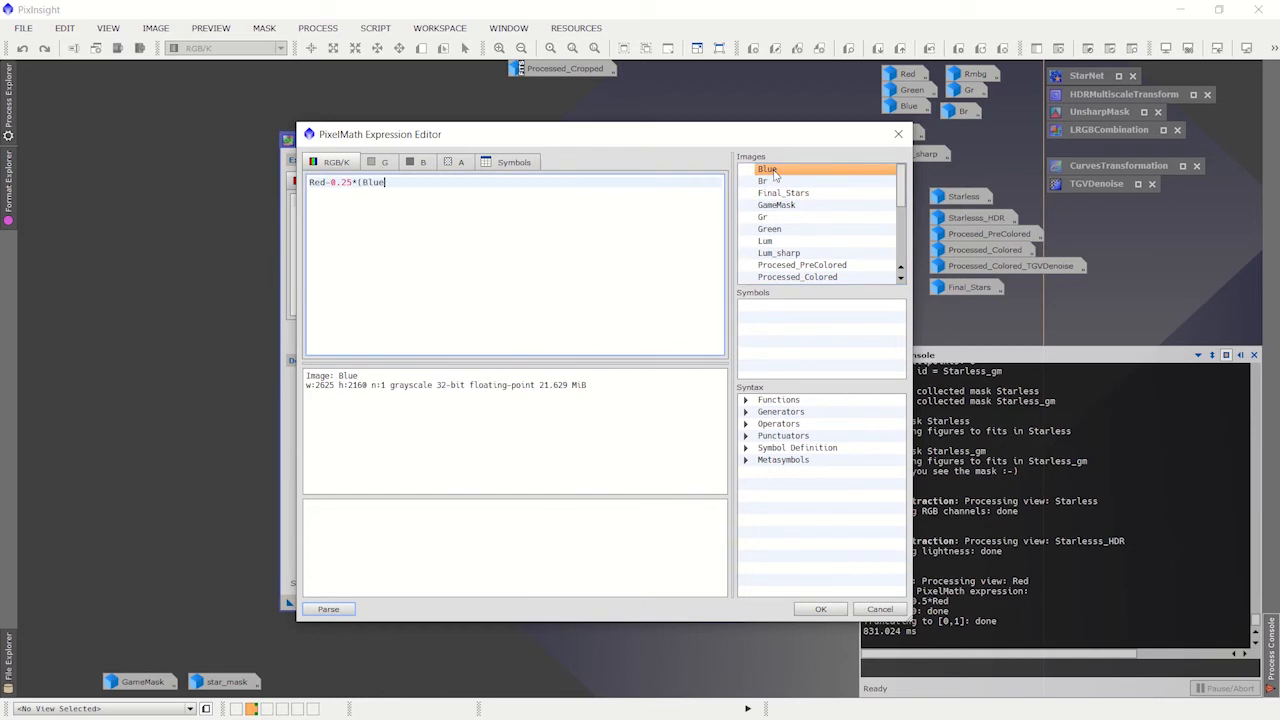
pyautogui.write('+')
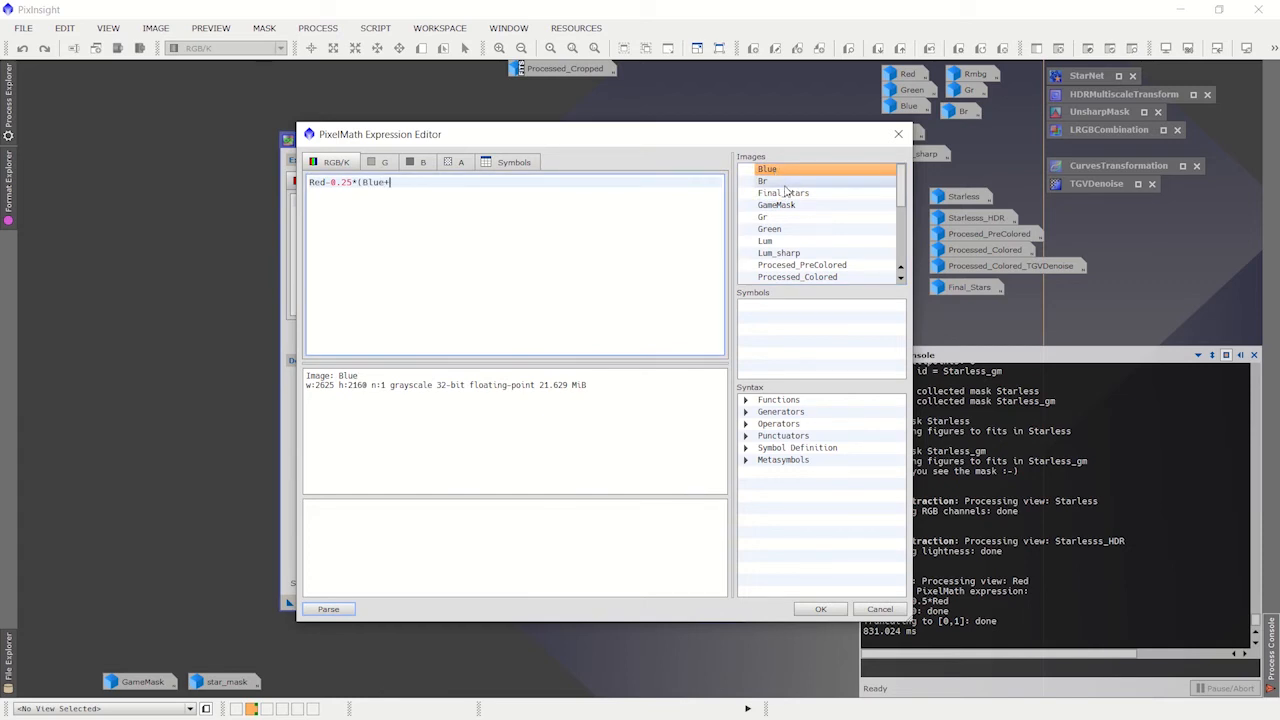
pyautogui.doubleClick(778, 231)
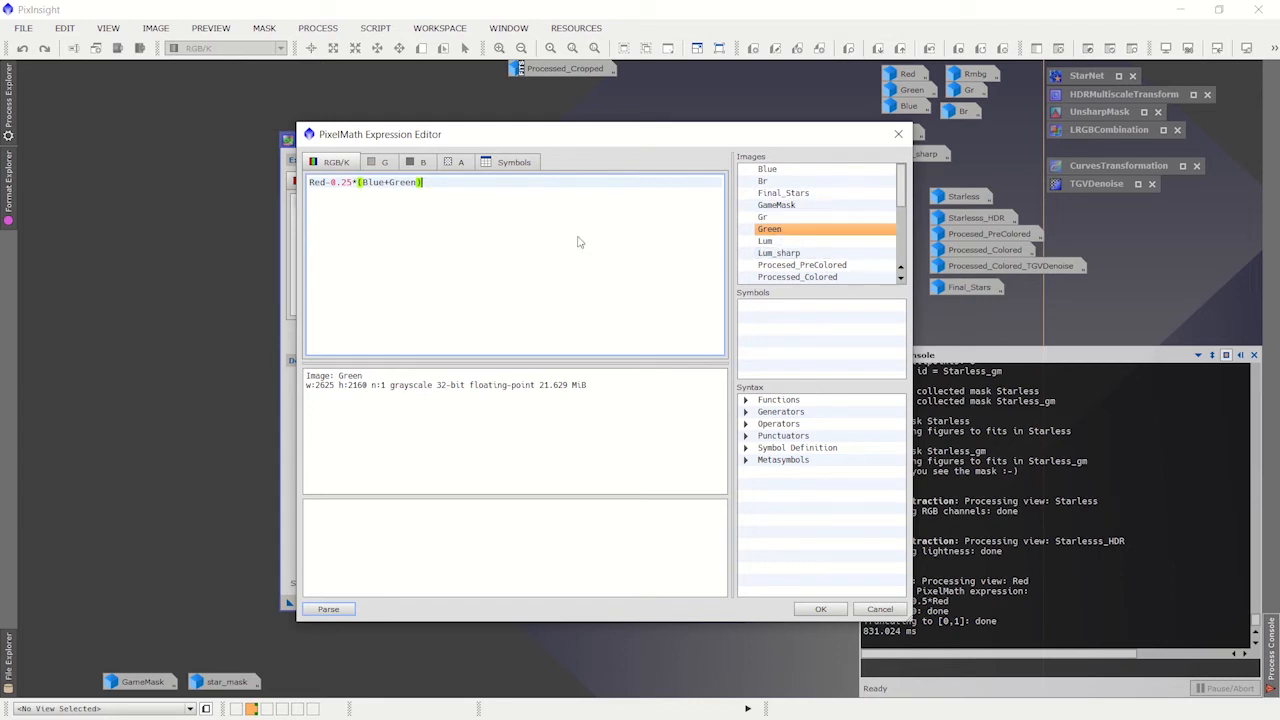
pyautogui.moveTo(561, 130); pyautogui.dragTo(532, 114)
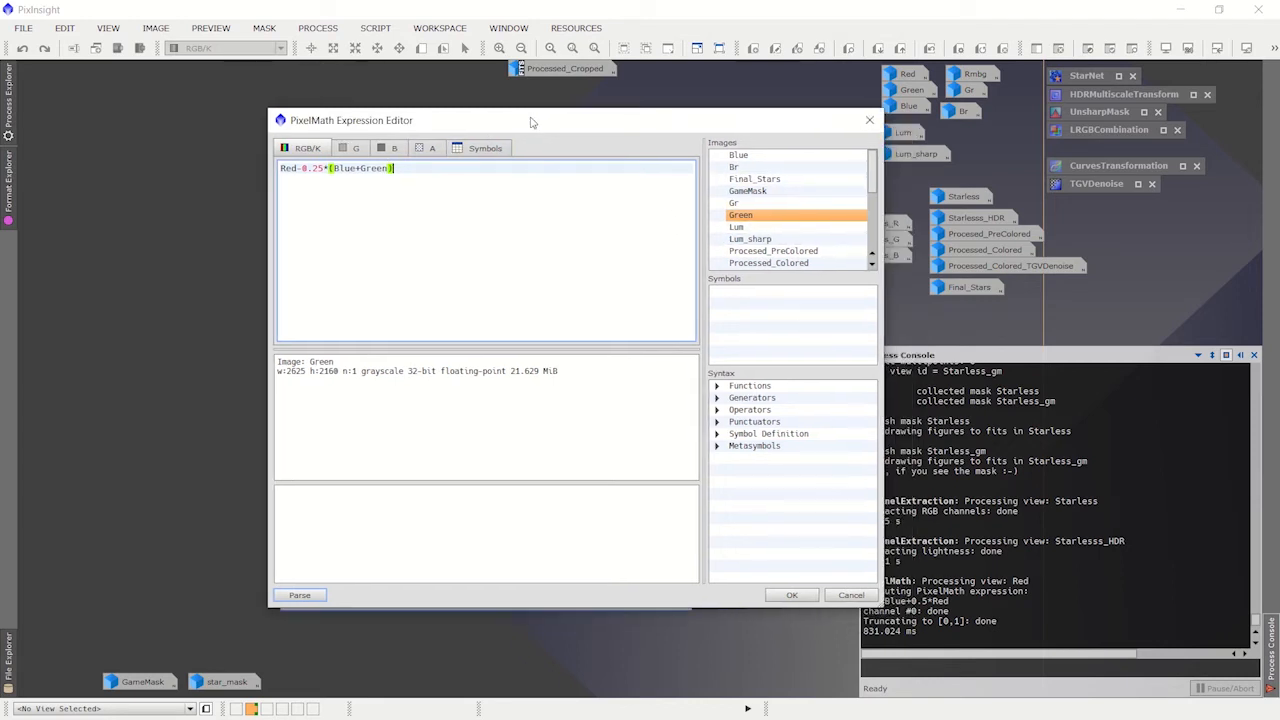
pyautogui.click(789, 597)
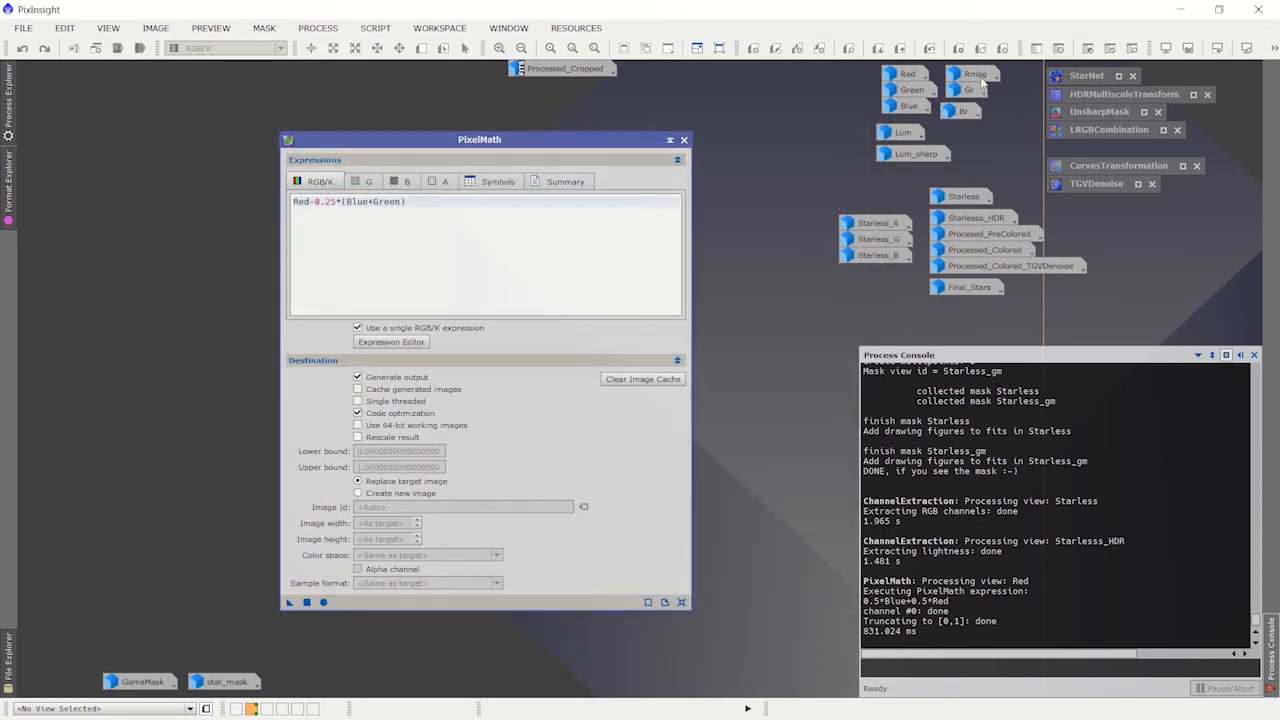
# Step: Generate a new grayscale image with the id Rmbg from the current PixelMath expression, with the Red image opened as the target
pyautogui.click(368, 493)
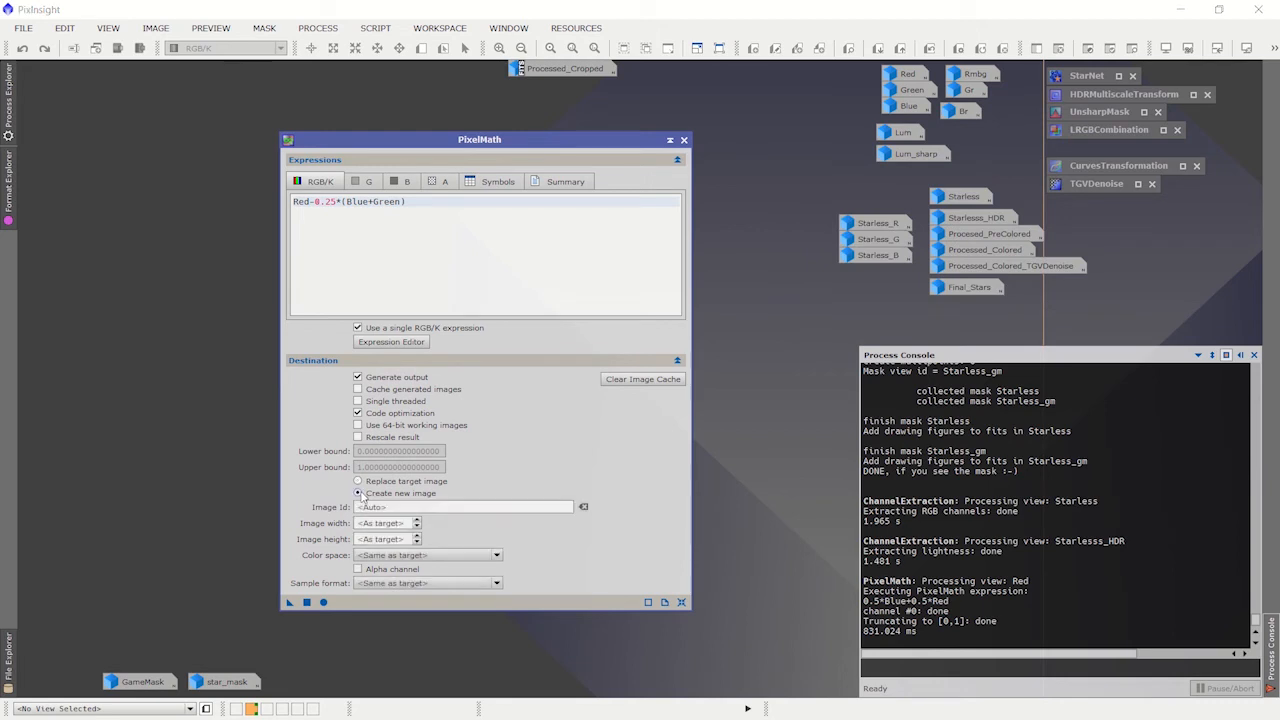
pyautogui.moveTo(985, 75)
pyautogui.click(375, 507)
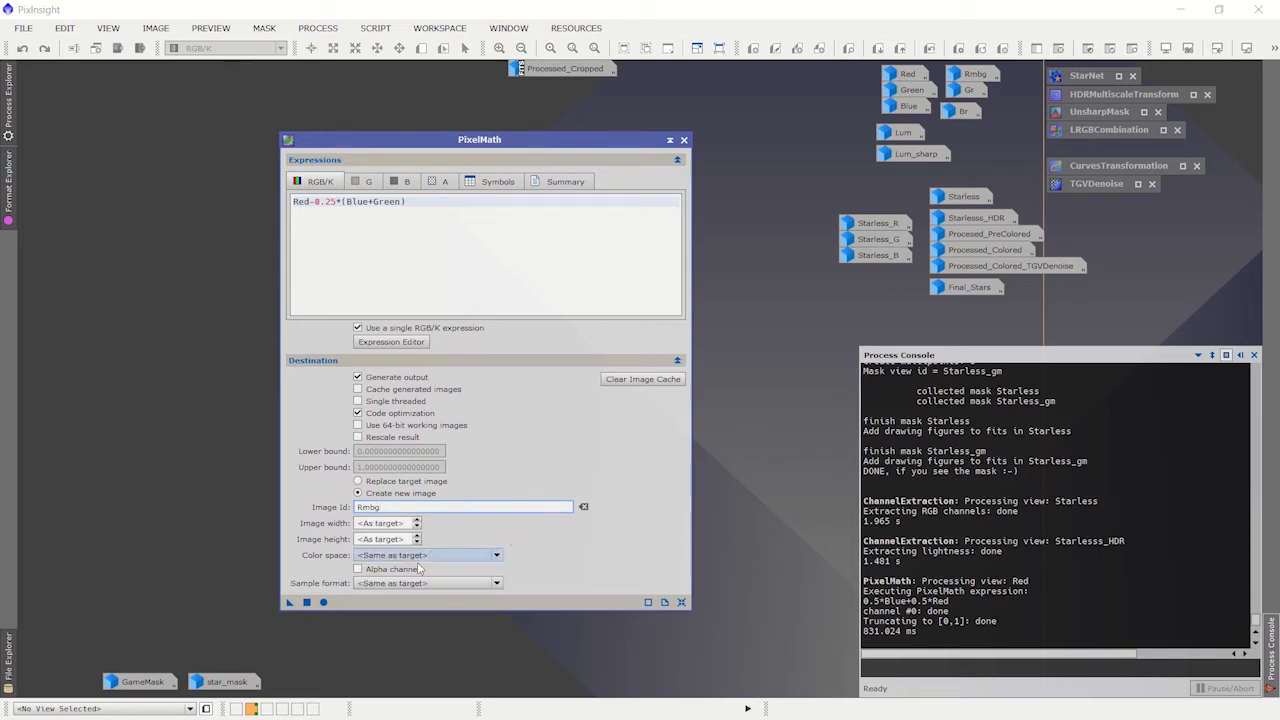
pyautogui.click(420, 556)
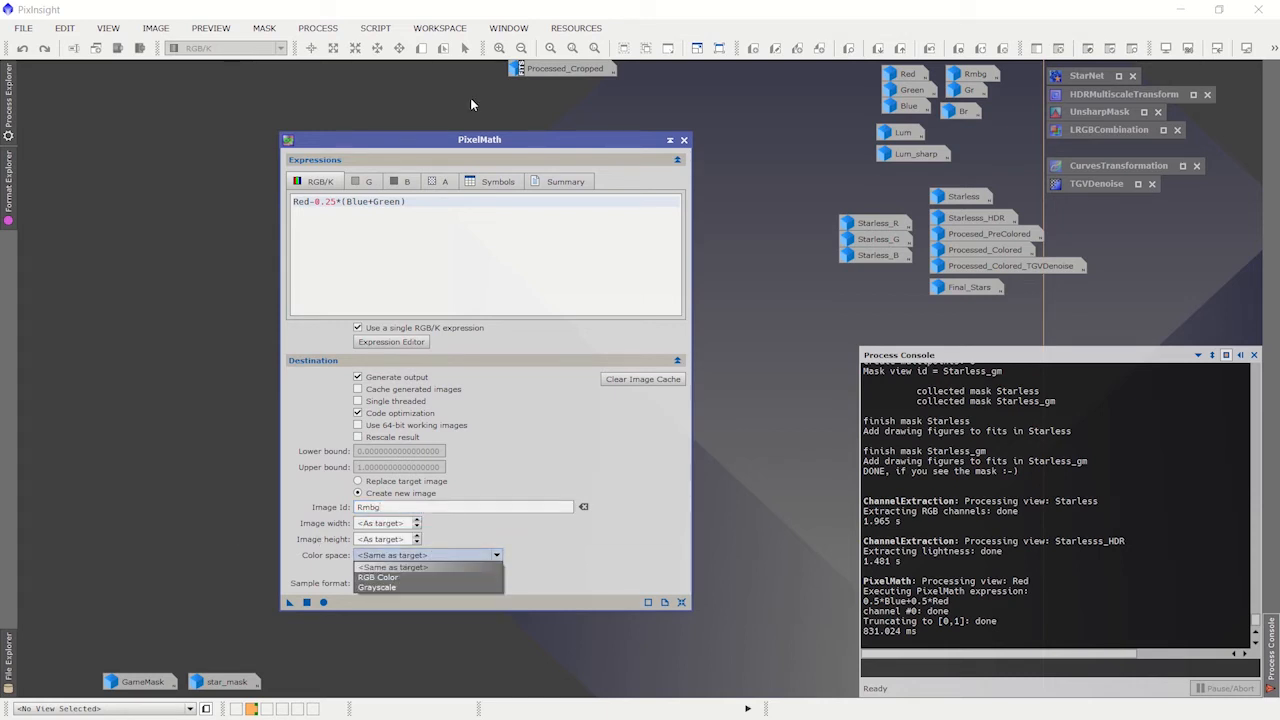
pyautogui.click(912, 76)
pyautogui.doubleClick(908, 76)
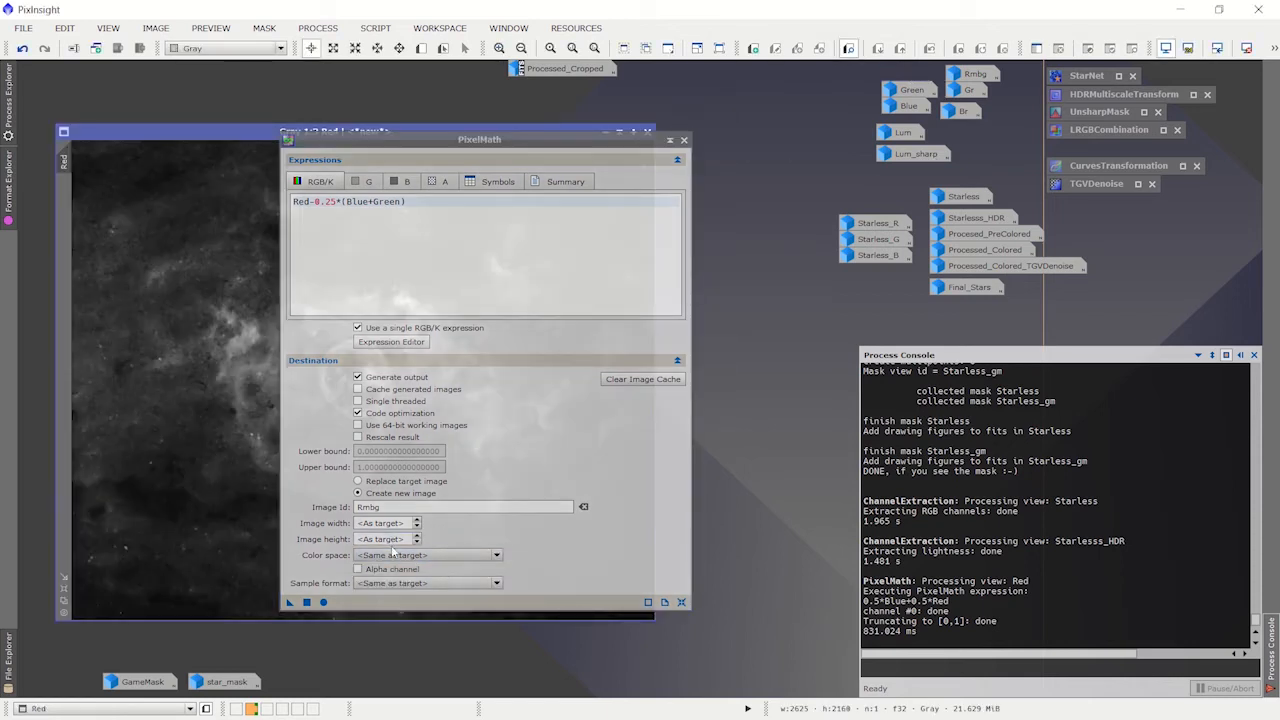
pyautogui.click(415, 556)
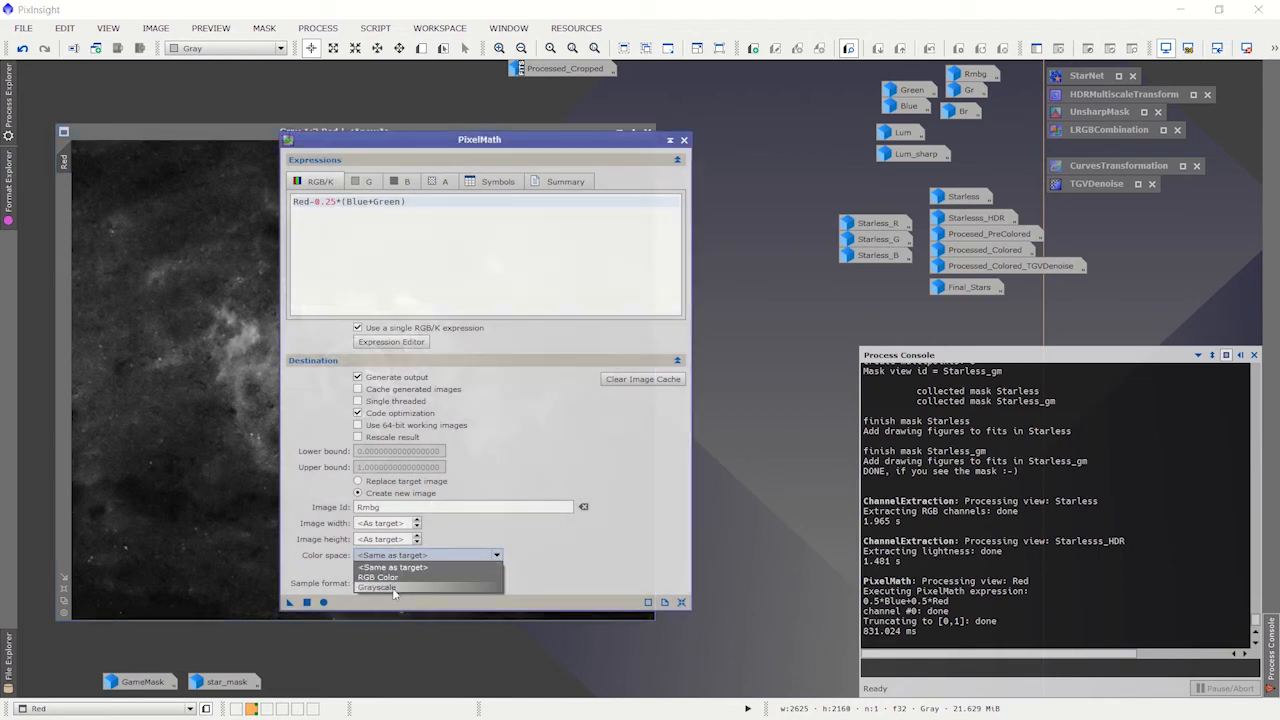
pyautogui.click(392, 590)
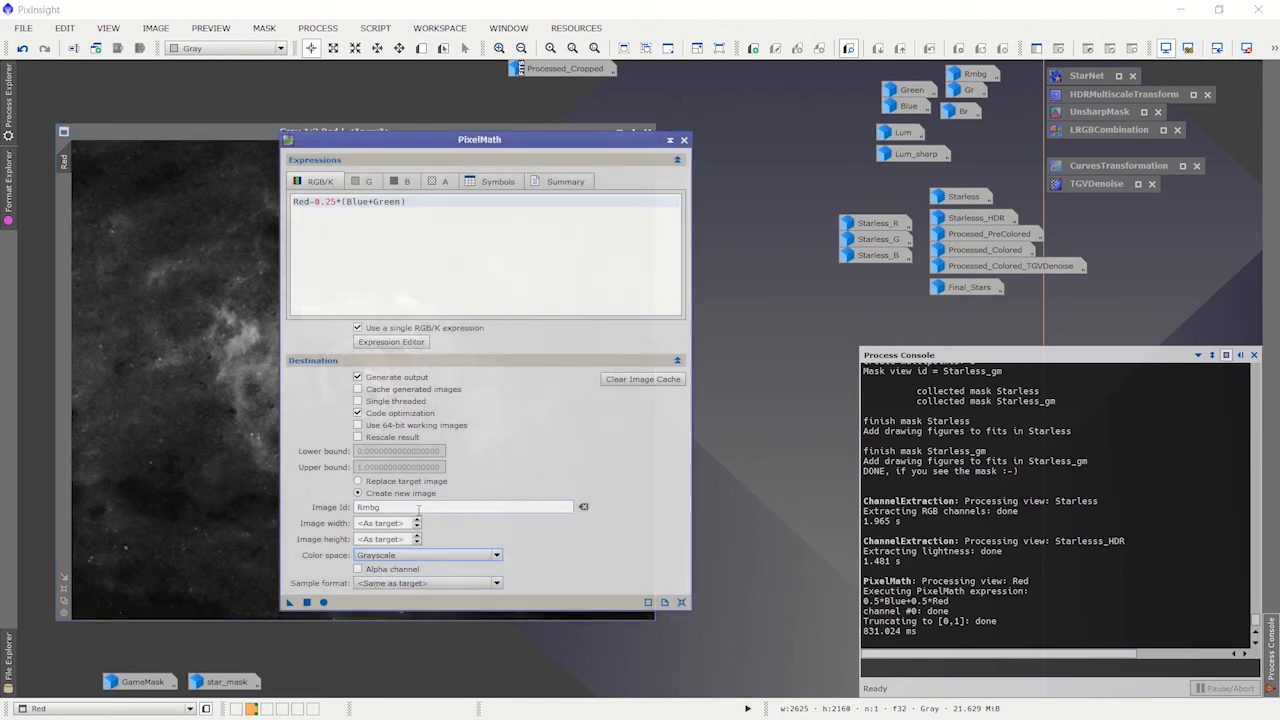
pyautogui.click(307, 603)
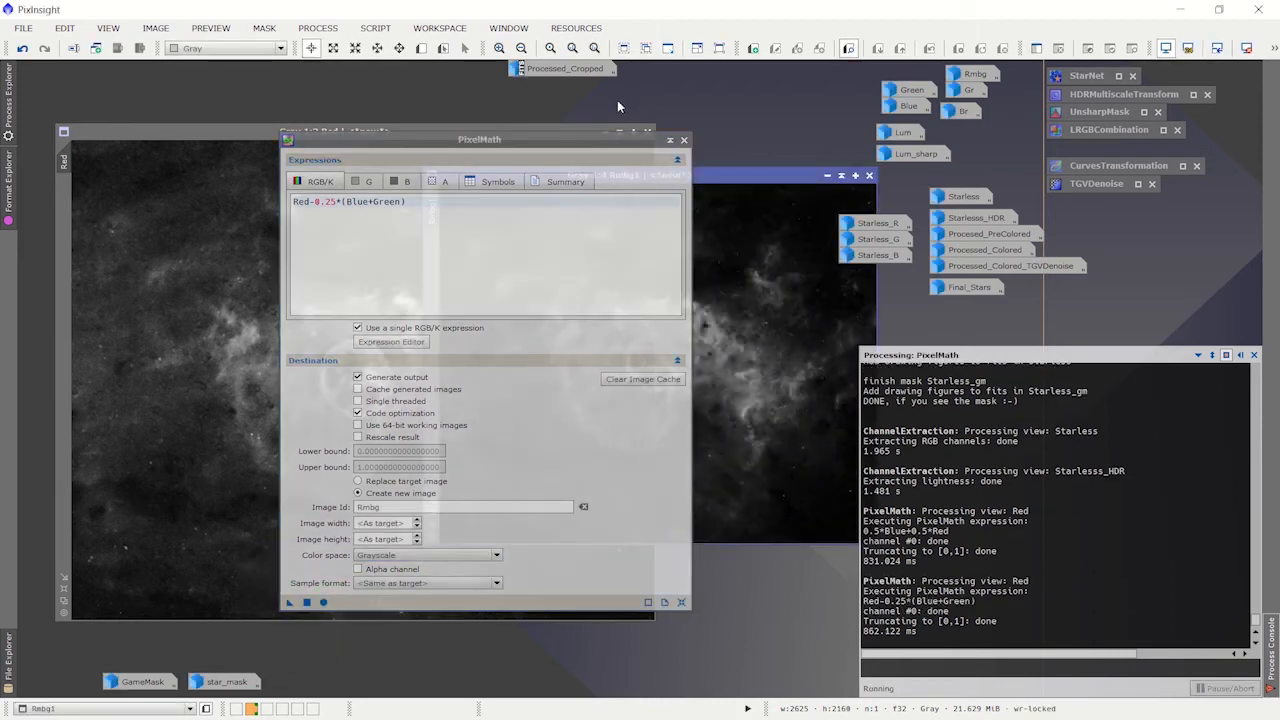
# Step: Iconize PixelMath and set the new Rmbg image to 1:3 zoom to view it against Red
pyautogui.moveTo(552, 139); pyautogui.dragTo(291, 291)
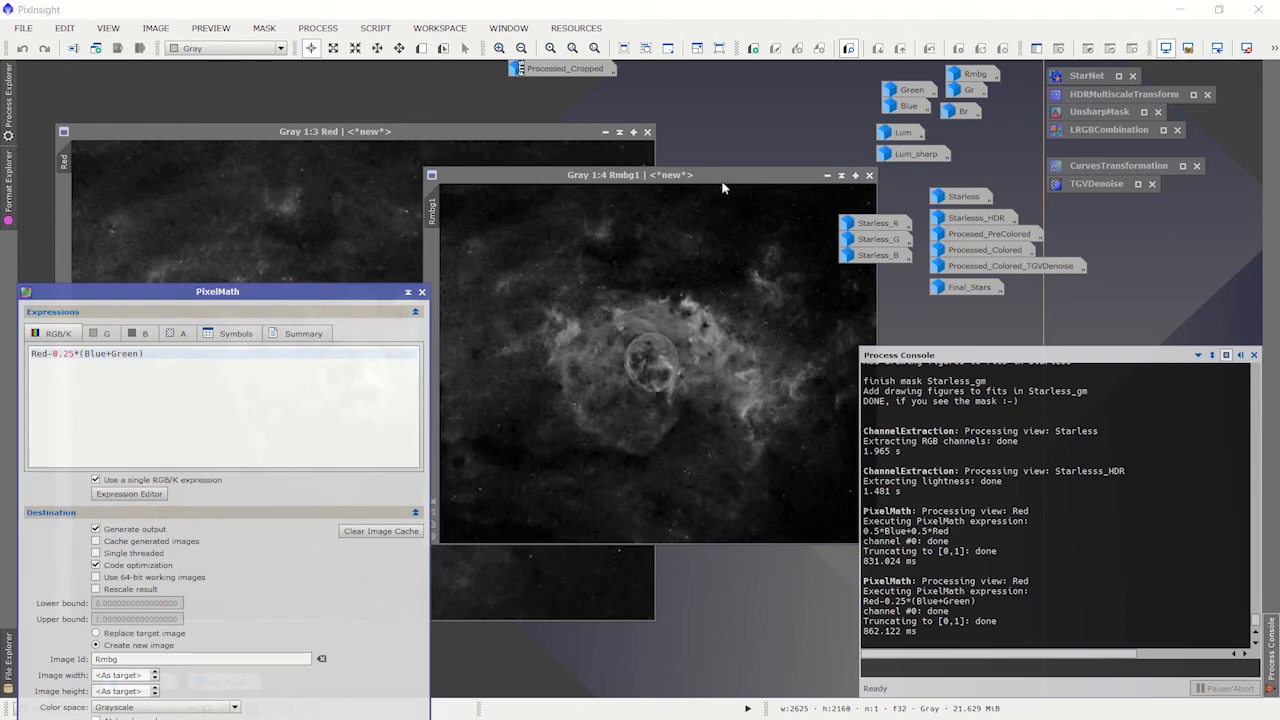
pyautogui.click(632, 208)
pyautogui.moveTo(632, 208); pyautogui.dragTo(626, 206)
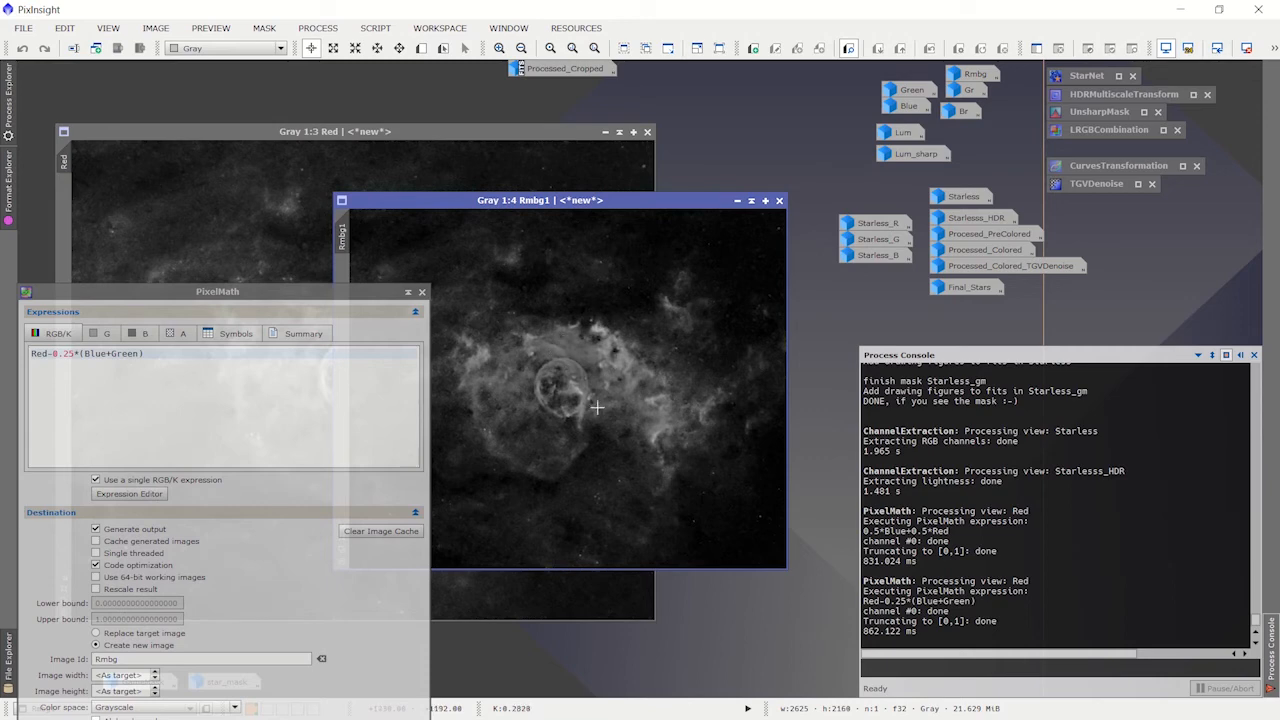
pyautogui.click(408, 292)
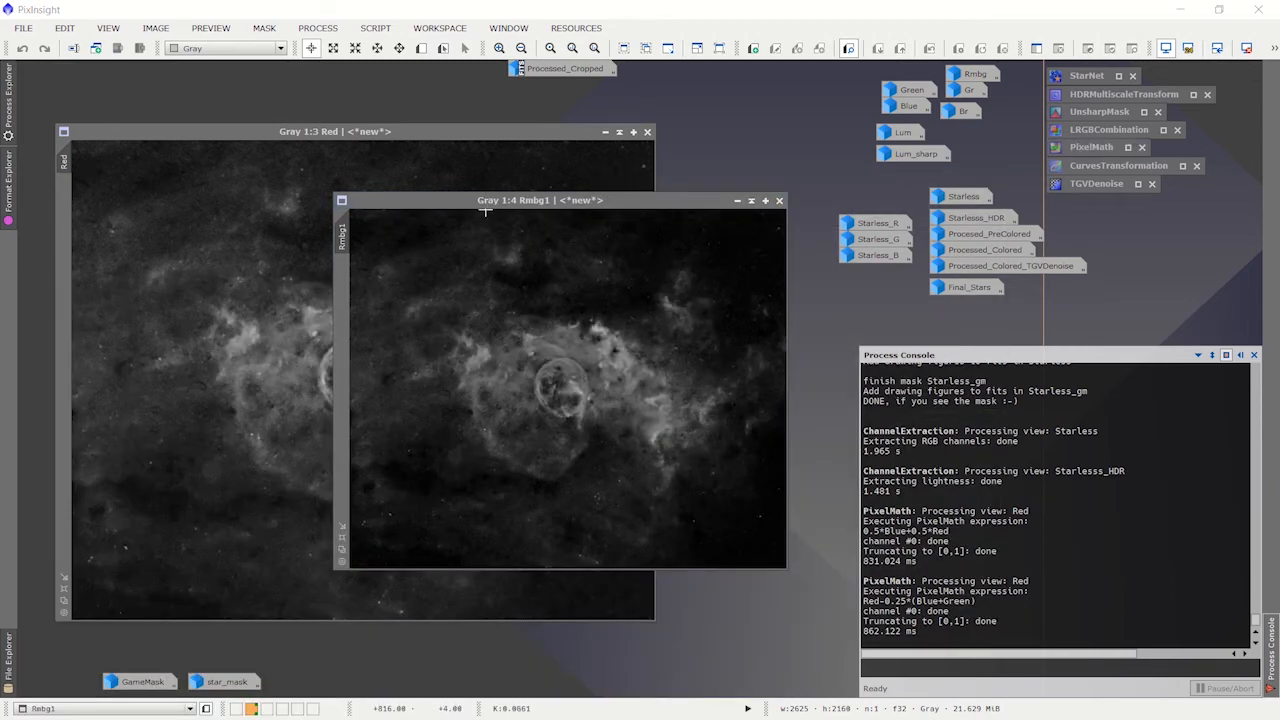
pyautogui.click(487, 203)
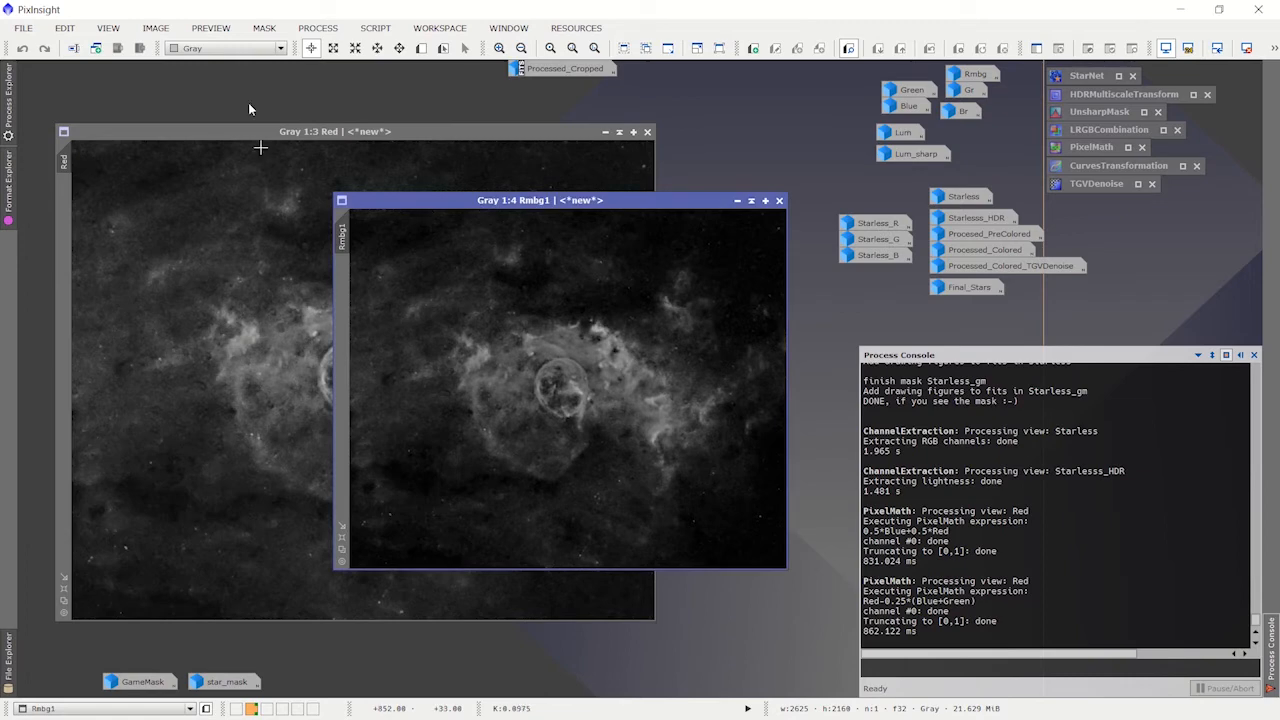
pyautogui.click(107, 28)
pyautogui.click(161, 243)
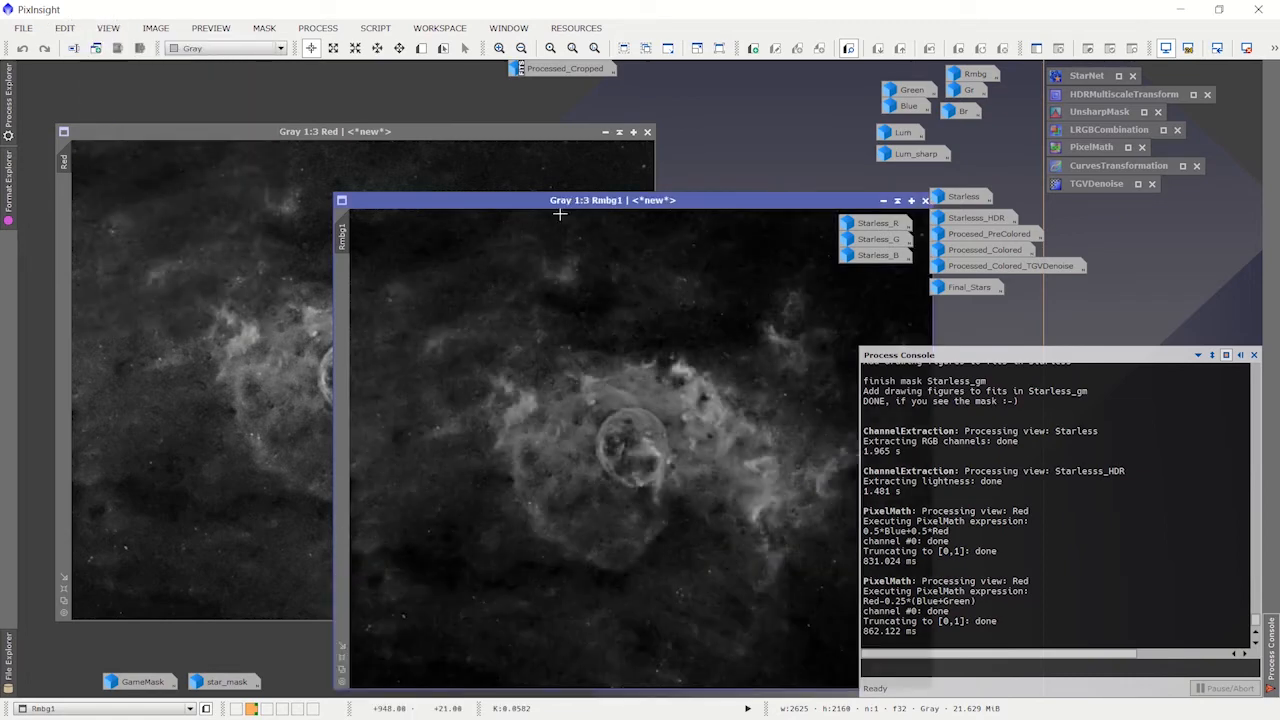
# Step: Place the new Rmbg image over Red for comparison, close it, and iconize Red
pyautogui.moveTo(562, 205); pyautogui.dragTo(366, 164)
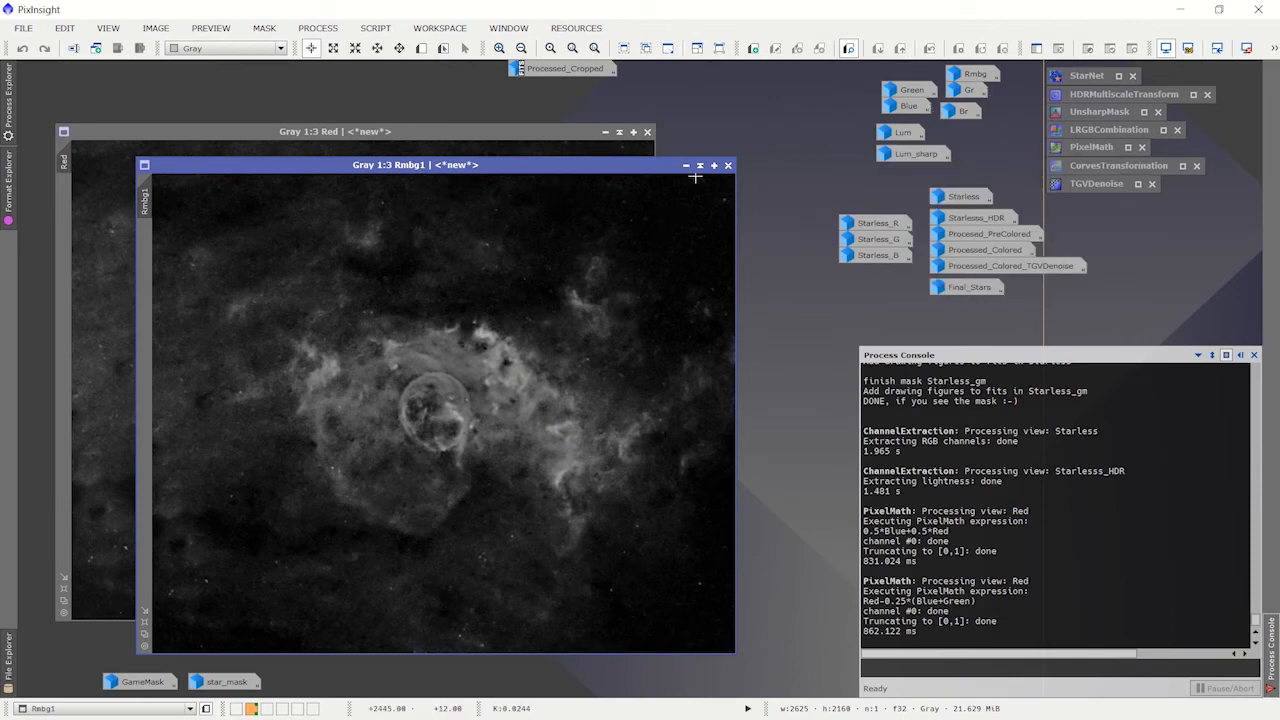
pyautogui.click(729, 166)
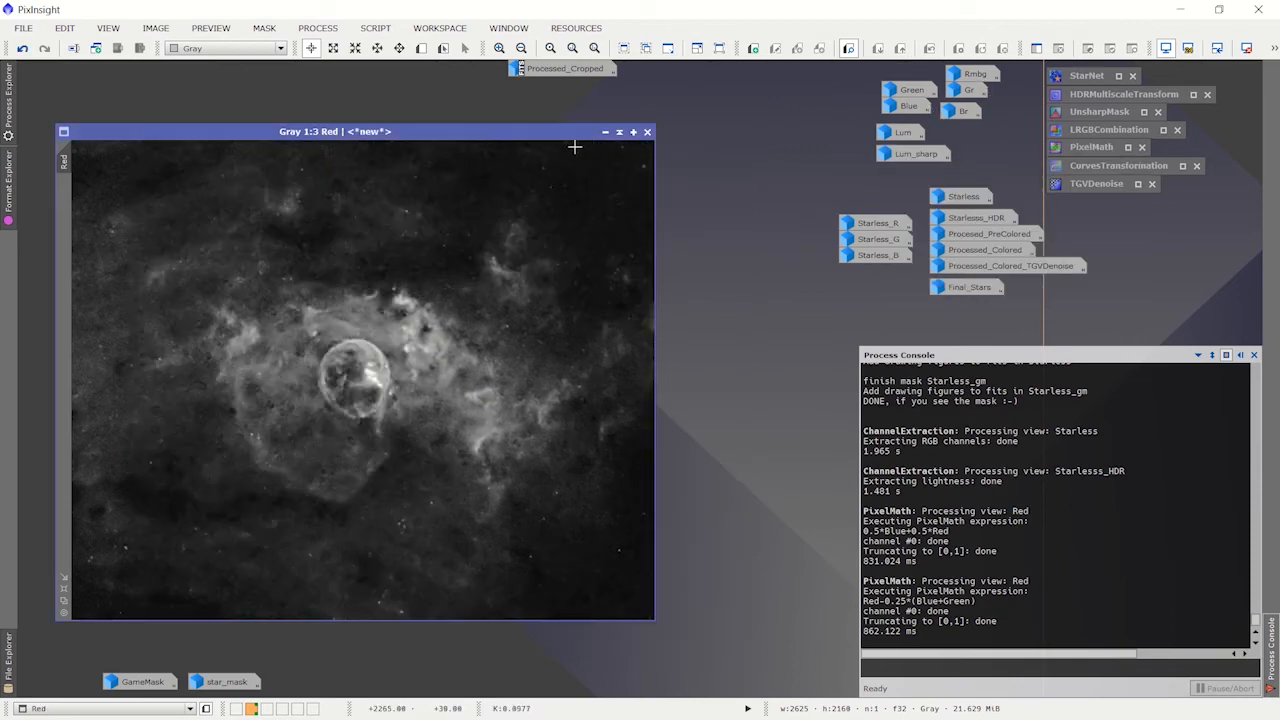
pyautogui.click(606, 133)
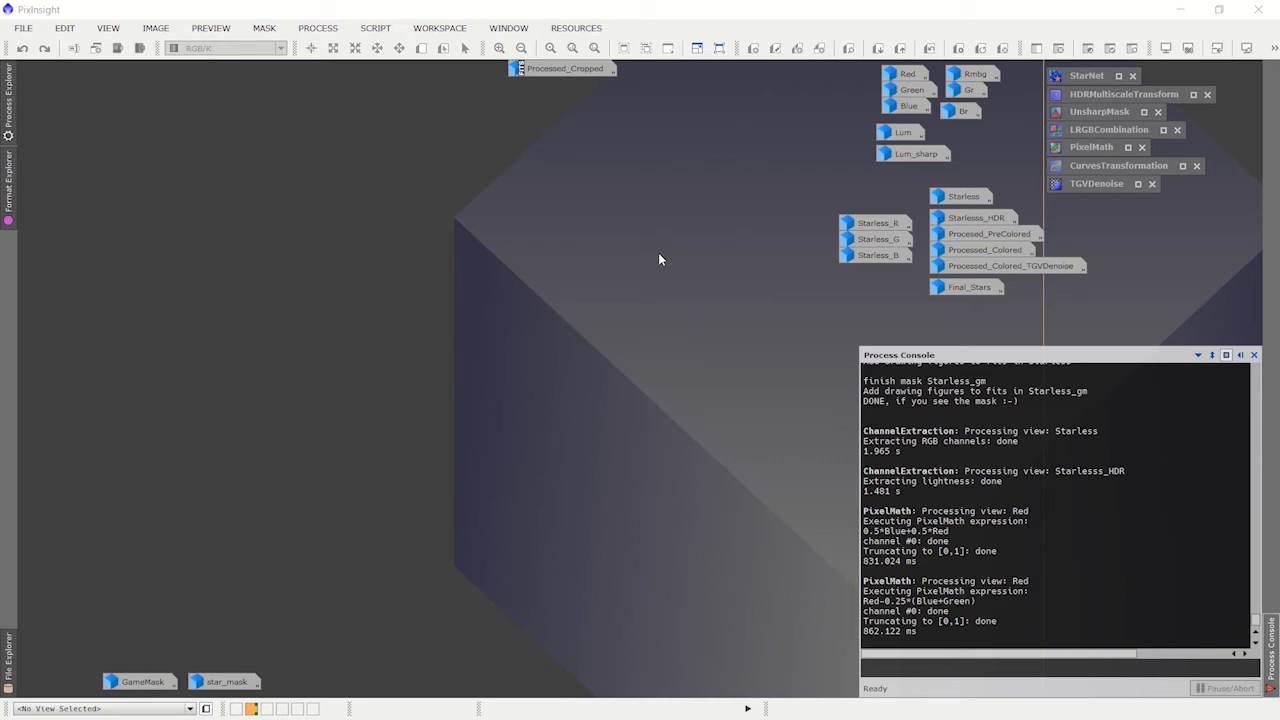
# Step: Restore and reset PixelMath, switch it to separate channel expressions, and open its Expression Editor
pyautogui.doubleClick(1092, 147)
pyautogui.moveTo(322, 252); pyautogui.dragTo(614, 134)
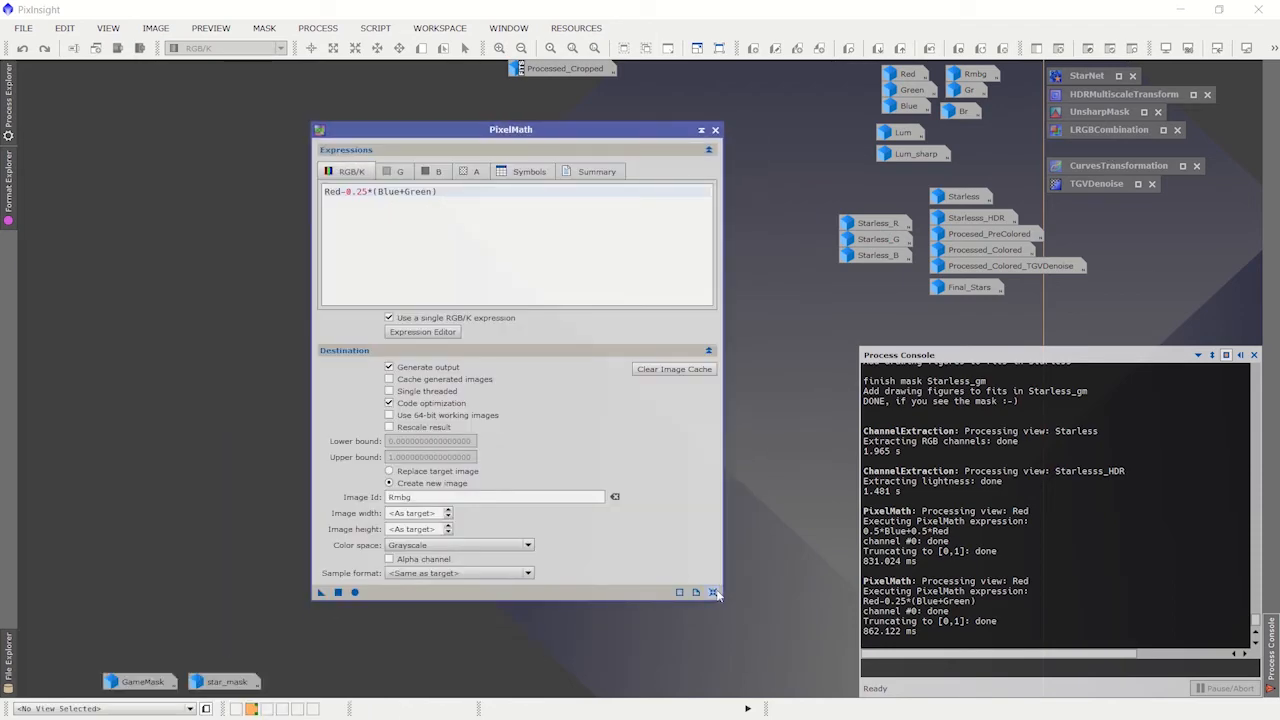
pyautogui.click(714, 592)
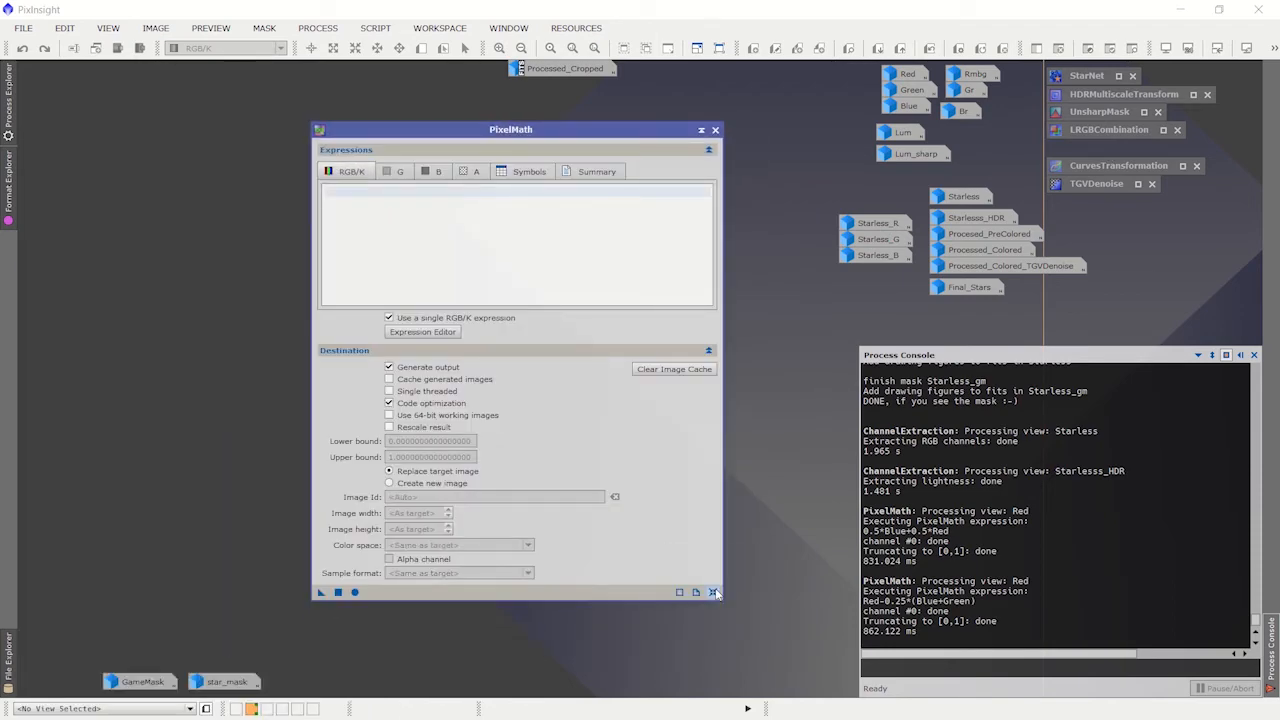
pyautogui.click(389, 318)
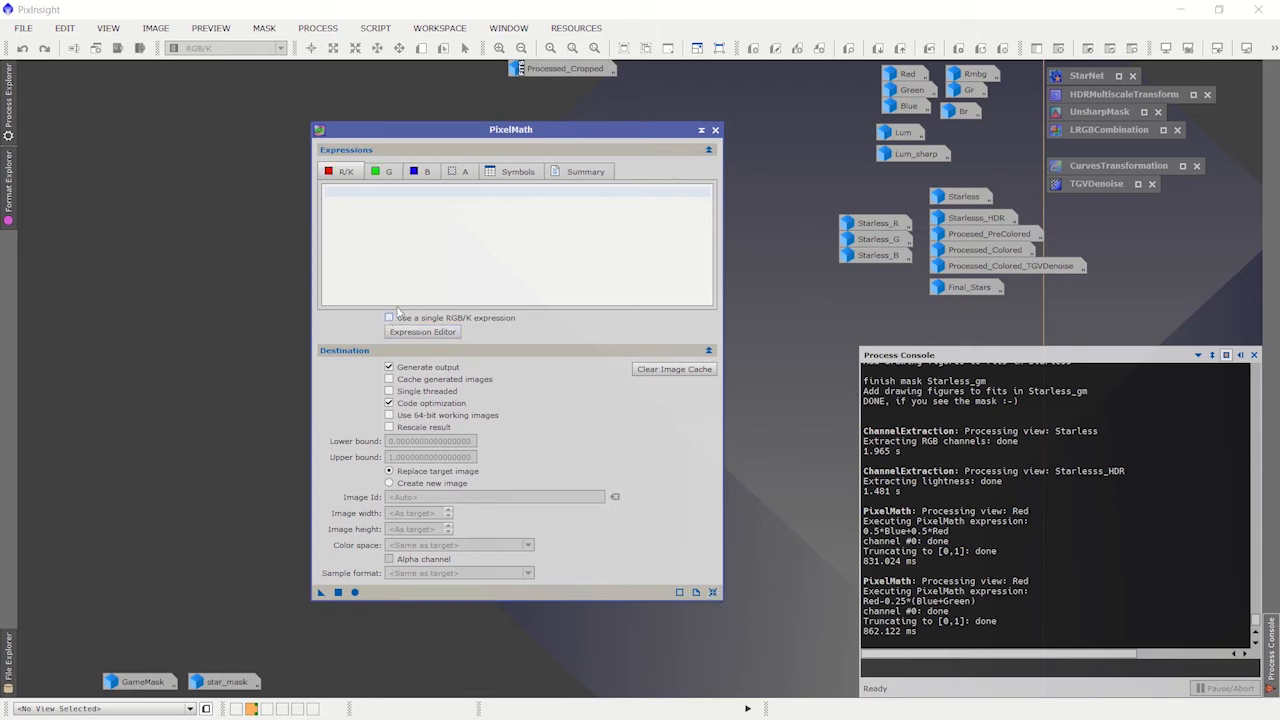
pyautogui.click(423, 332)
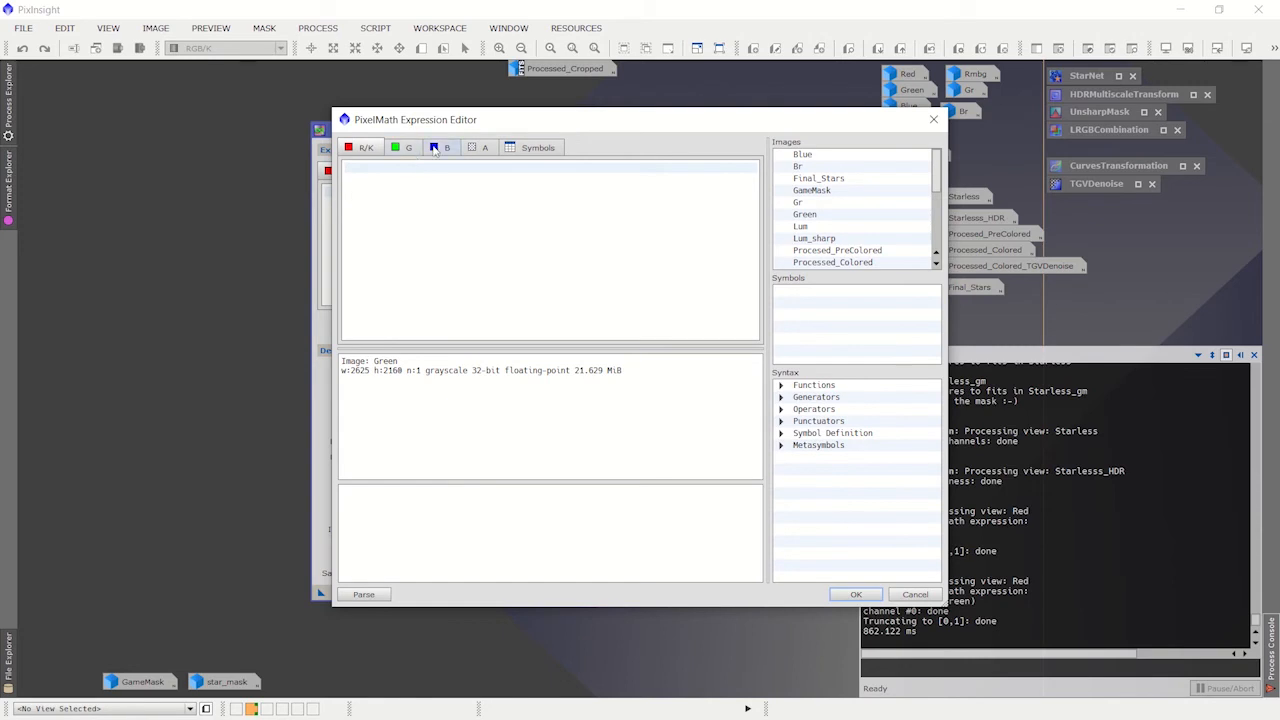
pyautogui.moveTo(471, 120); pyautogui.dragTo(351, 151)
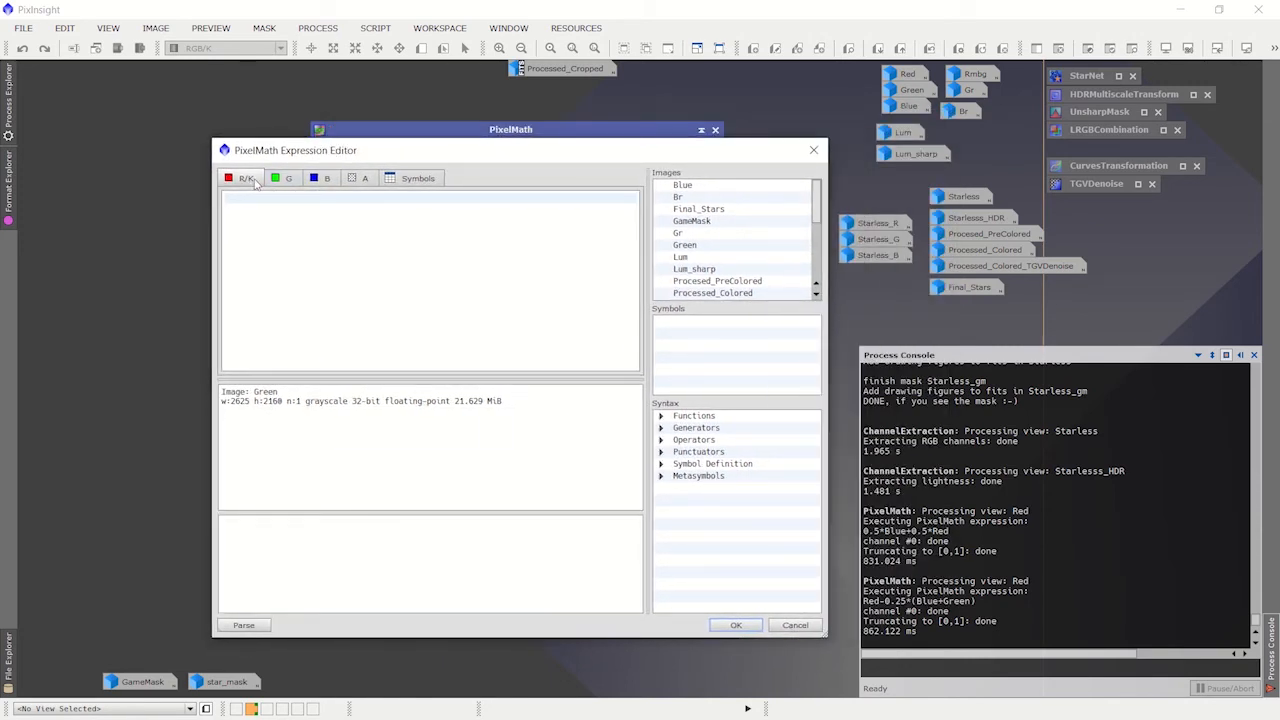
# Step: Enter 0.75*Rmbg+0.25*Gr as the R/K channel expression, inserting Rmbg and Gr from the image list
pyautogui.click(288, 206)
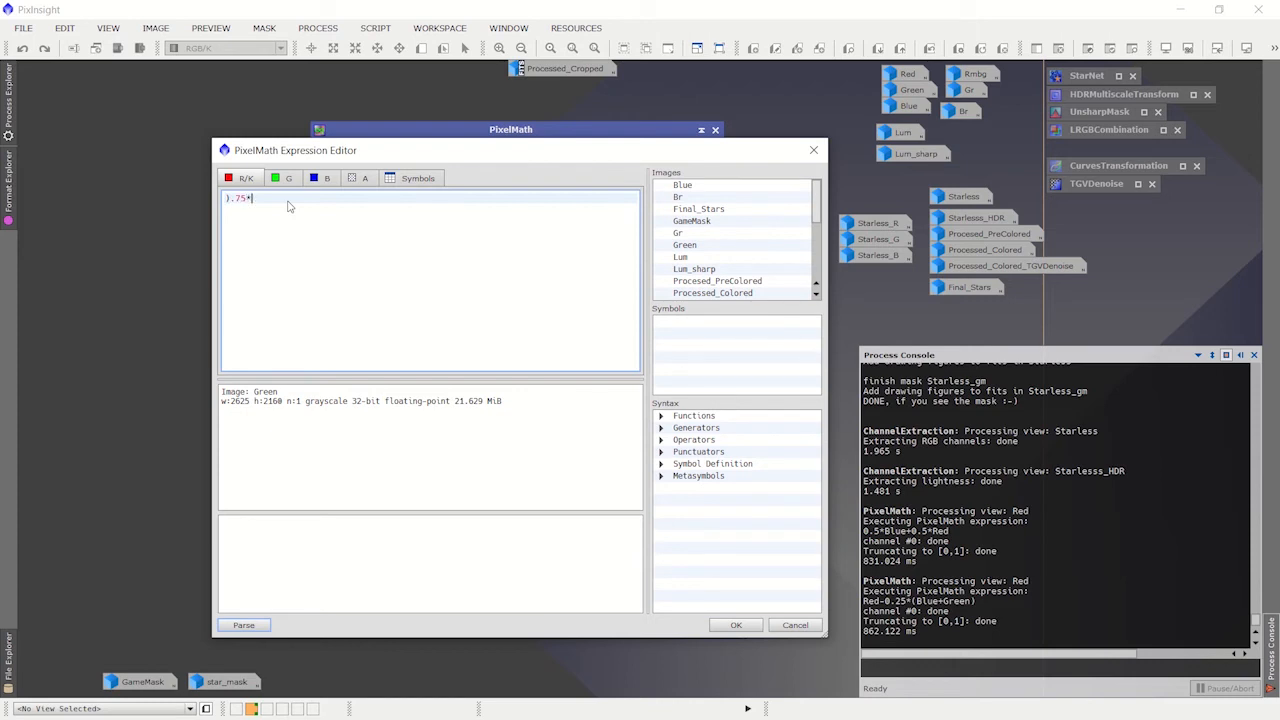
pyautogui.moveTo(232, 197); pyautogui.dragTo(238, 197)
pyautogui.press('BackSpace')
pyautogui.write('0.')
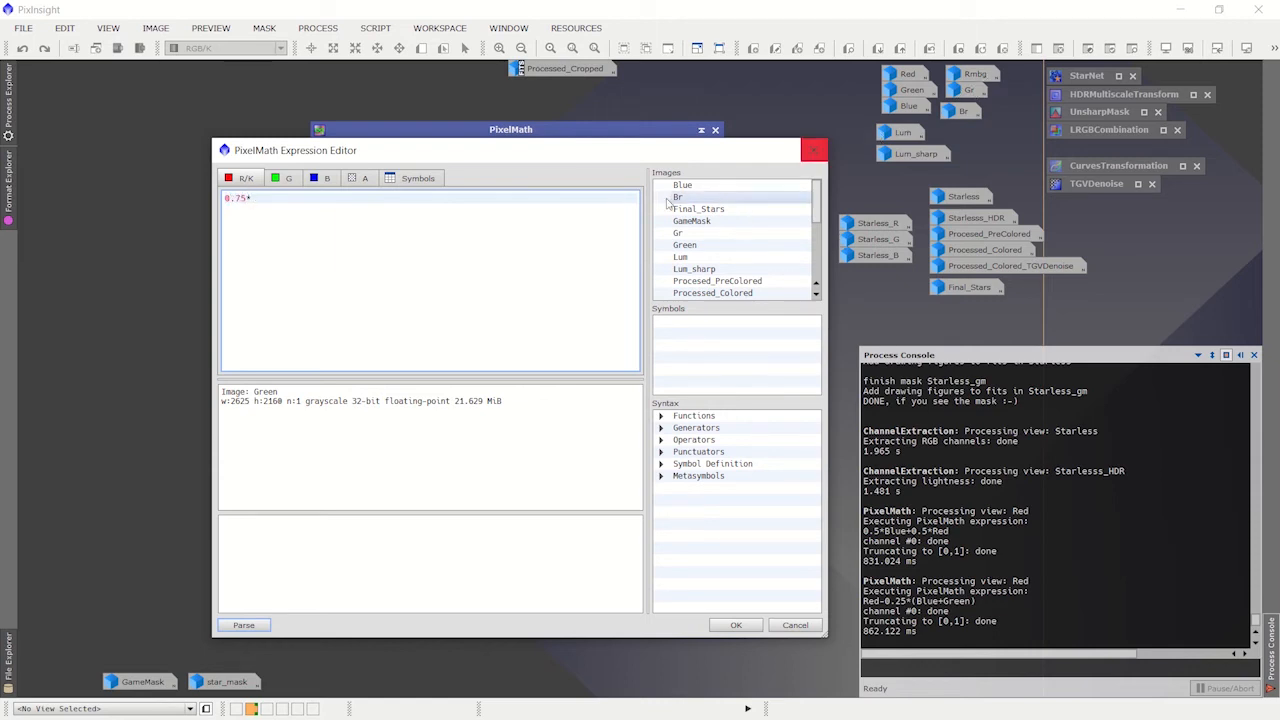
pyautogui.scroll(-2, 722, 251)
pyautogui.scroll(-2, 722, 251)
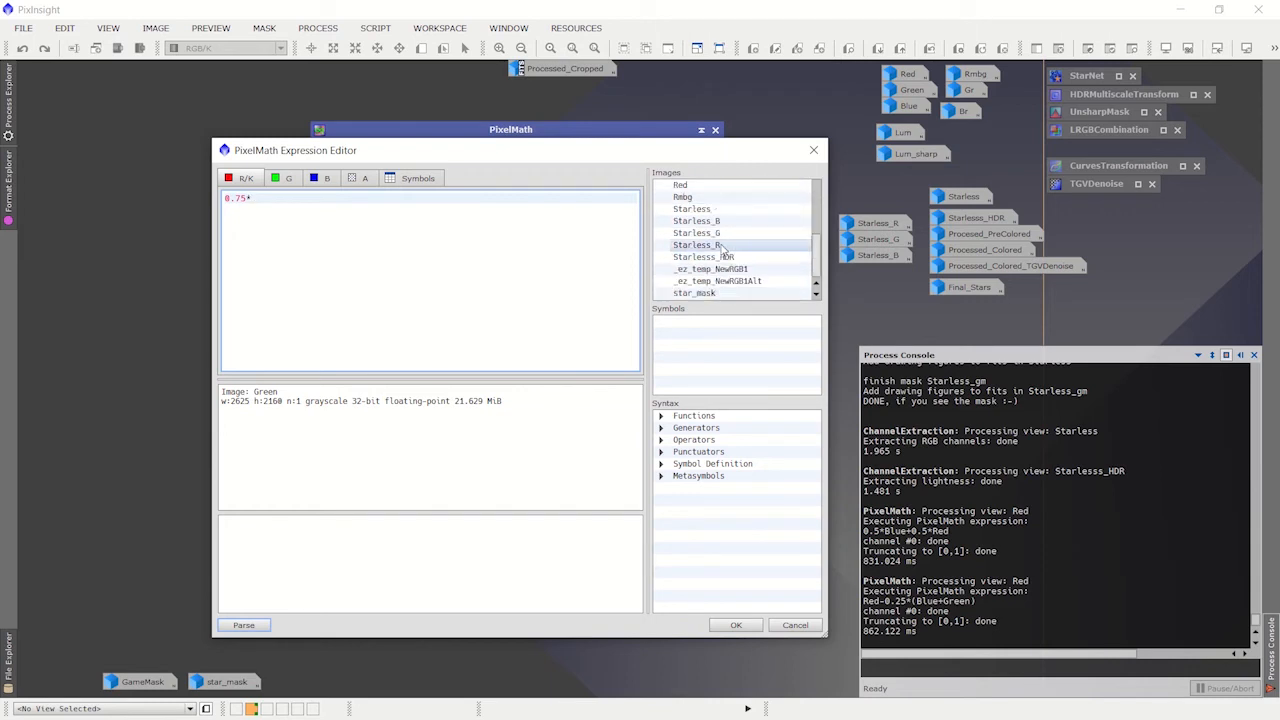
pyautogui.scroll(1, 705, 243)
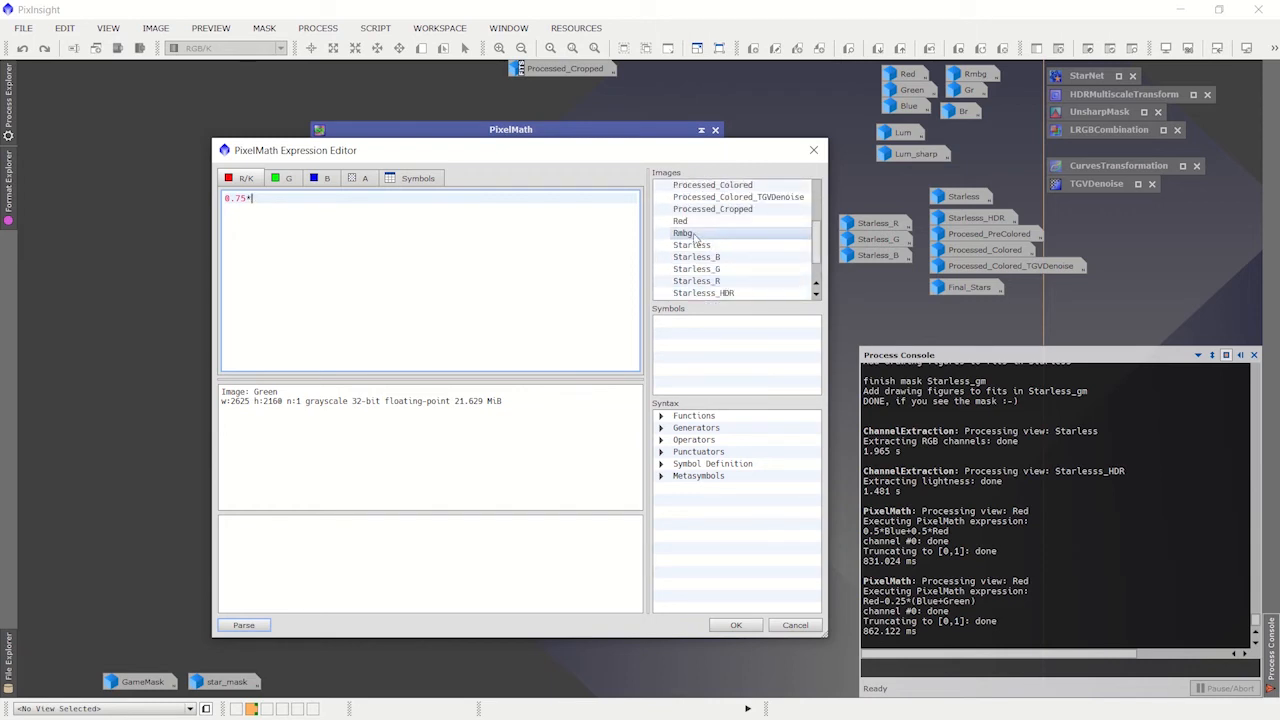
pyautogui.doubleClick(684, 233)
pyautogui.write('+')
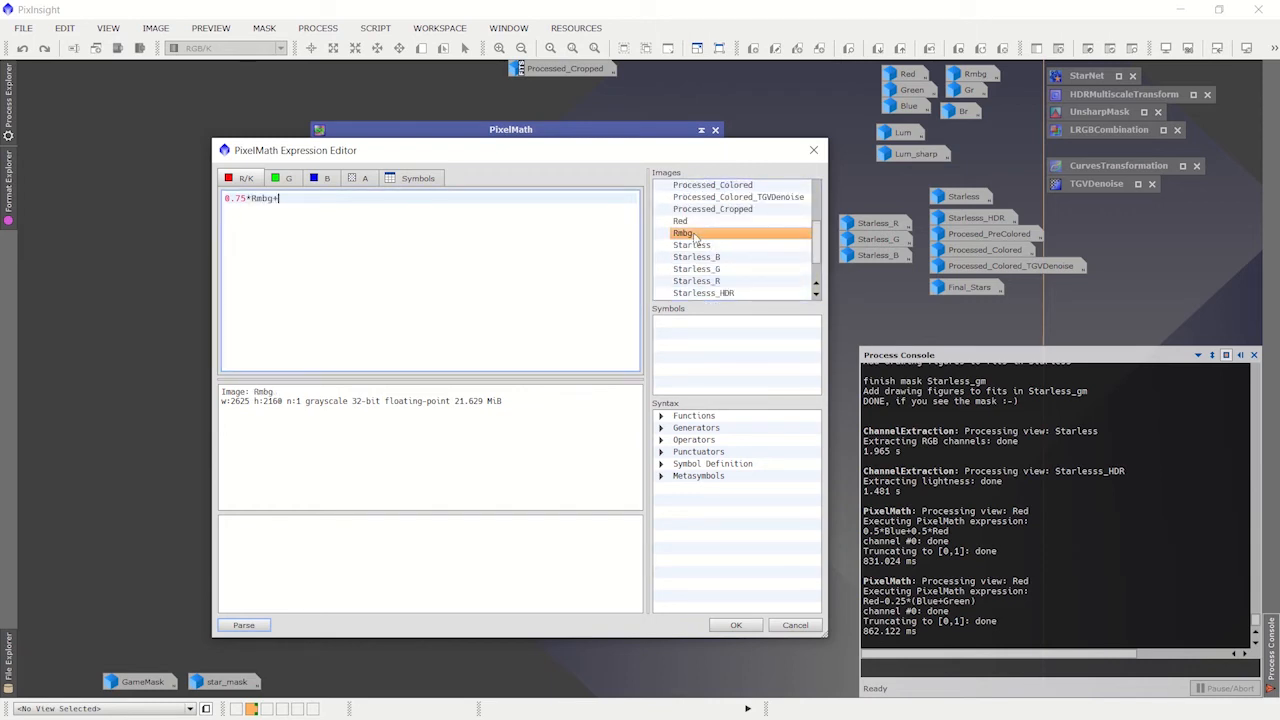
pyautogui.write('0.25*')
pyautogui.scroll(1, 705, 250)
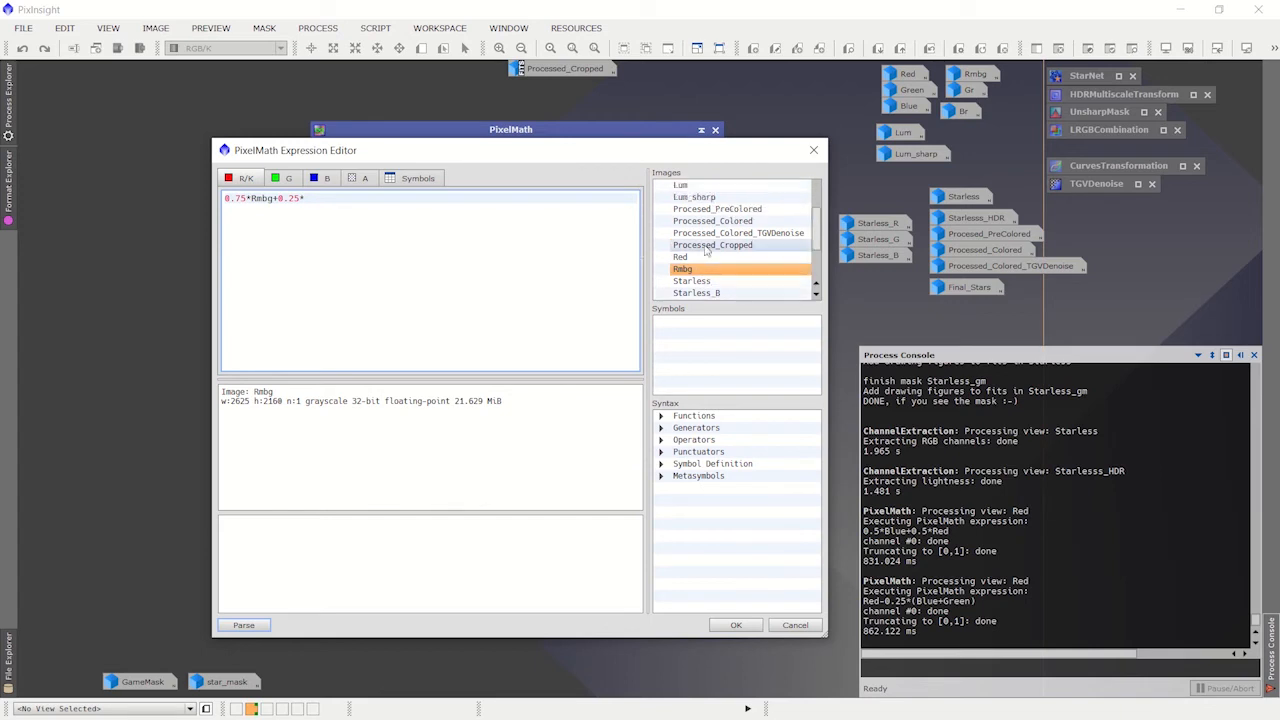
pyautogui.scroll(2, 705, 250)
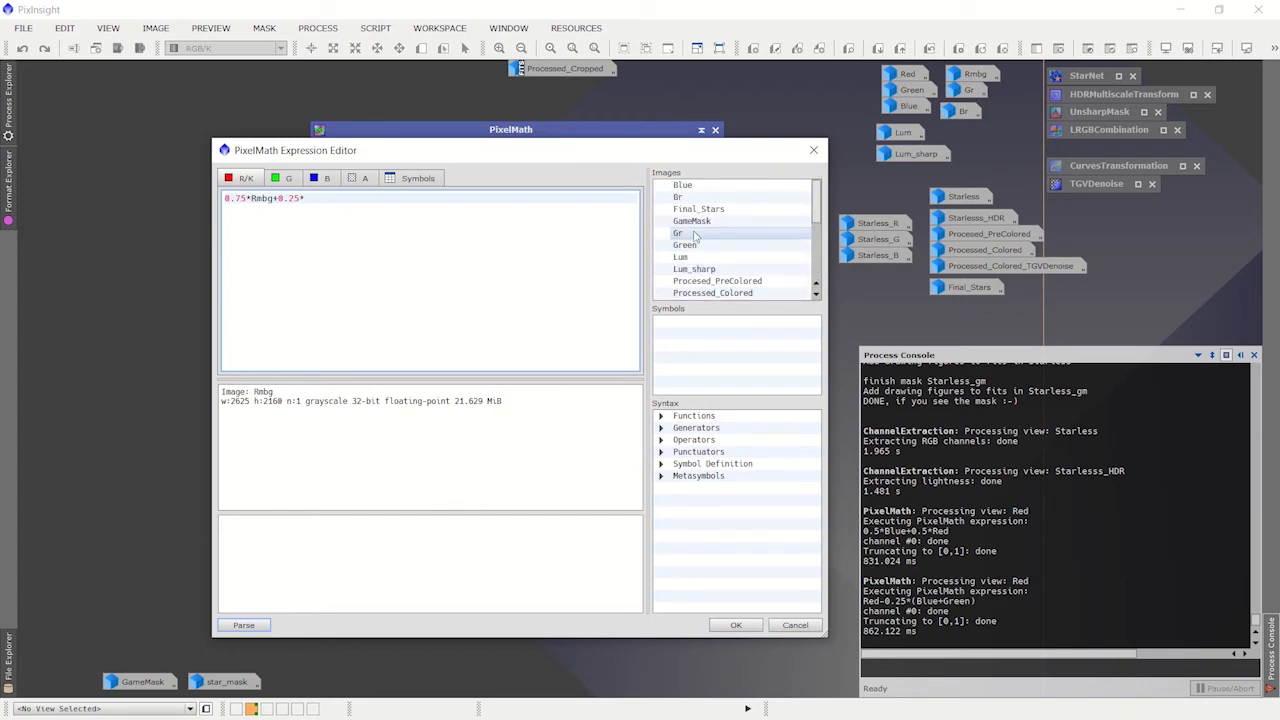
pyautogui.doubleClick(695, 234)
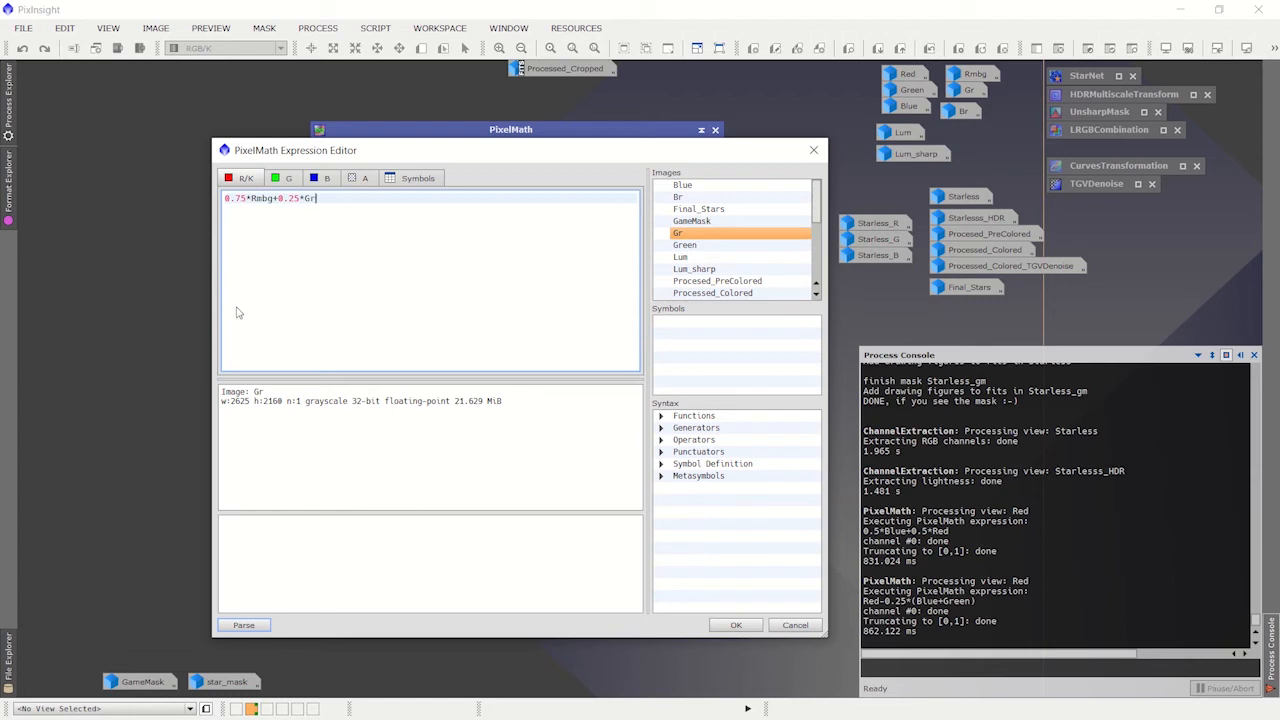
# Step: Enter 0.75*Gr+0.25*Rmbg as the G channel expression
pyautogui.click(283, 180)
pyautogui.write('0.75*Gr')
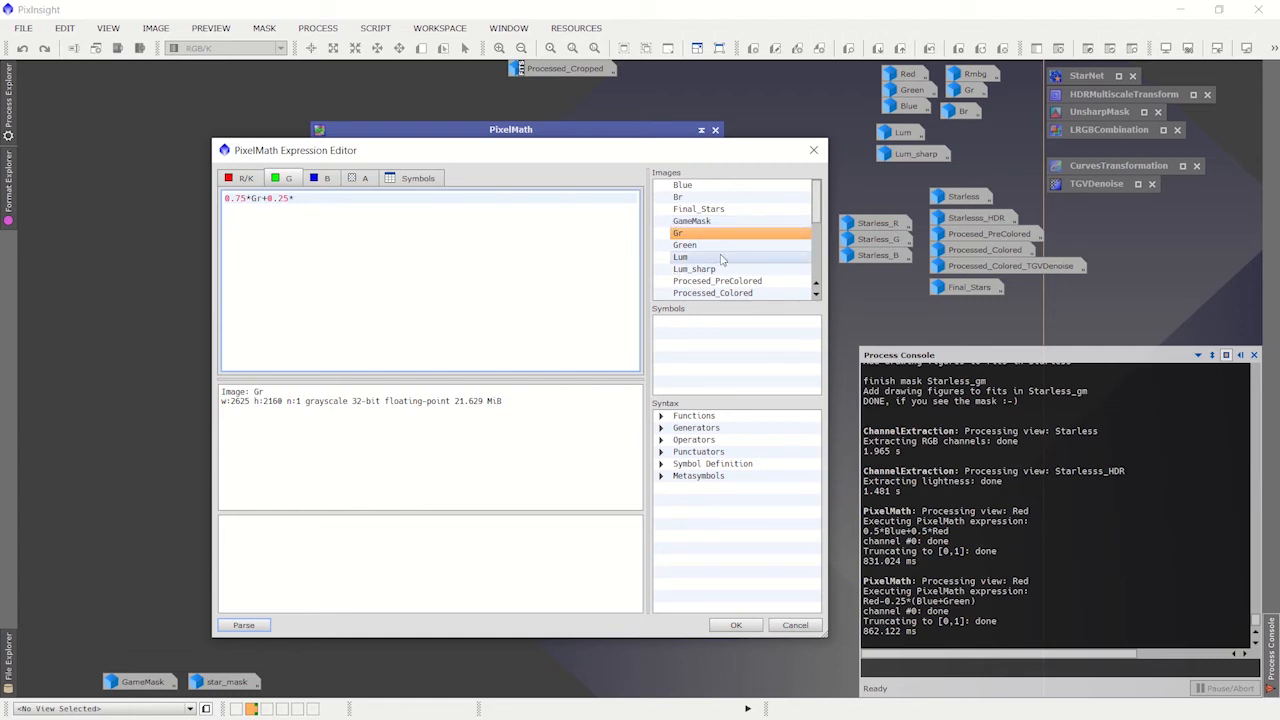
pyautogui.scroll(-2, 721, 260)
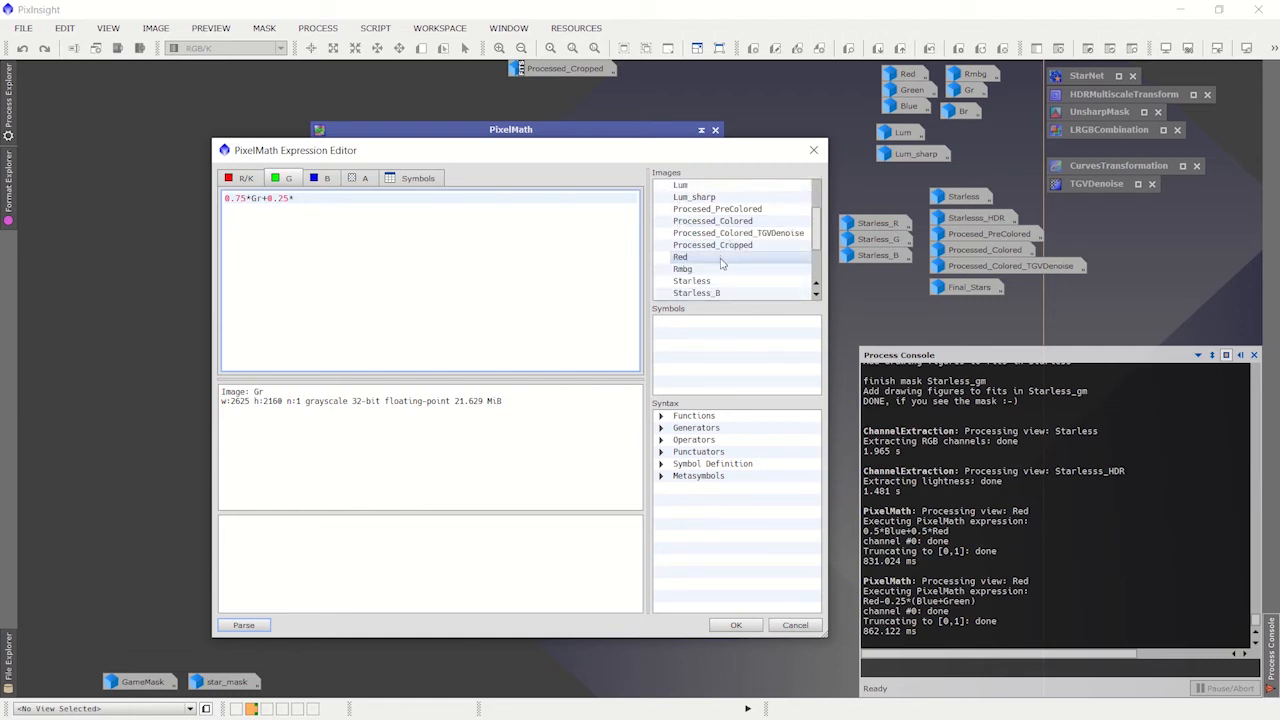
pyautogui.click(700, 270)
pyautogui.doubleClick(699, 271)
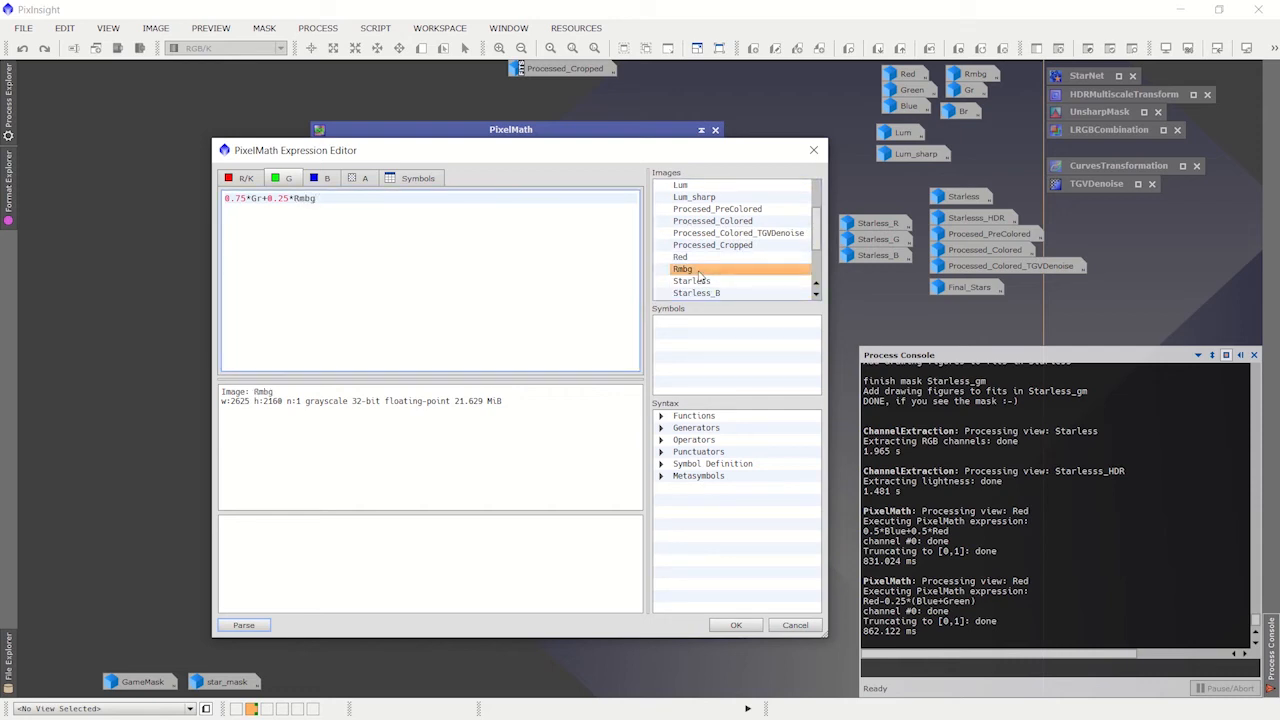
# Step: Use Br as the B channel expression and accept the three channel expressions into PixelMath
pyautogui.click(322, 178)
pyautogui.scroll(2, 697, 215)
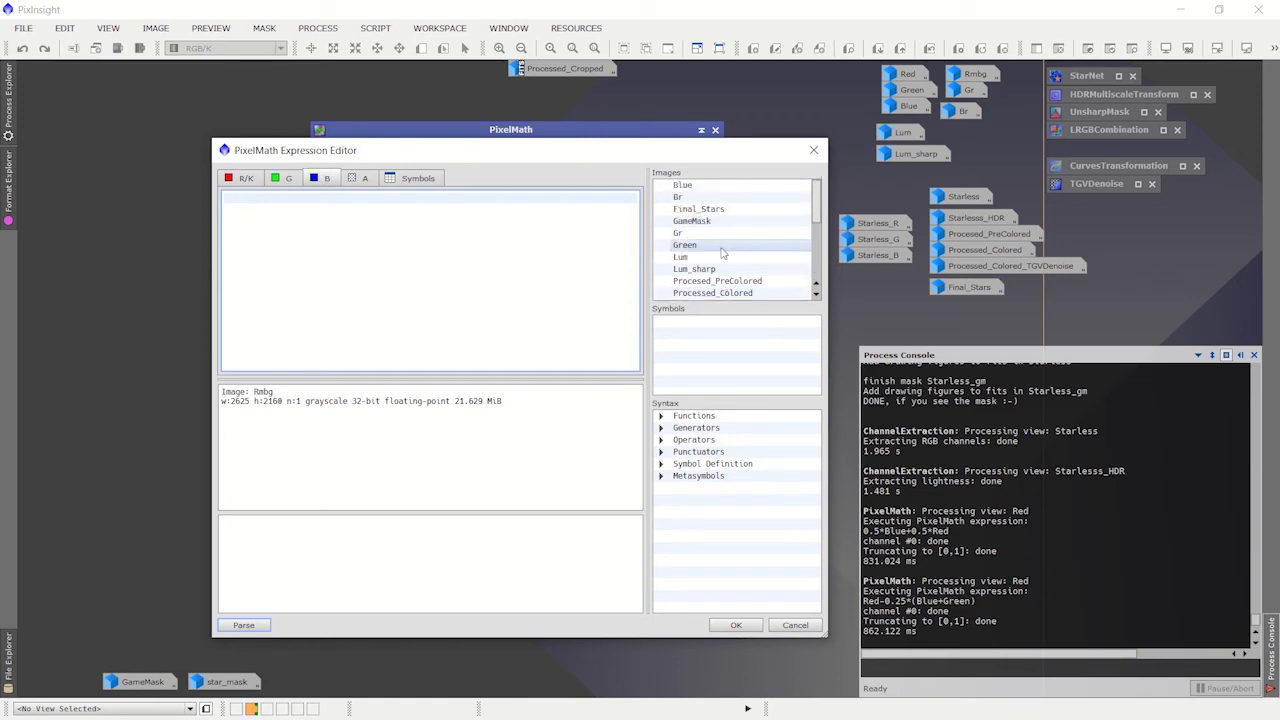
pyautogui.doubleClick(690, 199)
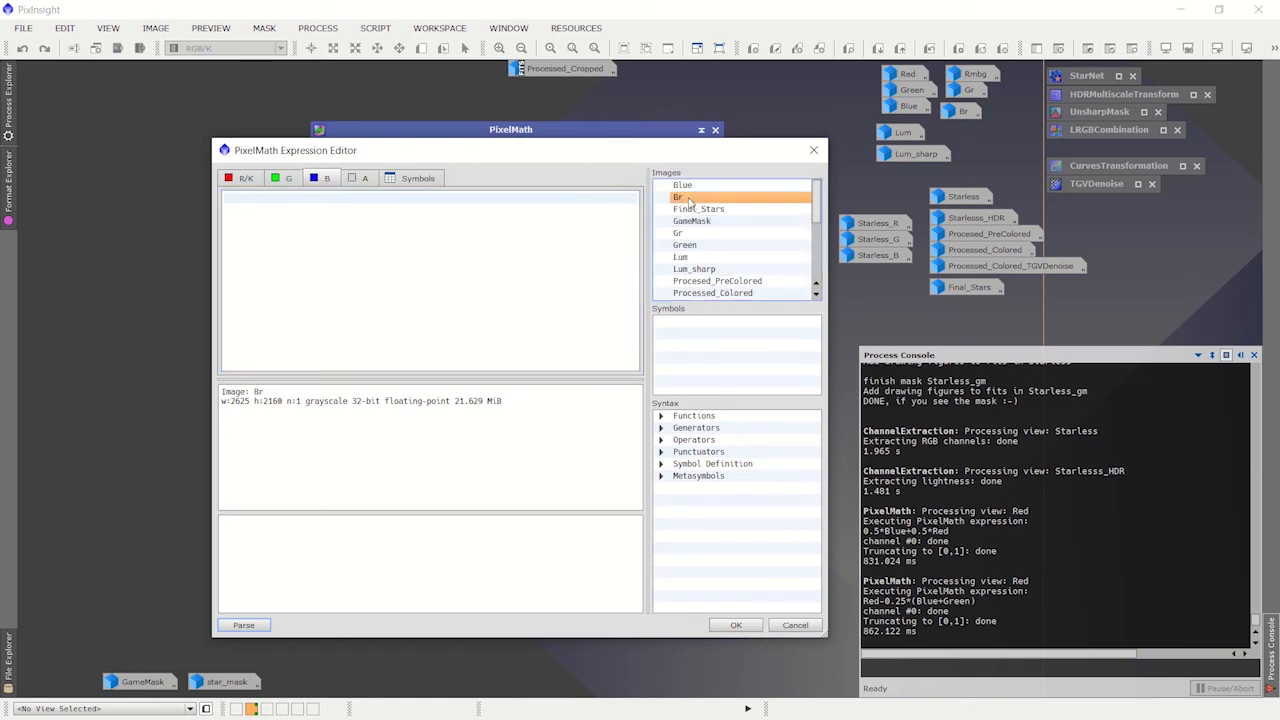
pyautogui.click(740, 628)
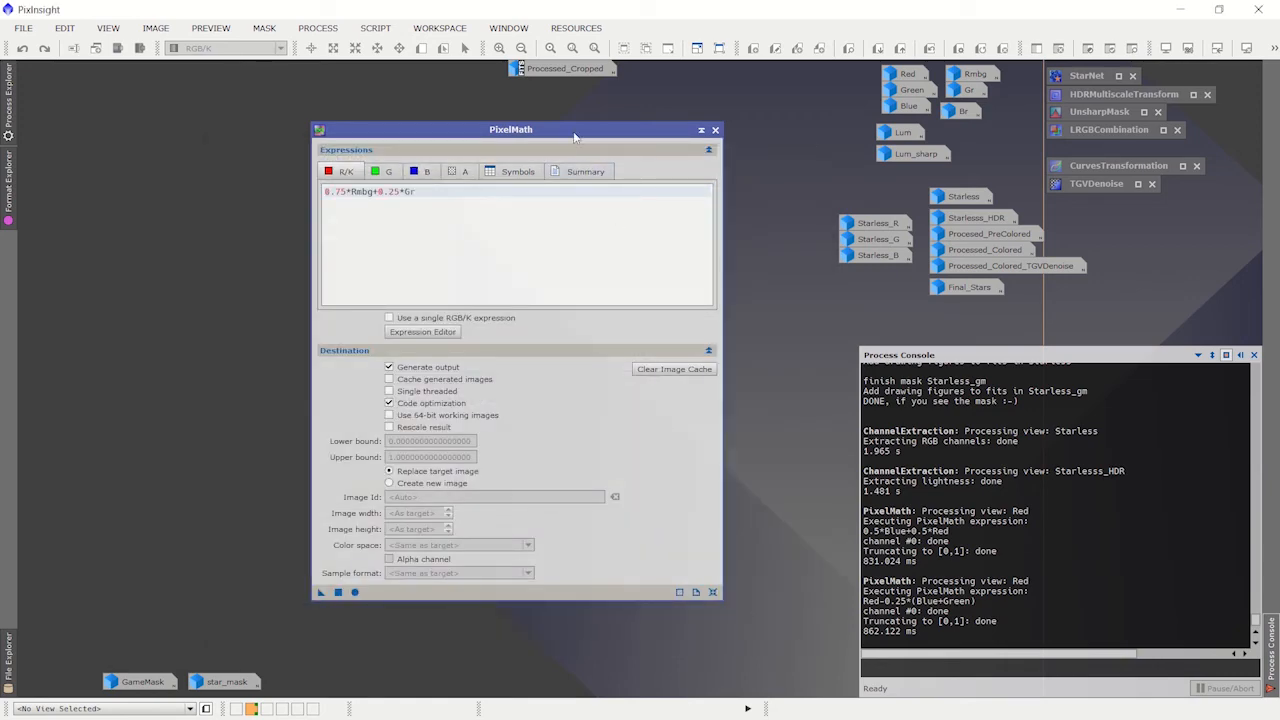
pyautogui.moveTo(575, 136); pyautogui.dragTo(608, 132)
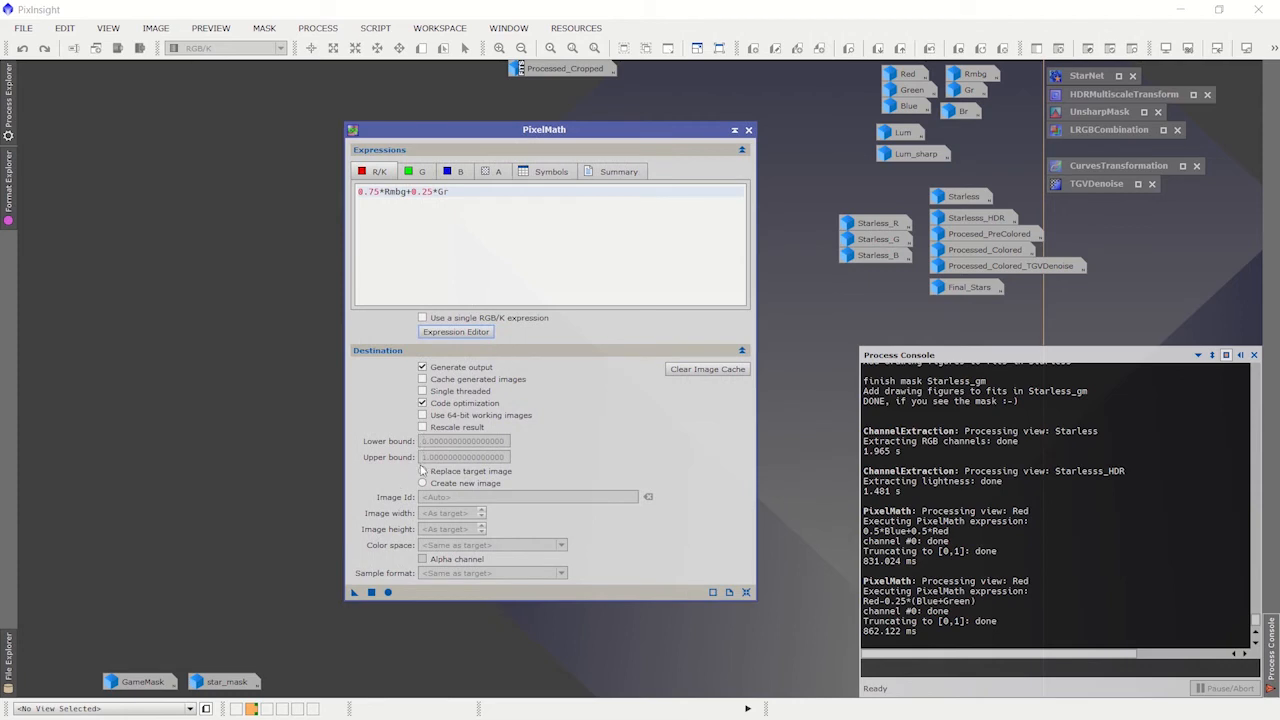
# Step: Set PixelMath to create a new RGB Color image named NewRGB, and open Processed_Cropped as the target
pyautogui.click(422, 484)
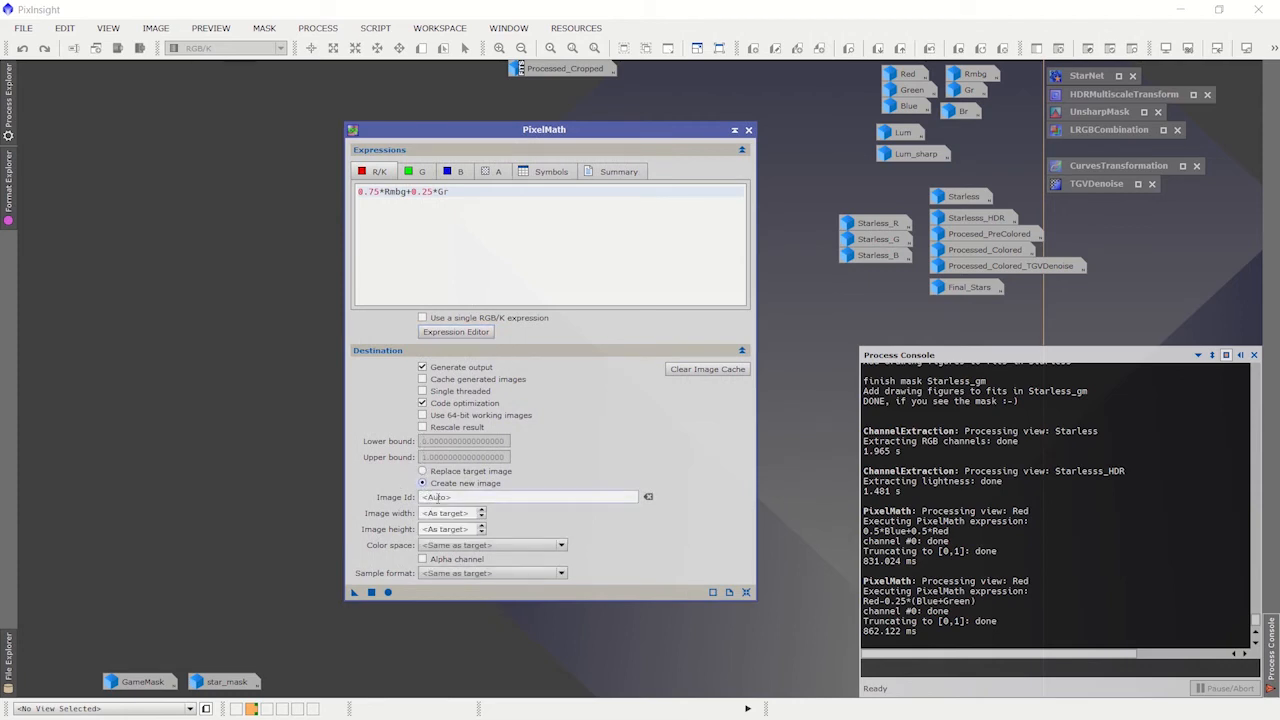
pyautogui.click(441, 497)
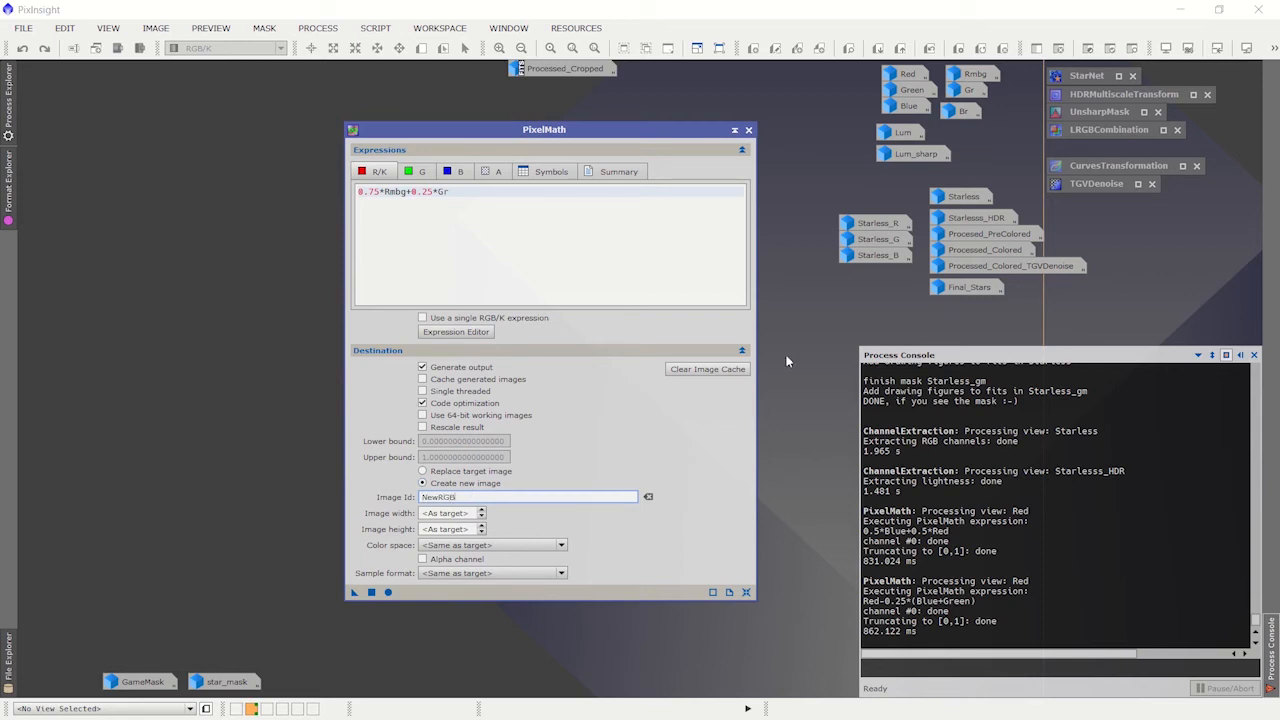
pyautogui.doubleClick(570, 69)
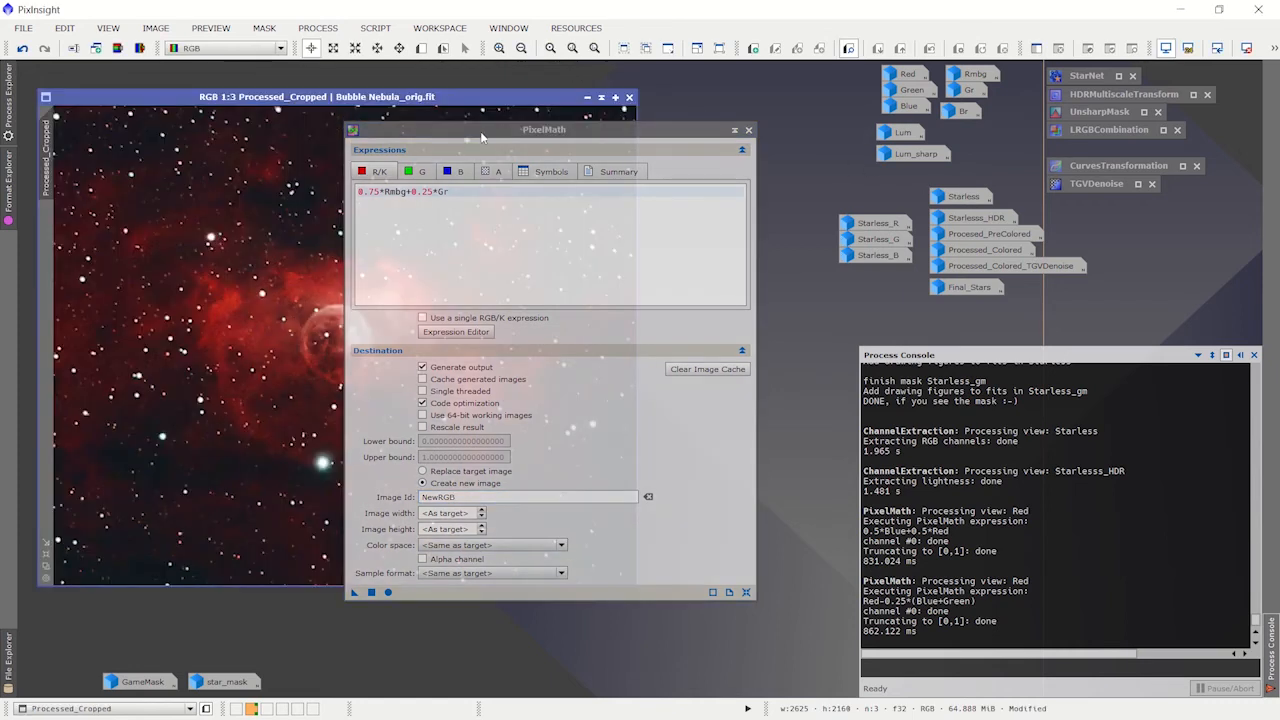
pyautogui.moveTo(481, 135); pyautogui.dragTo(535, 131)
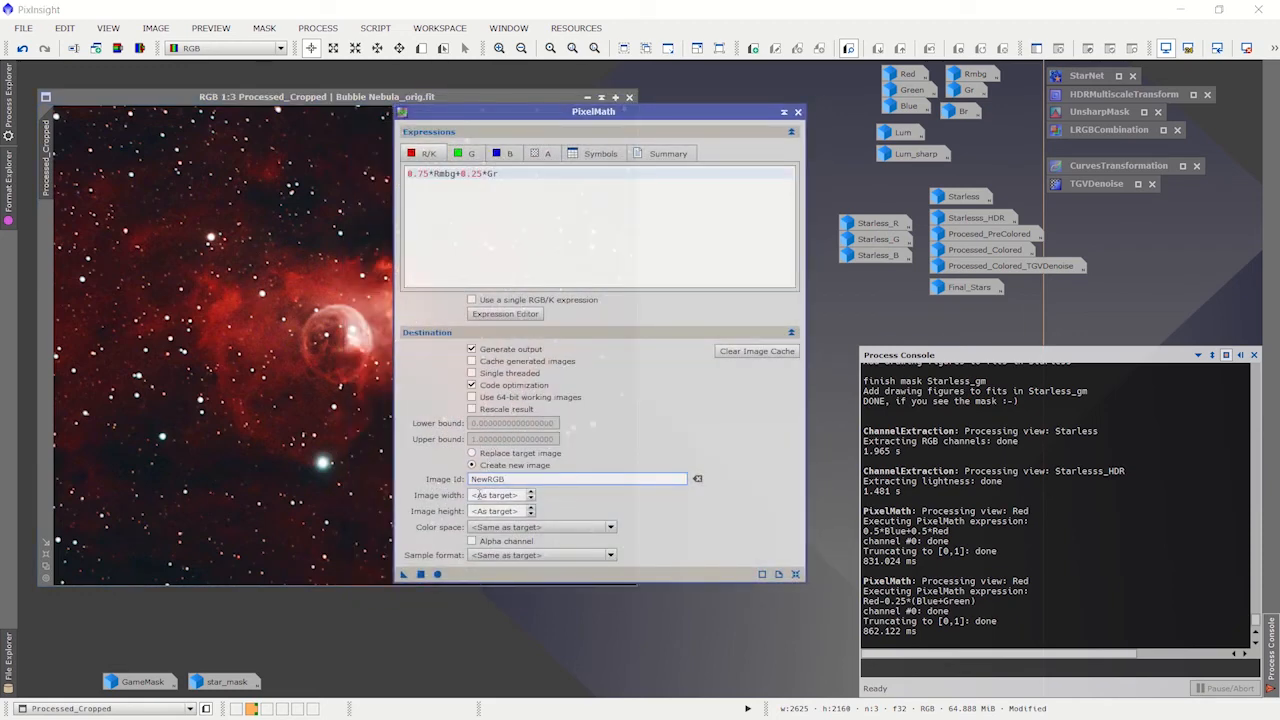
pyautogui.click(508, 527)
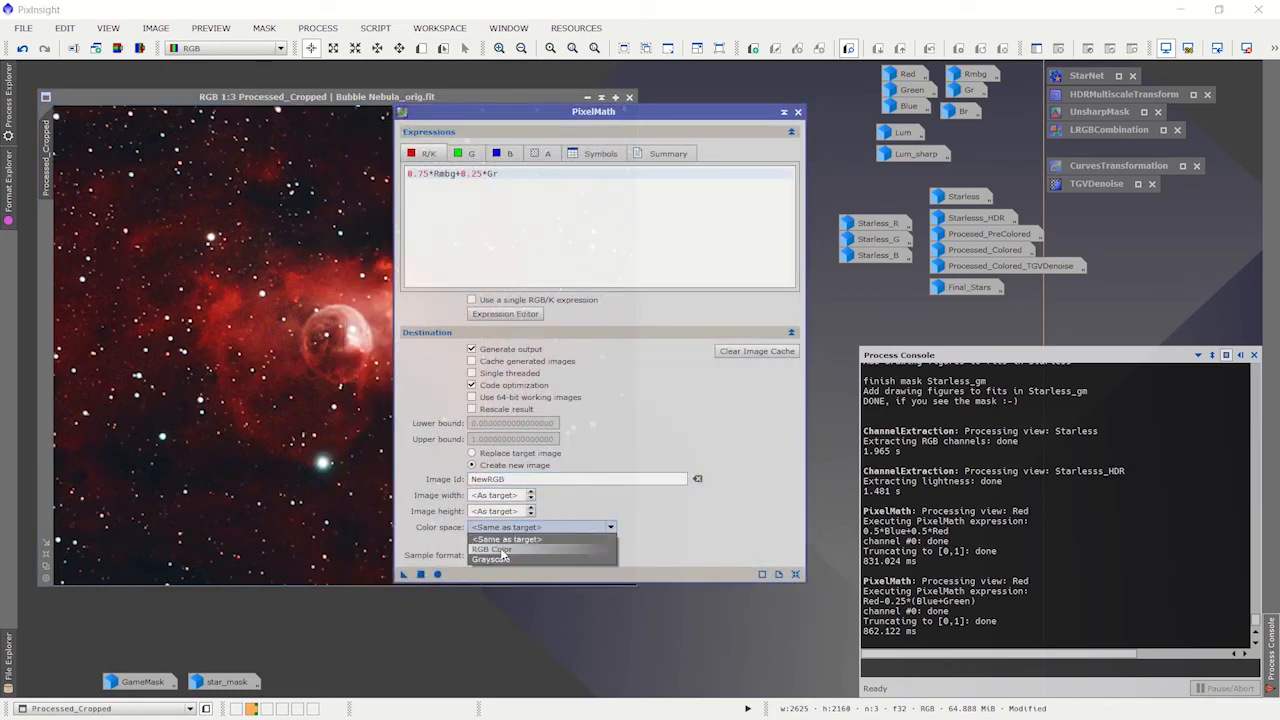
pyautogui.click(505, 549)
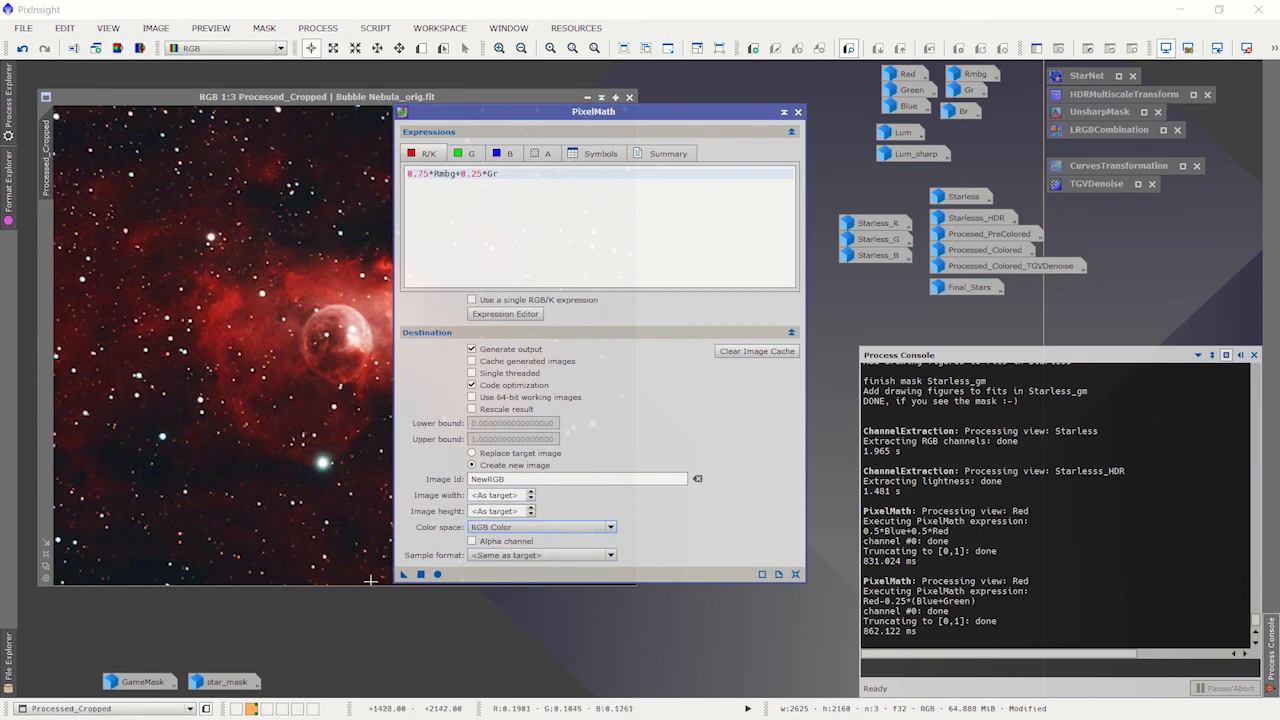
# Step: Apply PixelMath to Processed_Cropped, collapse the process to its icon, and place the NewRGB image over Processed_Cropped
pyautogui.click(421, 574)
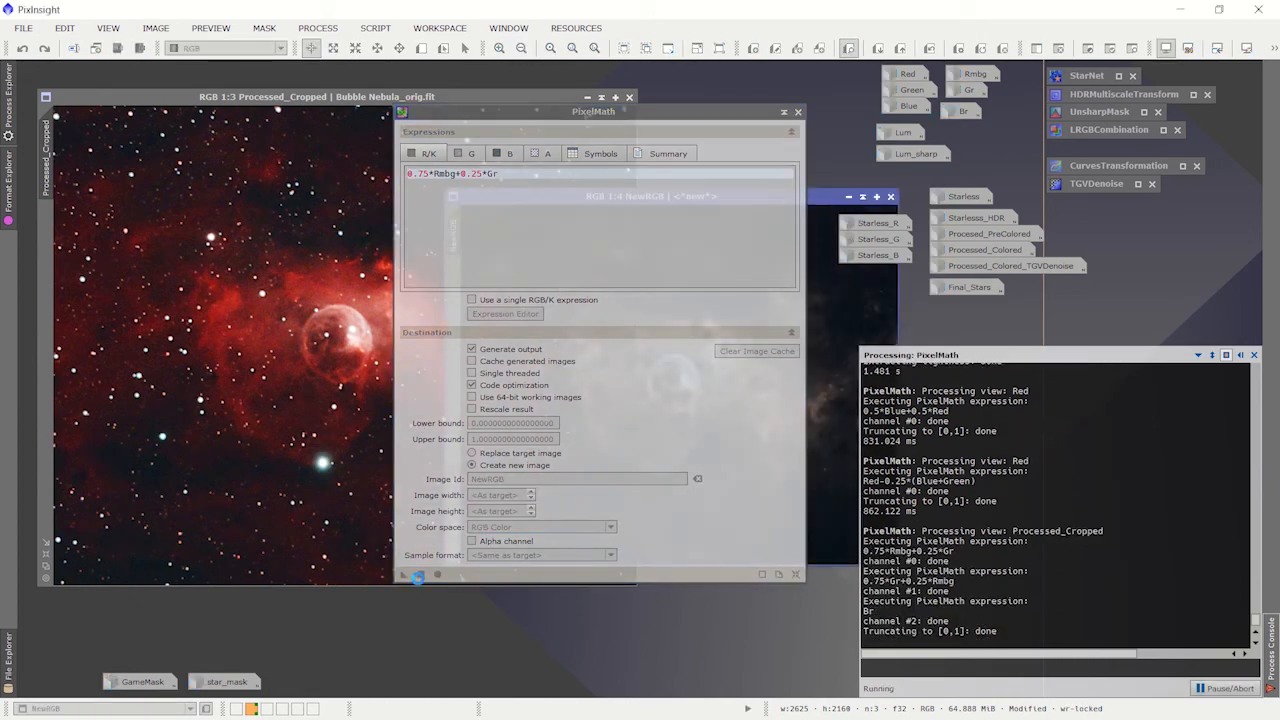
pyautogui.click(784, 112)
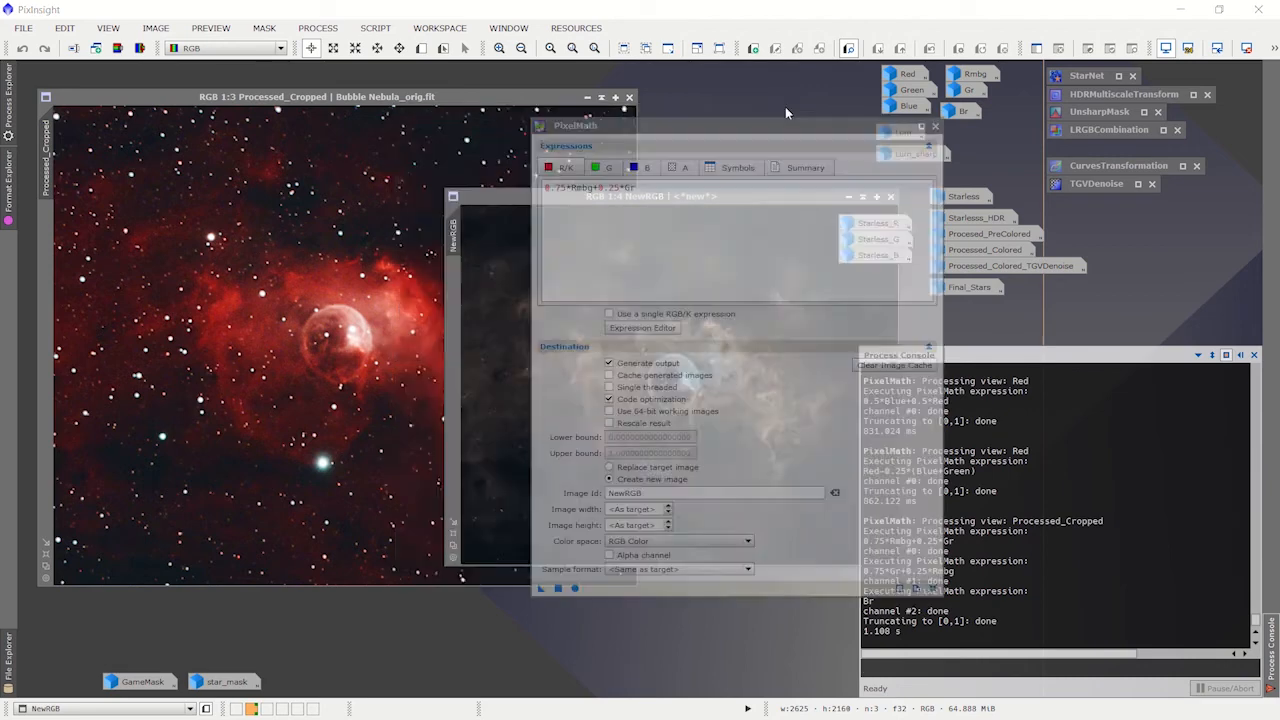
pyautogui.moveTo(765, 195); pyautogui.dragTo(449, 184)
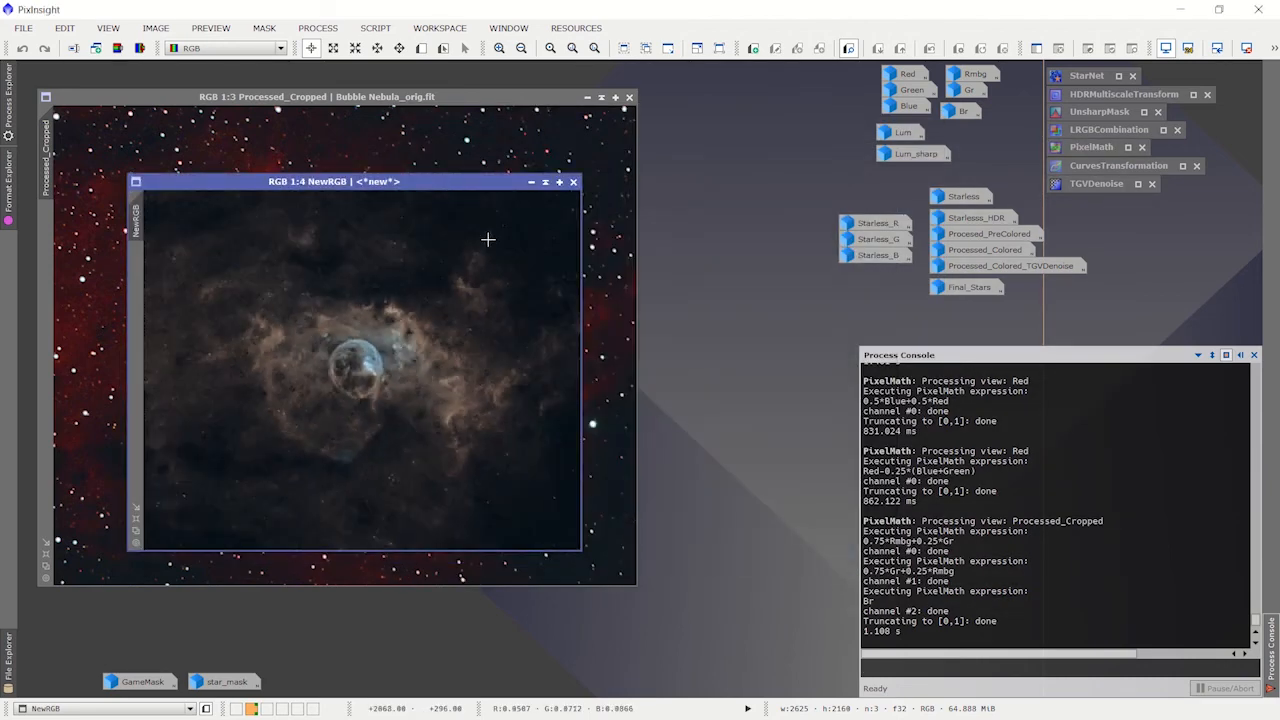
pyautogui.moveTo(481, 185); pyautogui.dragTo(445, 184)
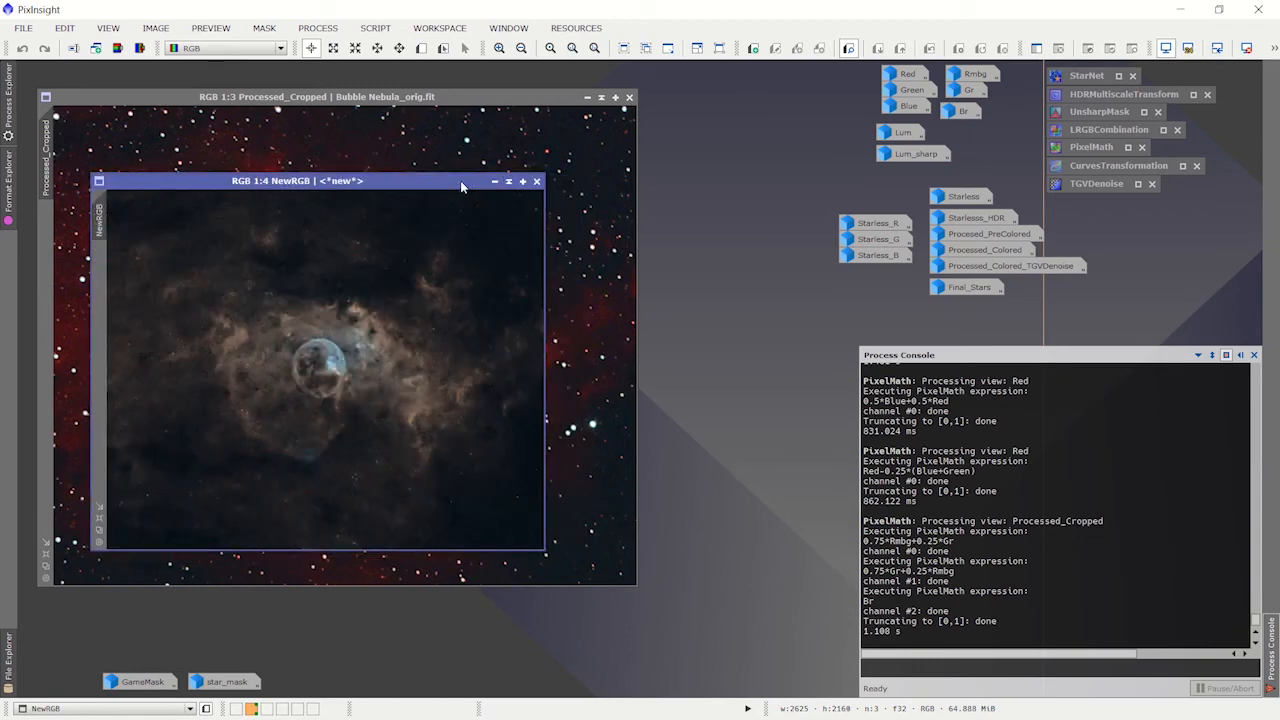
# Step: Replace NewRGB with the Procesed_PreColored image as the working image and minimize Processed_Cropped
pyautogui.doubleClick(968, 238)
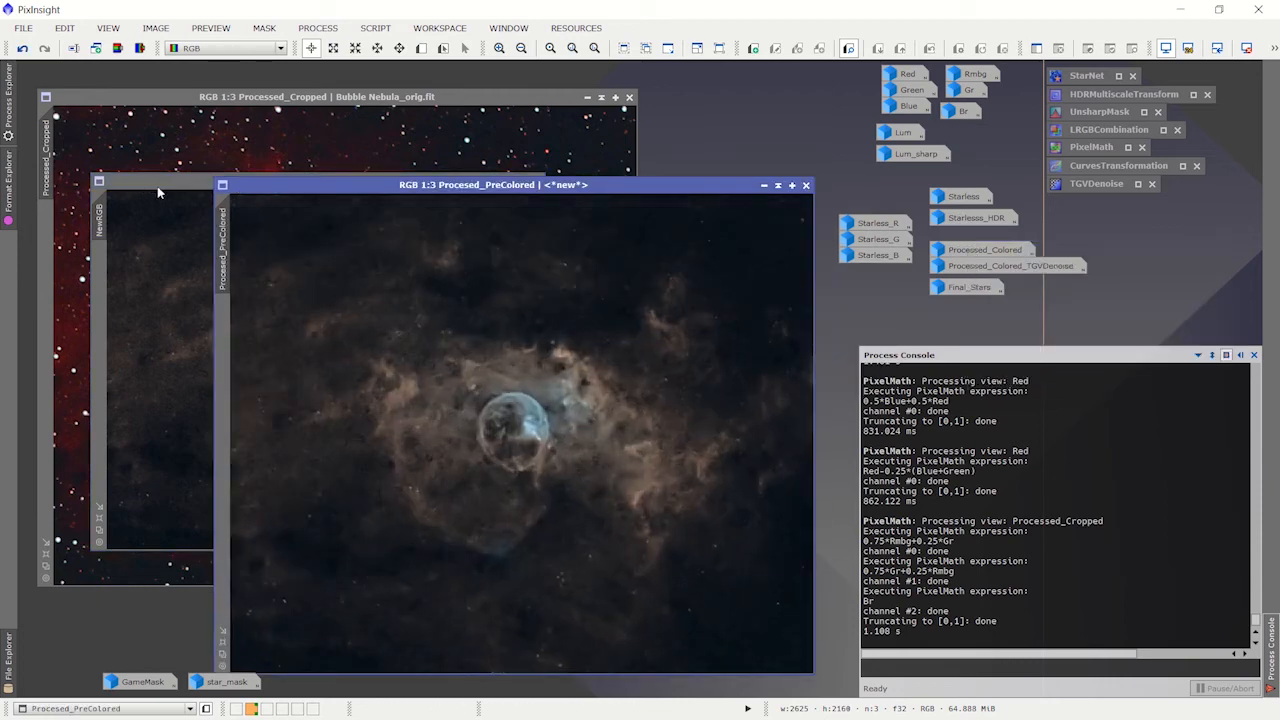
pyautogui.click(157, 187)
pyautogui.click(538, 182)
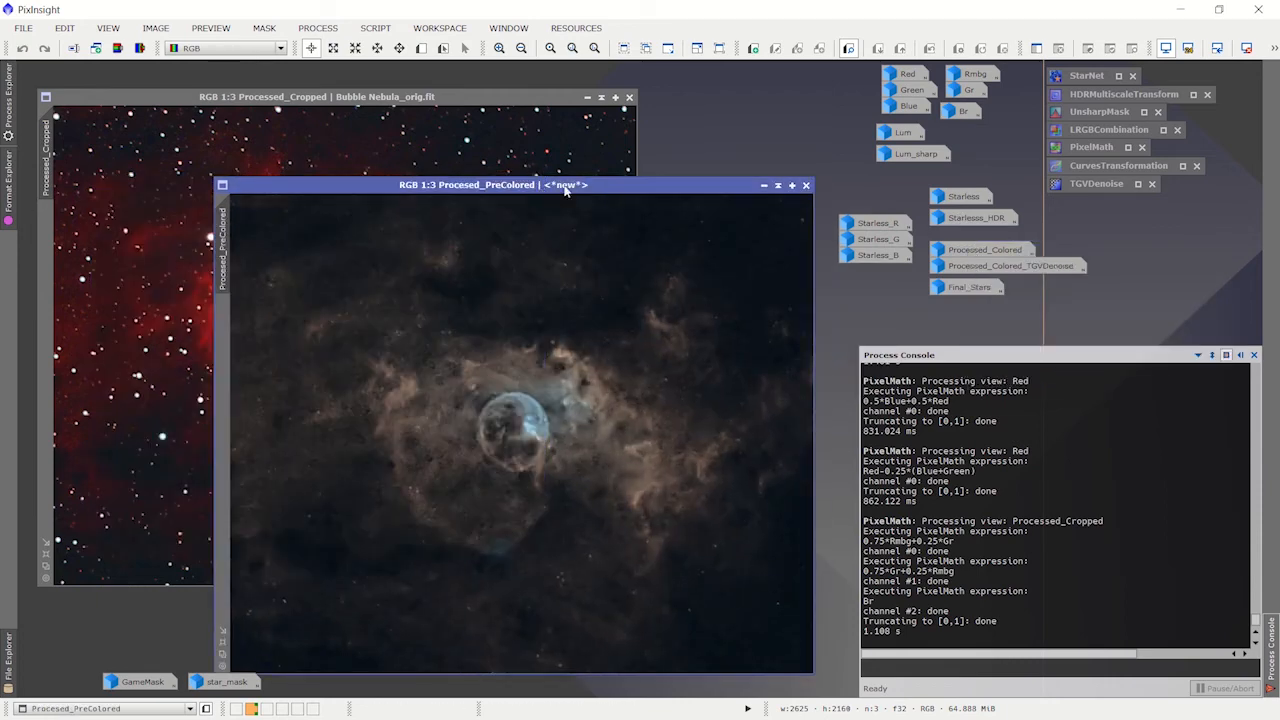
pyautogui.moveTo(565, 190); pyautogui.dragTo(447, 125)
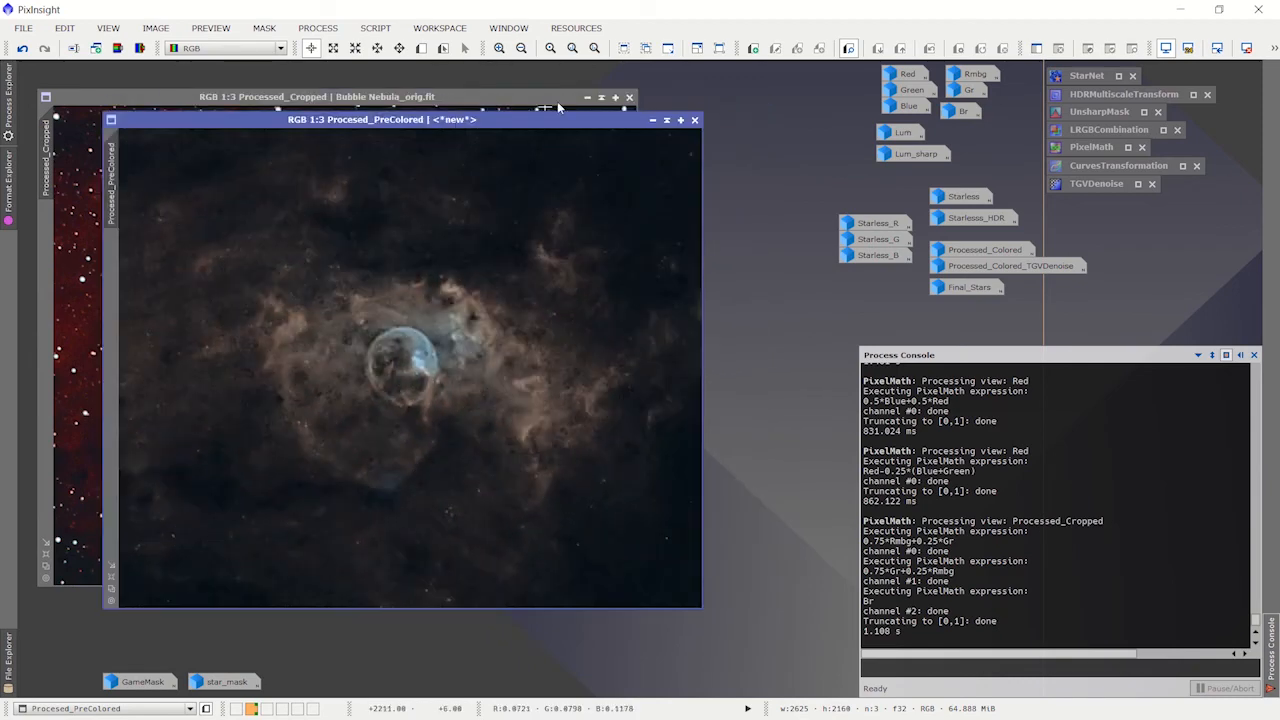
pyautogui.click(586, 97)
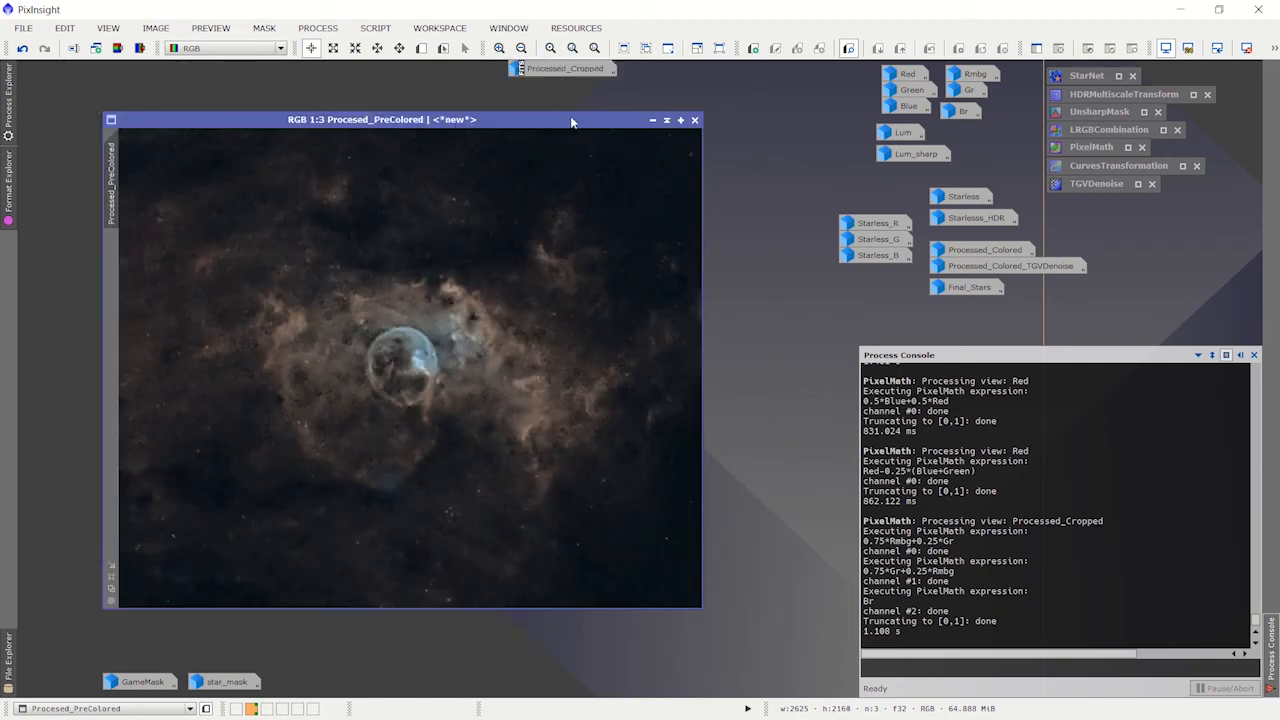
pyautogui.moveTo(572, 122); pyautogui.dragTo(495, 81)
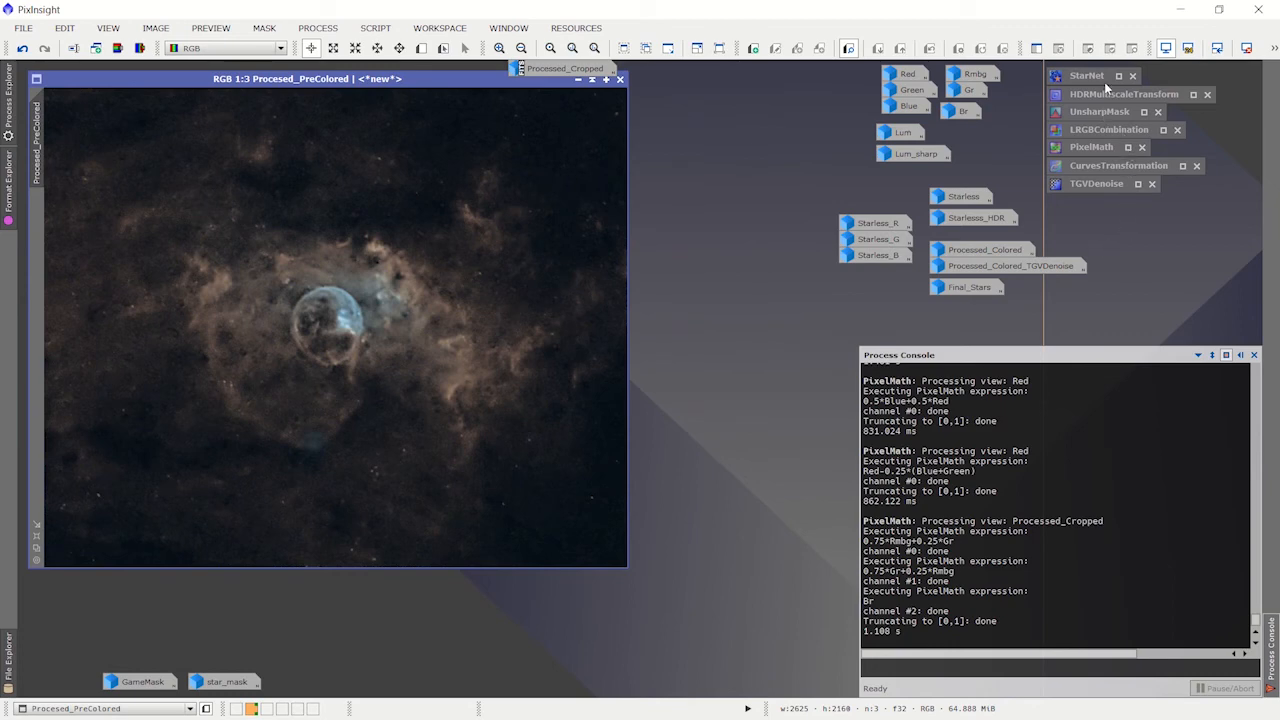
# Step: Open CurvesTransformation and start its real-time preview on Procesed_PreColored, arranging both windows beside the image
pyautogui.doubleClick(1112, 166)
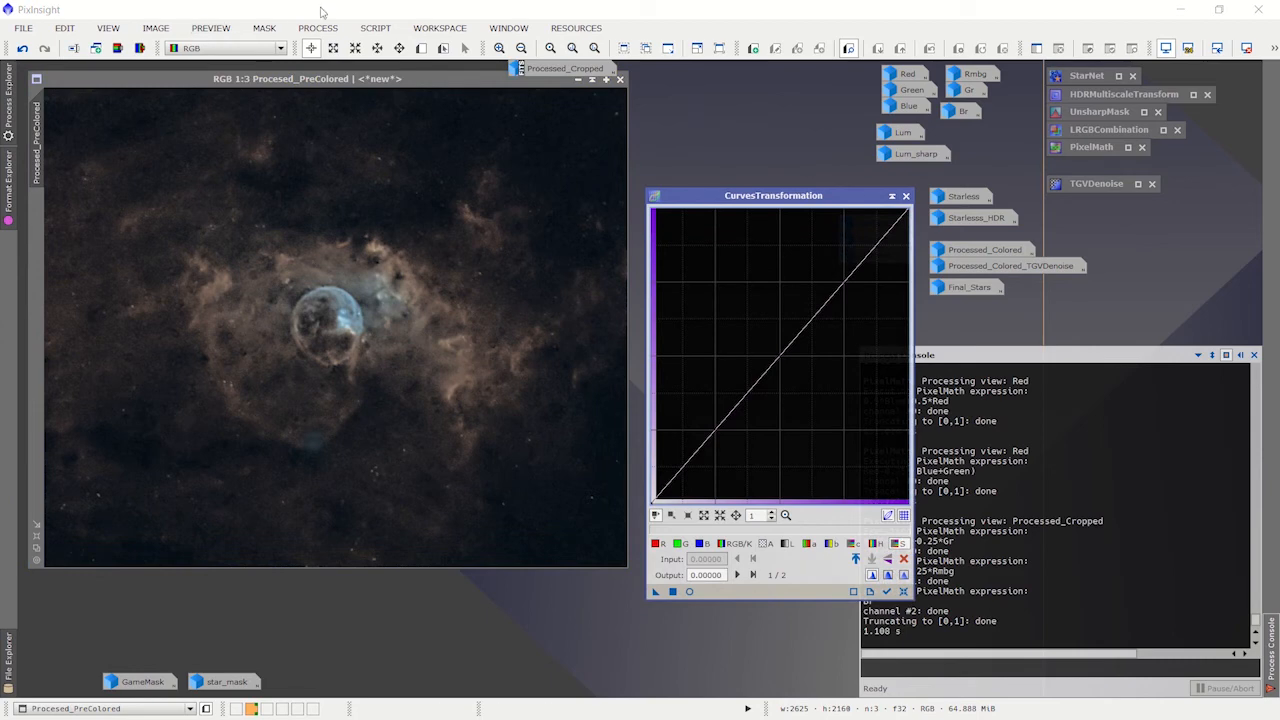
pyautogui.click(318, 27)
pyautogui.moveTo(420, 14)
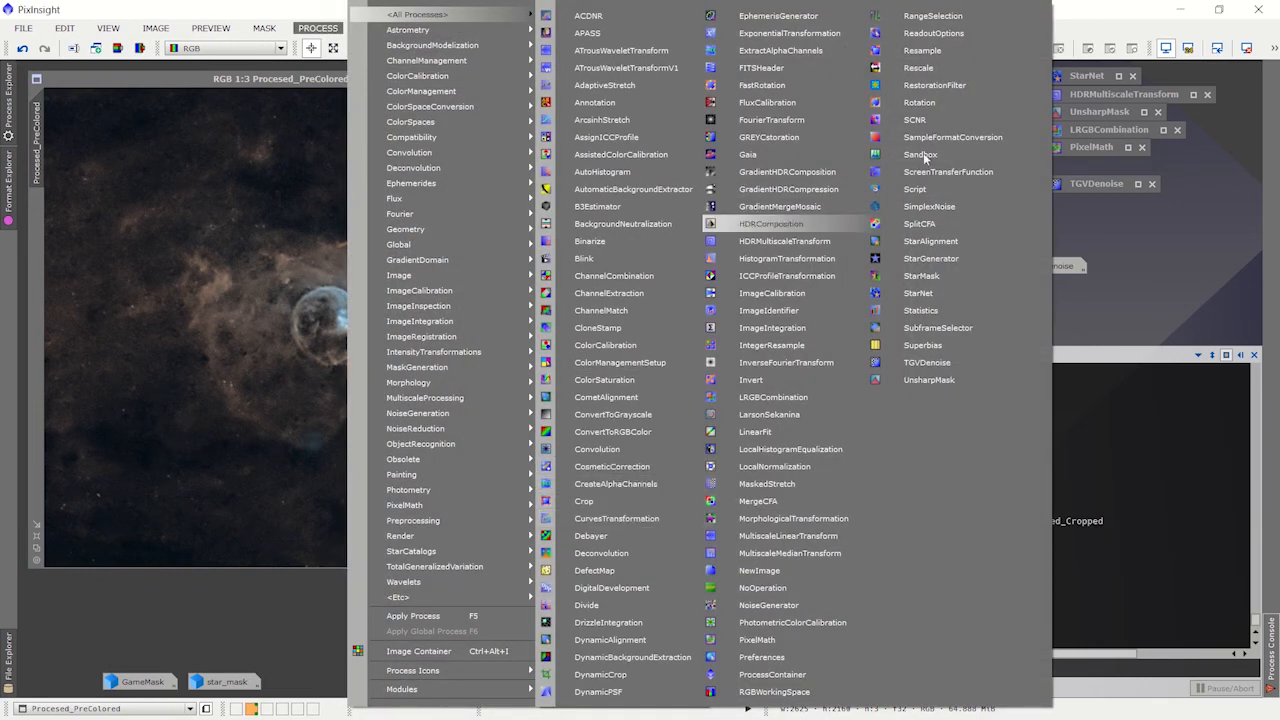
pyautogui.click(1129, 246)
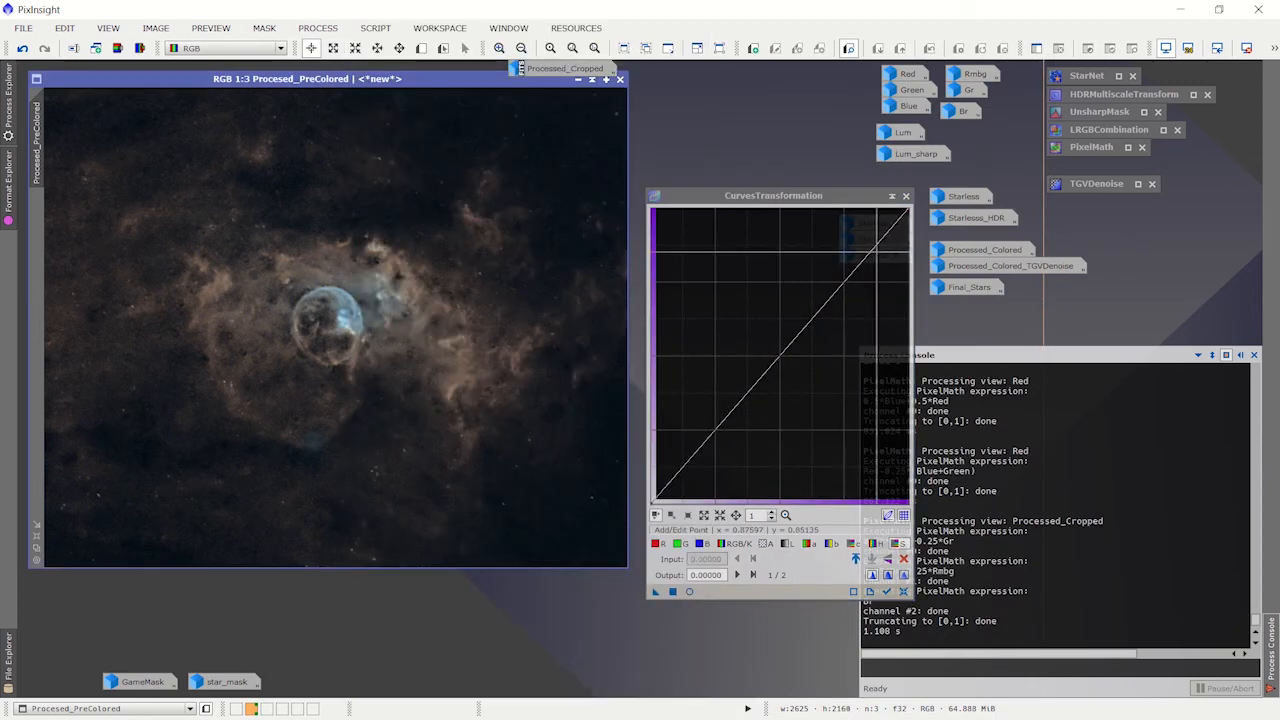
pyautogui.moveTo(828, 197); pyautogui.dragTo(725, 167)
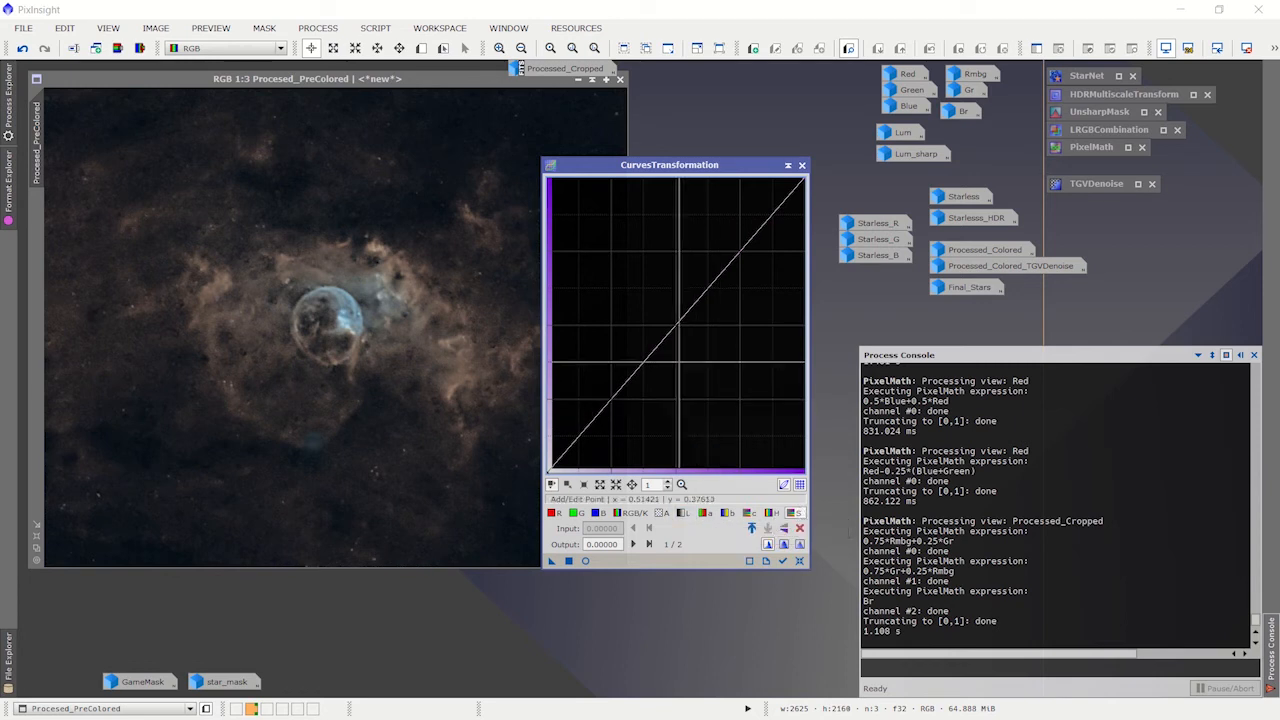
pyautogui.click(586, 562)
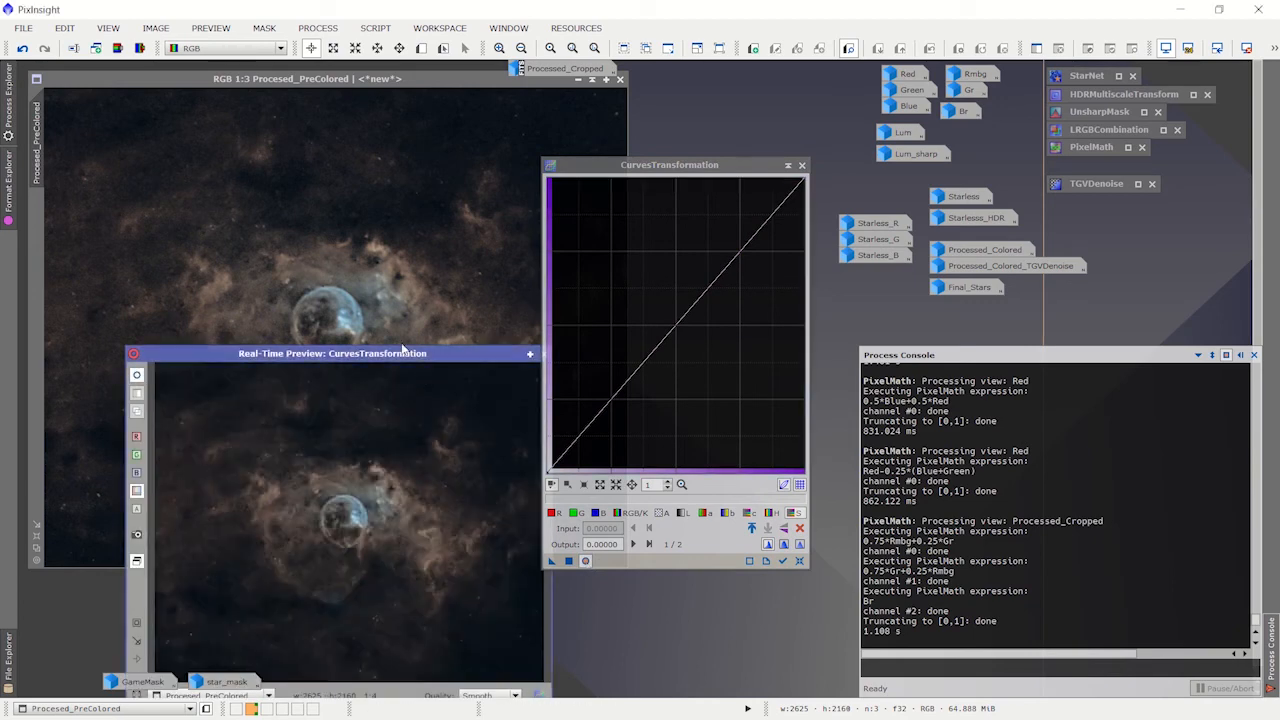
pyautogui.moveTo(403, 348); pyautogui.dragTo(319, 284)
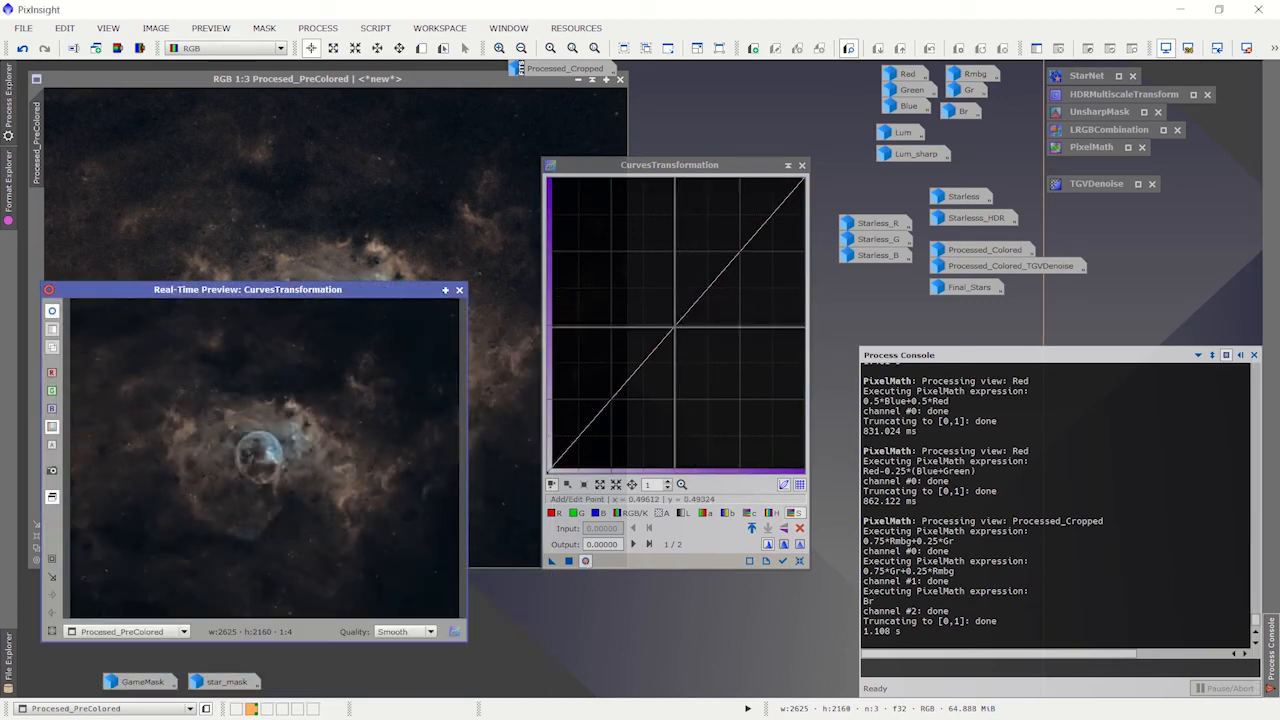
# Step: Try a strong saturation curve with a point at about 0.196 input and 0.734 output, and reset the curve
pyautogui.moveTo(675, 325); pyautogui.dragTo(597, 256)
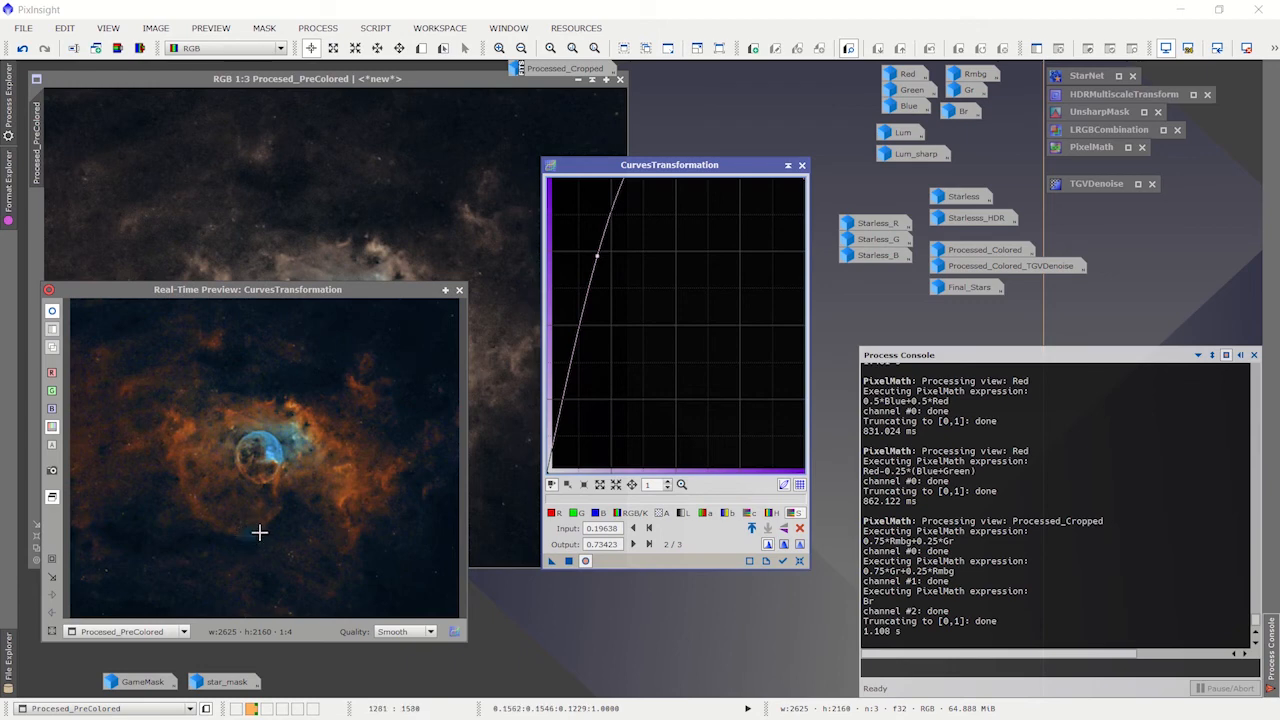
pyautogui.click(799, 561)
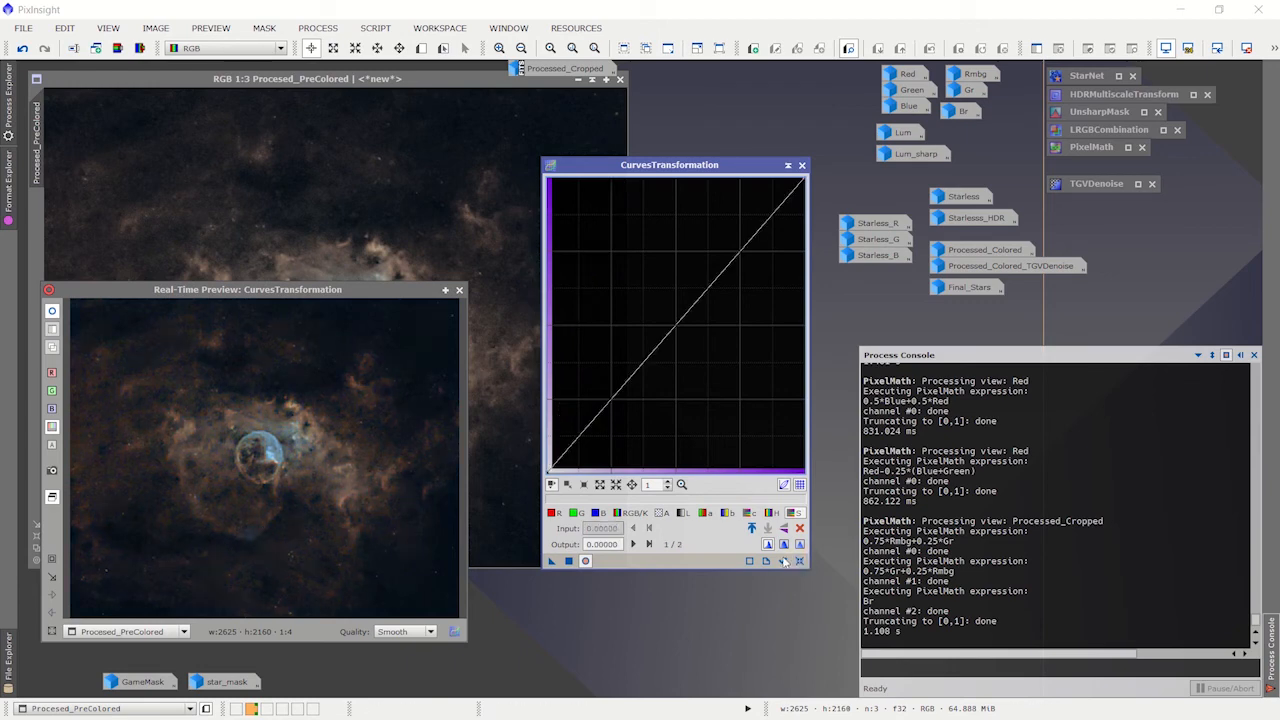
pyautogui.moveTo(367, 289); pyautogui.dragTo(591, 280)
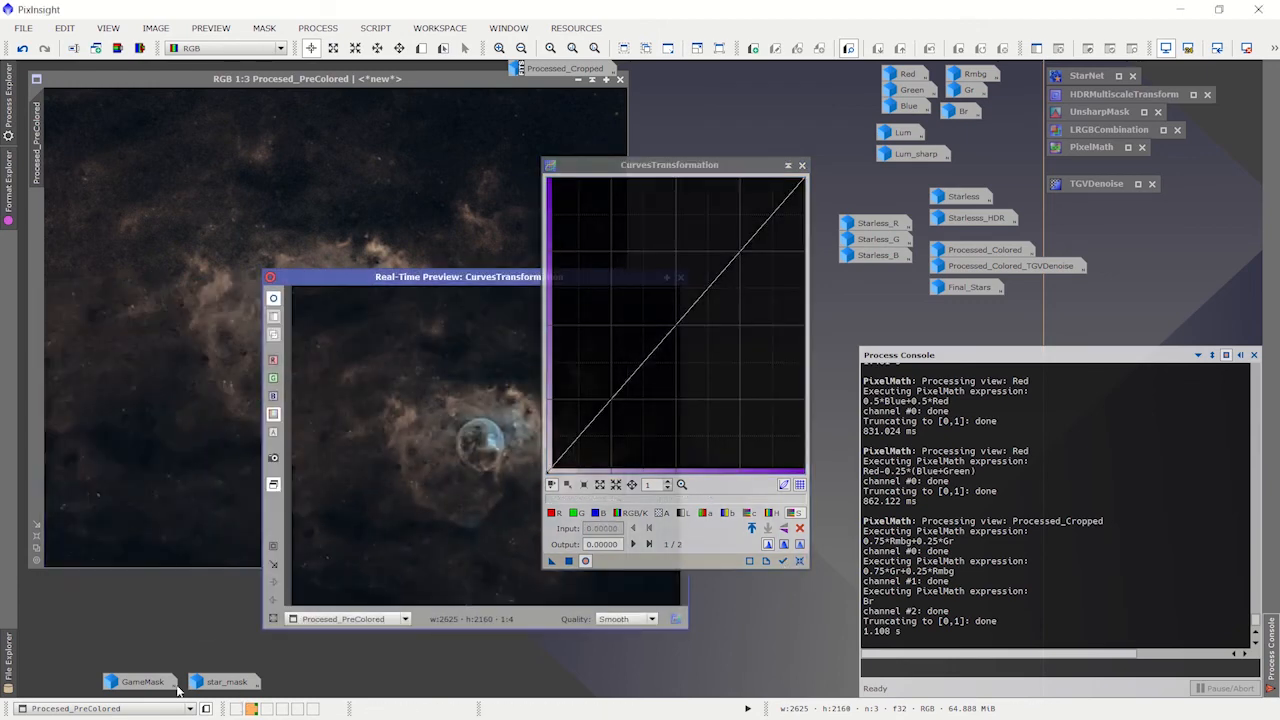
# Step: Apply GameMask as the mask on Procesed_PreColored, minimize the mask image, and invert the mask
pyautogui.doubleClick(138, 680)
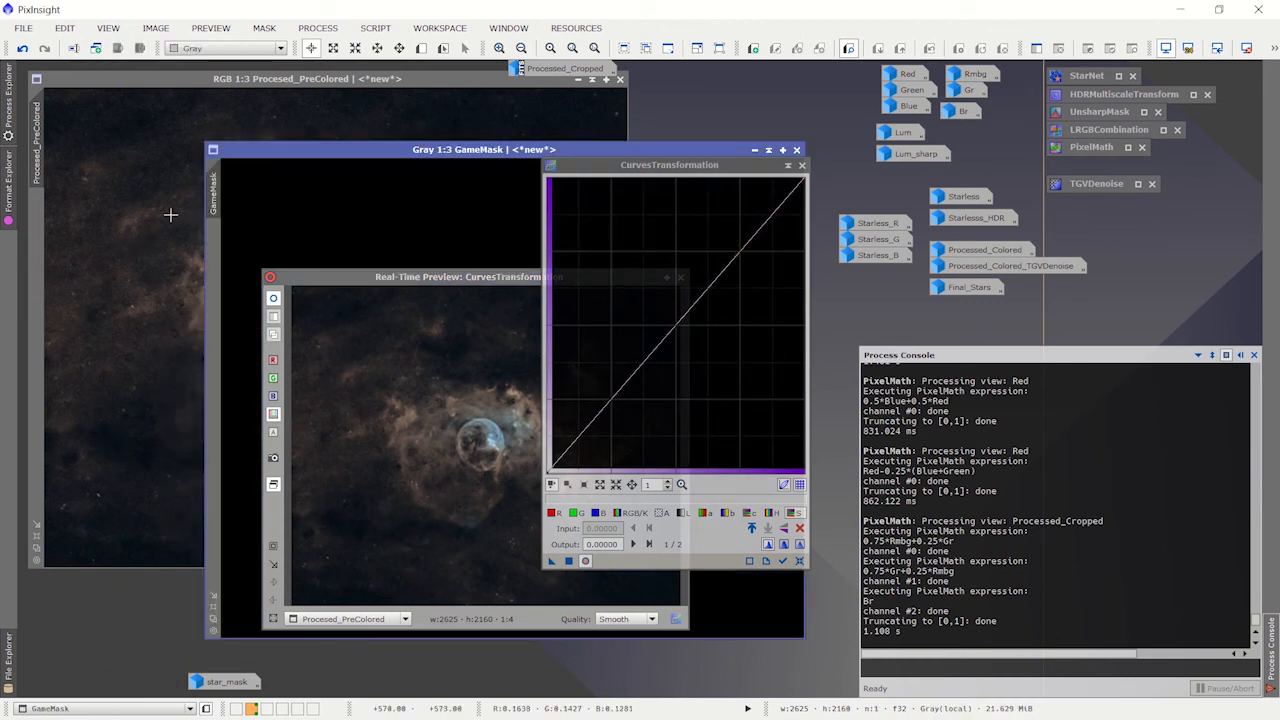
pyautogui.moveTo(218, 194); pyautogui.dragTo(46, 240)
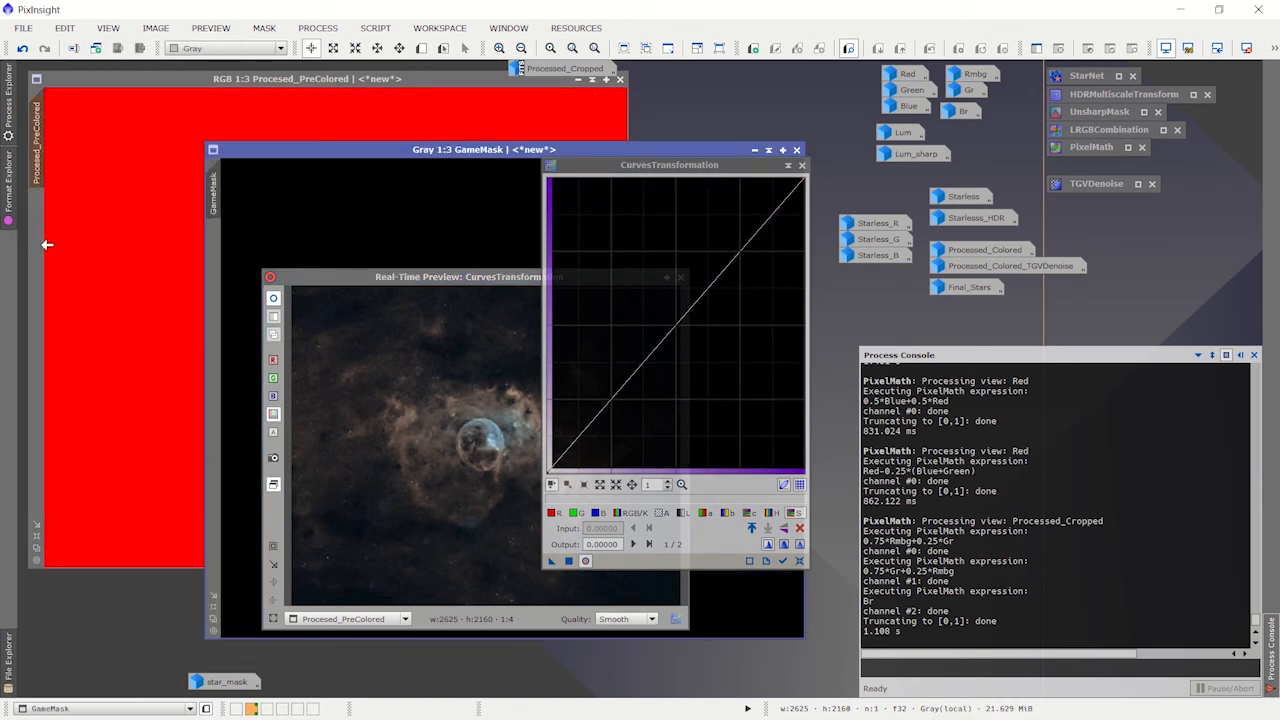
pyautogui.moveTo(450, 152); pyautogui.dragTo(274, 167)
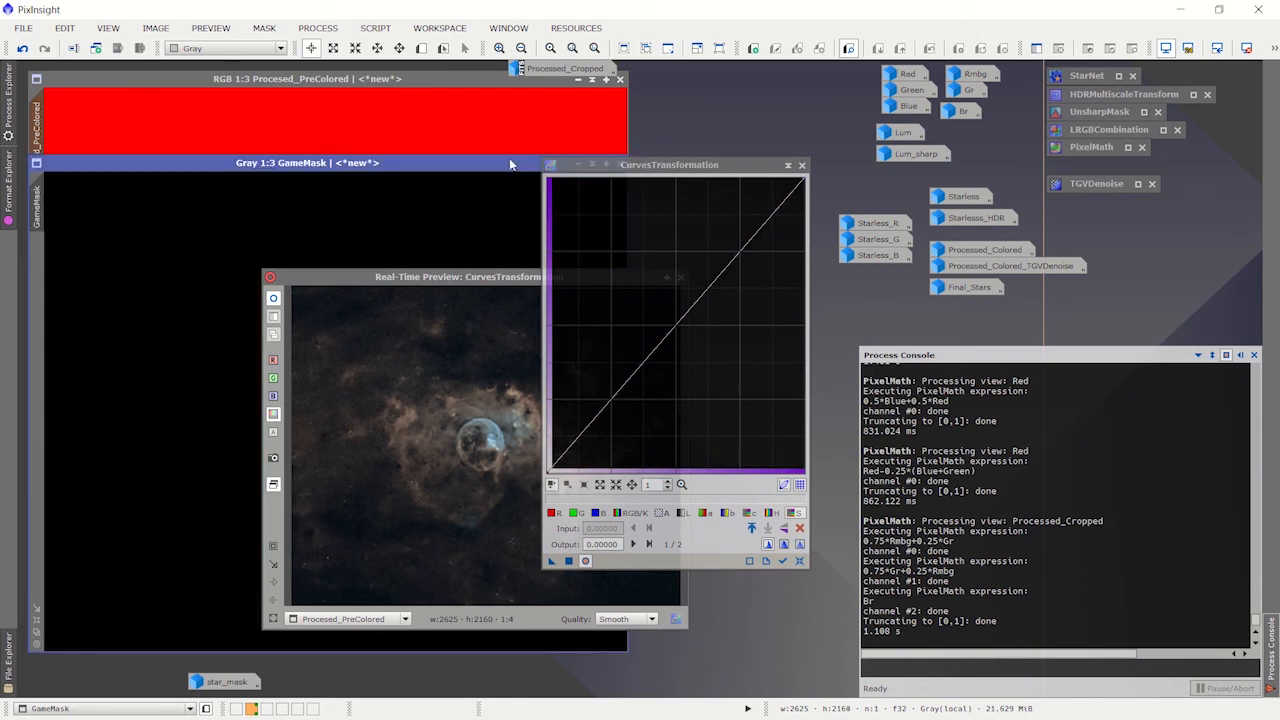
pyautogui.moveTo(497, 165); pyautogui.dragTo(372, 175)
pyautogui.click(465, 172)
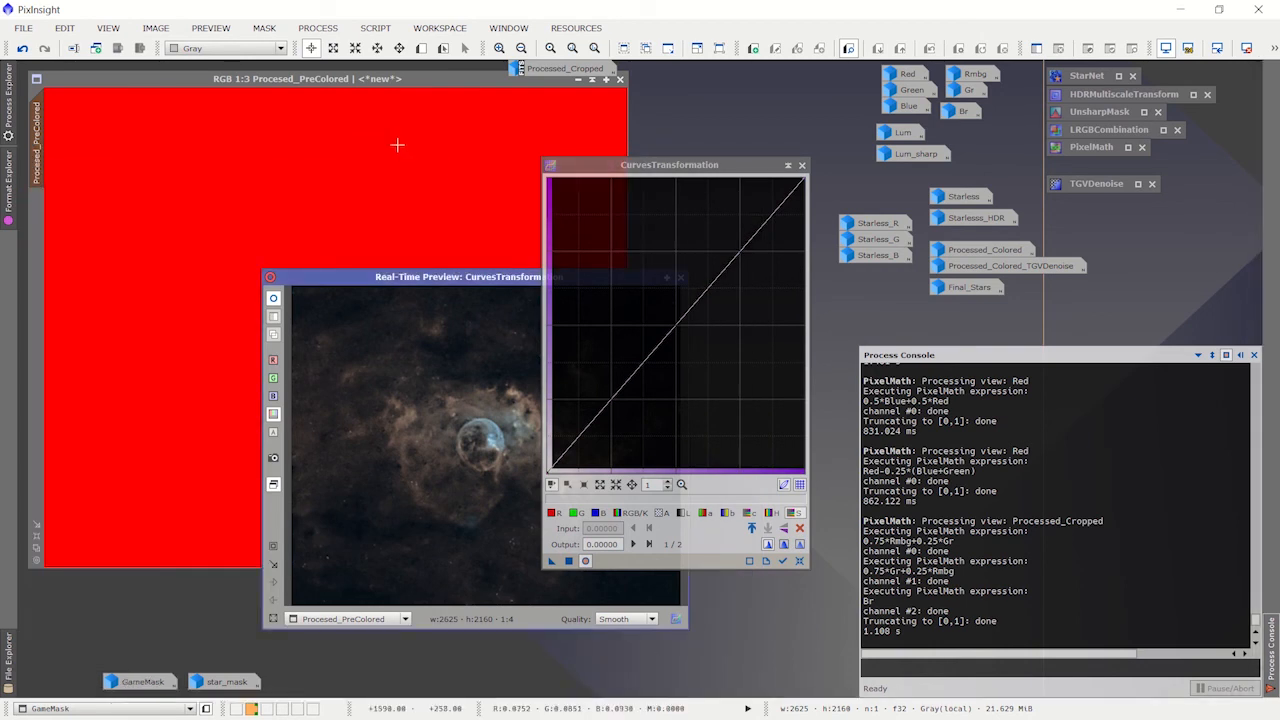
pyautogui.click(265, 28)
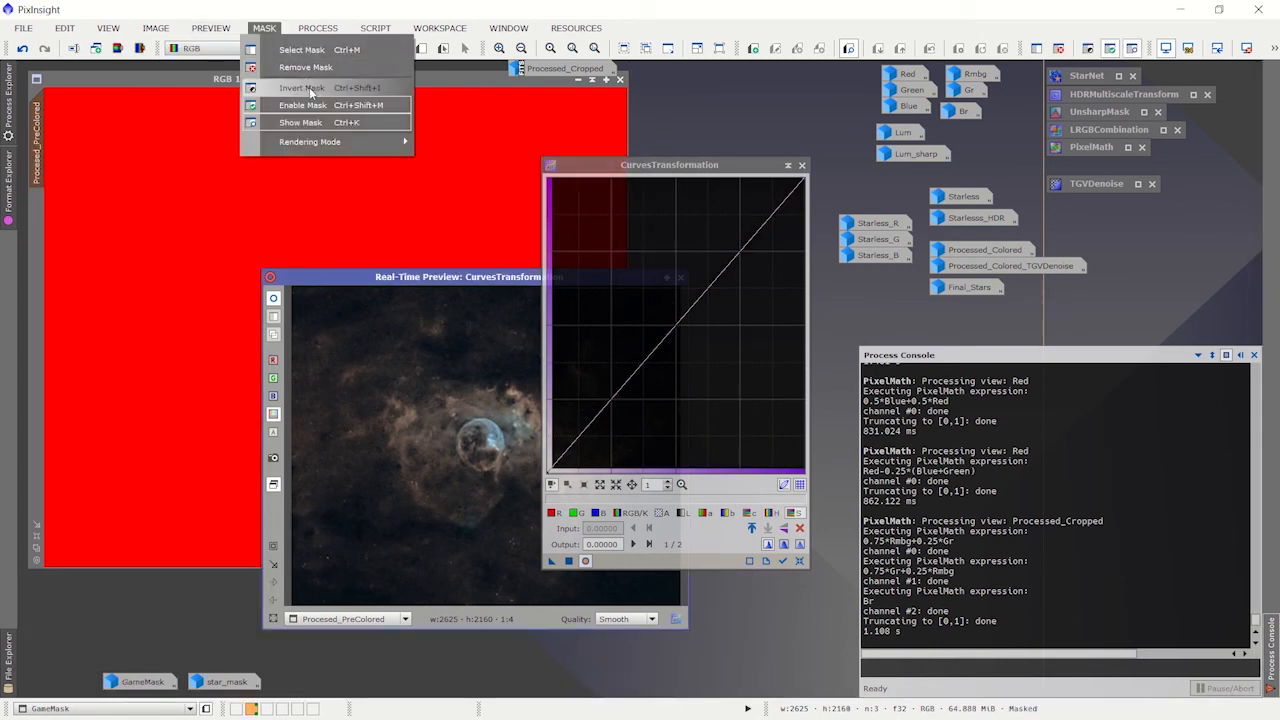
pyautogui.click(312, 108)
# Step: Apply a saturation curve to the masked Procesed_PreColored with a point at about 0.227 input and 0.707 output
pyautogui.moveTo(400, 279); pyautogui.dragTo(224, 163)
pyautogui.moveTo(650, 354); pyautogui.dragTo(606, 263)
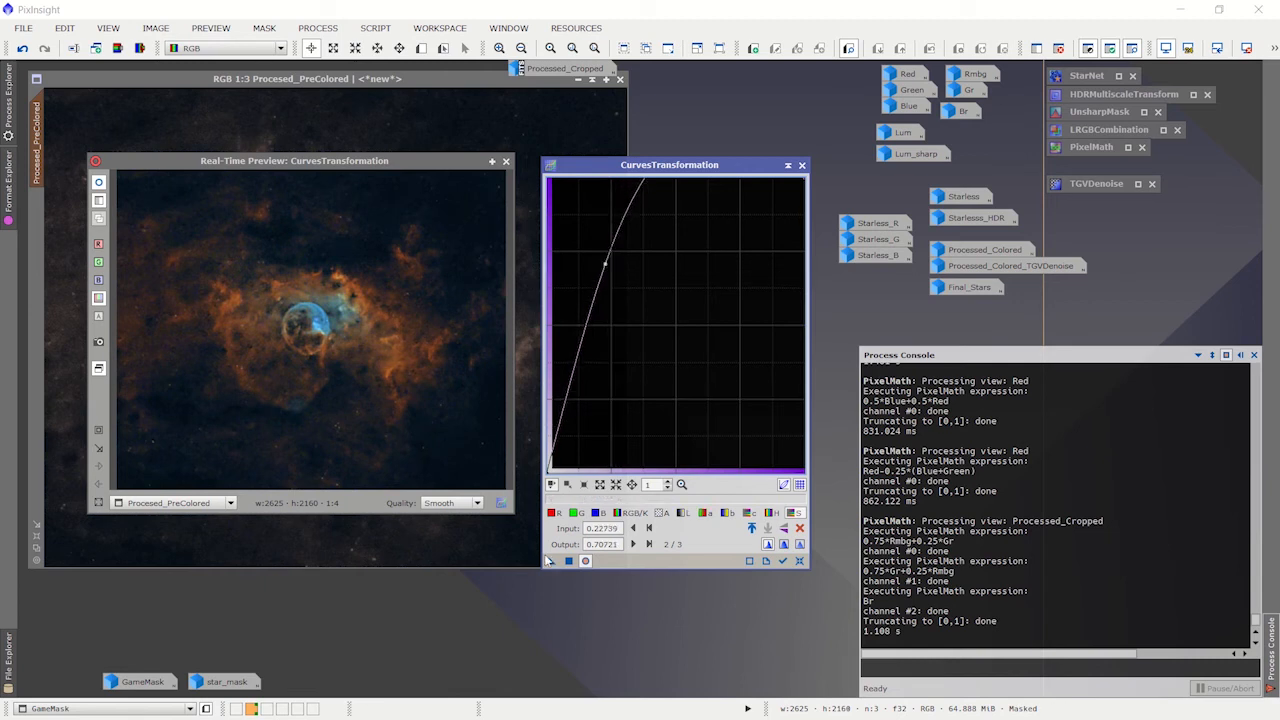
pyautogui.moveTo(551, 560); pyautogui.dragTo(499, 550)
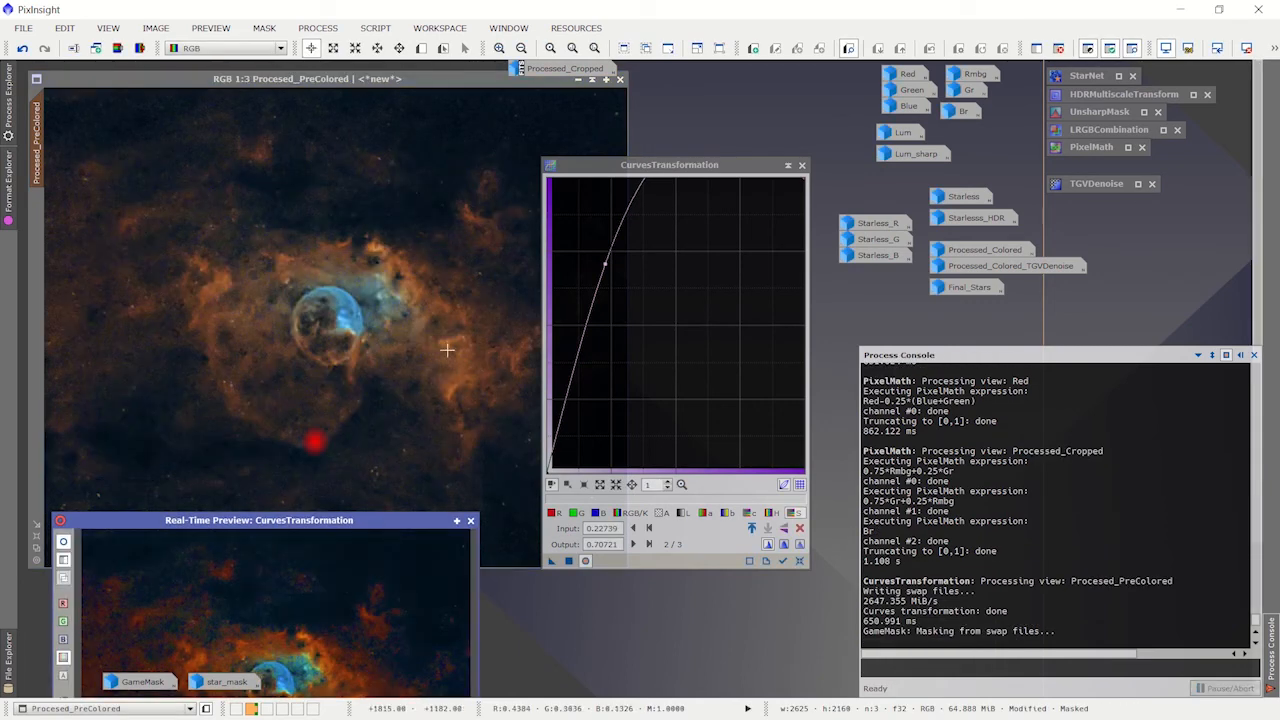
# Step: Reset the curve, apply a gentler saturation boost at about 0.450 input and 0.563 output, and reset CurvesTransformation again
pyautogui.click(800, 561)
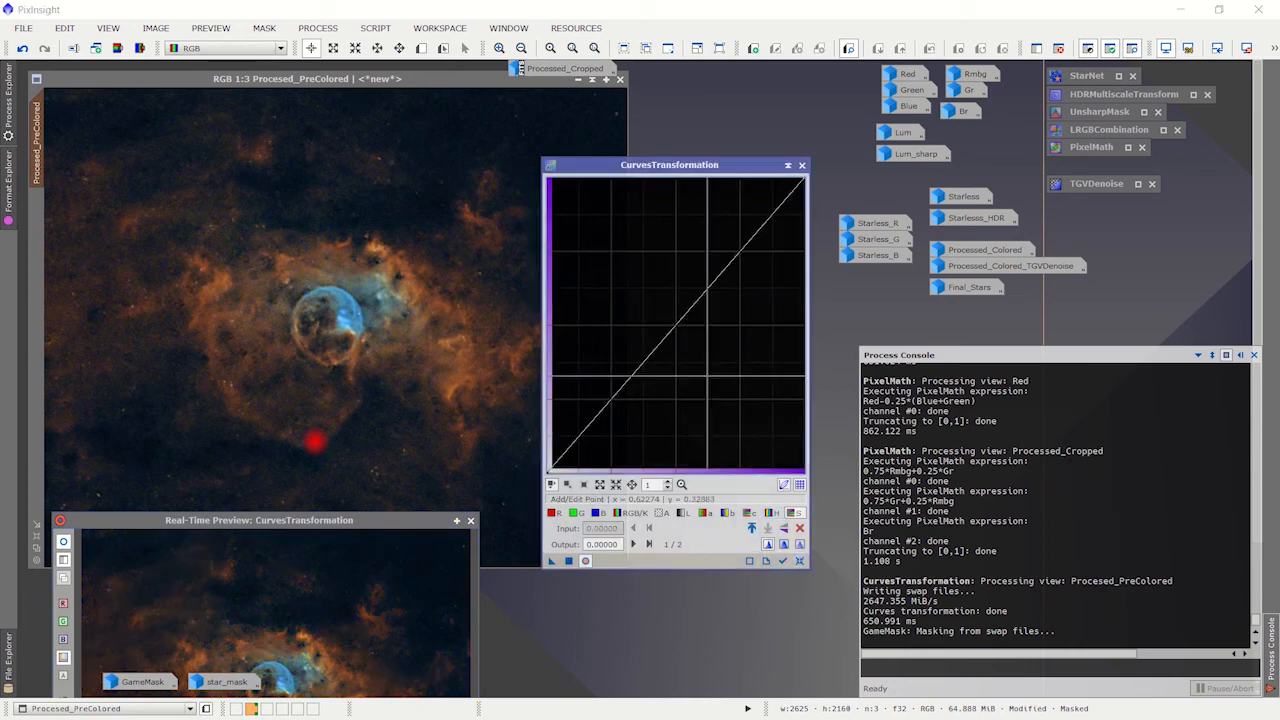
pyautogui.moveTo(664, 338); pyautogui.dragTo(662, 306)
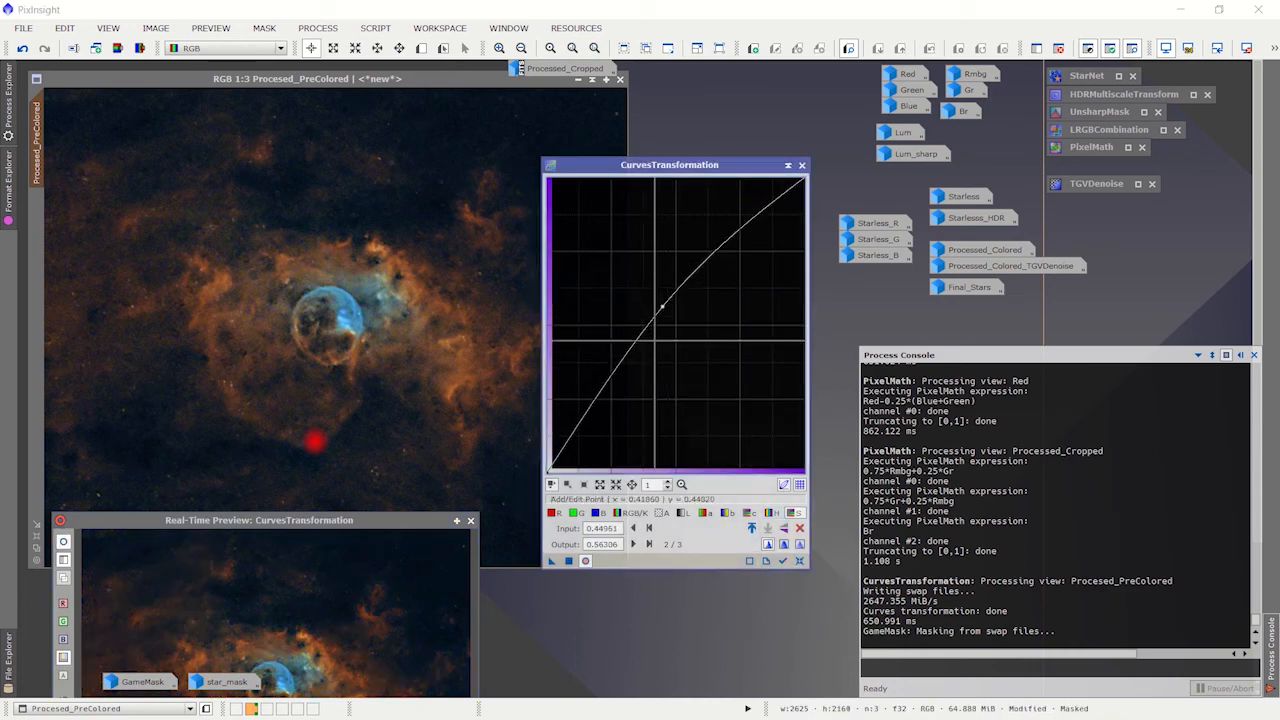
pyautogui.moveTo(436, 343); pyautogui.dragTo(436, 338)
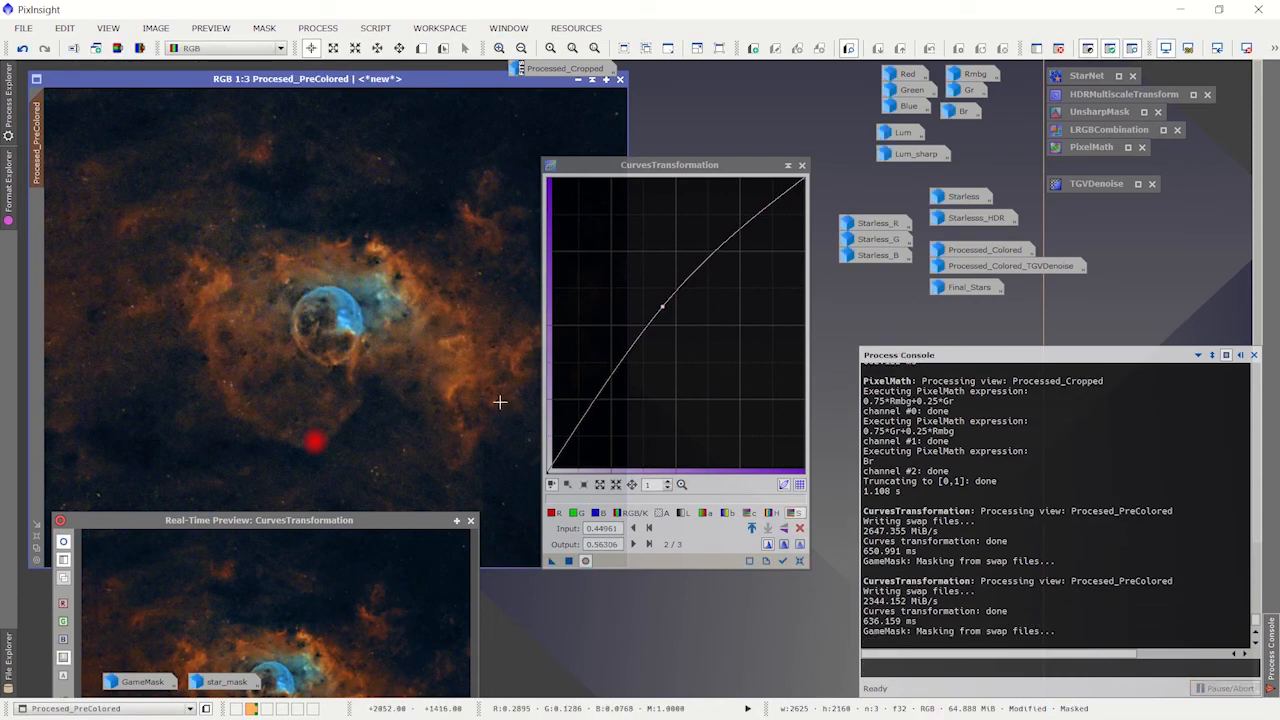
pyautogui.click(799, 560)
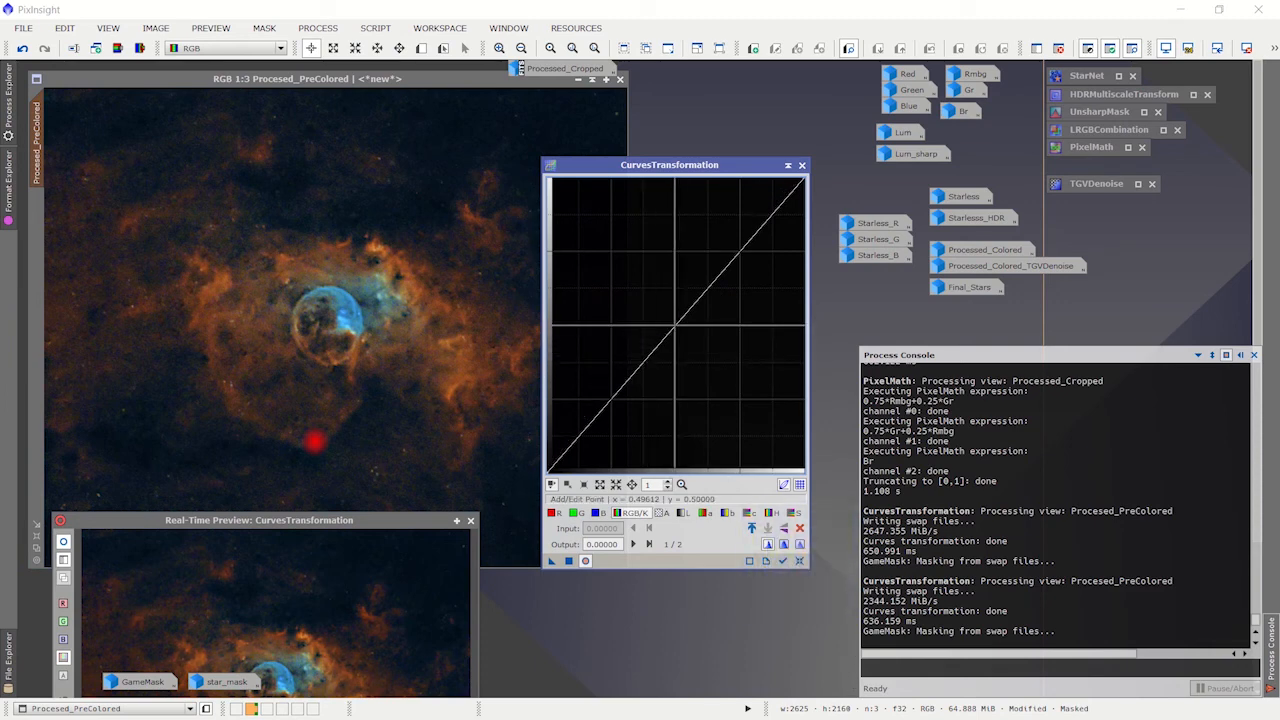
# Step: Apply an RGB/K curve with points at about 0.432 input/0.523 output and 0.212/0.250 to masked Procesed_PreColored, and close the real-time preview
pyautogui.click(666, 322)
pyautogui.moveTo(666, 322); pyautogui.dragTo(658, 319)
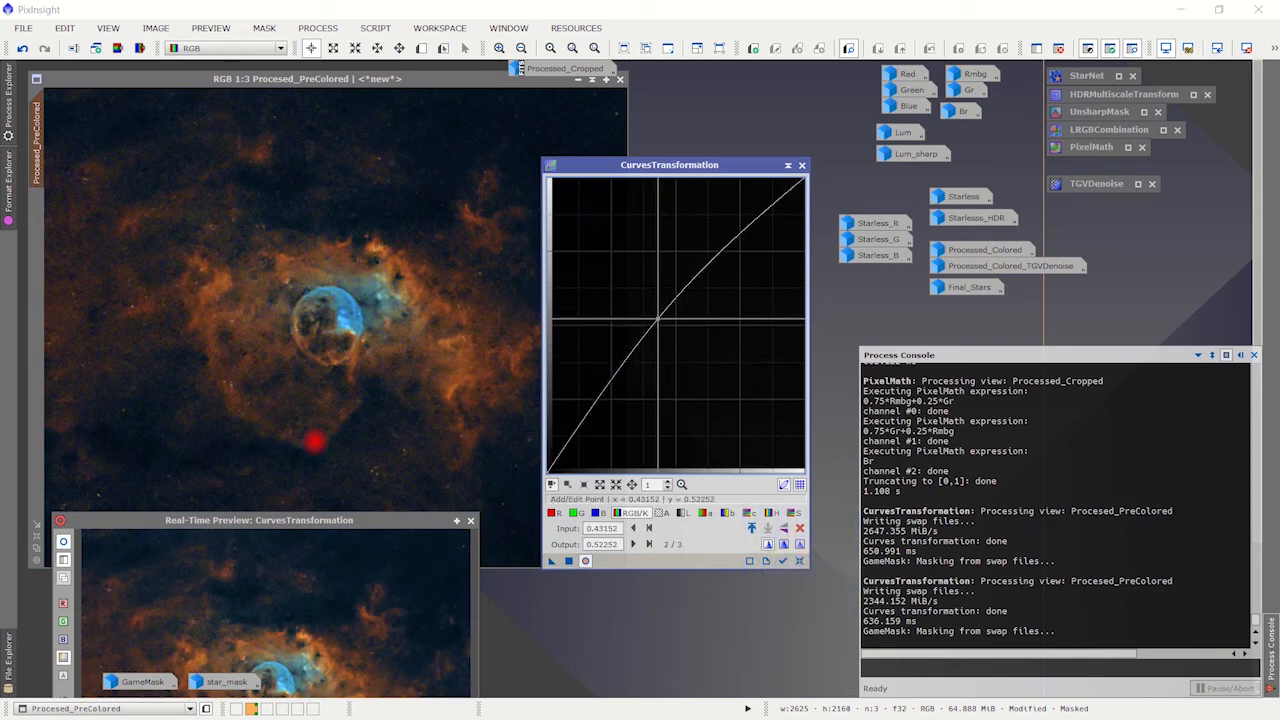
pyautogui.moveTo(380, 516); pyautogui.dragTo(374, 310)
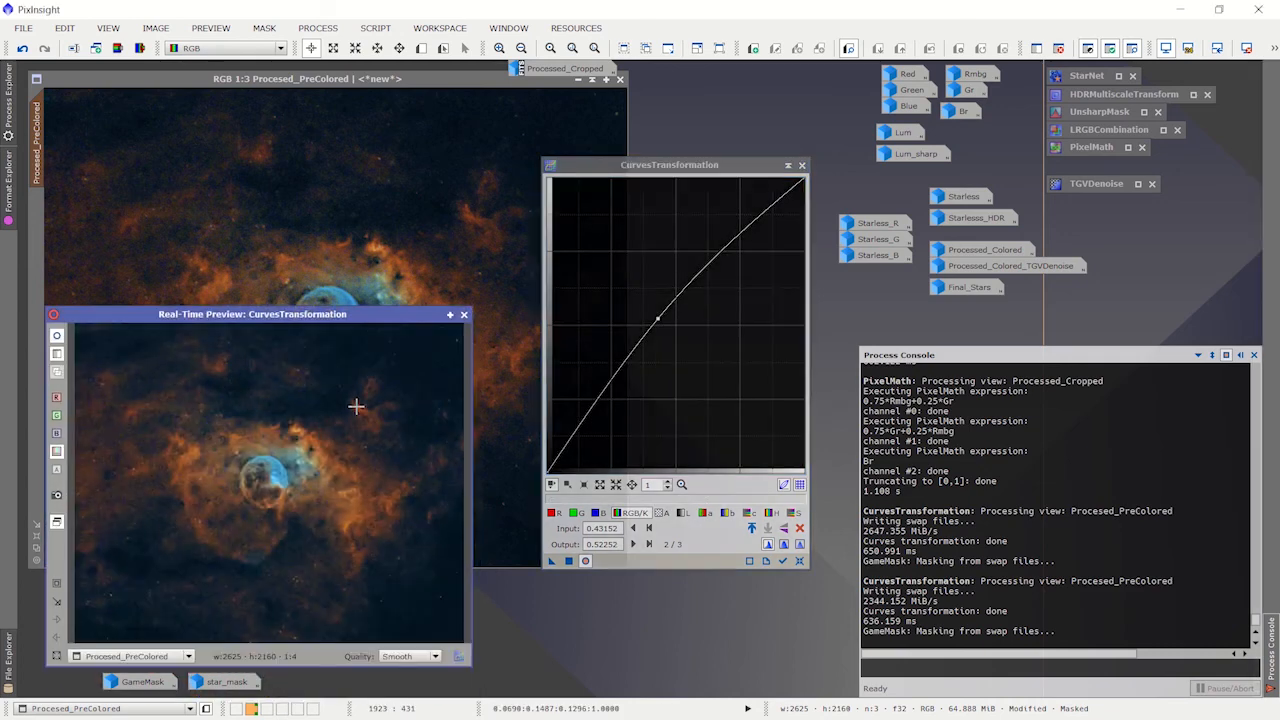
pyautogui.click(602, 397)
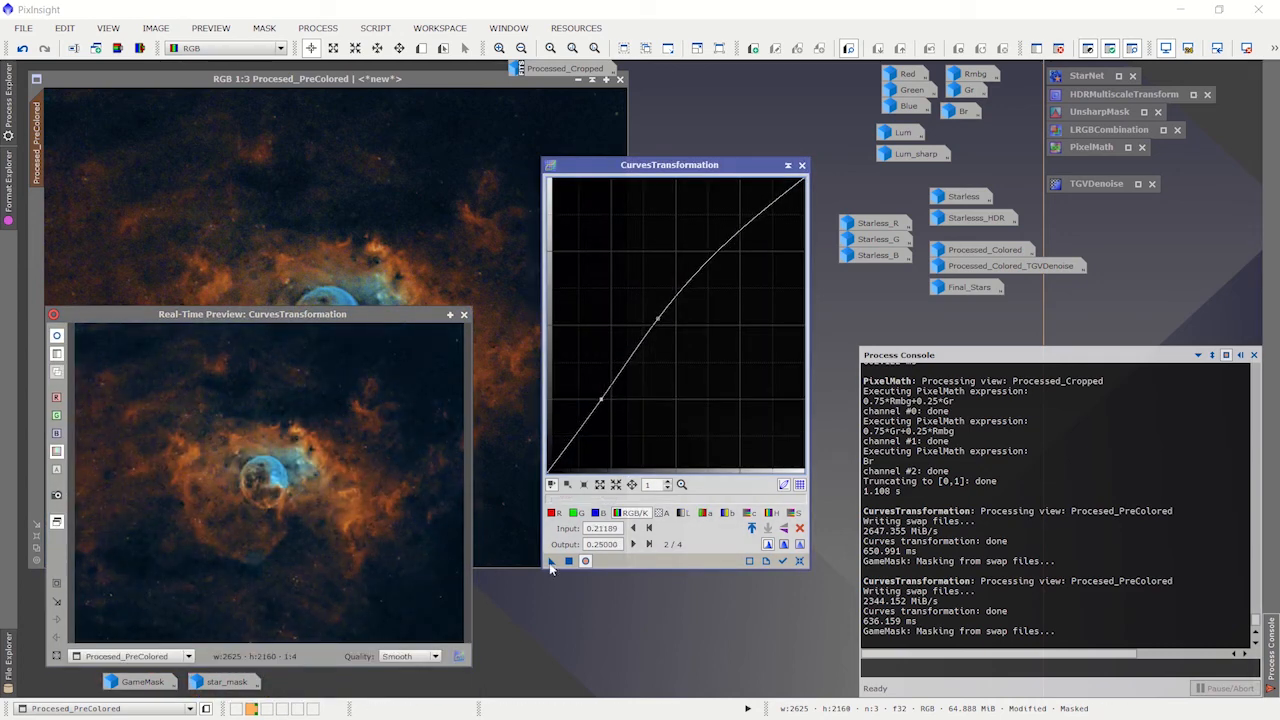
pyautogui.moveTo(550, 566); pyautogui.dragTo(437, 211)
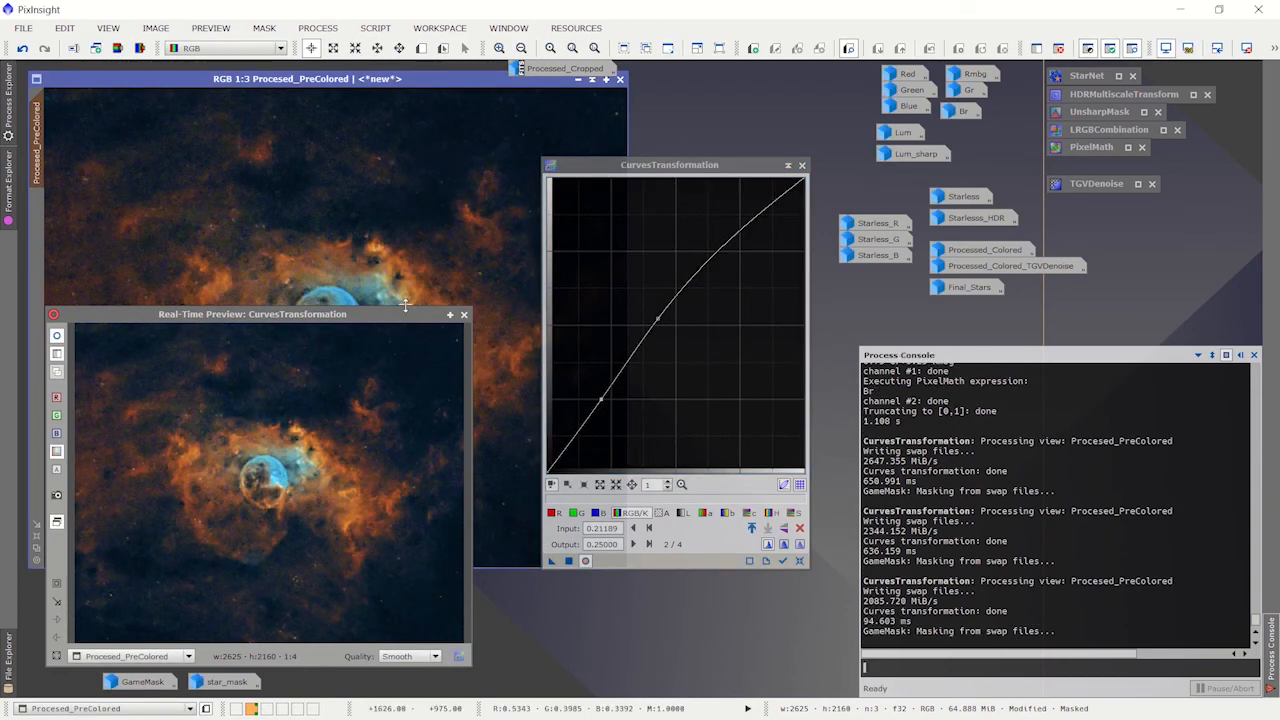
pyautogui.moveTo(405, 311); pyautogui.dragTo(401, 483)
pyautogui.click(458, 480)
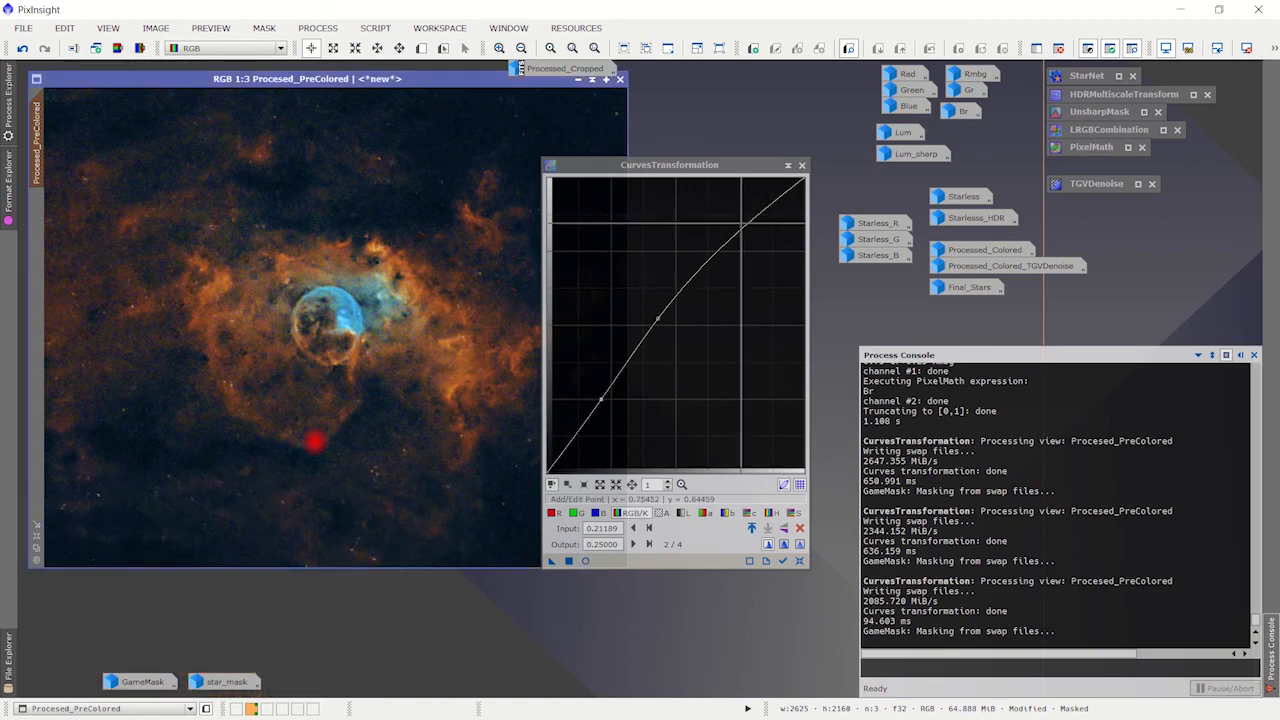
# Step: Minimize CurvesTransformation and close the Procesed_PreColored image without saving it
pyautogui.moveTo(711, 166); pyautogui.dragTo(740, 268)
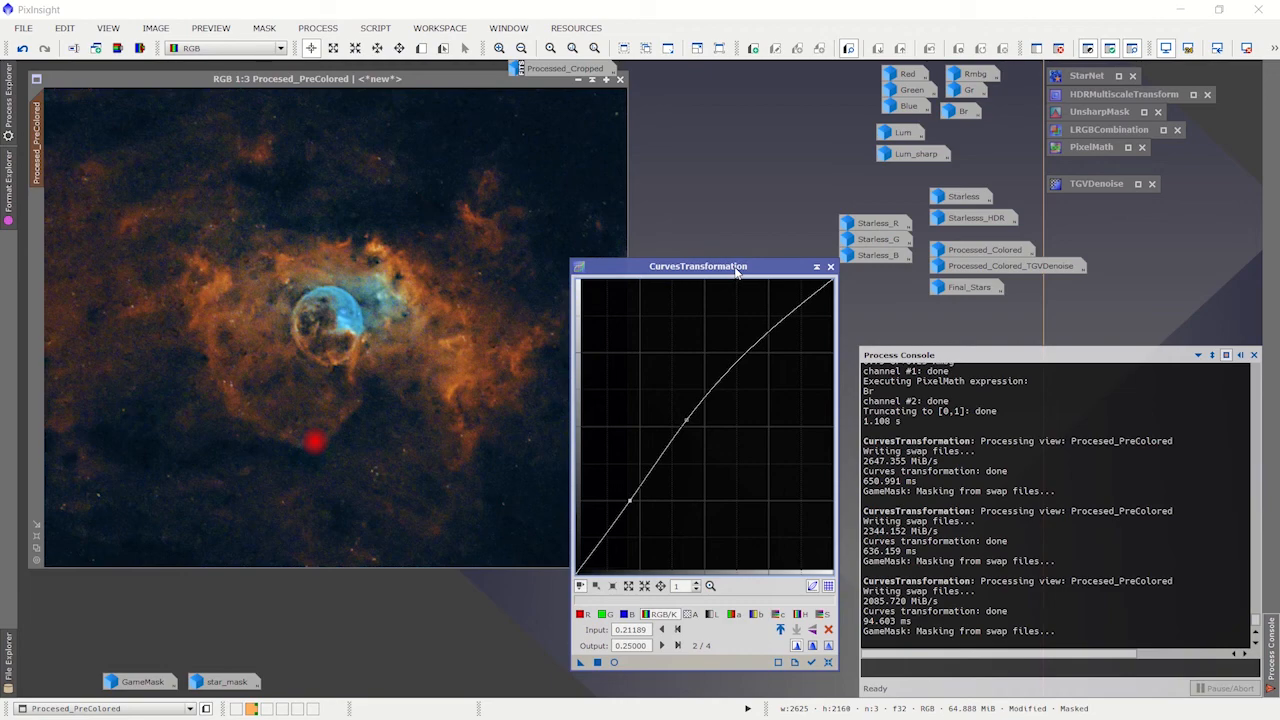
pyautogui.click(816, 267)
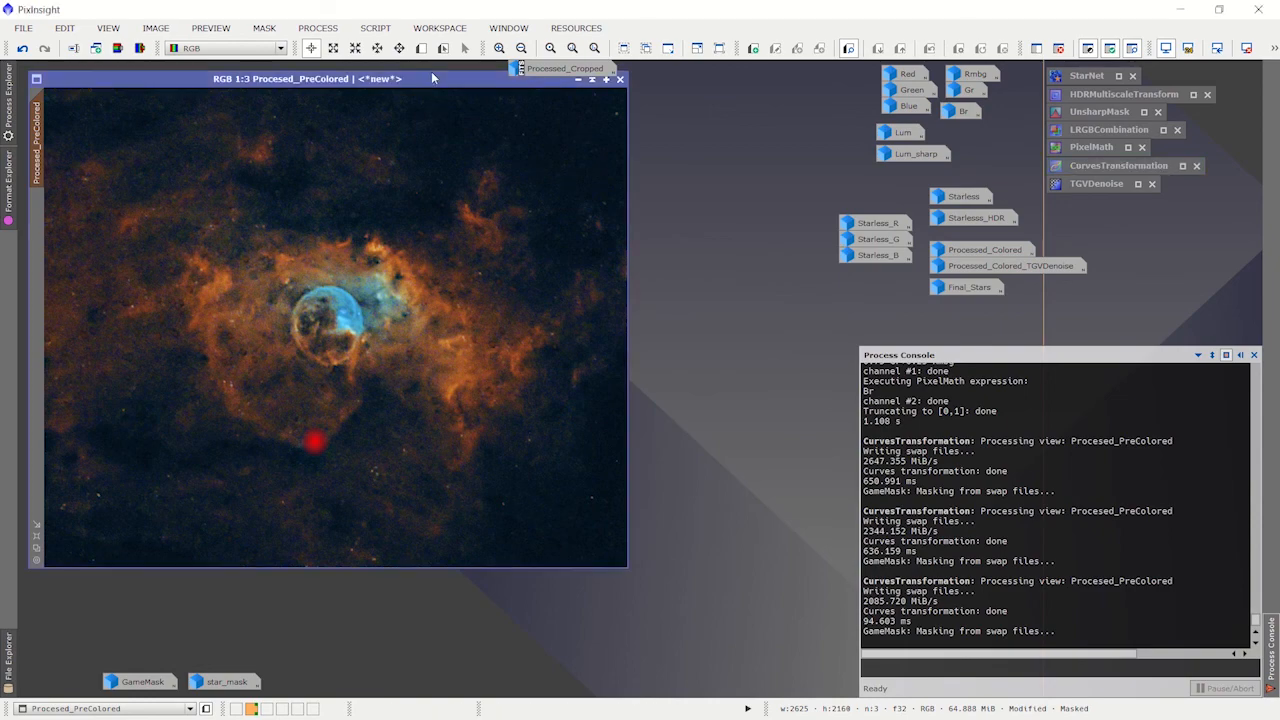
pyautogui.moveTo(431, 76); pyautogui.dragTo(403, 141)
pyautogui.click(589, 144)
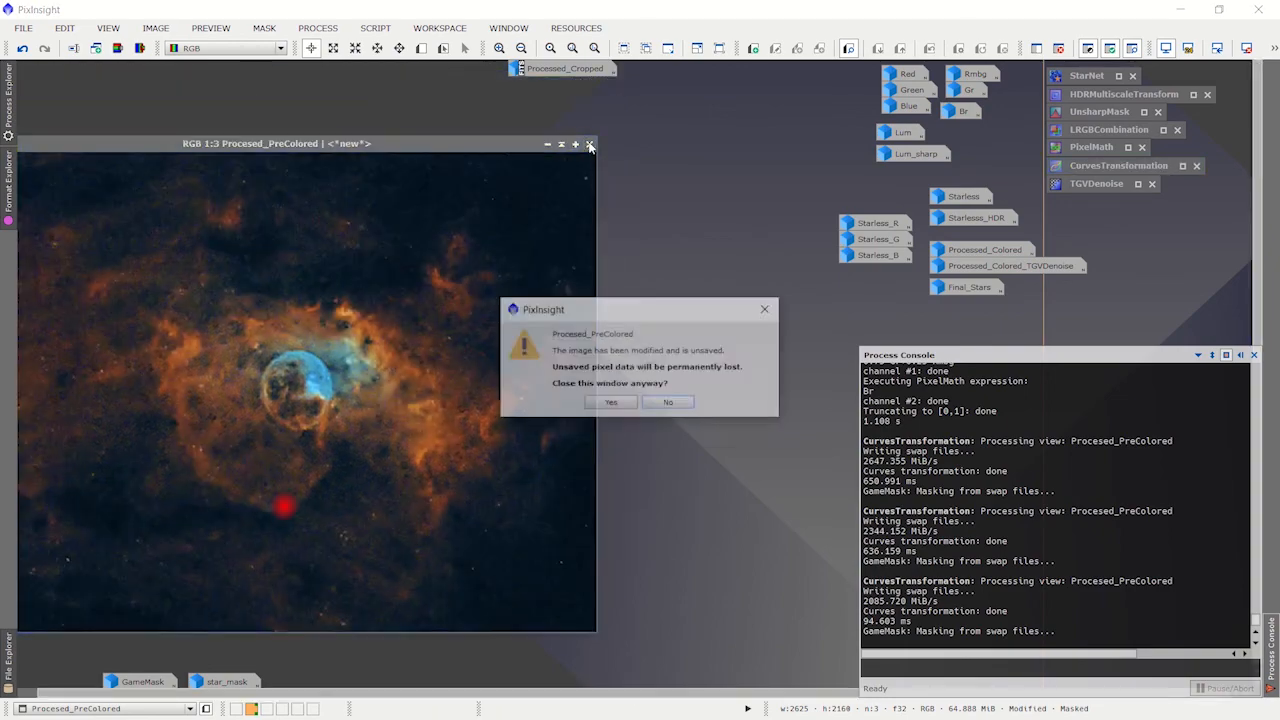
pyautogui.click(610, 403)
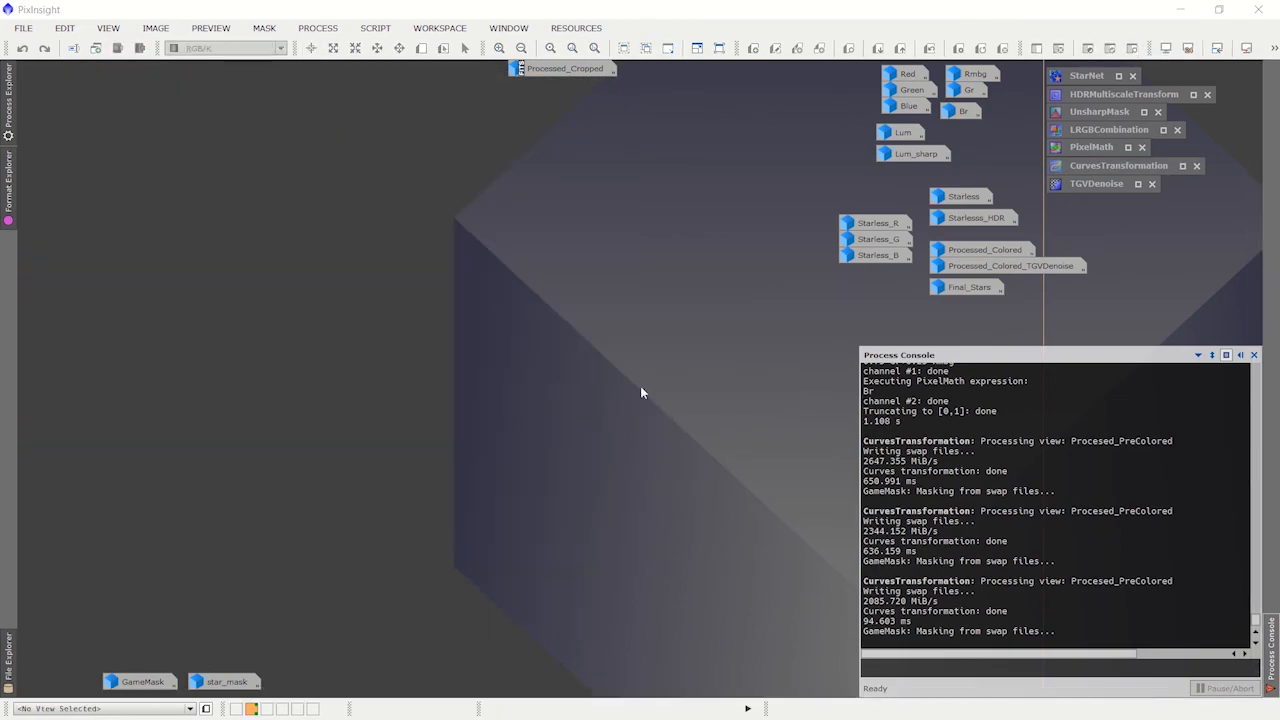
# Step: Restore the Processed_Colored image and examine the noise around the bubble up close
pyautogui.click(989, 250)
pyautogui.doubleClick(989, 250)
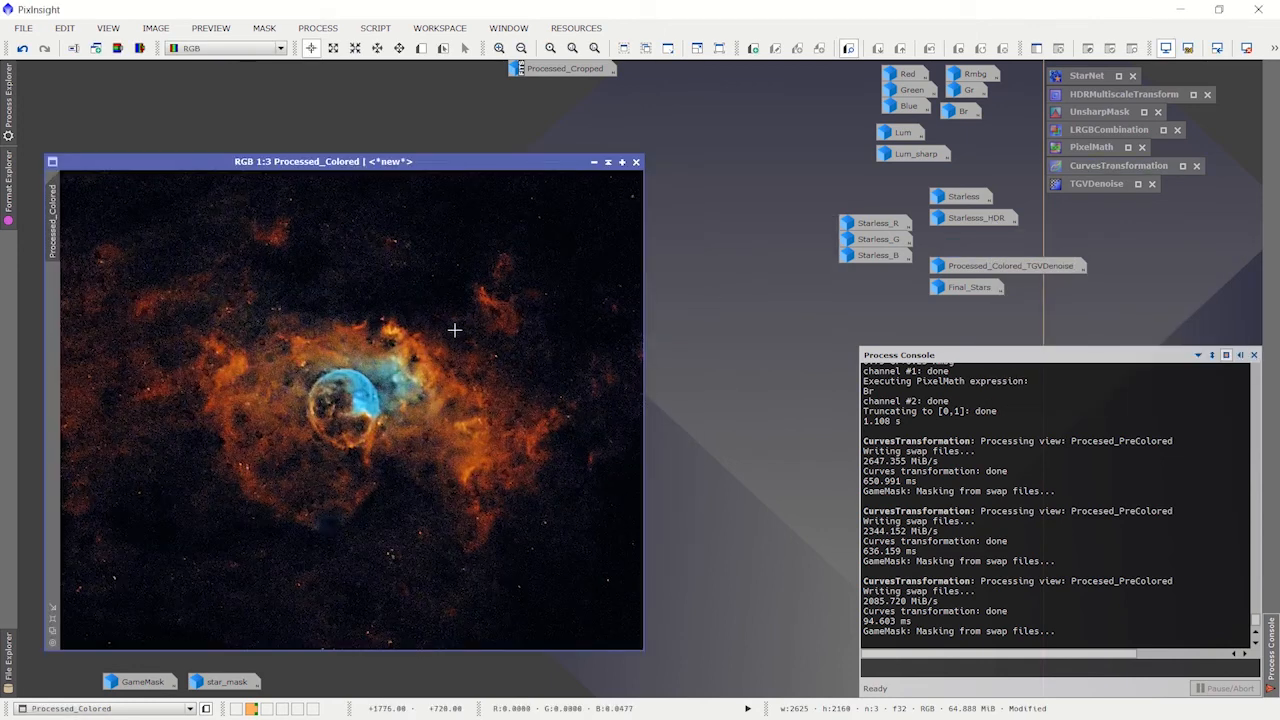
pyautogui.moveTo(430, 163); pyautogui.dragTo(404, 92)
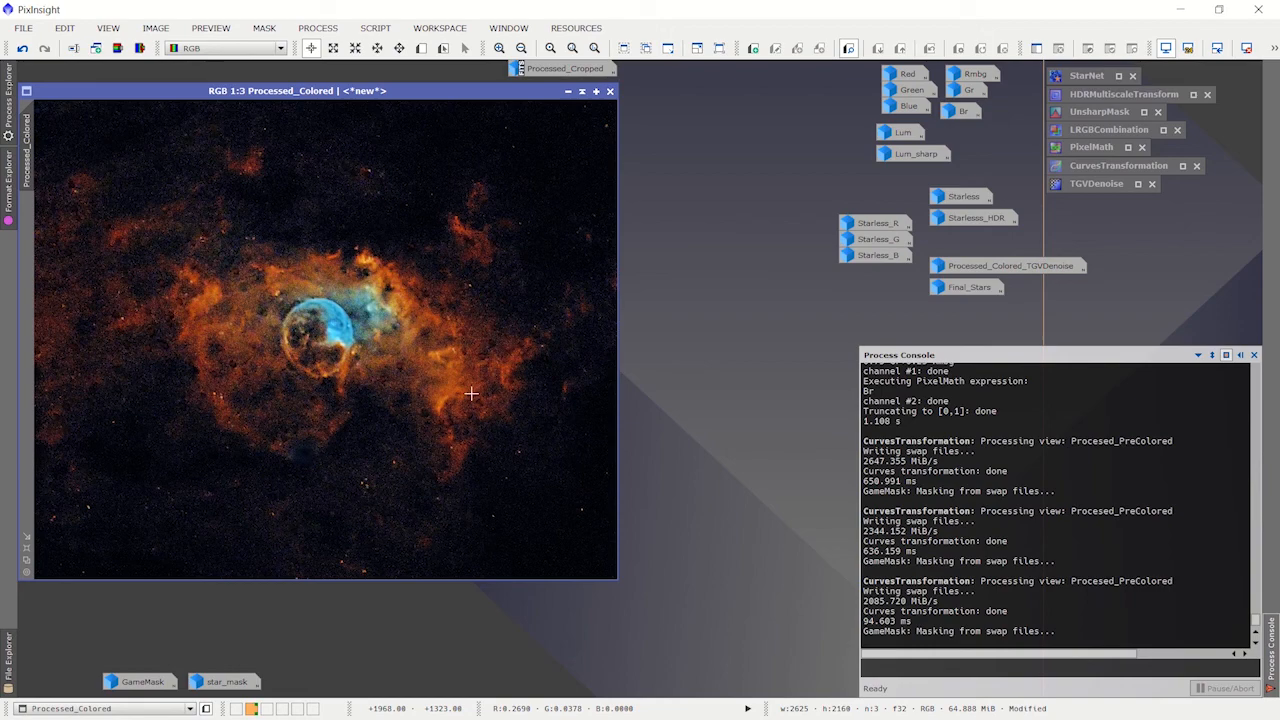
pyautogui.scroll(2, 408, 338)
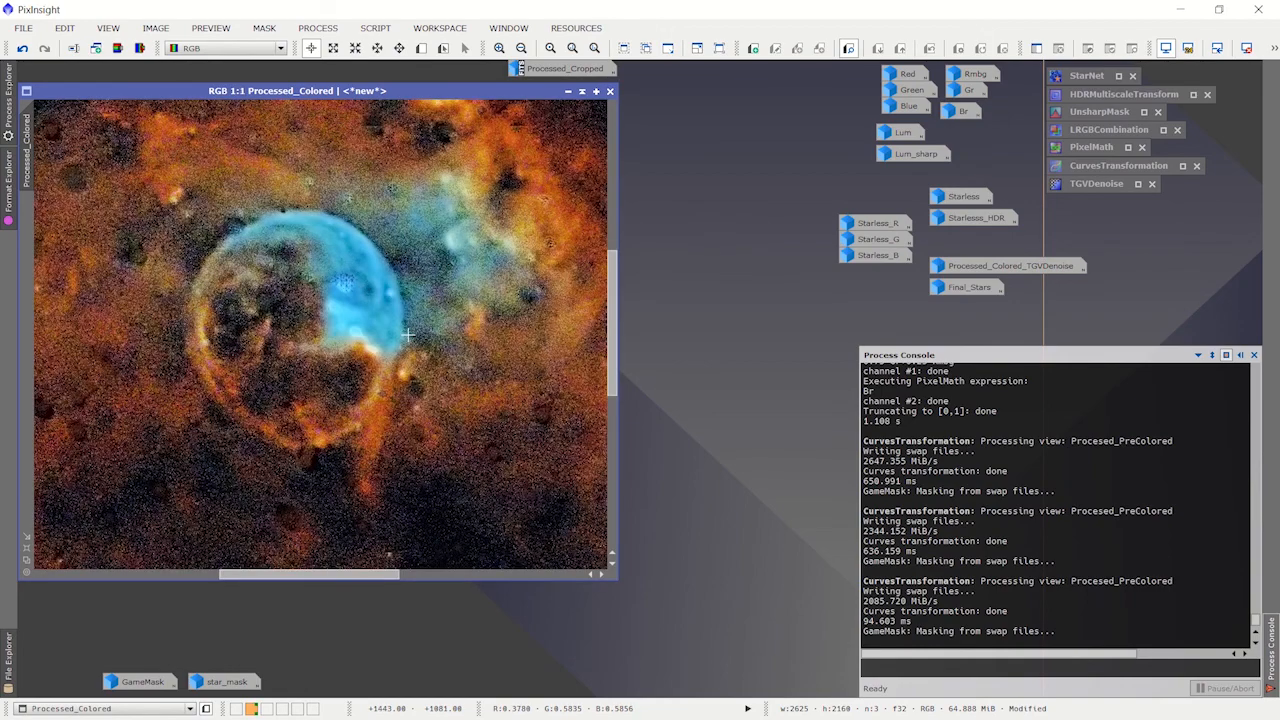
pyautogui.scroll(1, 408, 335)
pyautogui.scroll(-1, 458, 315)
pyautogui.scroll(-2, 458, 315)
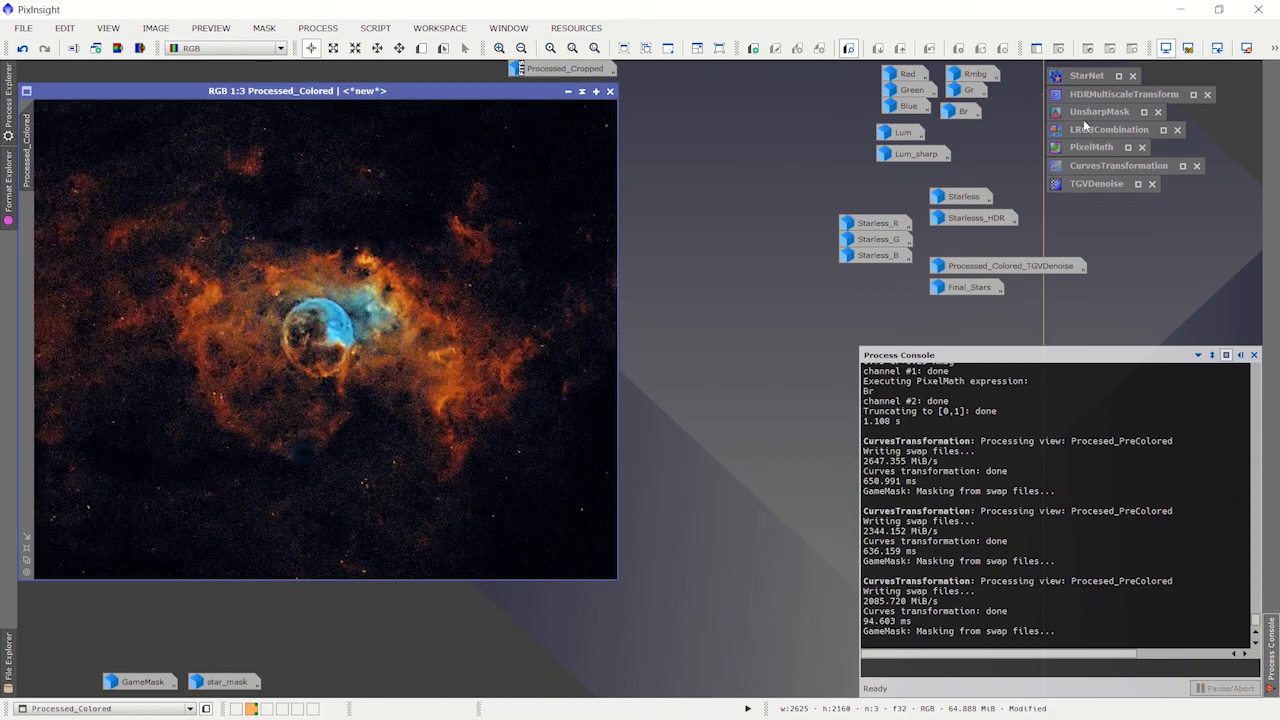
# Step: Review the TGVDenoise strength, edge protection, smoothness and iteration settings, and minimize the process
pyautogui.doubleClick(1099, 182)
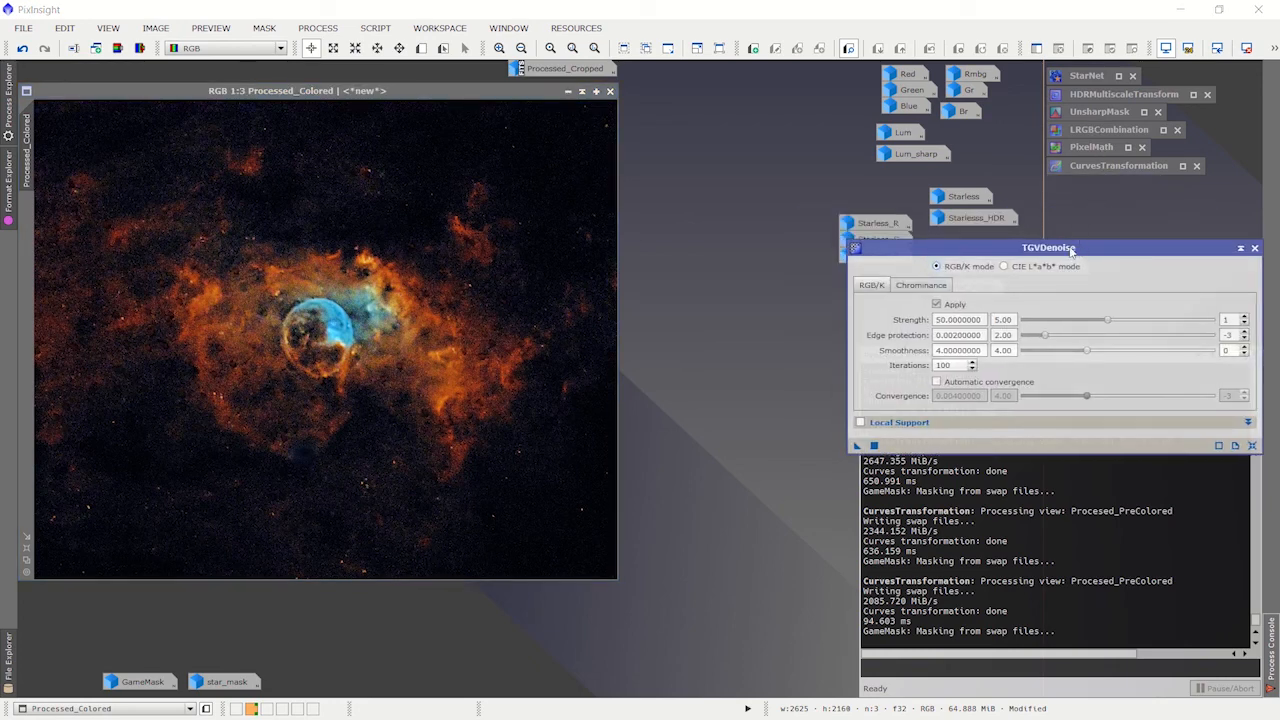
pyautogui.moveTo(1082, 250); pyautogui.dragTo(663, 206)
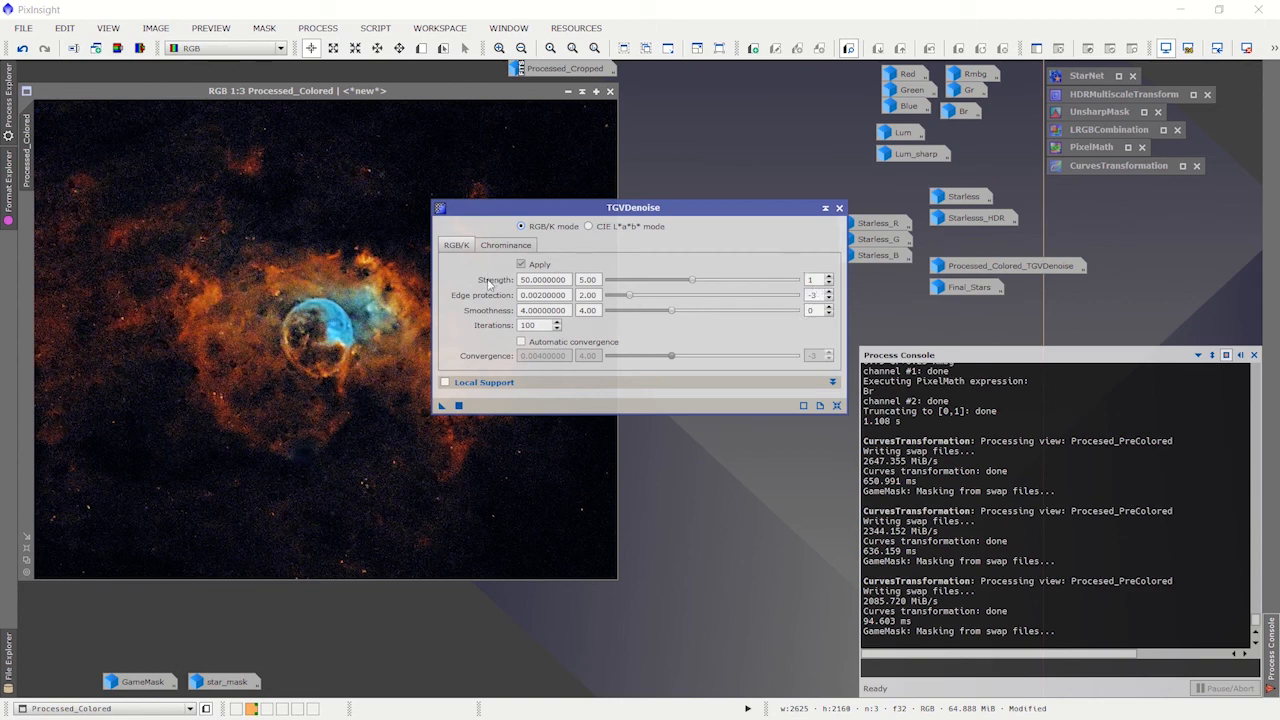
pyautogui.moveTo(489, 285)
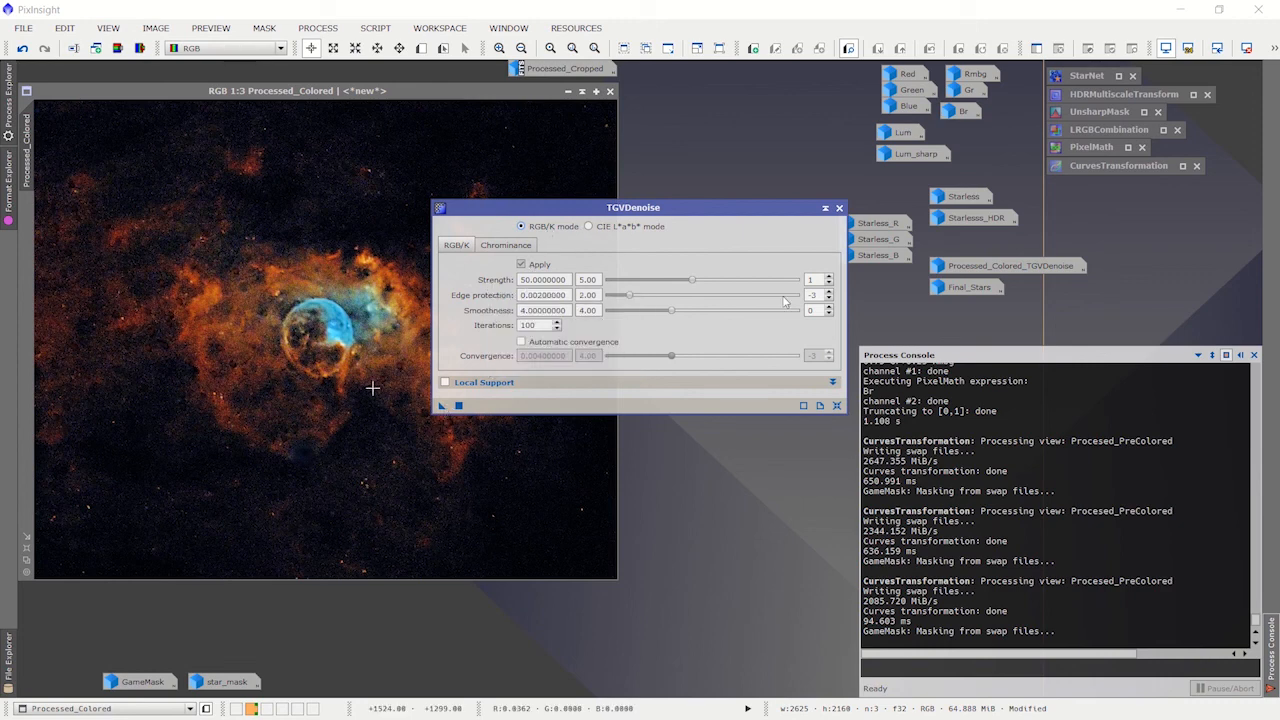
pyautogui.click(825, 208)
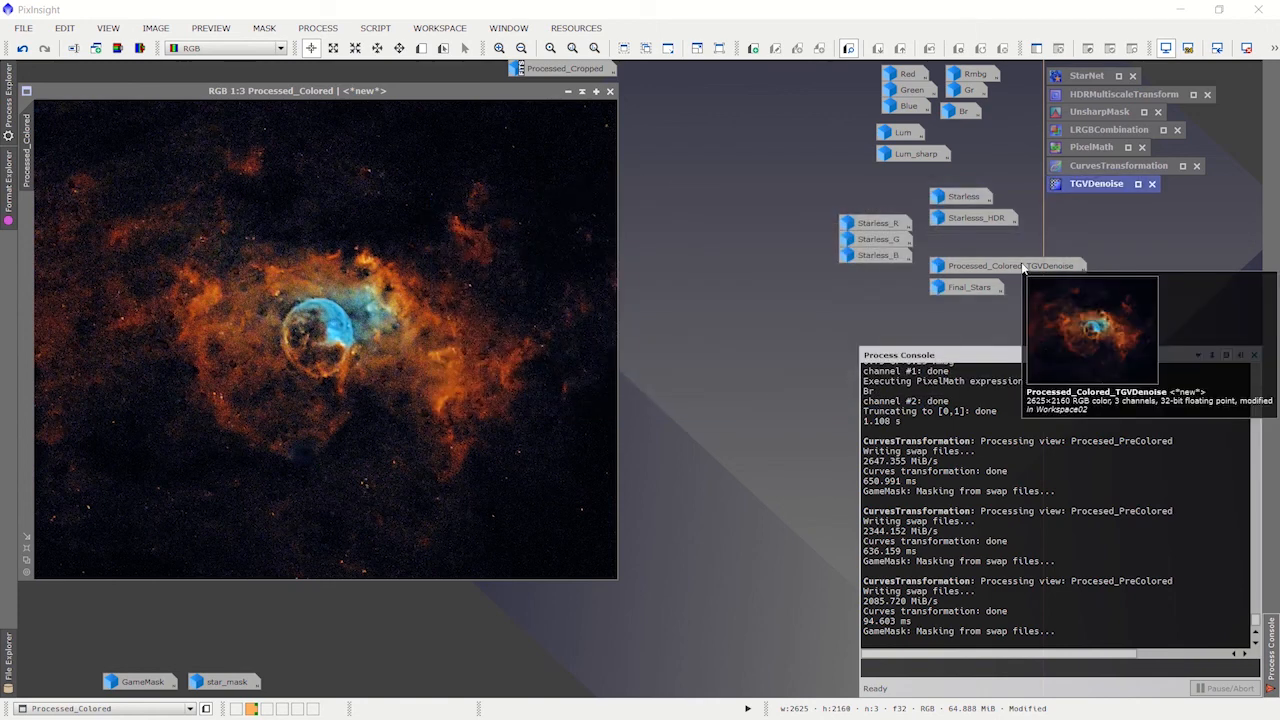
# Step: Restore Processed_Colored_TGVDenoise, inspect its noise reduction, and minimize Processed_Colored so the denoised image takes its place
pyautogui.doubleClick(967, 270)
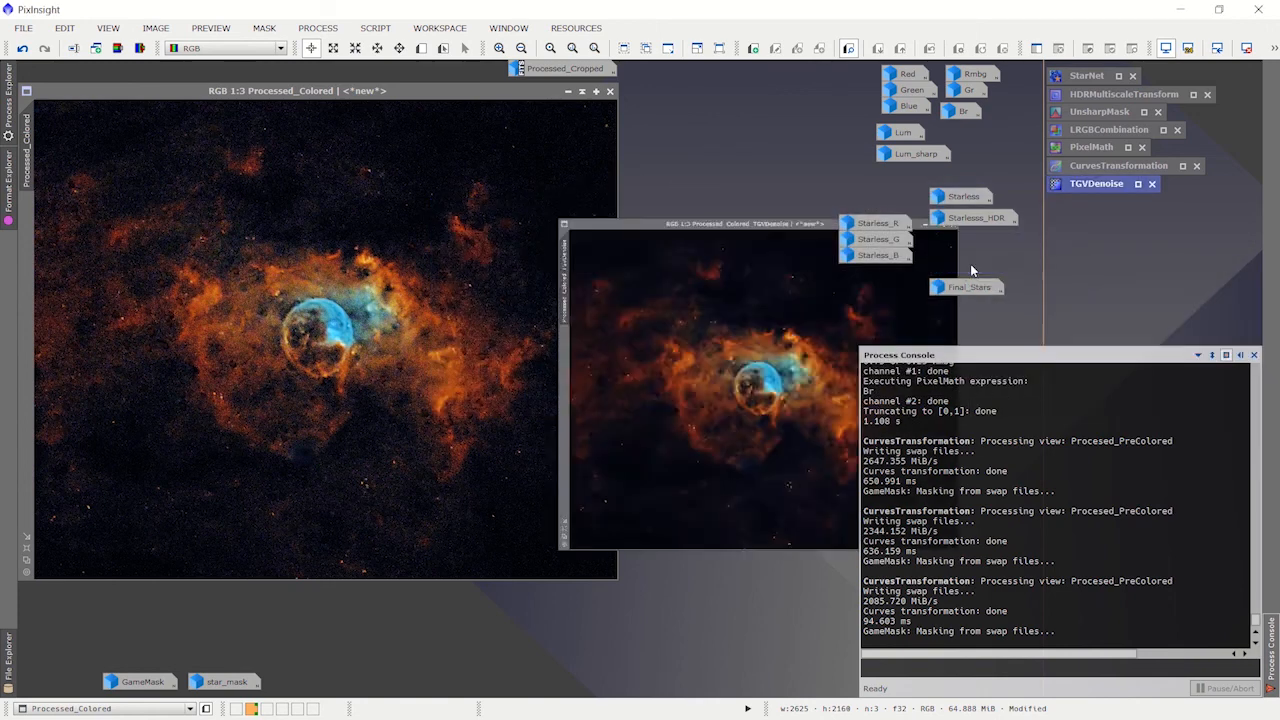
pyautogui.moveTo(764, 210); pyautogui.dragTo(553, 134)
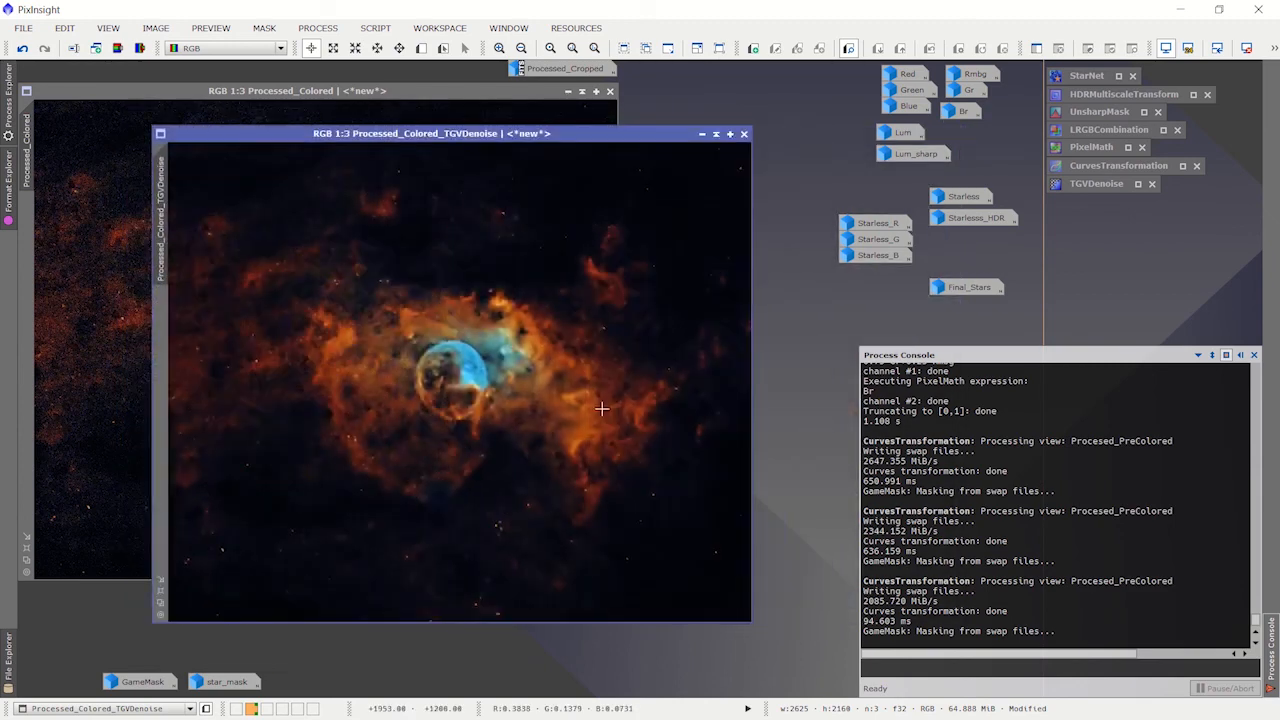
pyautogui.scroll(1, 602, 409)
pyautogui.scroll(-1, 602, 410)
pyautogui.click(568, 91)
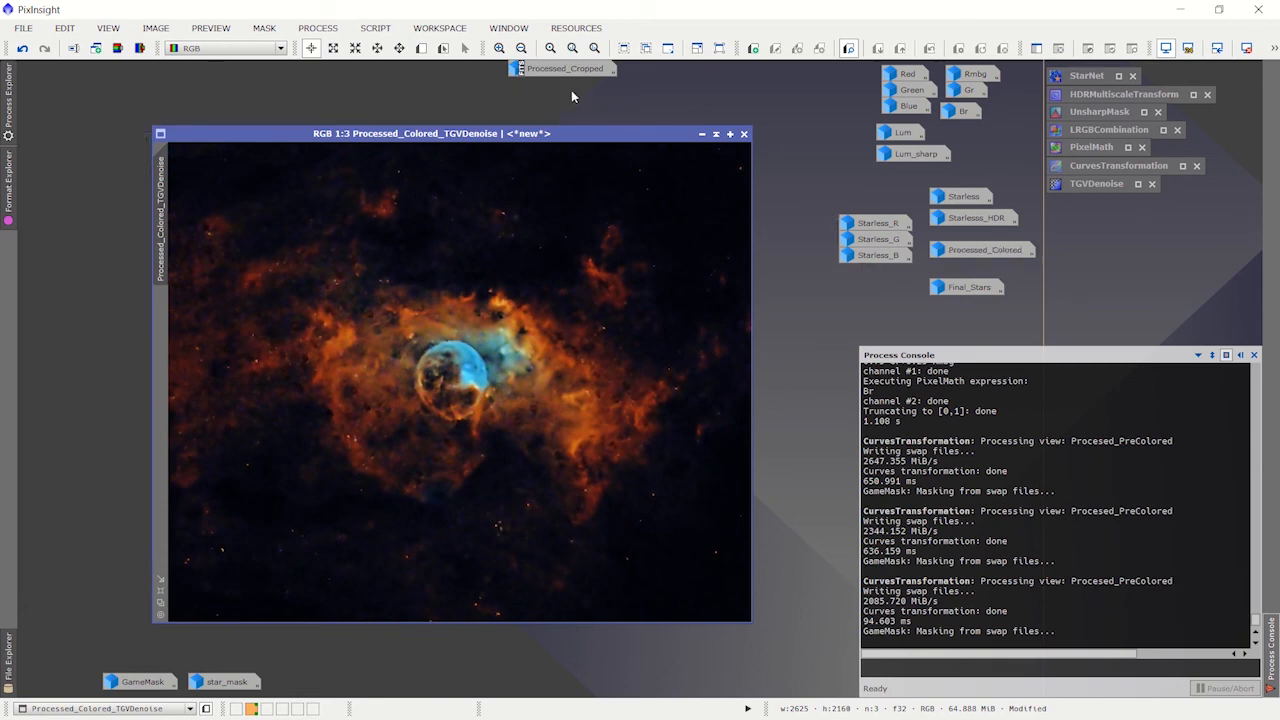
pyautogui.moveTo(641, 134); pyautogui.dragTo(507, 68)
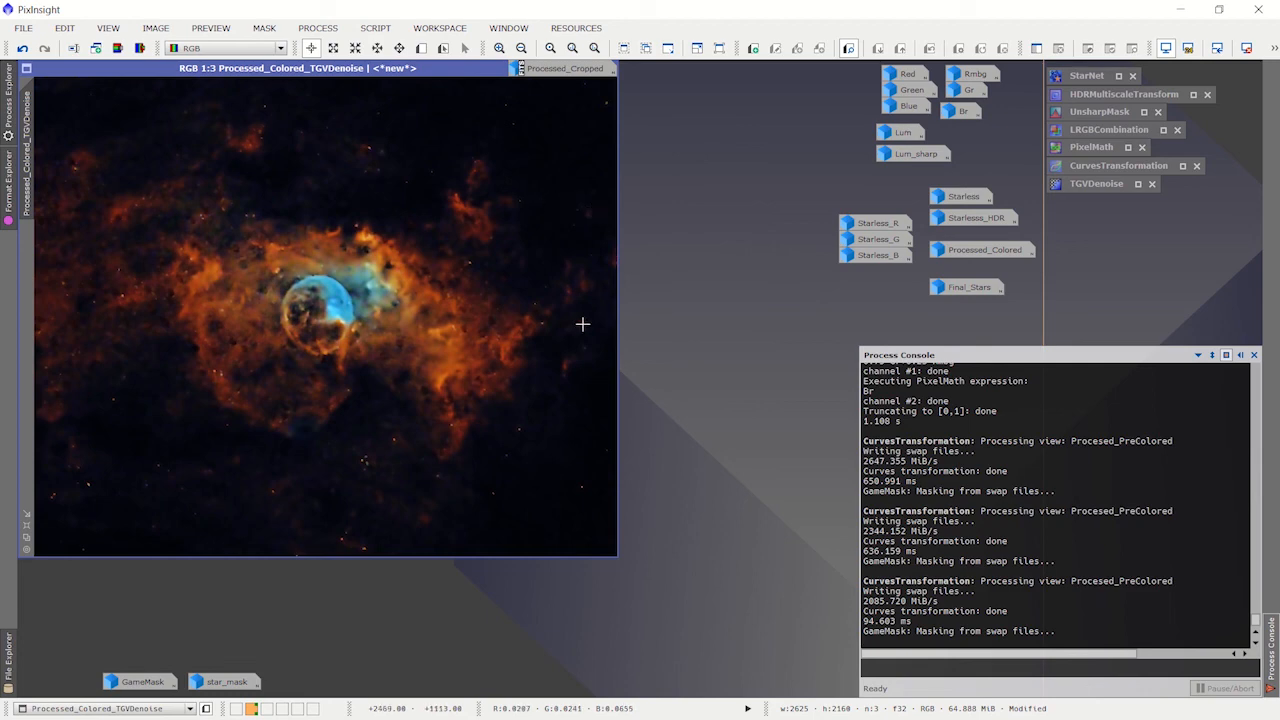
# Step: Restore the star_mask image, and open PixelMath and reset it to its default settings
pyautogui.doubleClick(221, 683)
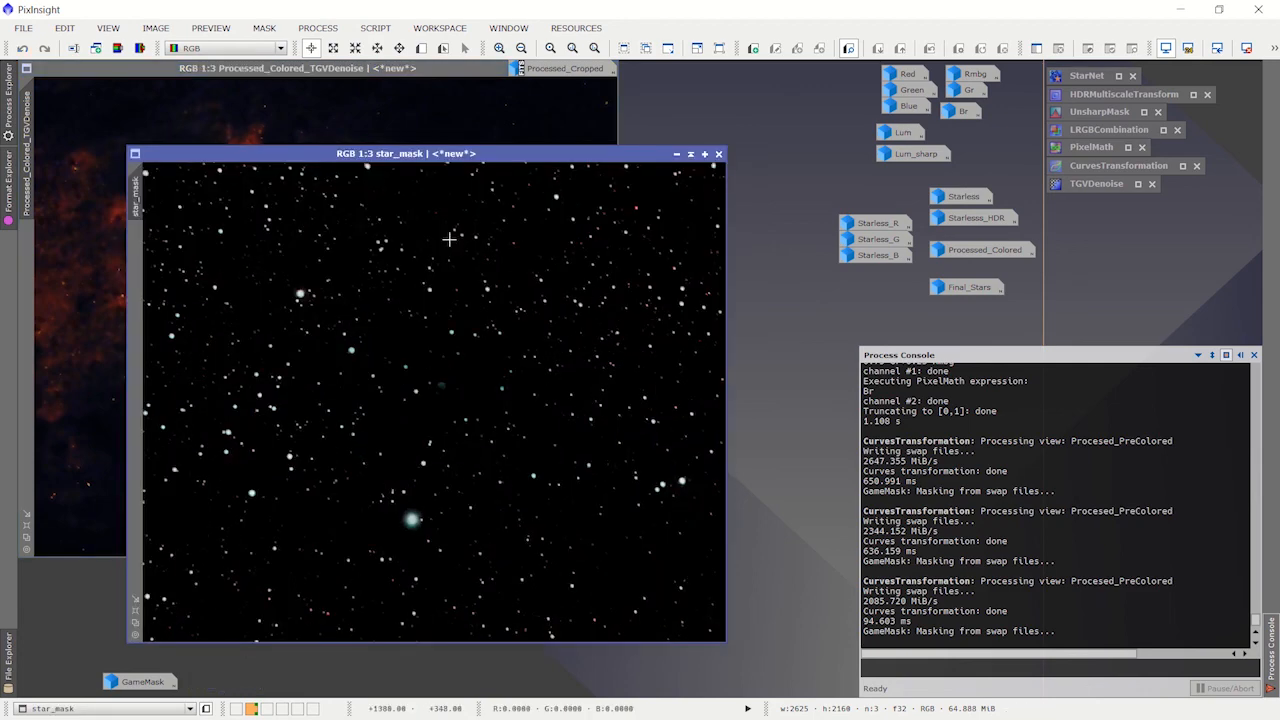
pyautogui.moveTo(447, 163); pyautogui.dragTo(422, 147)
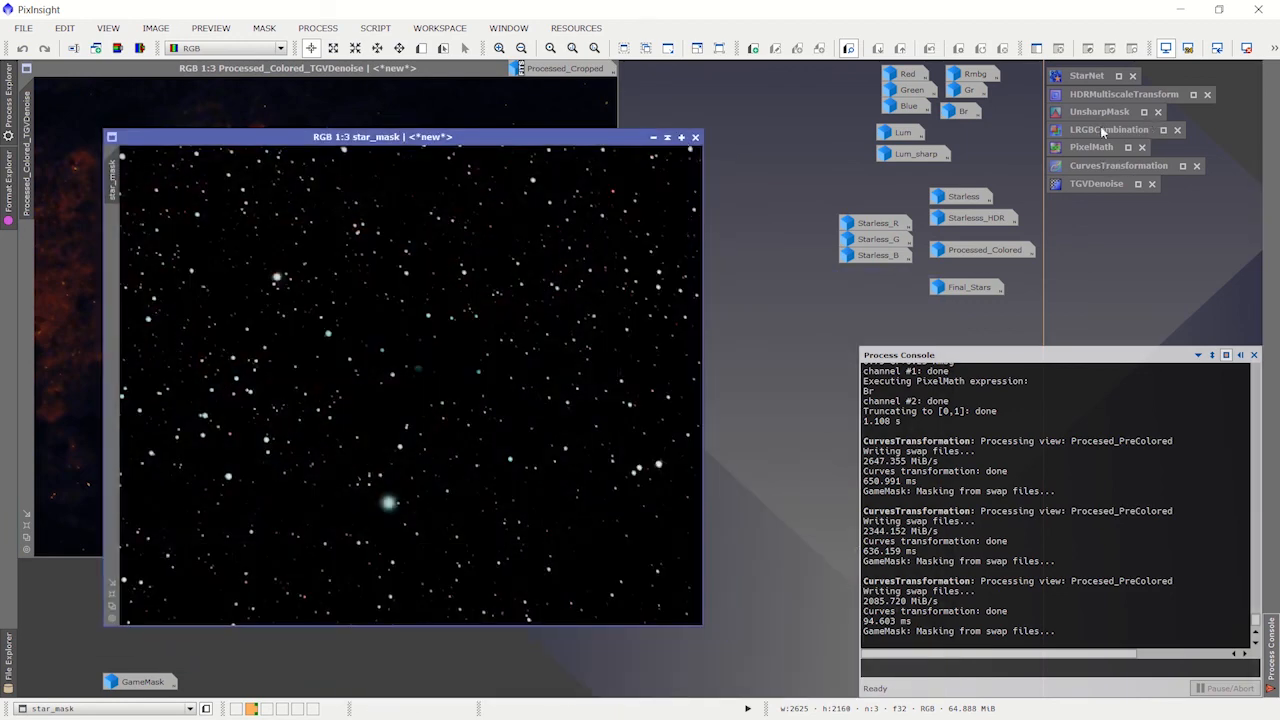
pyautogui.doubleClick(1093, 150)
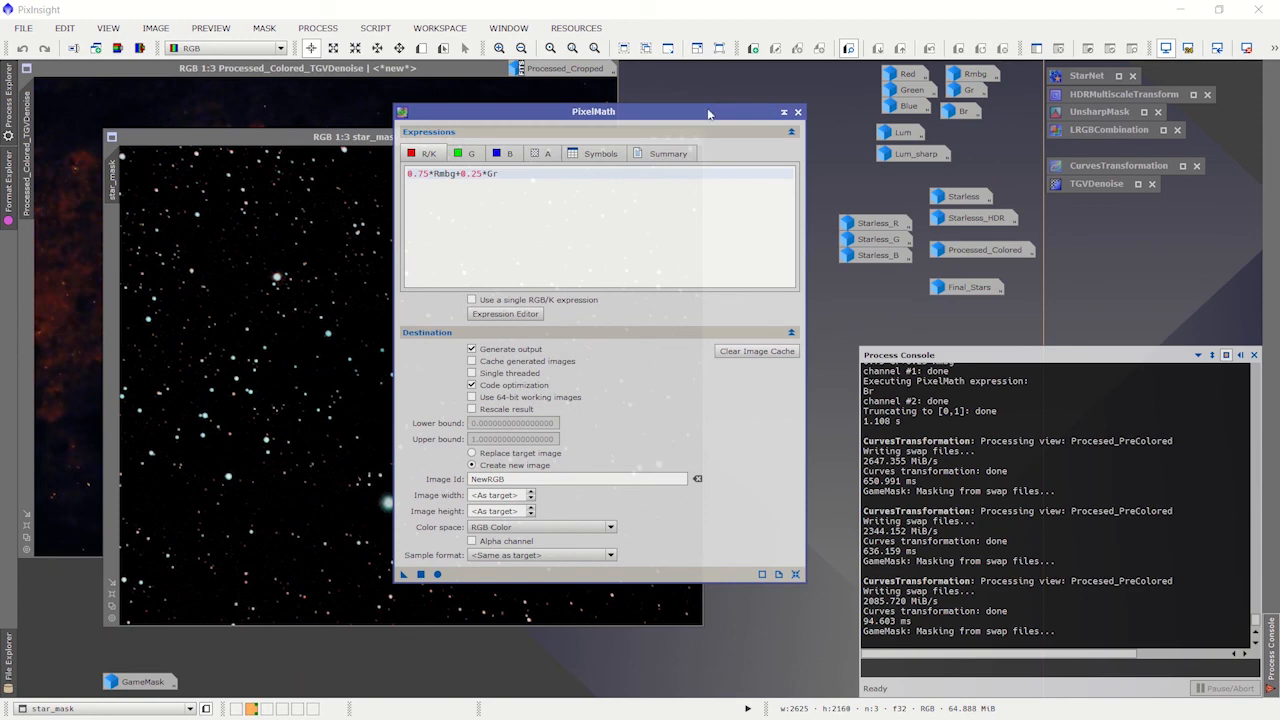
pyautogui.moveTo(708, 113); pyautogui.dragTo(696, 149)
pyautogui.click(783, 610)
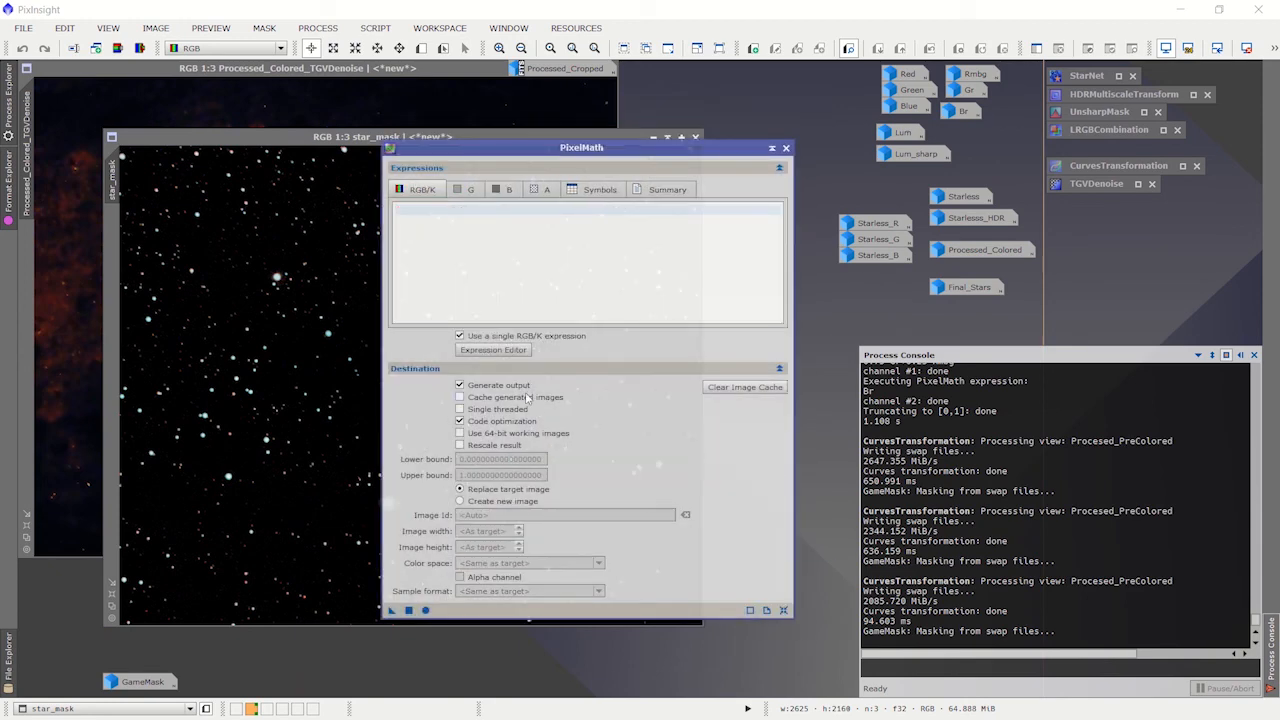
# Step: Build the PixelMath expression Processed_Colored_TGVDenoise+star_mask in the Expression Editor and accept it
pyautogui.click(493, 350)
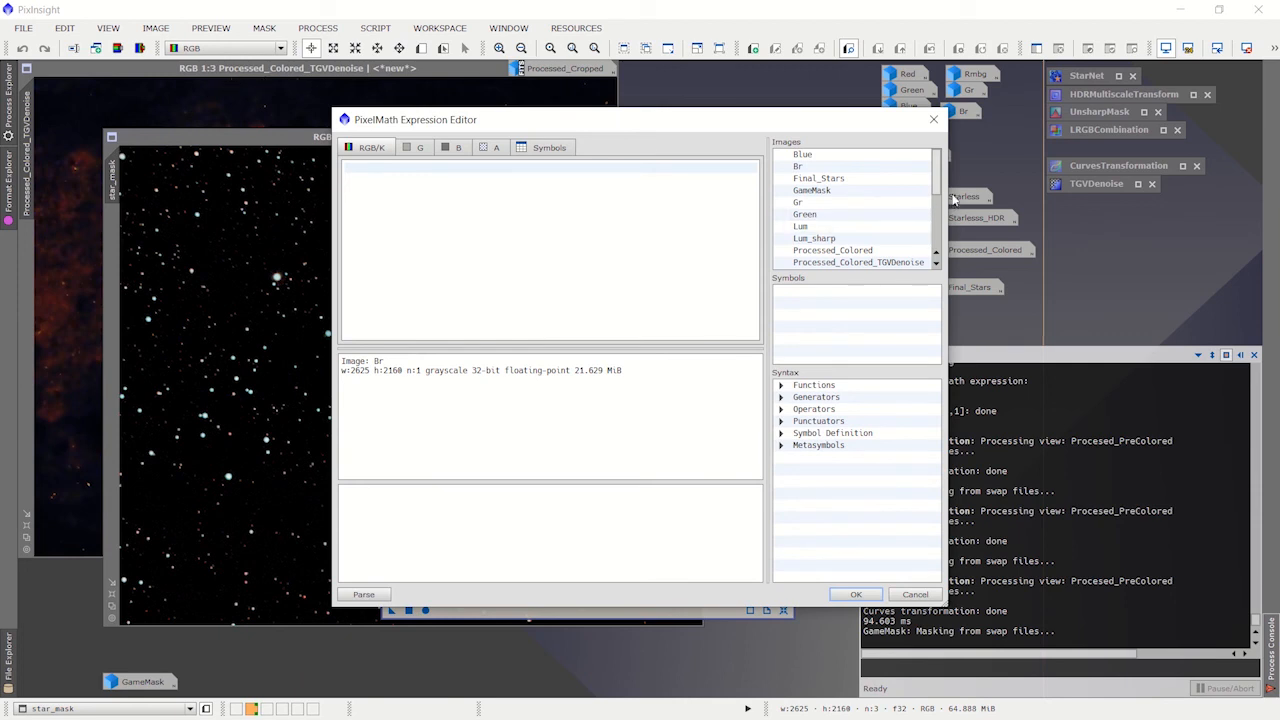
pyautogui.moveTo(940, 184); pyautogui.dragTo(940, 192)
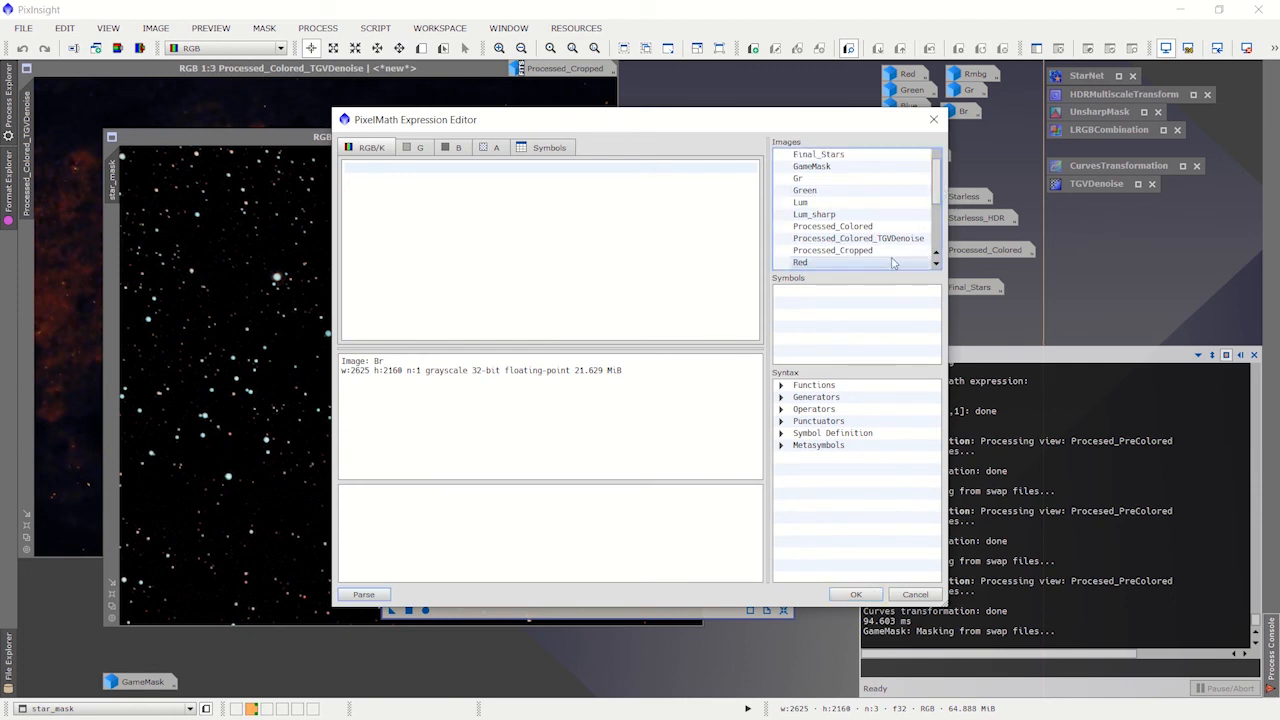
pyautogui.doubleClick(860, 239)
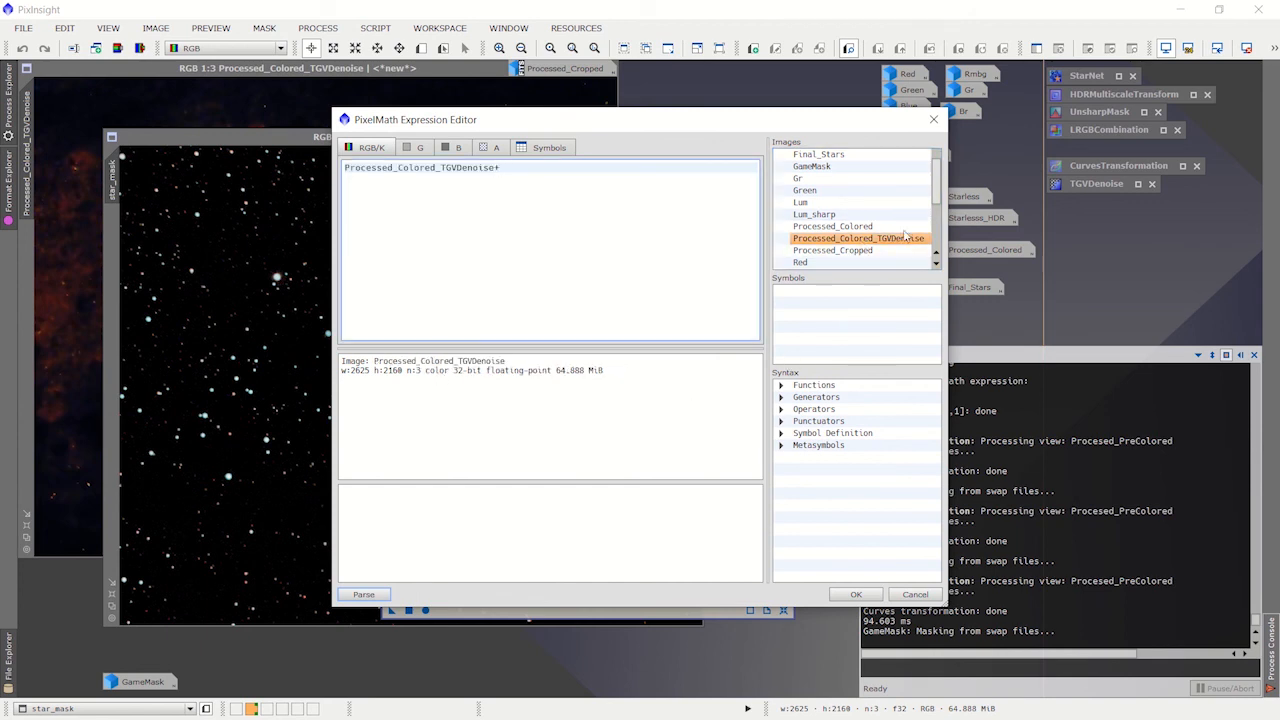
pyautogui.moveTo(938, 181); pyautogui.dragTo(938, 243)
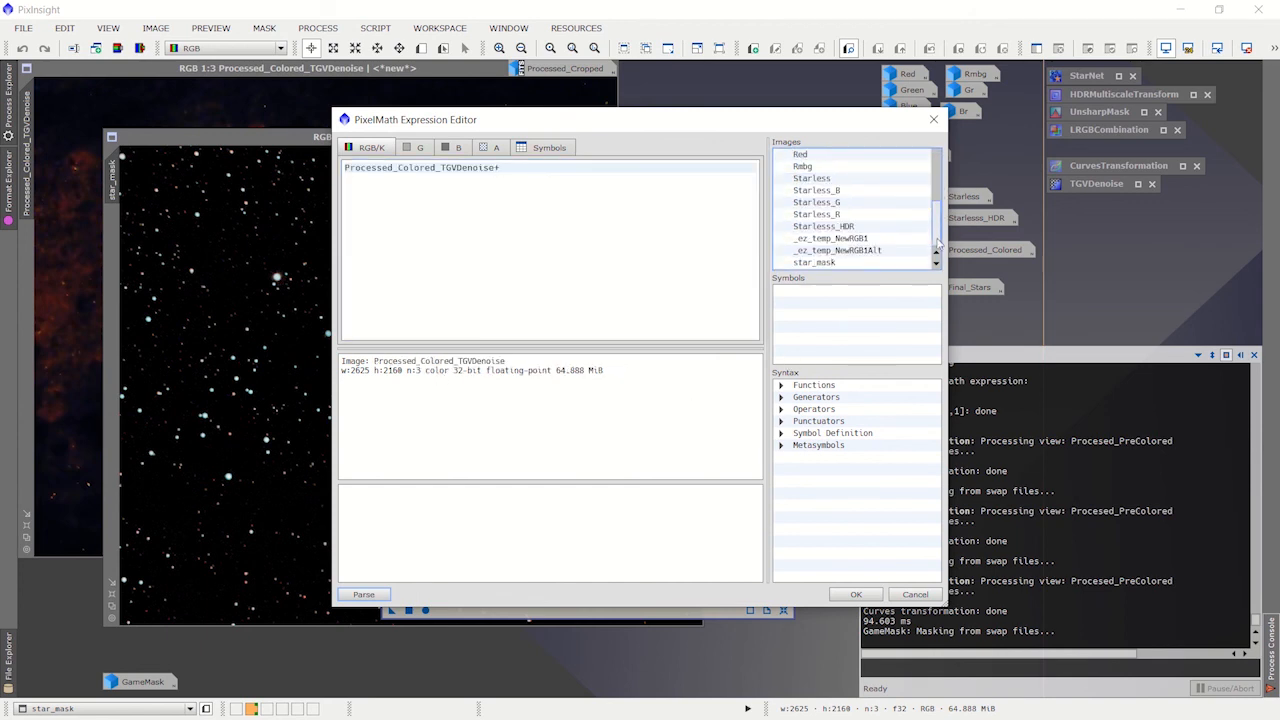
pyautogui.doubleClick(826, 264)
pyautogui.click(855, 594)
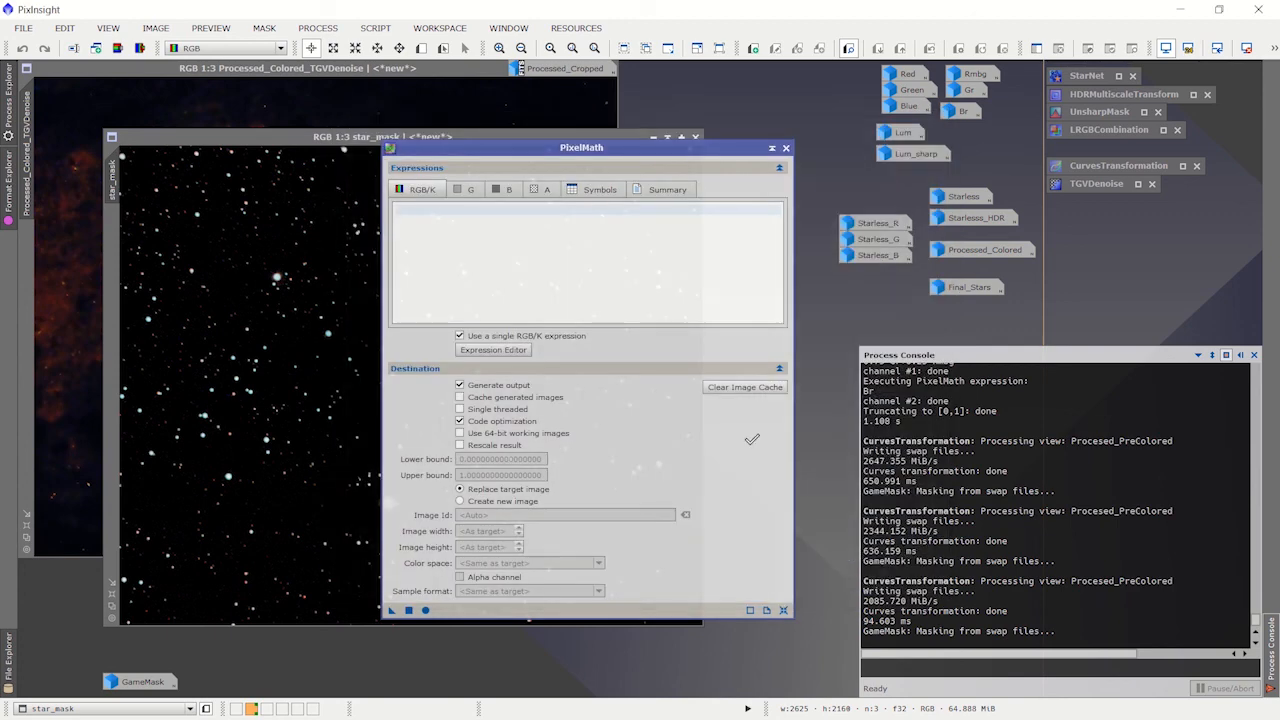
# Step: Minimize star_mask, and move PixelMath and the Processed_Cropped icon so the Processed_Colored_TGVDenoise title bar is clear
pyautogui.click(349, 139)
pyautogui.click(652, 137)
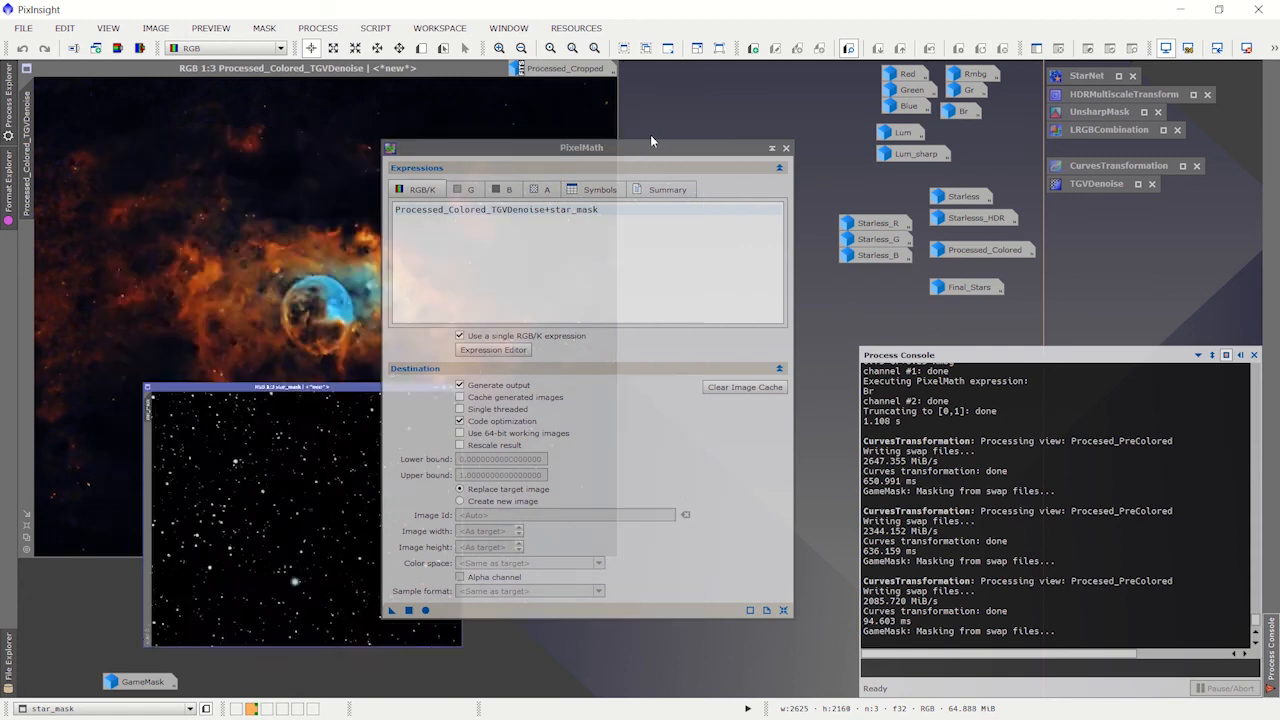
pyautogui.moveTo(581, 150); pyautogui.dragTo(666, 132)
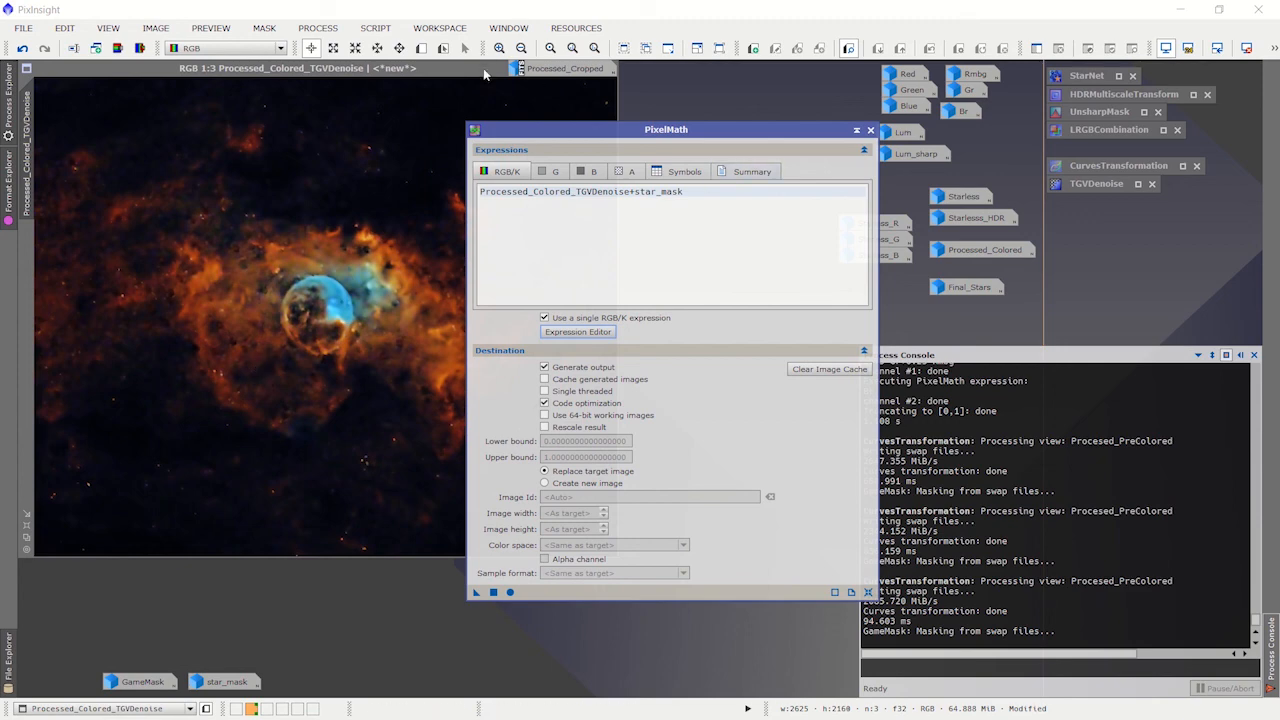
pyautogui.doubleClick(479, 70)
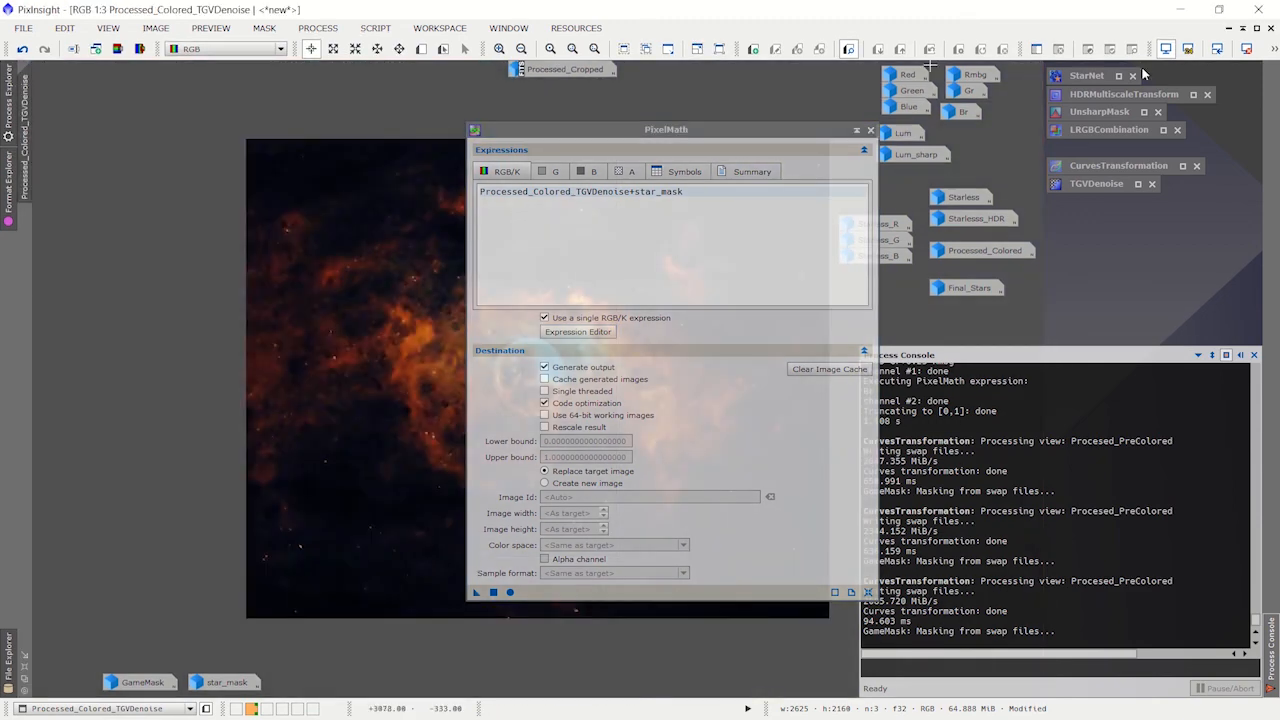
pyautogui.click(1241, 28)
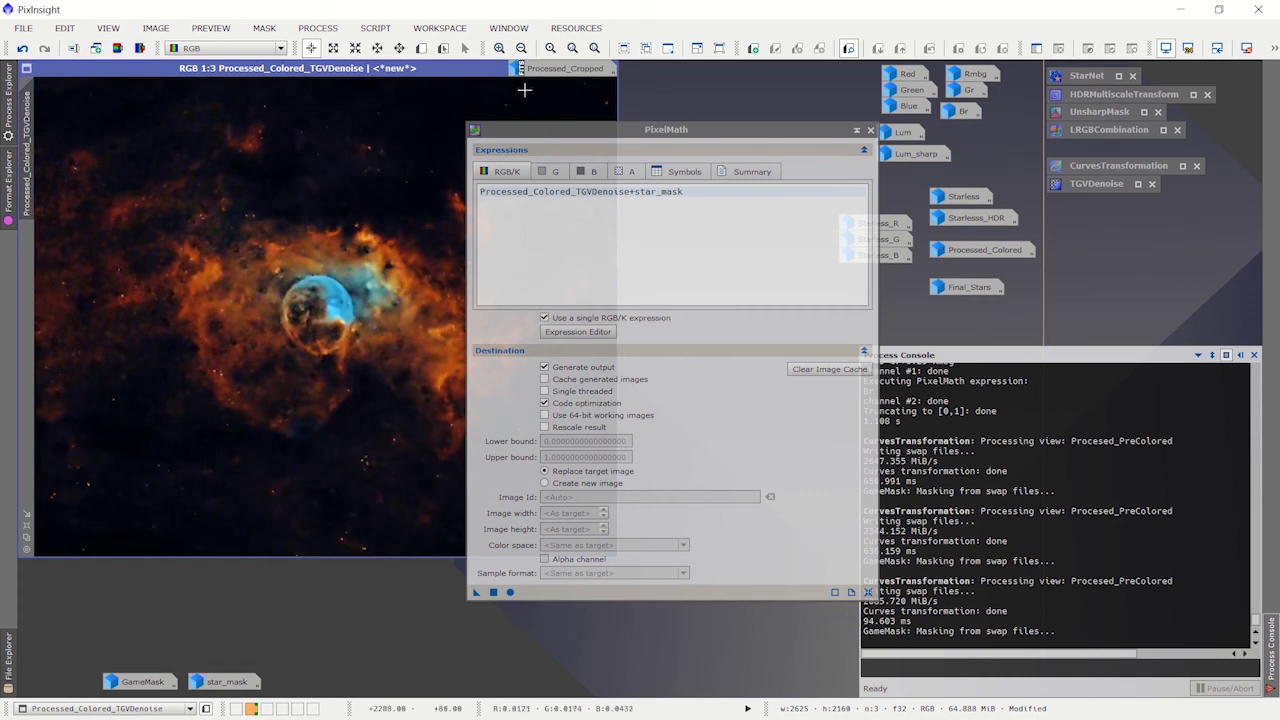
pyautogui.moveTo(524, 70); pyautogui.dragTo(674, 76)
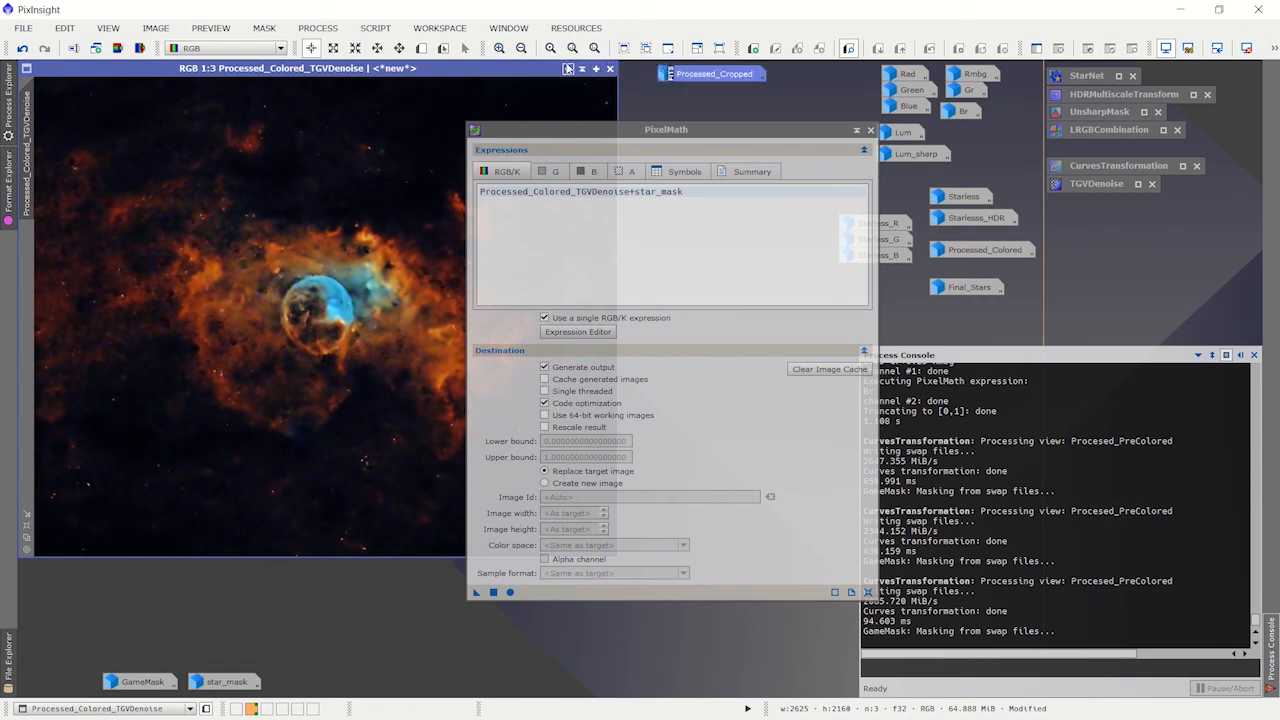
# Step: Minimize Processed_Colored_TGVDenoise, restore the Final_Stars image in its place, and put the PixelMath window away
pyautogui.click(568, 70)
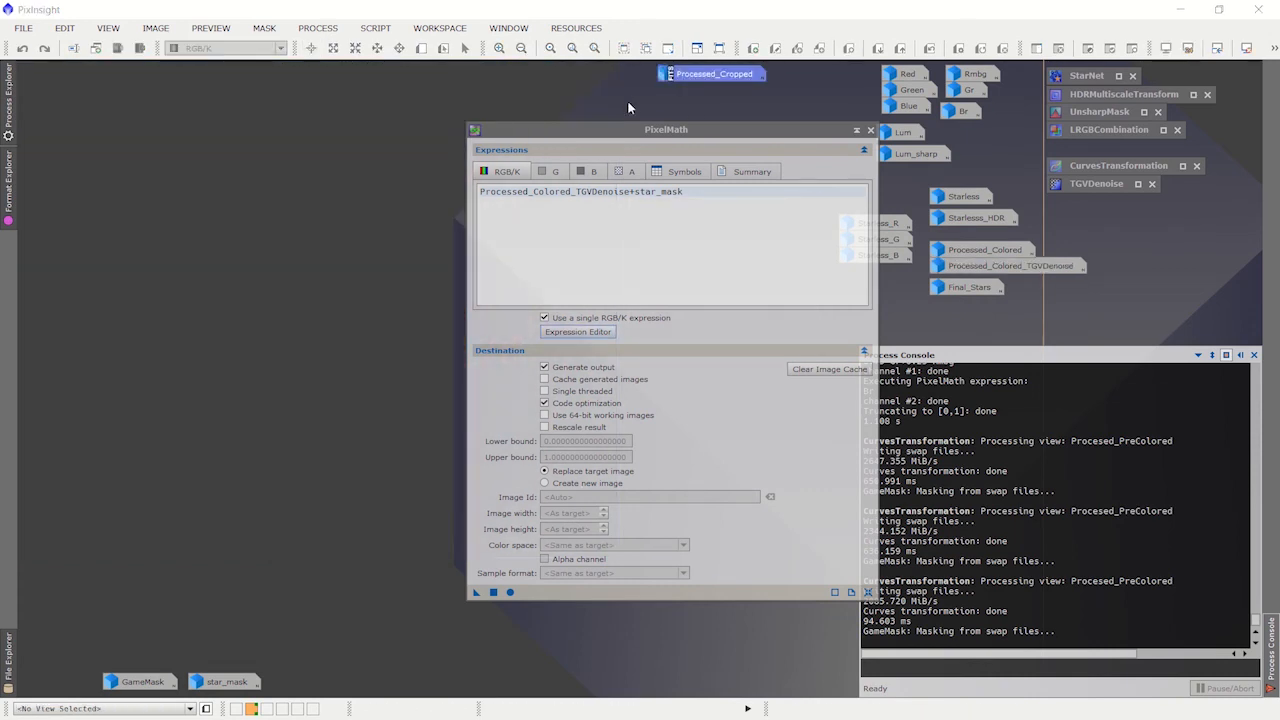
pyautogui.moveTo(641, 126); pyautogui.dragTo(668, 343)
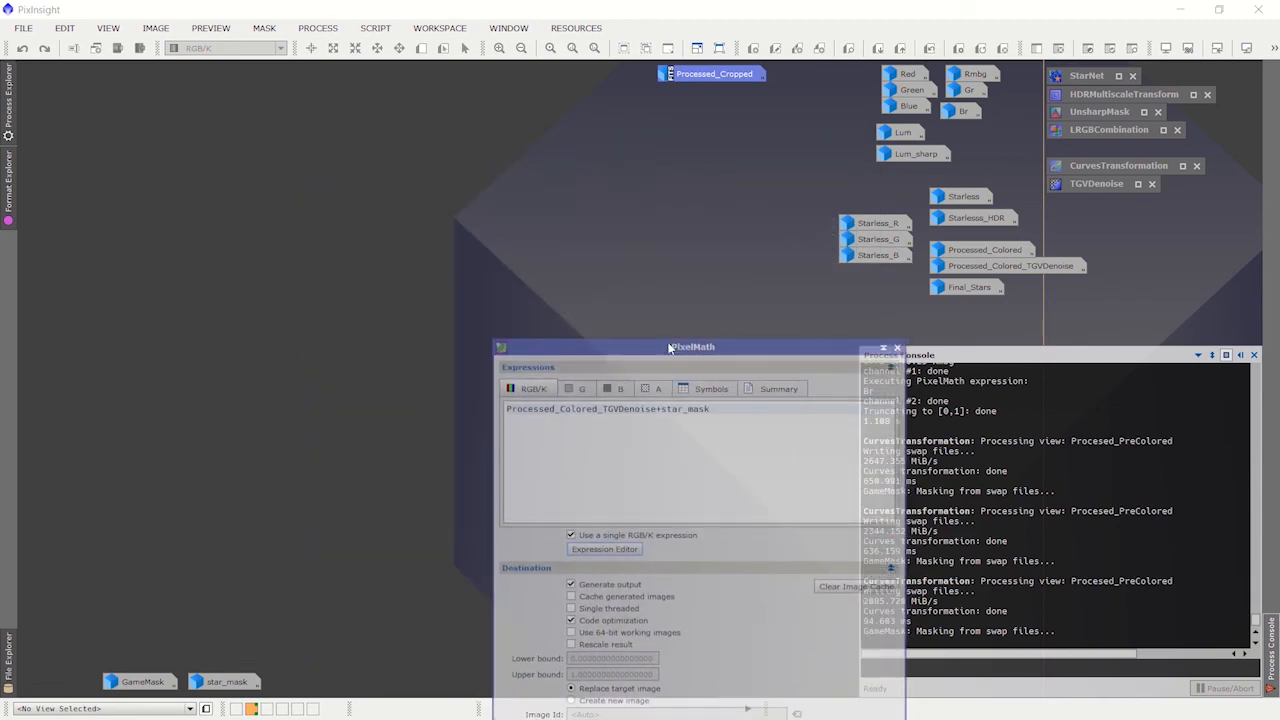
pyautogui.doubleClick(970, 289)
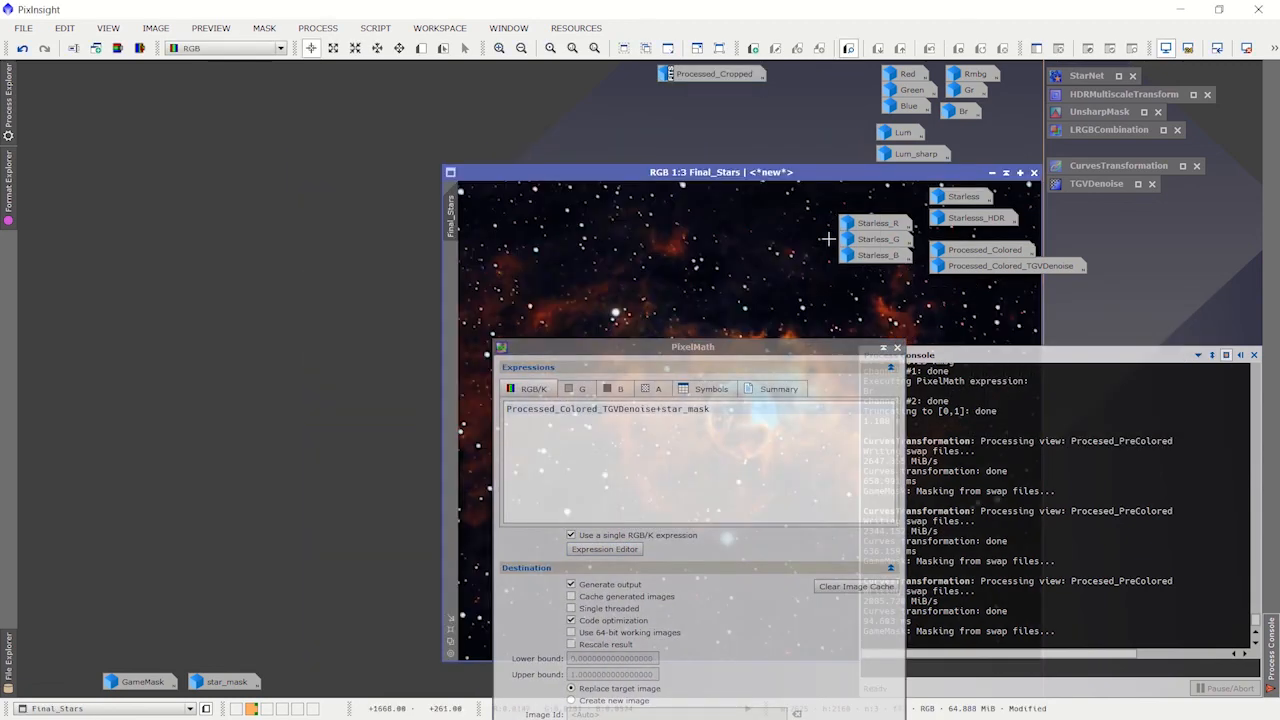
pyautogui.moveTo(825, 172); pyautogui.dragTo(397, 100)
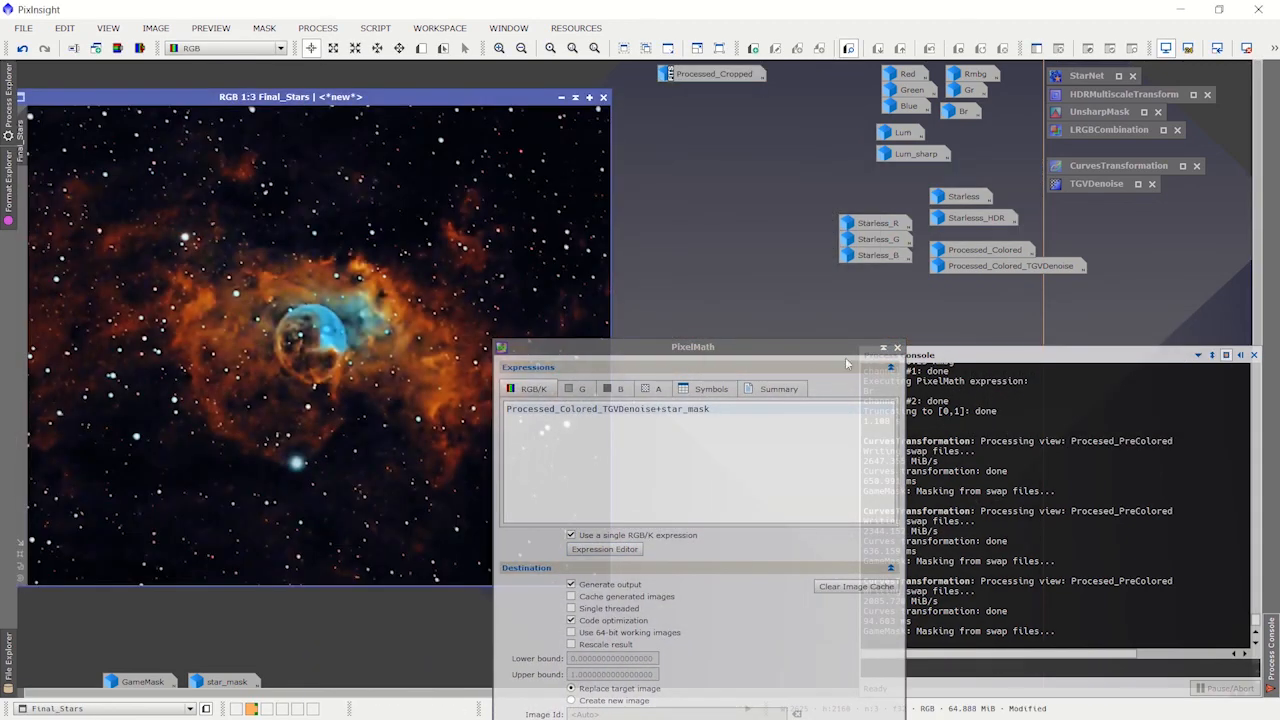
pyautogui.click(897, 347)
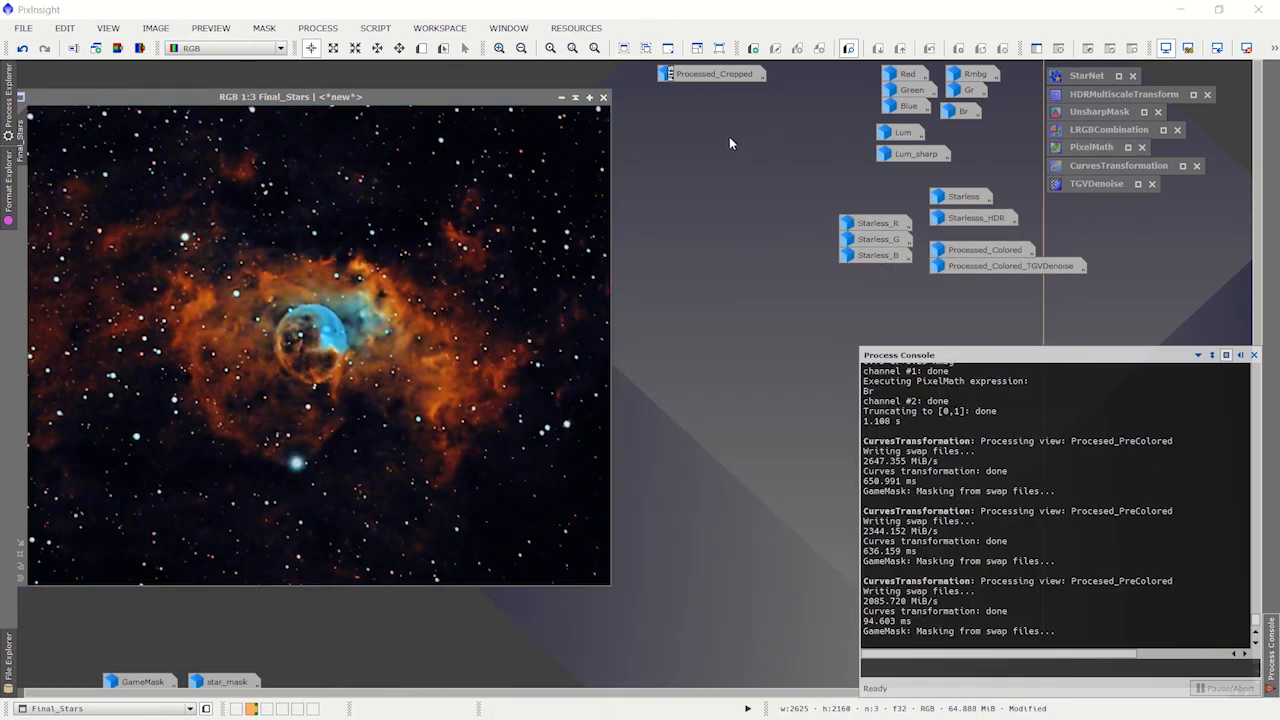
# Step: Restore Processed_Cropped and arrange it side by side with Final_Stars to compare the original with the finished image
pyautogui.doubleClick(688, 80)
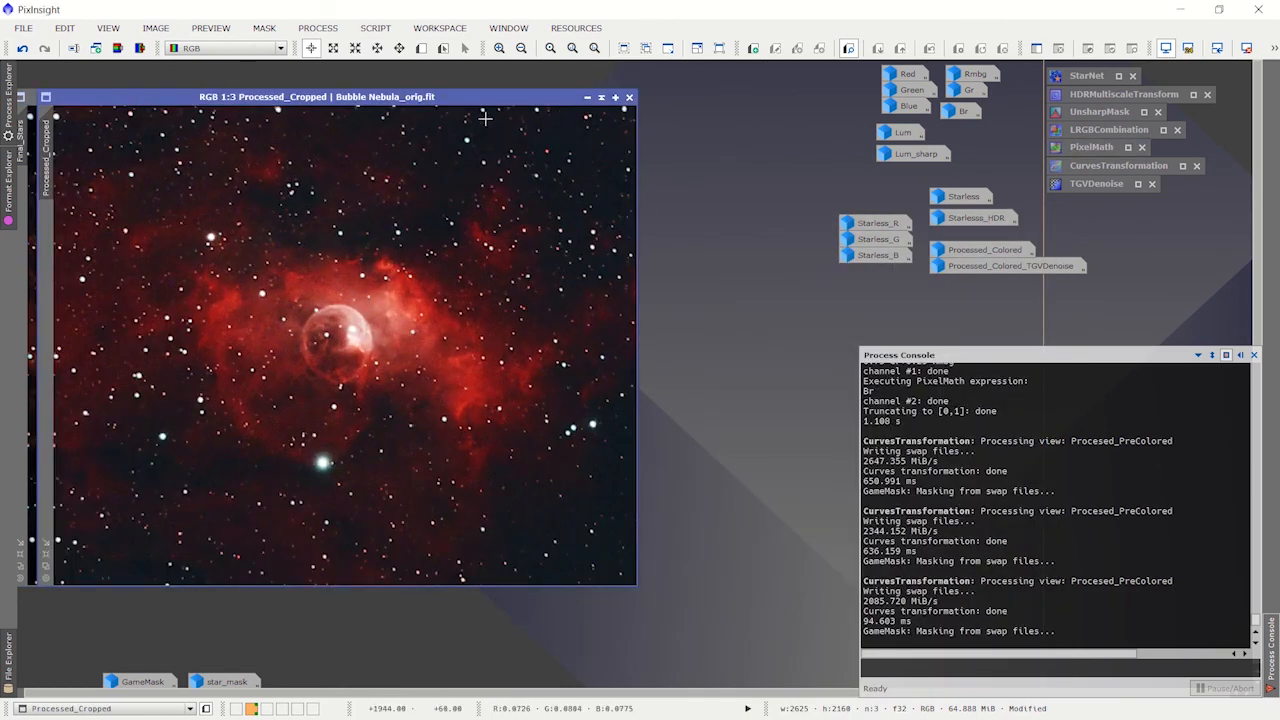
pyautogui.moveTo(463, 96); pyautogui.dragTo(402, 178)
pyautogui.click(391, 101)
pyautogui.moveTo(391, 101); pyautogui.dragTo(725, 94)
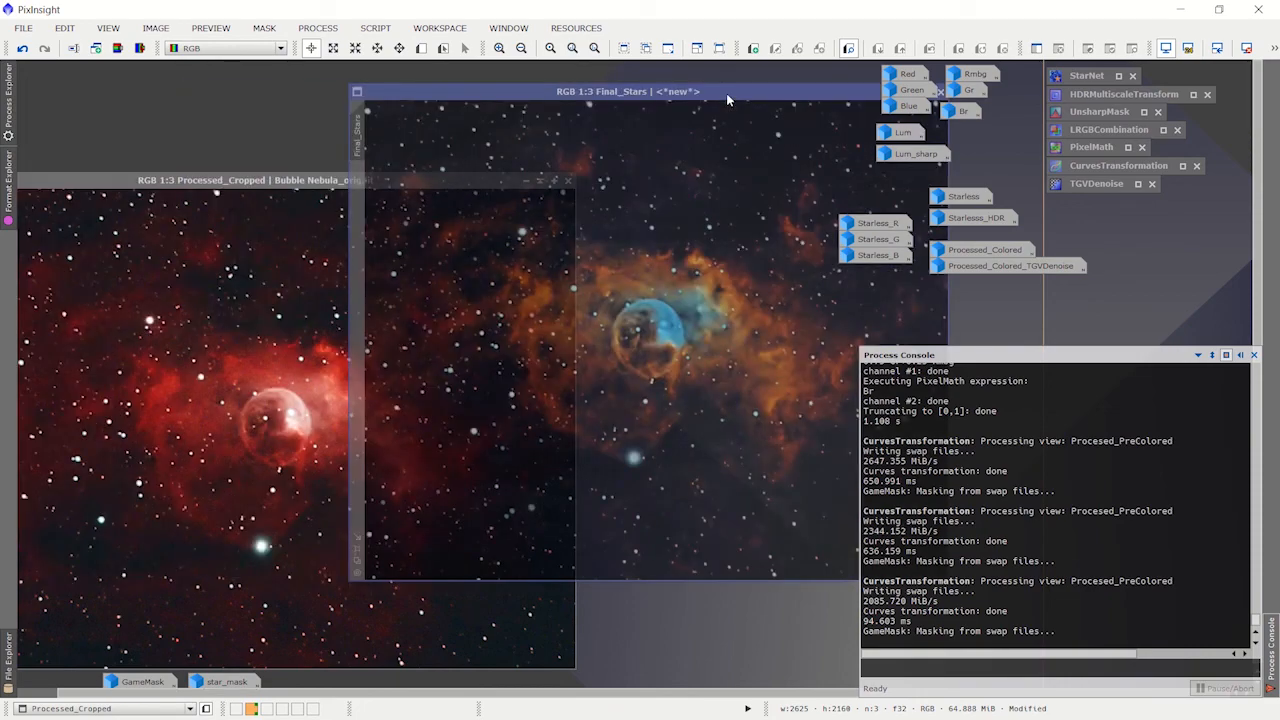
pyautogui.moveTo(283, 172); pyautogui.dragTo(283, 94)
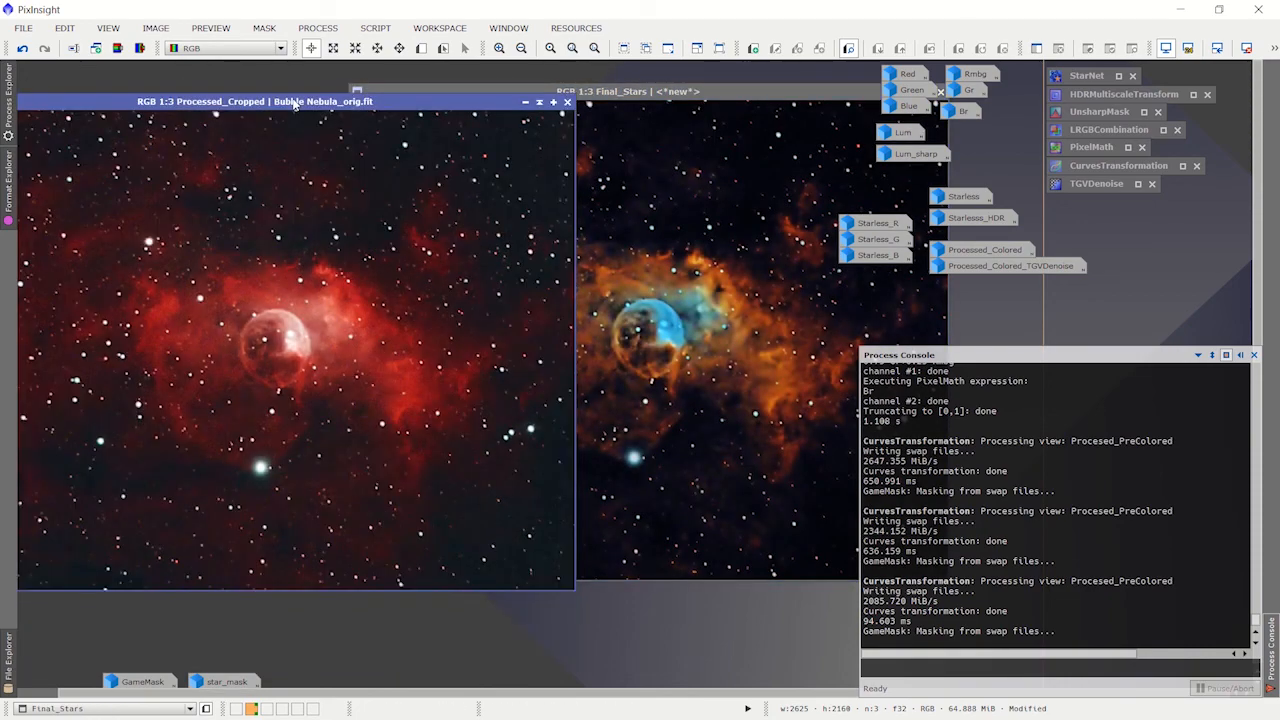
pyautogui.click(713, 97)
pyautogui.moveTo(713, 101); pyautogui.dragTo(748, 107)
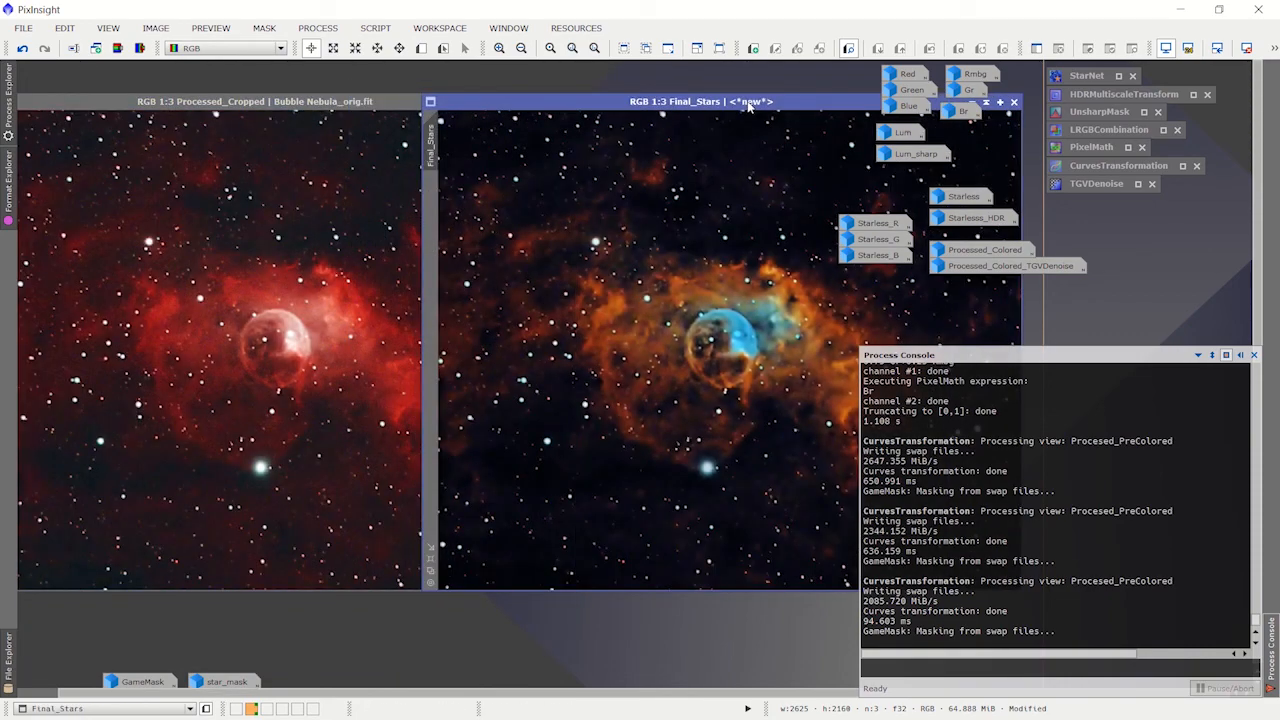